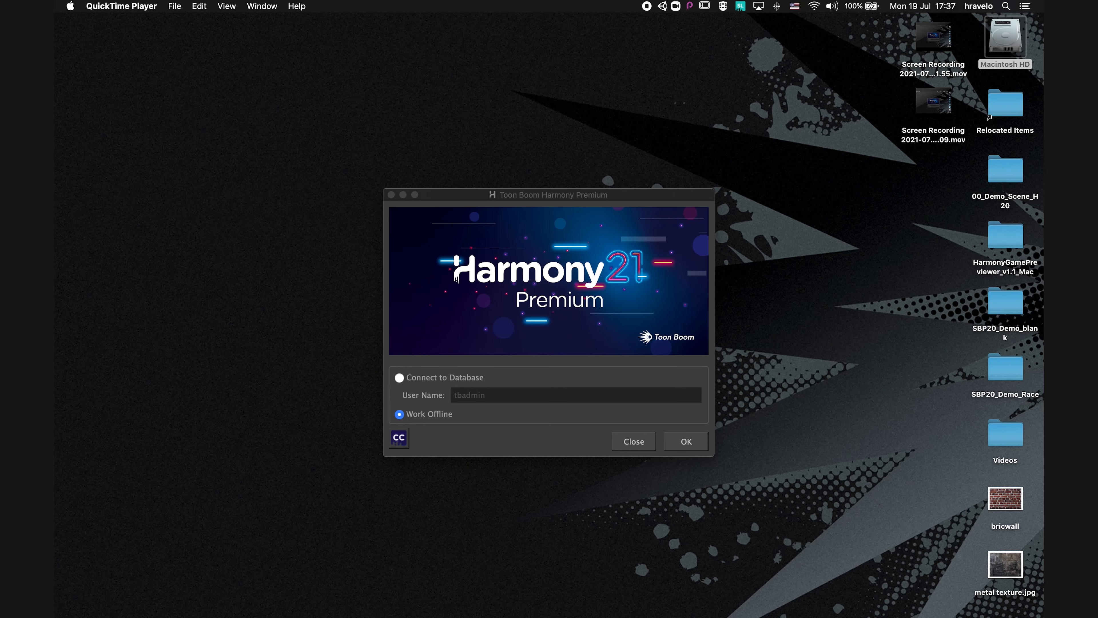
# Preview the sheet_Luna_Sprite-256-01.png sprite sheet at large size and hide the file browser.
pyautogui.press('super+Tab')
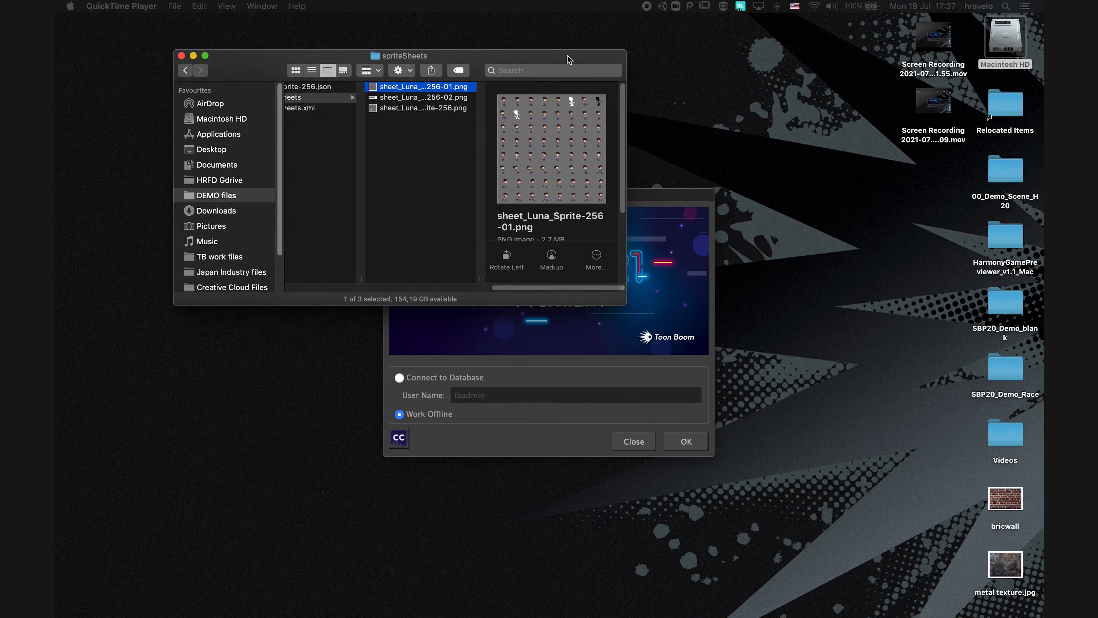
pyautogui.press('space')
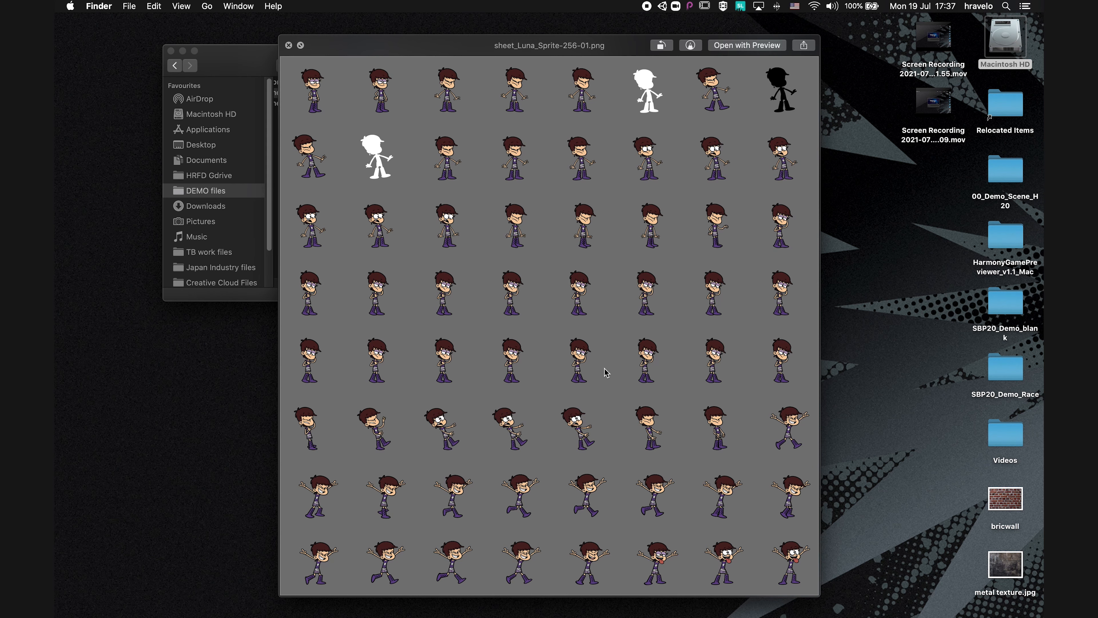
pyautogui.press('space')
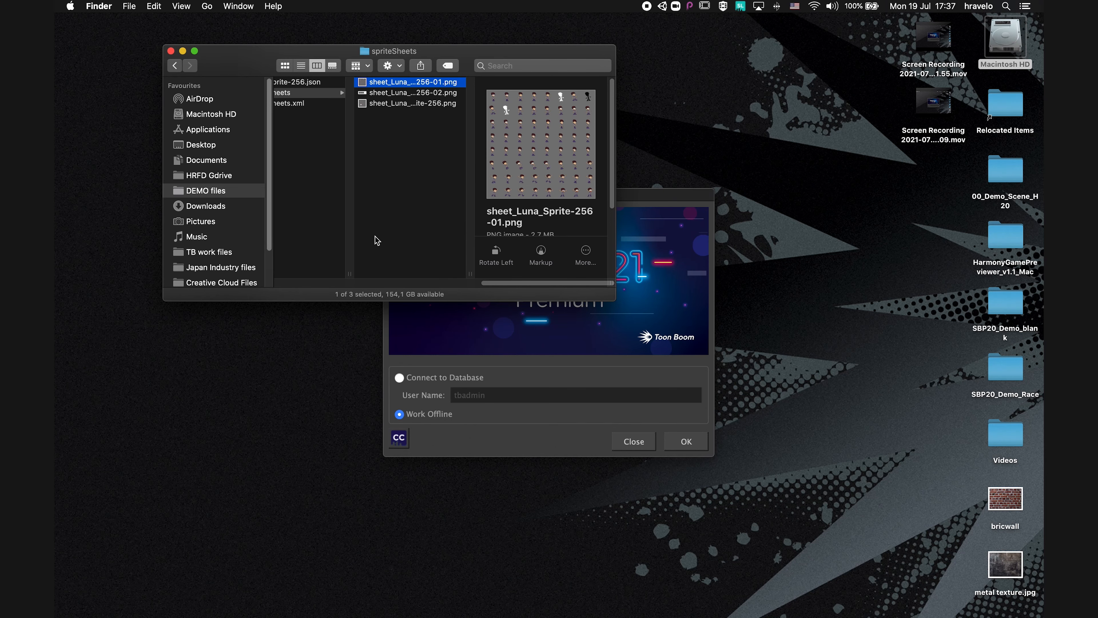
pyautogui.press('super+h')
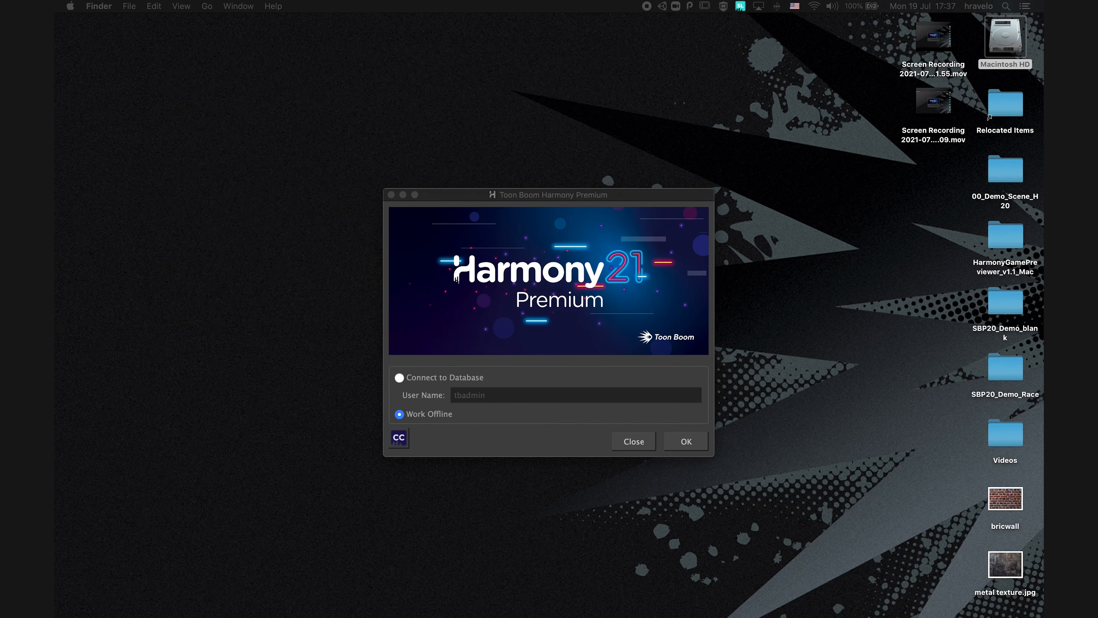
# Open the 1024 folder inside sheet_Top-Luna in the sprites folder and preview 76-head-2.png.
pyautogui.click(1037, 303)
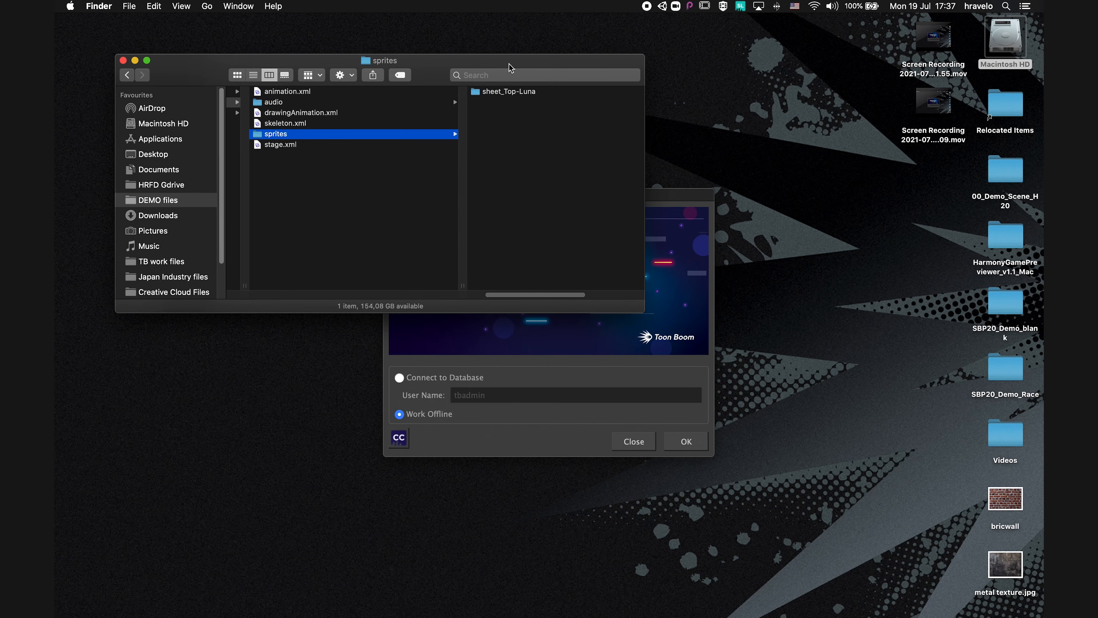
pyautogui.click(516, 92)
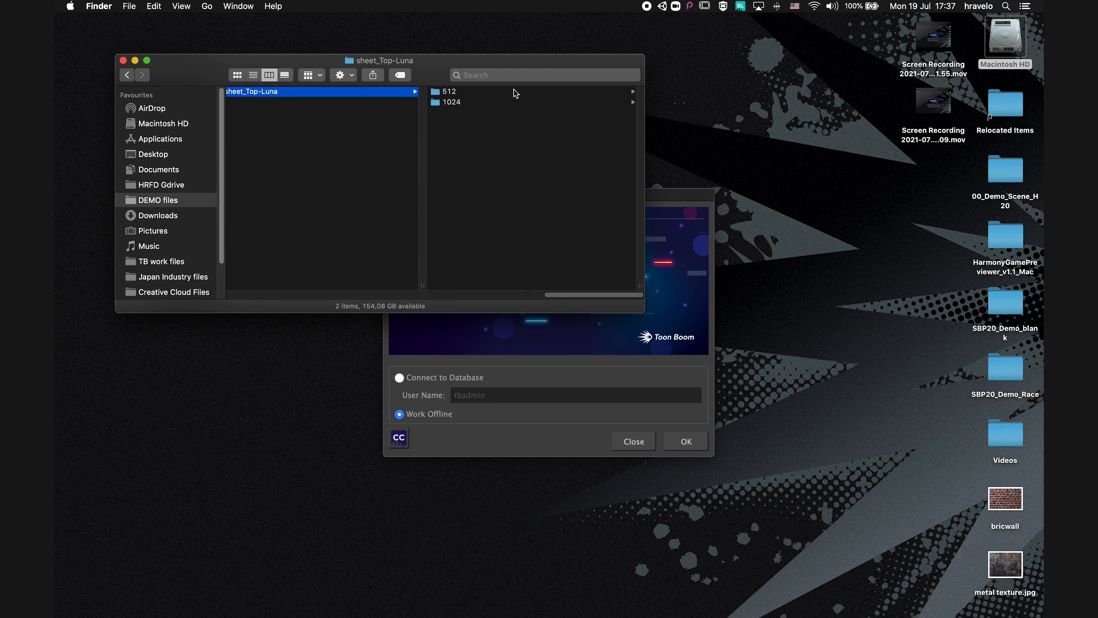
pyautogui.click(469, 103)
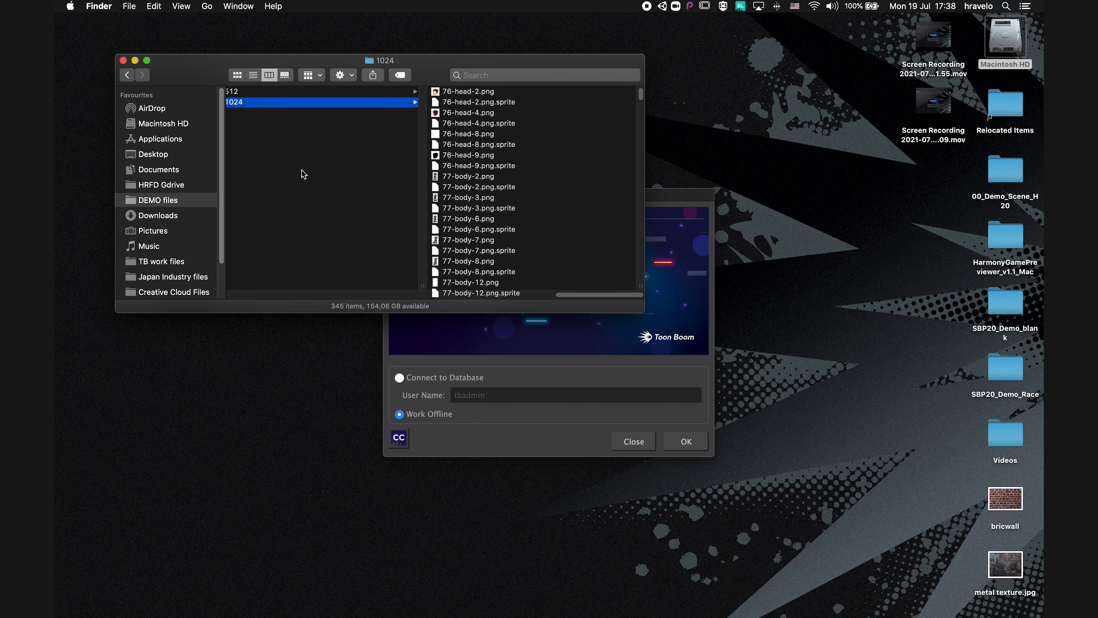
pyautogui.click(456, 92)
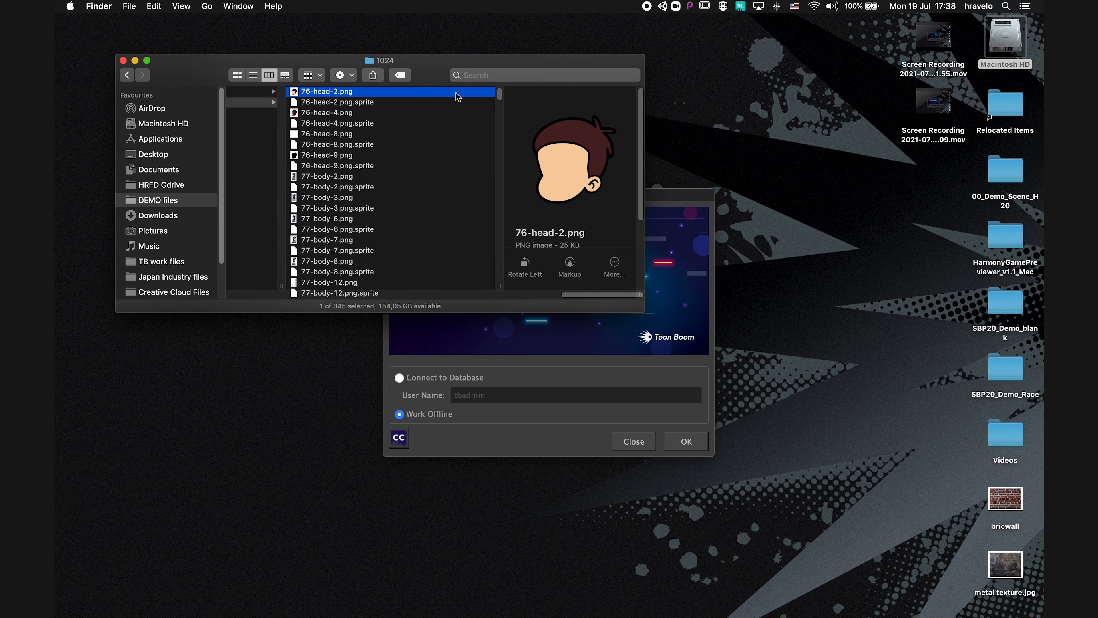
# Browse the individual head and body sprite files in the 1024 folder as far as 77-body-6.png.
pyautogui.press('Down')
pyautogui.press('Down')
pyautogui.press('Down')
pyautogui.press('Down')
pyautogui.press('Down')
pyautogui.press('Down')
pyautogui.press('Down')
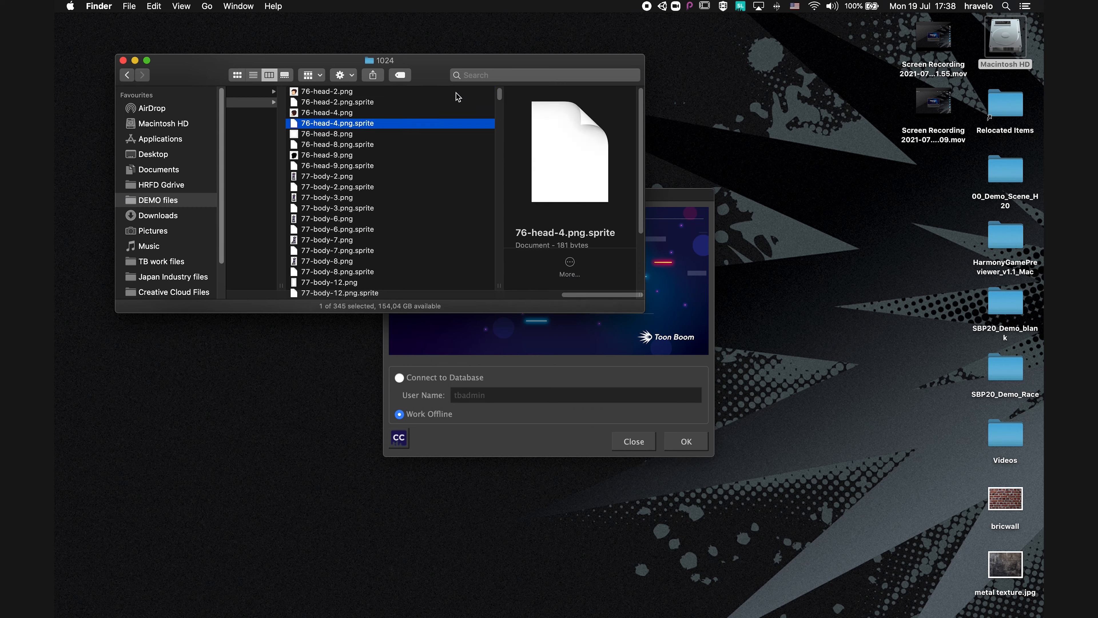
pyautogui.press('Down')
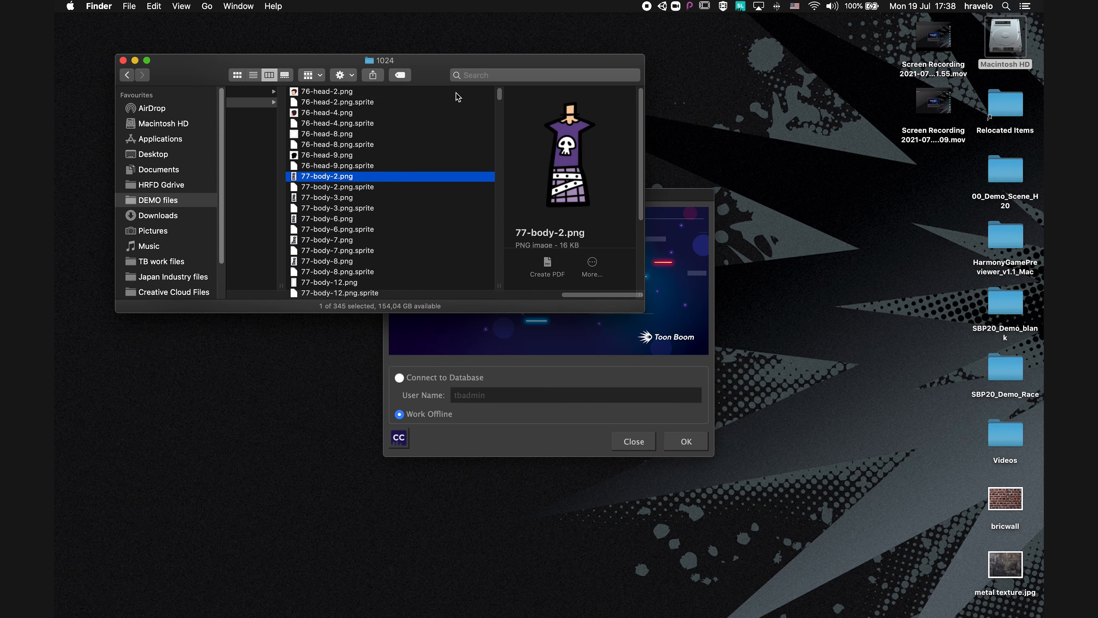
pyautogui.press('Down')
pyautogui.press('Down')
pyautogui.press('Down')
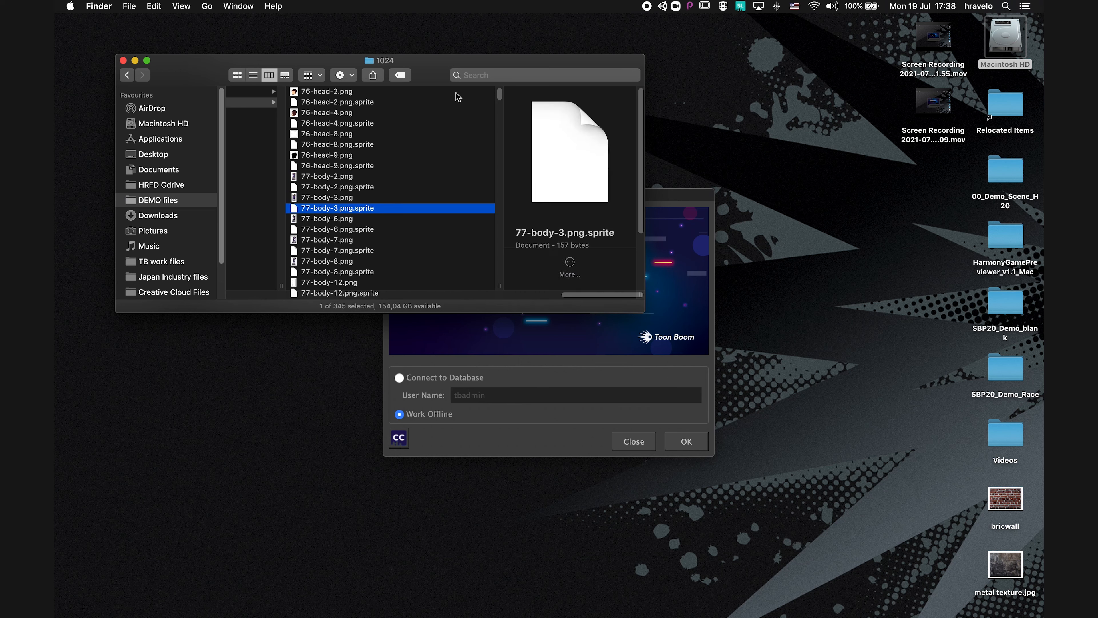
pyautogui.press('Up')
pyautogui.press('Down')
pyautogui.press('Down')
# Close the sprite folder window and start Harmony Premium with the Work Offline option.
pyautogui.press('super+Tab')
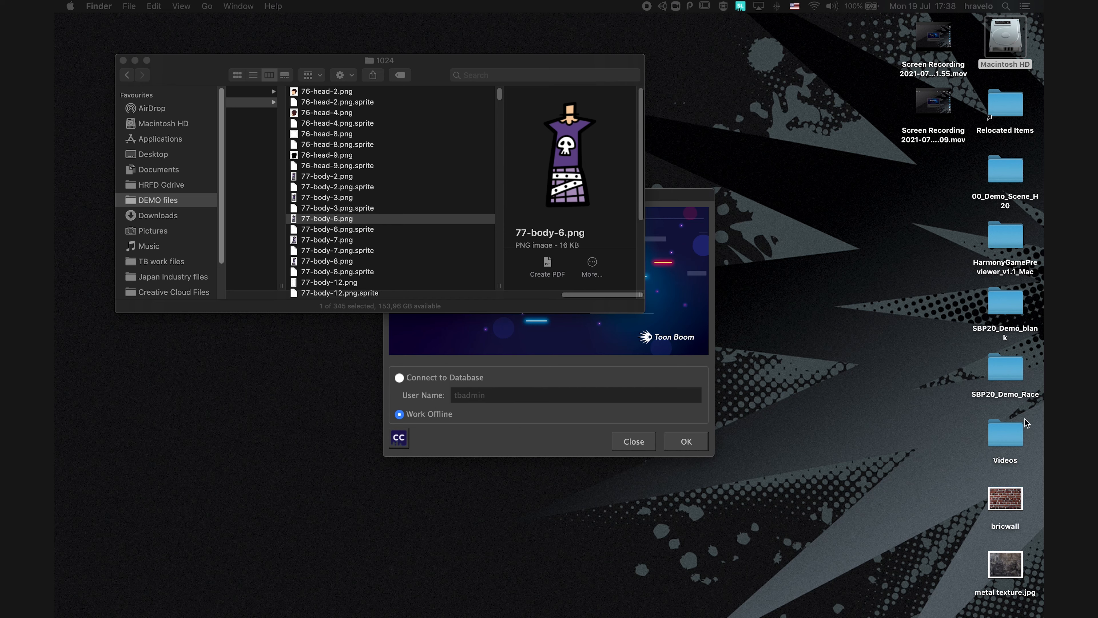
pyautogui.click(123, 61)
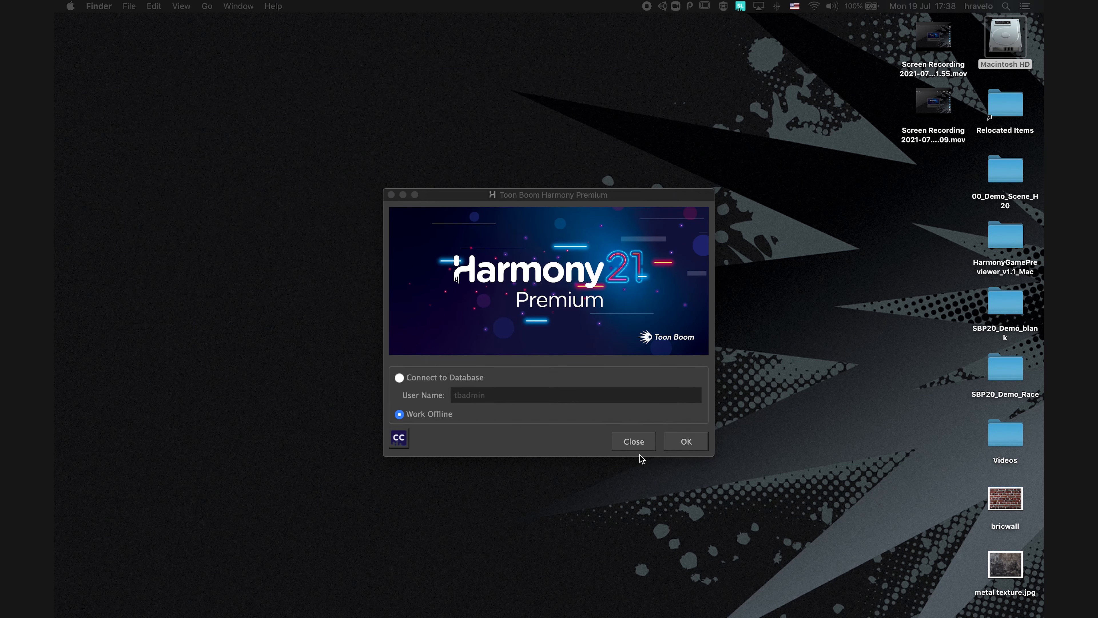
pyautogui.click(685, 446)
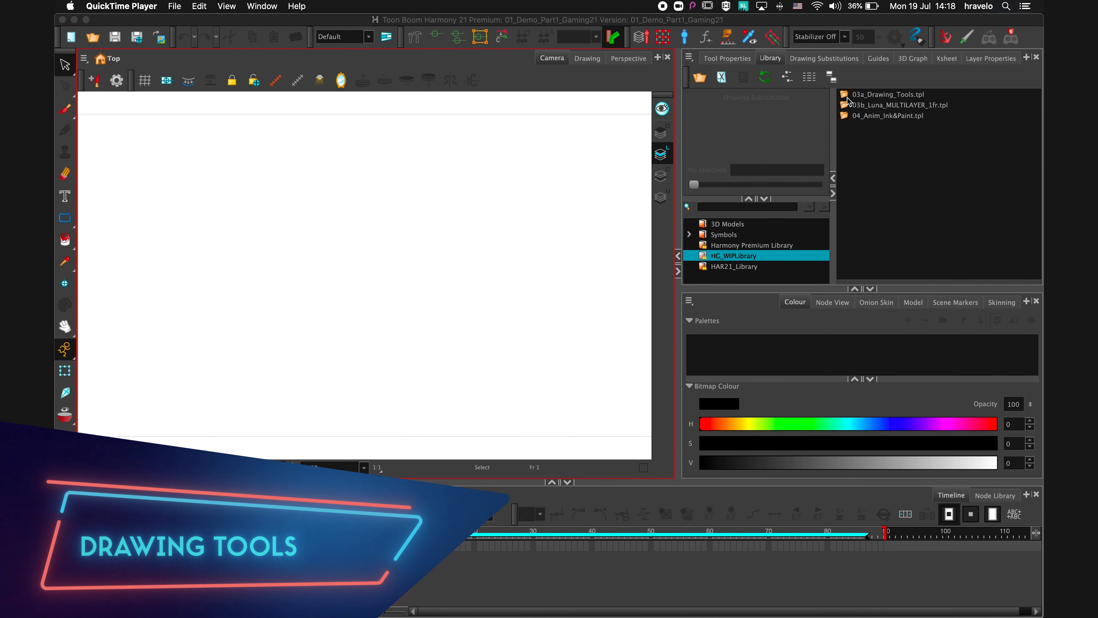
# Add the 03a_Drawing_Tools.tpl template from the HG_WIPLibrary library to the scene in the Camera view.
pyautogui.moveTo(846, 94); pyautogui.dragTo(380, 260)
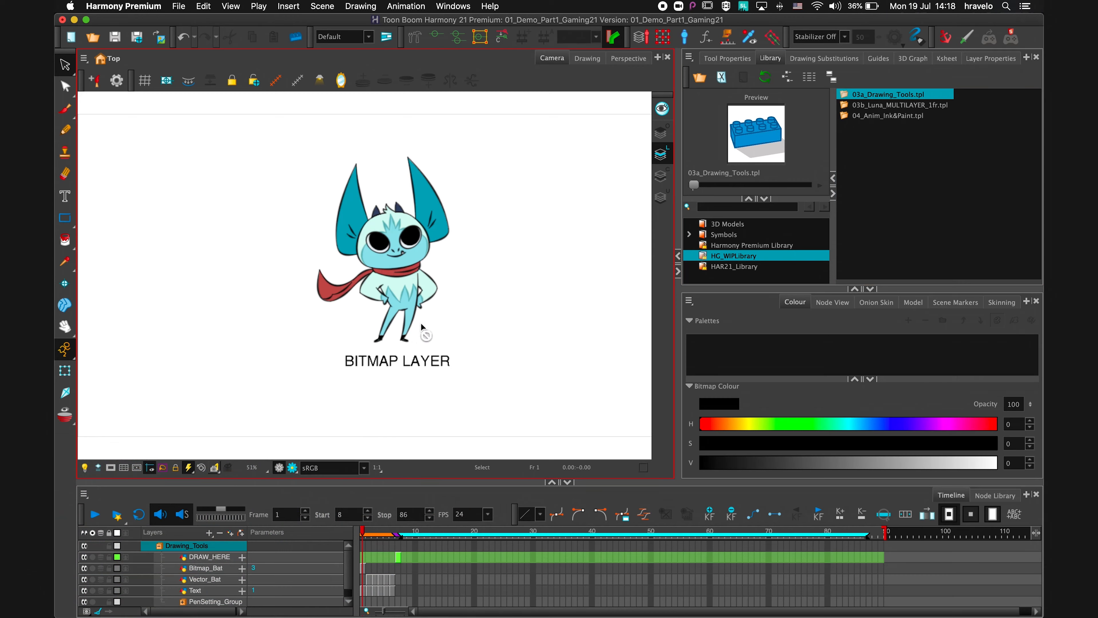
pyautogui.scroll(3, 459, 231)
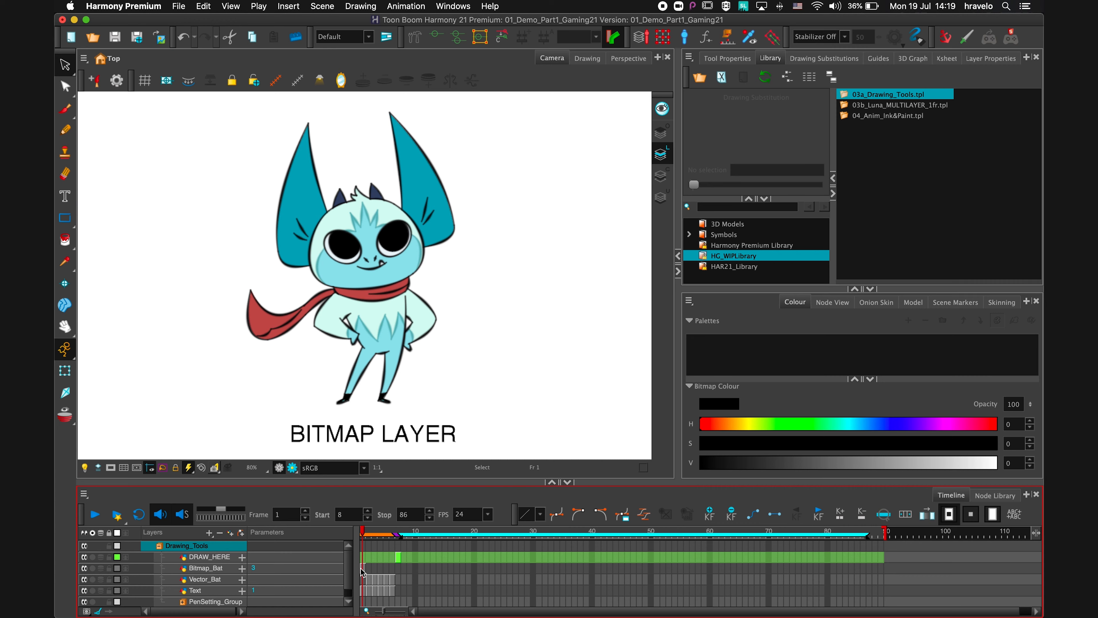
# Select the Bitmap_Bat drawing at frame 1 and activate the Brush tool for it.
pyautogui.click(363, 569)
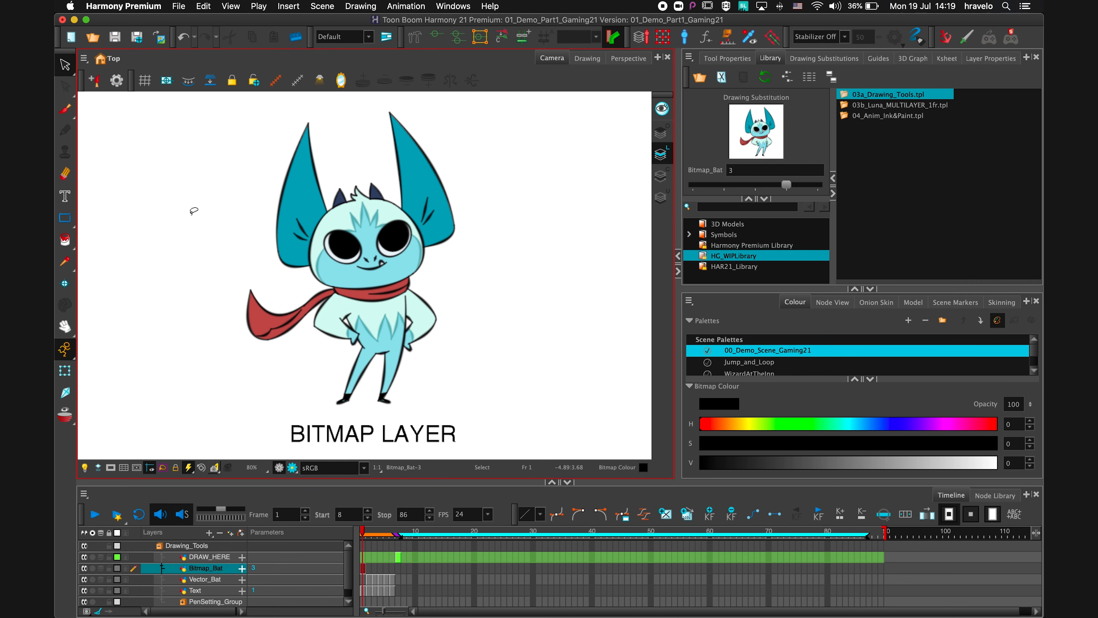
pyautogui.click(66, 114)
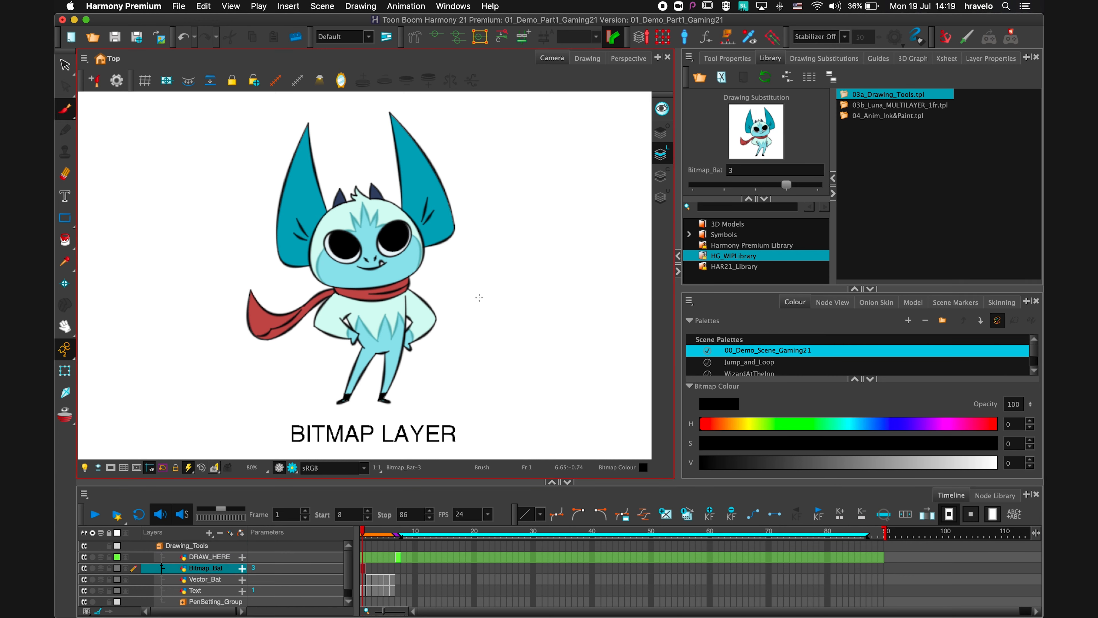
pyautogui.press('2')
pyautogui.press('2')
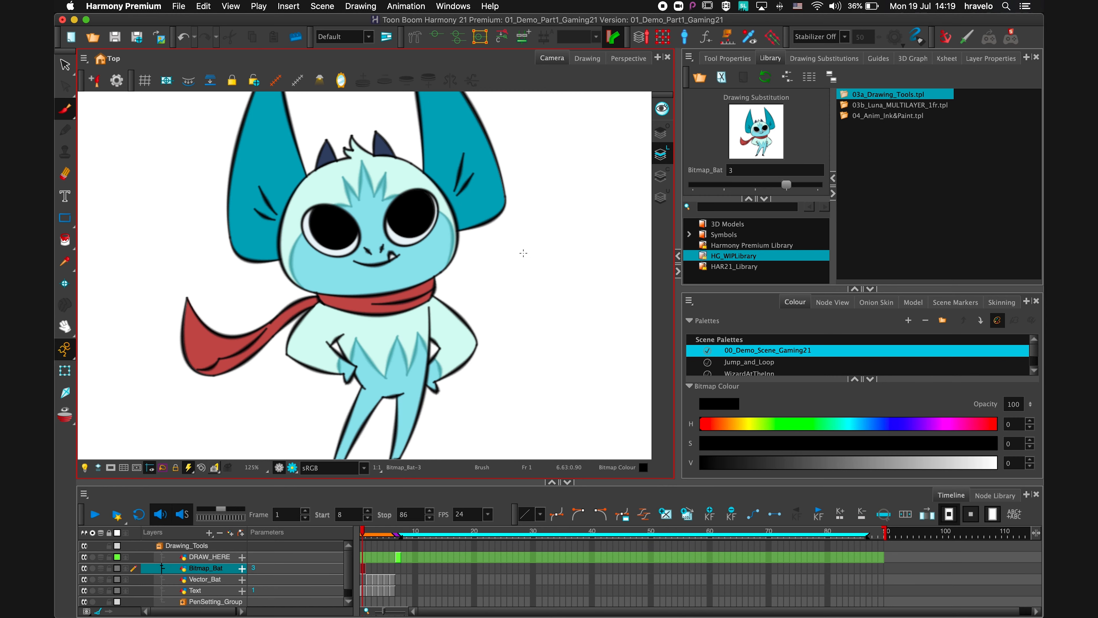
# Draw a test bitmap brush stroke in the empty area beside the bat character and undo it.
pyautogui.moveTo(611, 225); pyautogui.dragTo(491, 335)
pyautogui.moveTo(552, 163)
pyautogui.mouseDown()
pyautogui.moveTo(497, 166)
pyautogui.moveTo(439, 213)
pyautogui.moveTo(519, 272)
pyautogui.moveTo(473, 321)
pyautogui.moveTo(473, 391)
pyautogui.mouseUp()
pyautogui.press('super+z')
pyautogui.press('space')
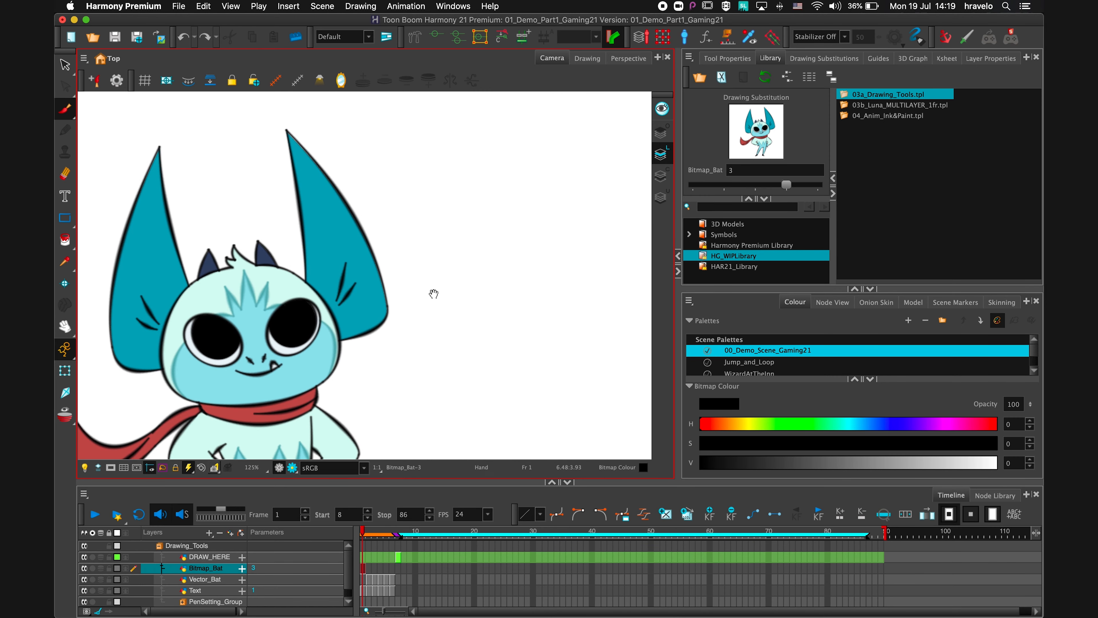
pyautogui.moveTo(433, 294); pyautogui.dragTo(536, 285)
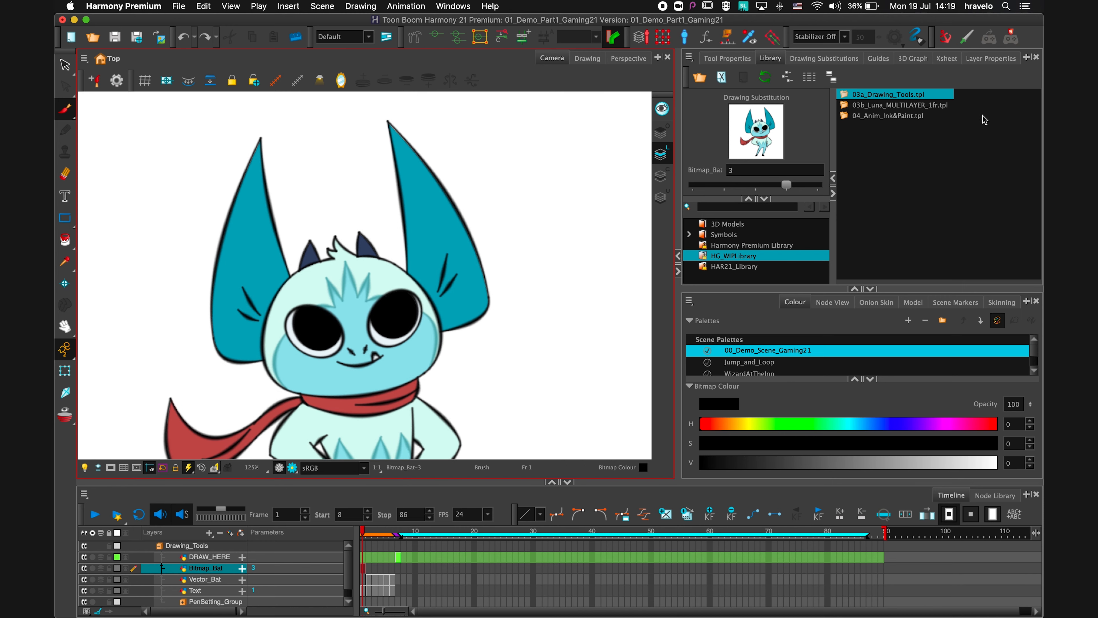
# Open the full properties of the Soft Lead bitmap brush and examine its tip shapes and tip list options.
pyautogui.click(719, 65)
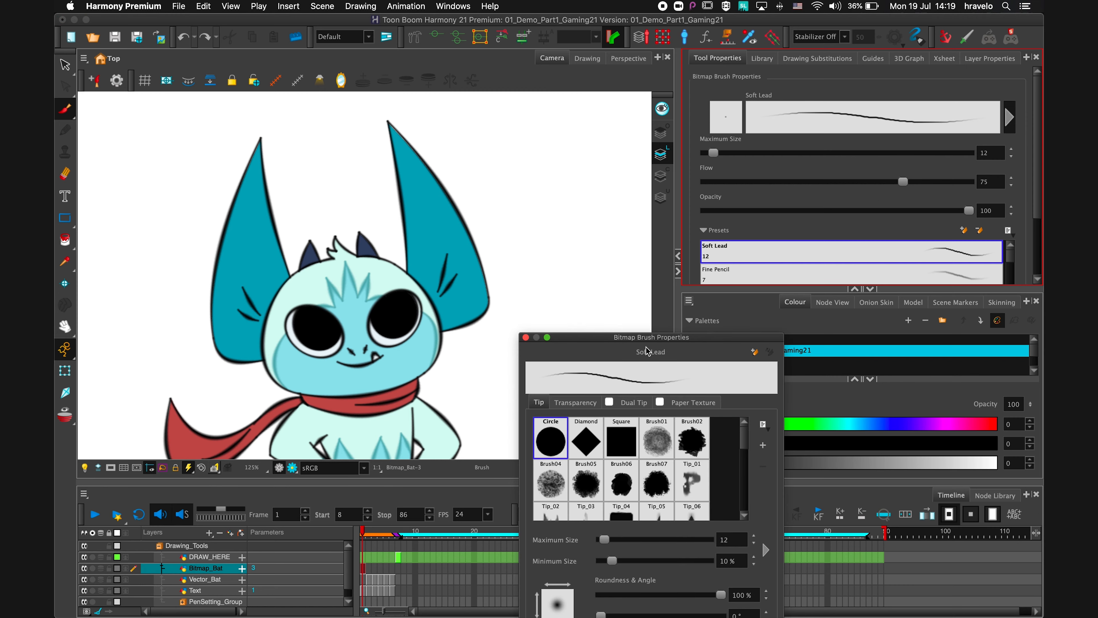
pyautogui.moveTo(703, 340); pyautogui.dragTo(764, 102)
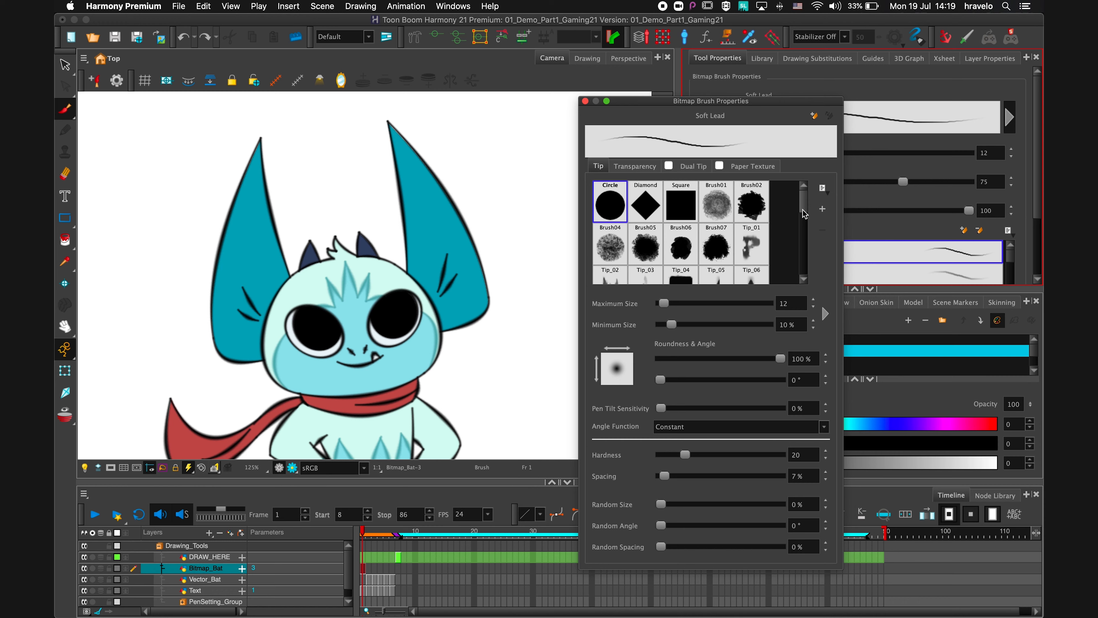
pyautogui.moveTo(803, 200)
pyautogui.mouseDown()
pyautogui.moveTo(802, 256)
pyautogui.moveTo(803, 204)
pyautogui.mouseUp()
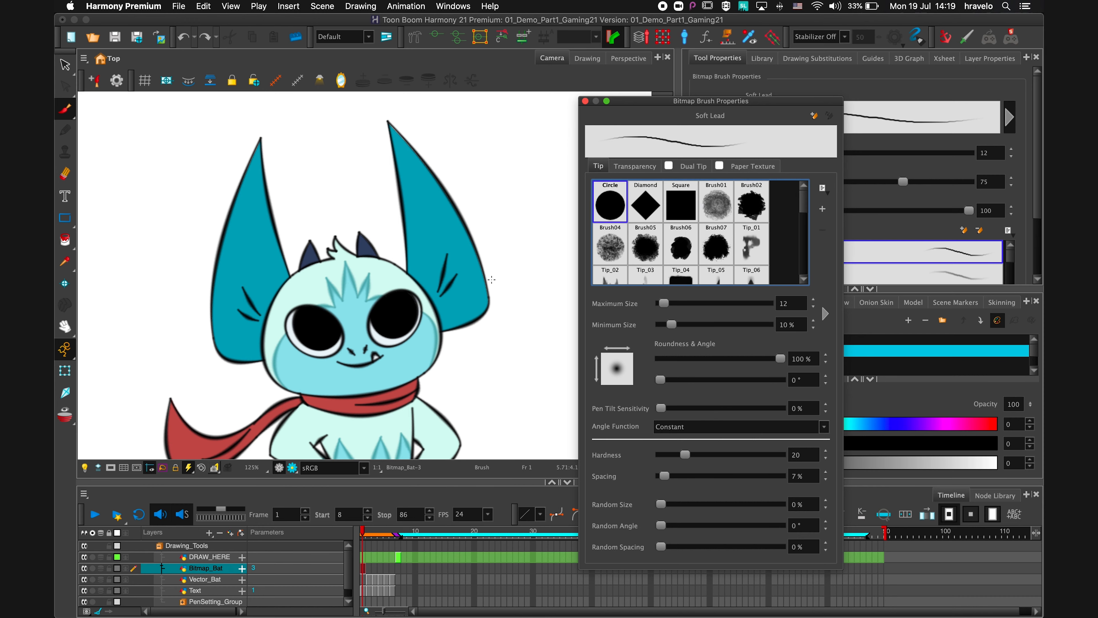
pyautogui.click(823, 188)
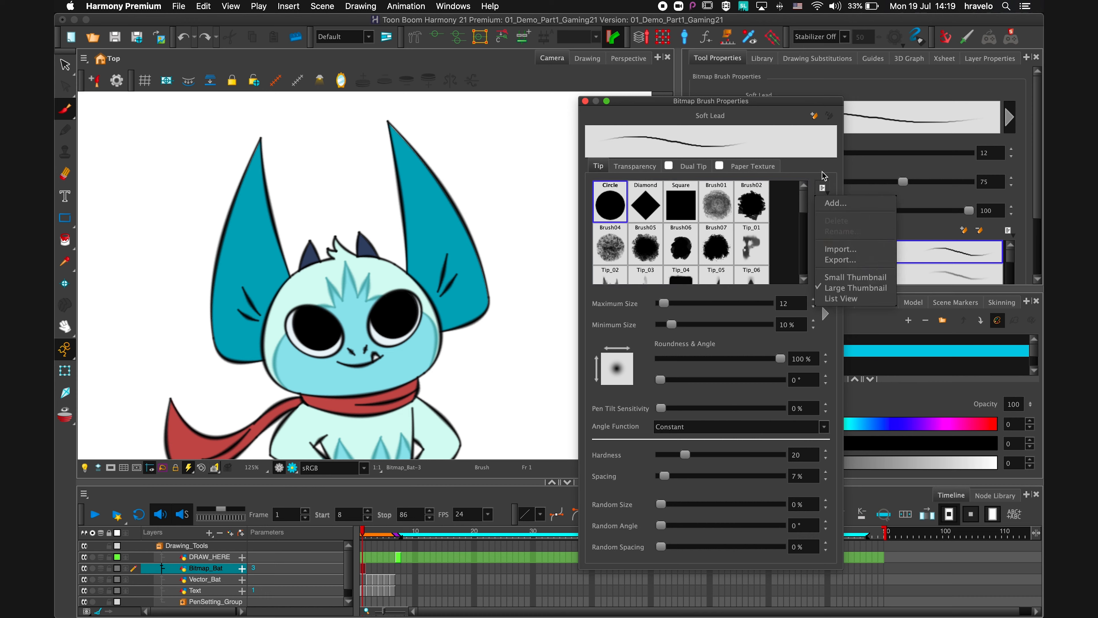
pyautogui.click(819, 179)
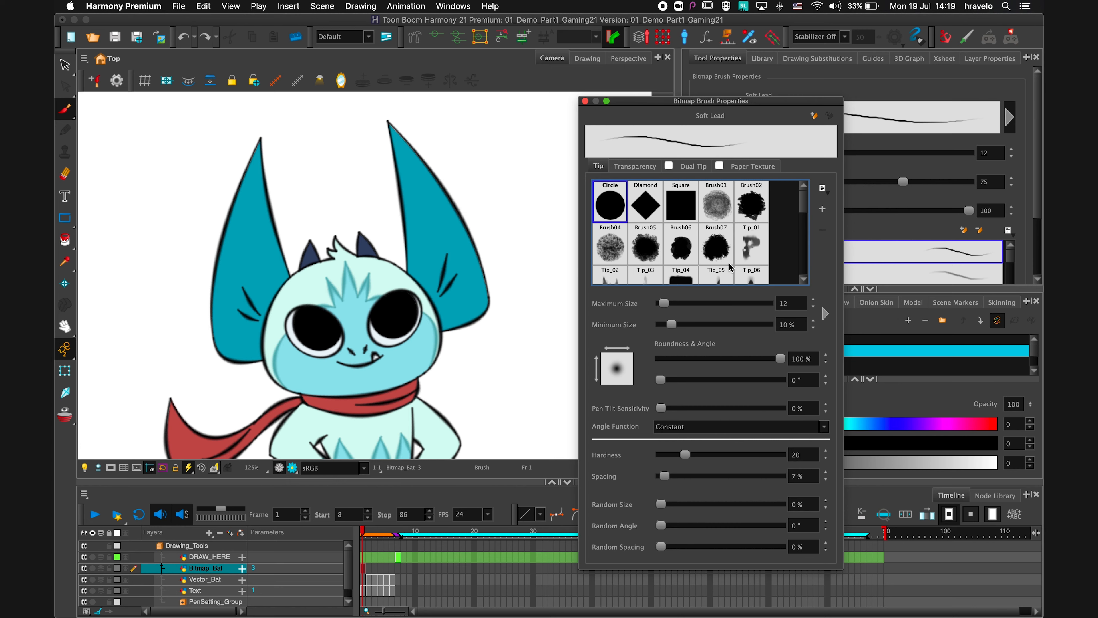
# Examine the bitmap brush's size settings for pressure, tilt, speed and taper, and close them.
pyautogui.moveTo(773, 103); pyautogui.dragTo(820, 72)
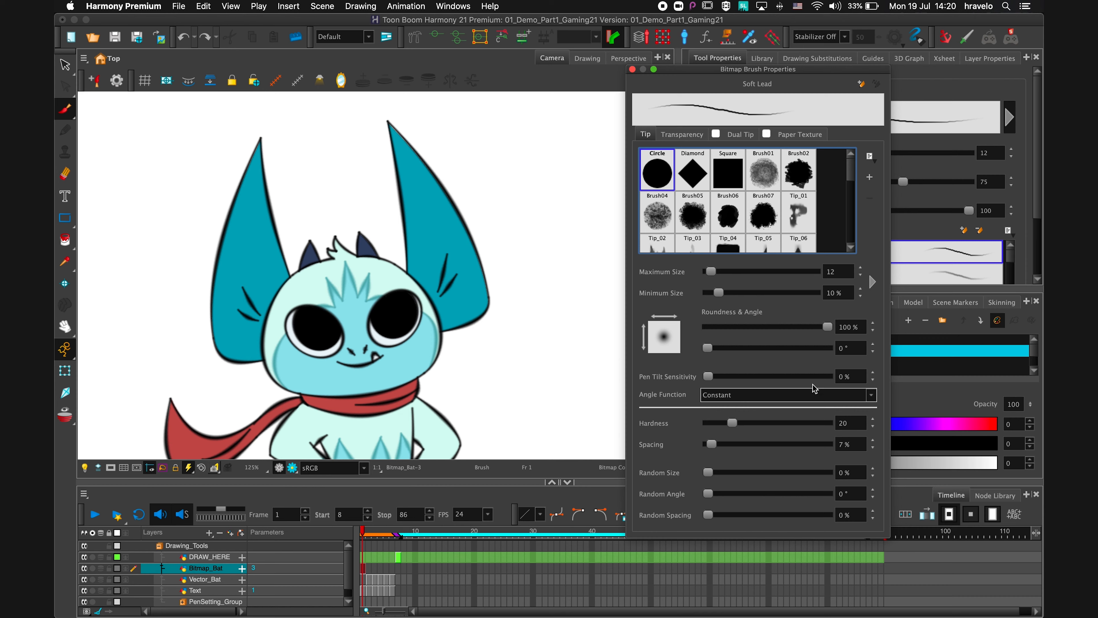
pyautogui.click(873, 282)
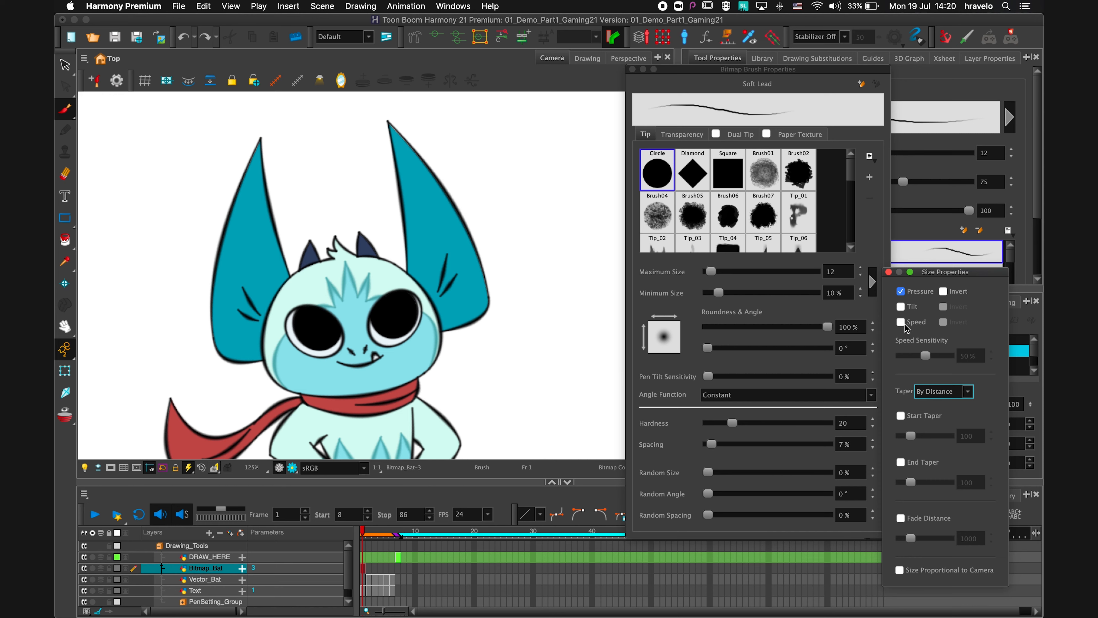
pyautogui.click(888, 273)
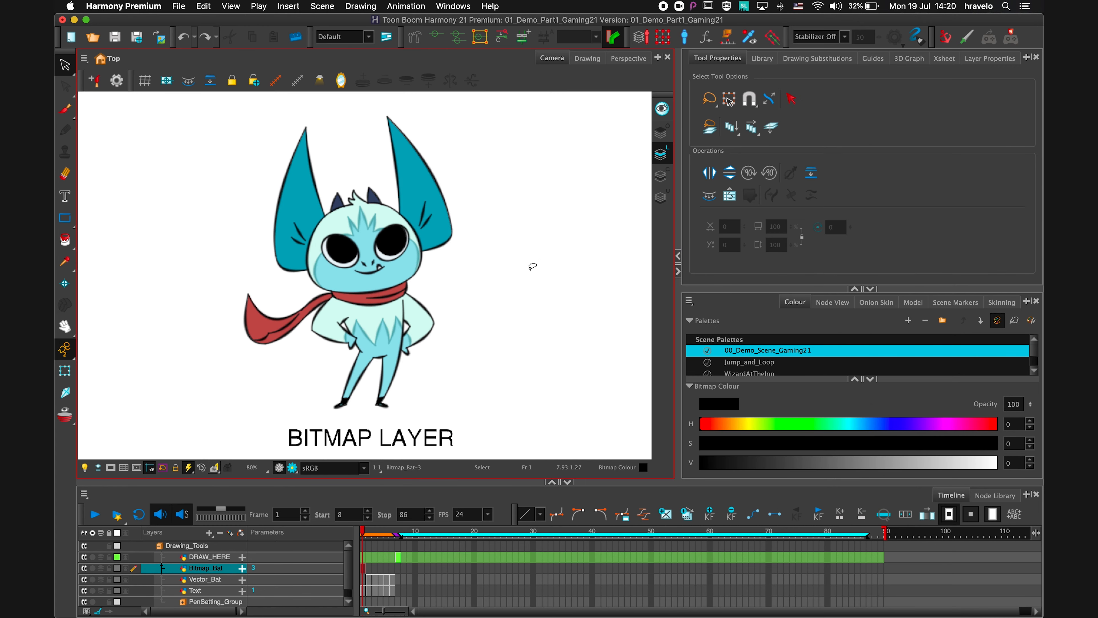
# Go to frame 2 and select the Vector_Bat drawing, with its ears and head in close view.
pyautogui.press('.')
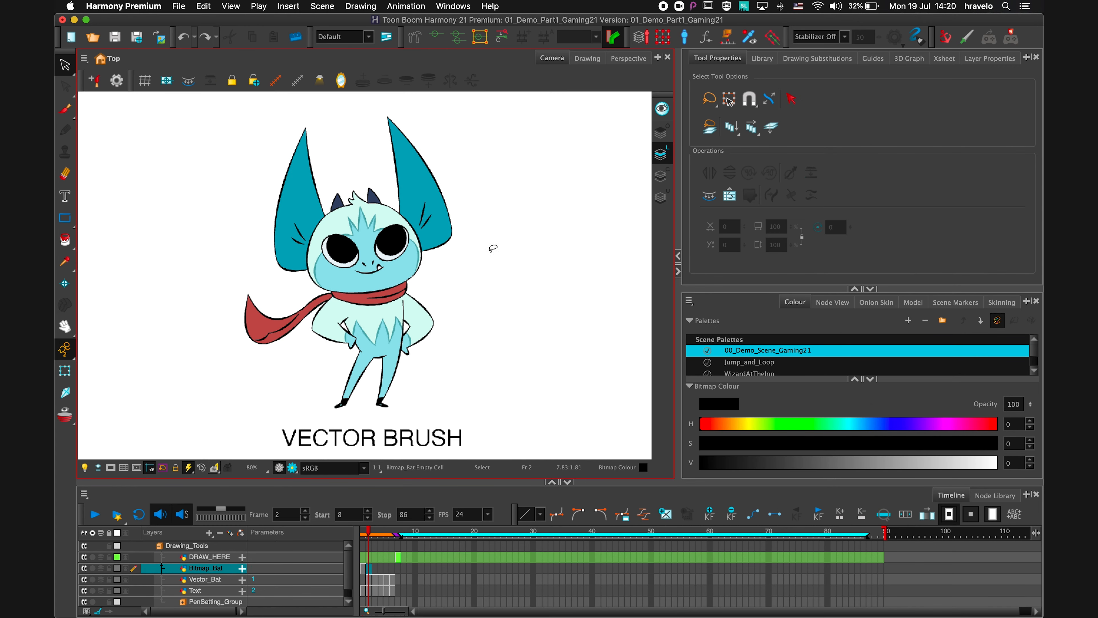
pyautogui.moveTo(520, 261); pyautogui.dragTo(515, 266)
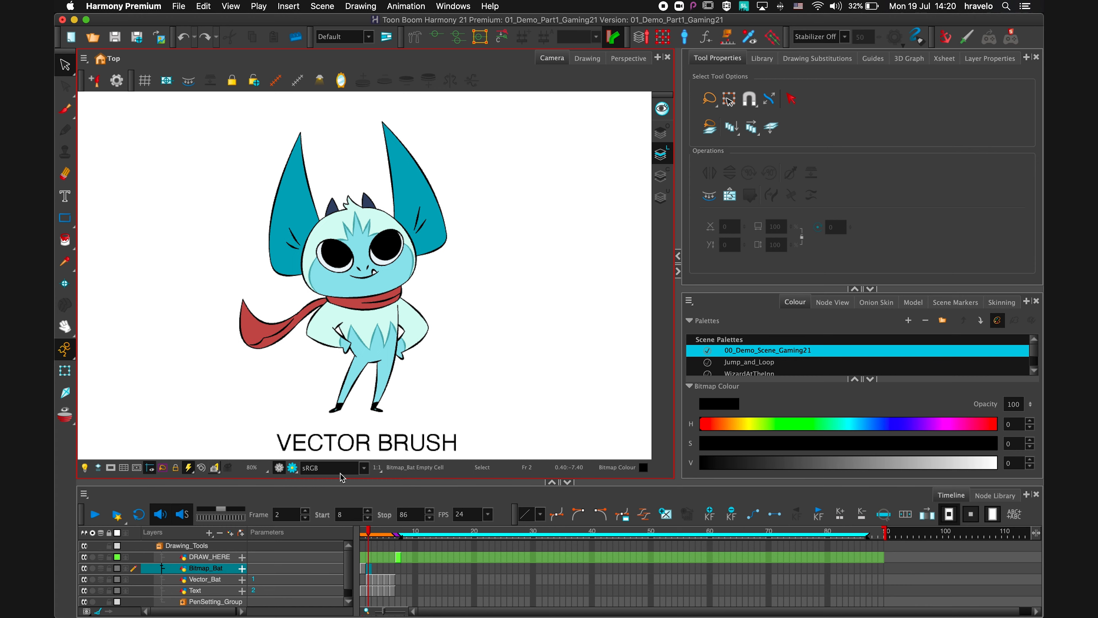
pyautogui.click(367, 580)
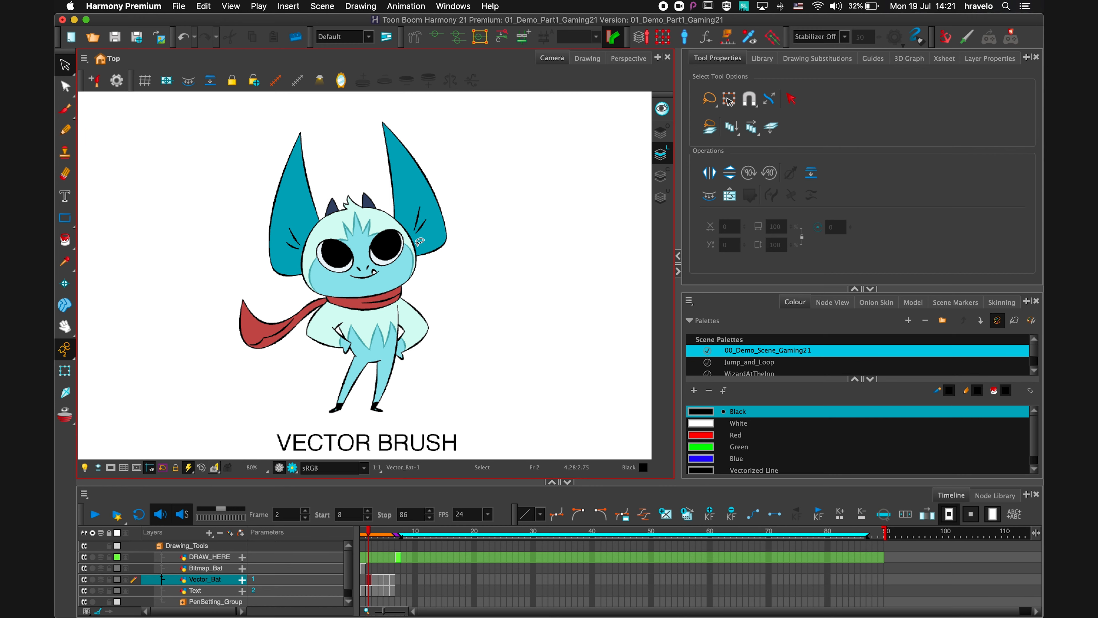
pyautogui.press('2')
pyautogui.press('2')
pyautogui.press('2')
pyautogui.moveTo(597, 101); pyautogui.dragTo(522, 326)
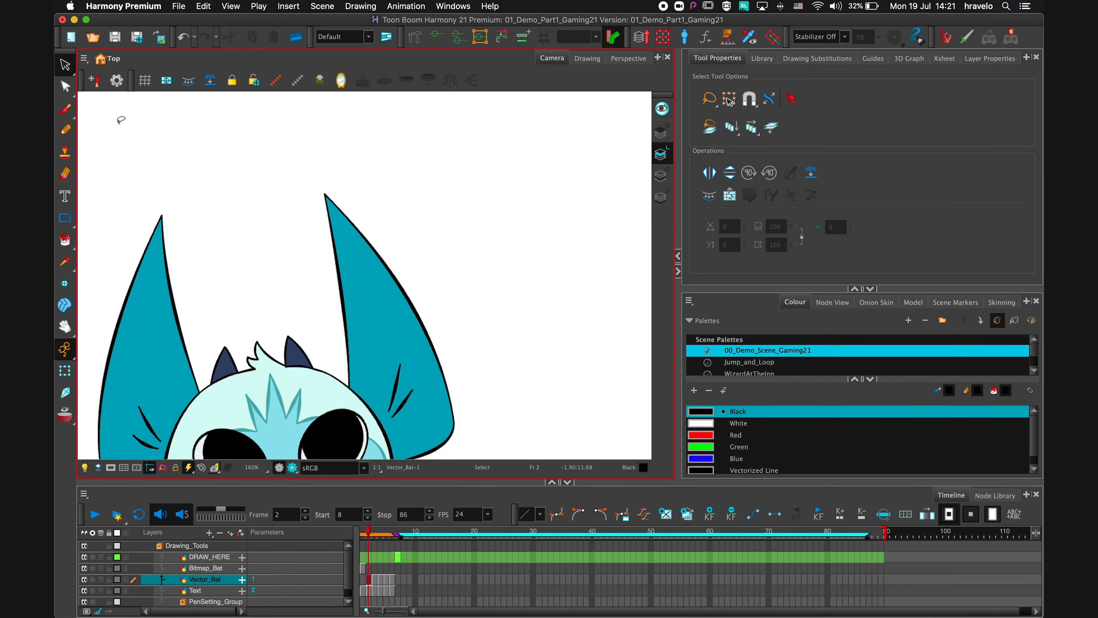
# Activate the Brush tool, open the full properties of the Stars vector brush and set its brush type to Solid Vector.
pyautogui.click(65, 109)
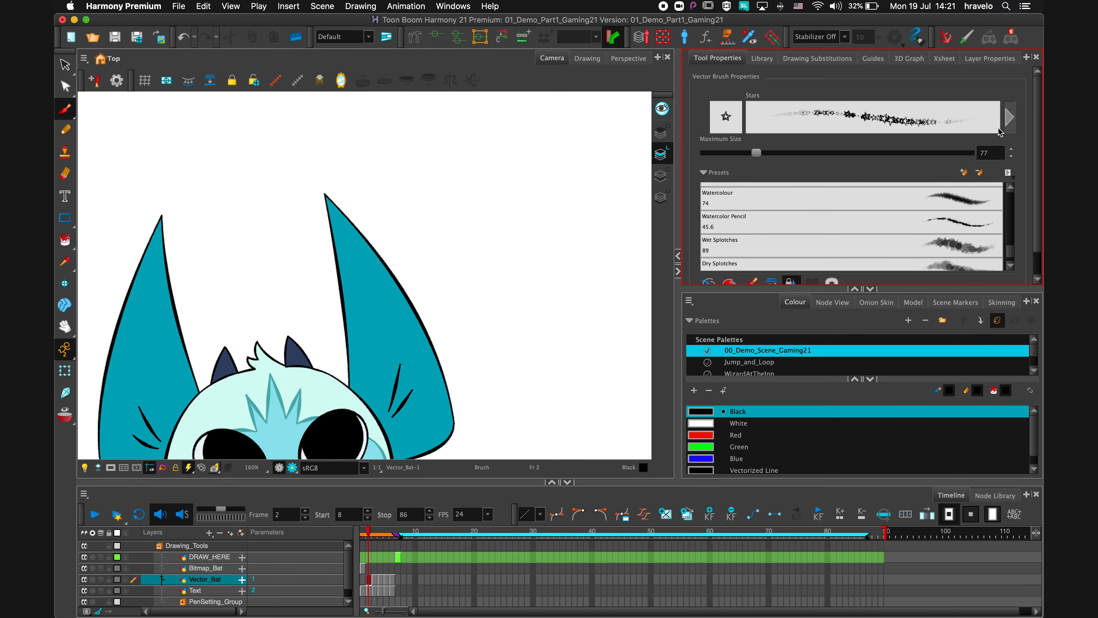
pyautogui.click(1009, 121)
pyautogui.click(753, 160)
pyautogui.click(730, 160)
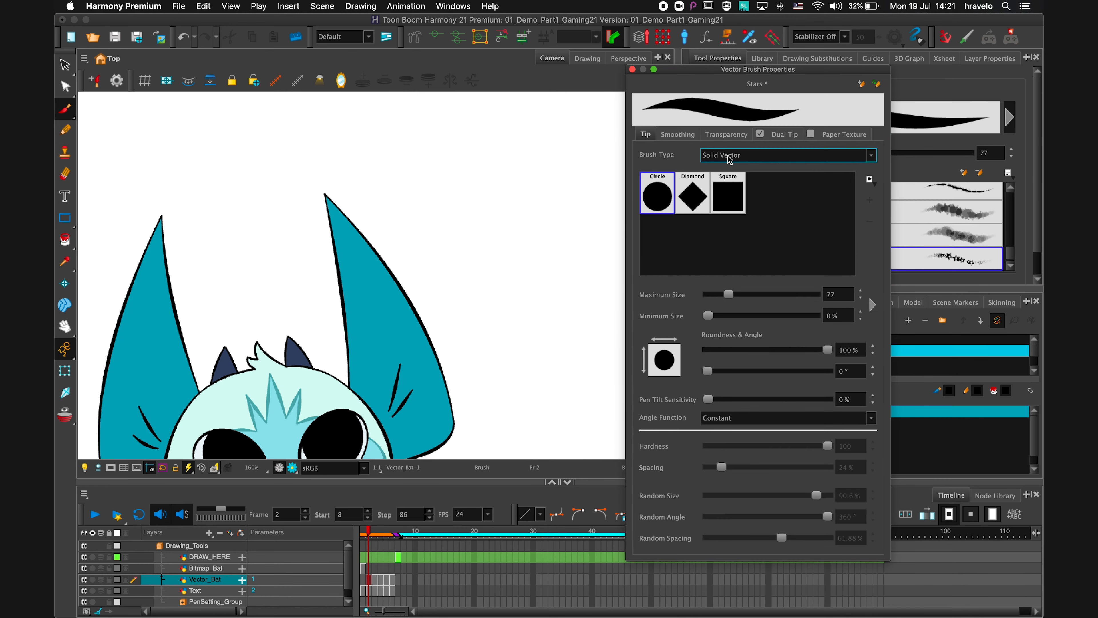
# Examine the Stars vector brush's smoothing, transparency, dual tip and tip settings, and close its properties.
pyautogui.moveTo(747, 76); pyautogui.dragTo(724, 108)
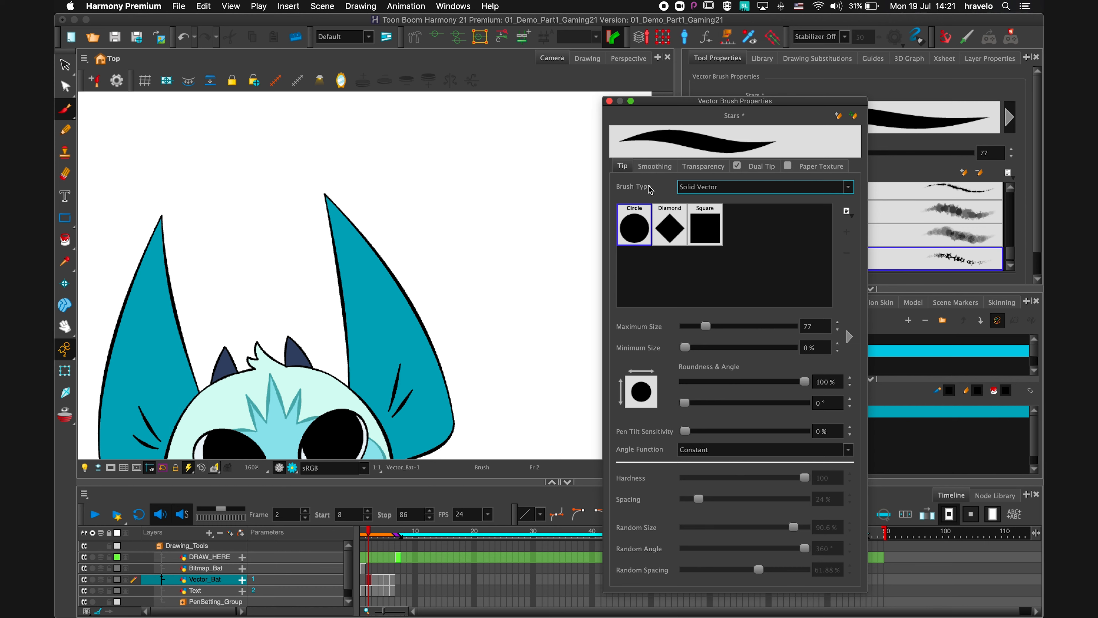
pyautogui.click(653, 168)
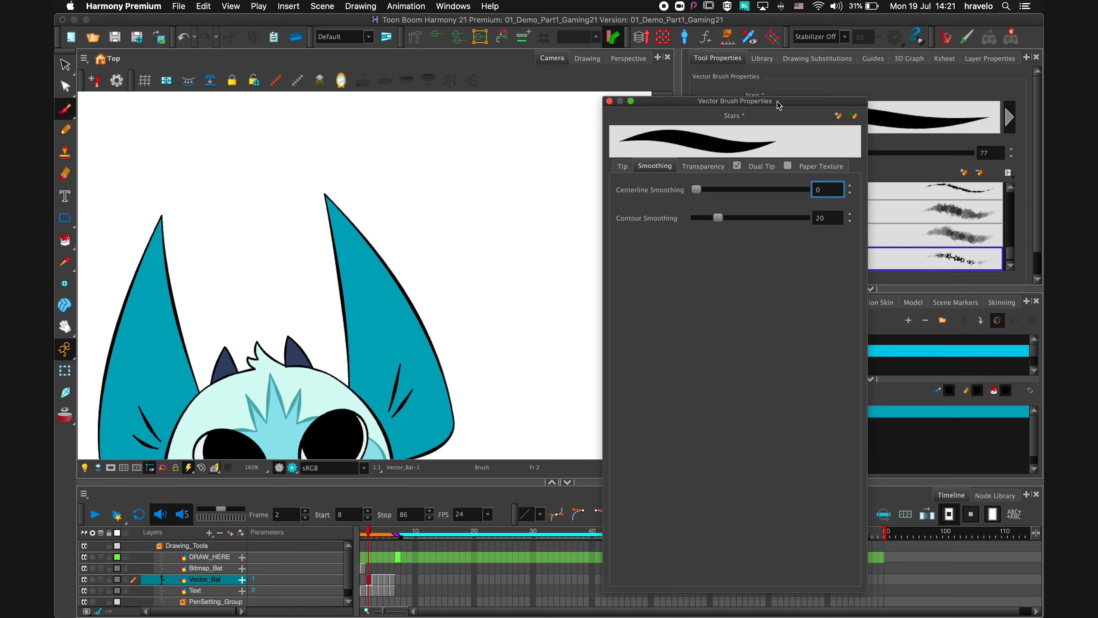
pyautogui.moveTo(778, 105); pyautogui.dragTo(766, 104)
pyautogui.click(690, 165)
pyautogui.click(744, 169)
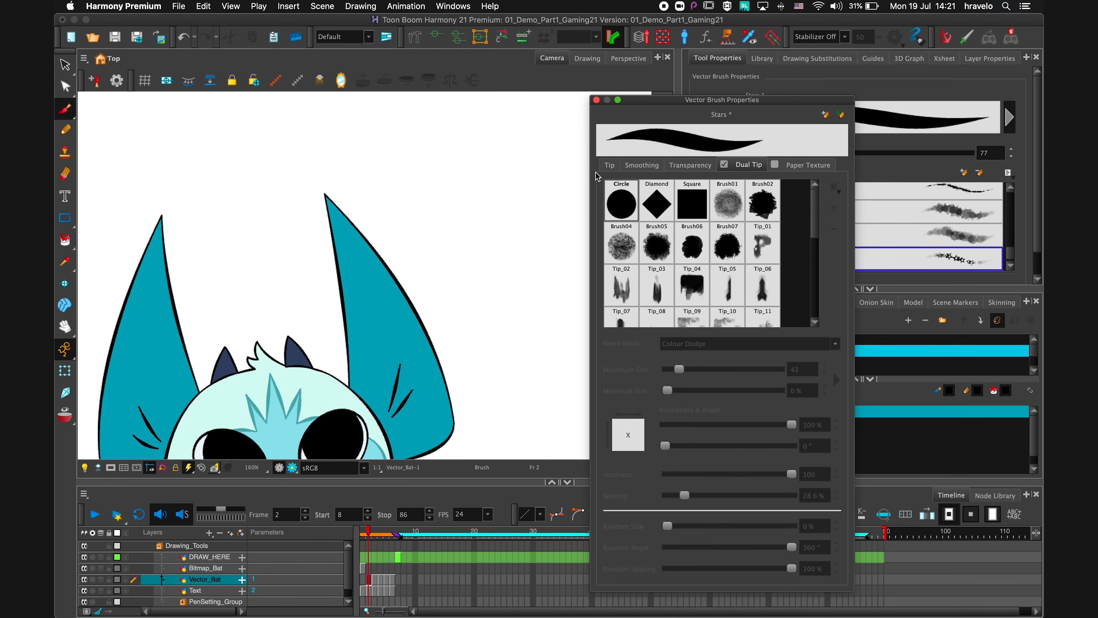
pyautogui.click(609, 166)
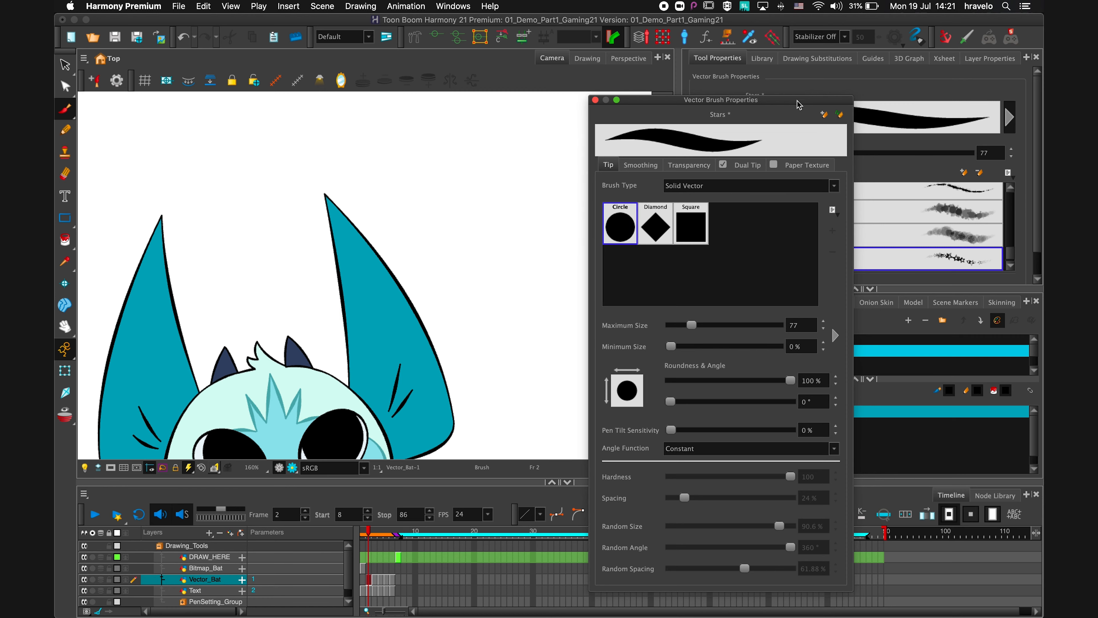
pyautogui.moveTo(799, 103); pyautogui.dragTo(814, 96)
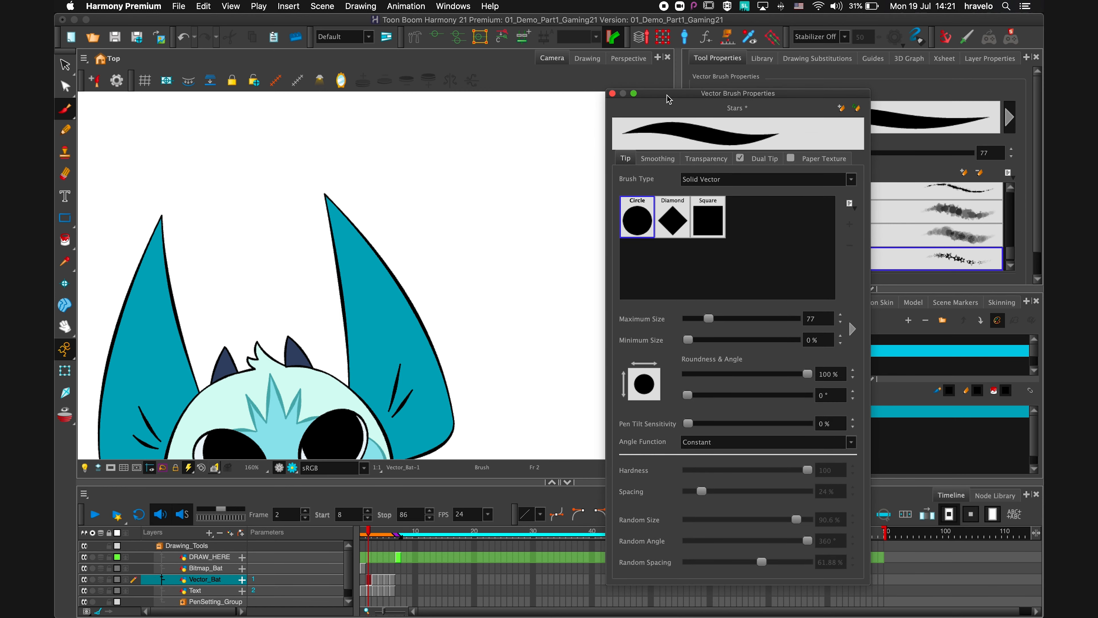
pyautogui.moveTo(667, 95); pyautogui.dragTo(667, 86)
pyautogui.click(612, 85)
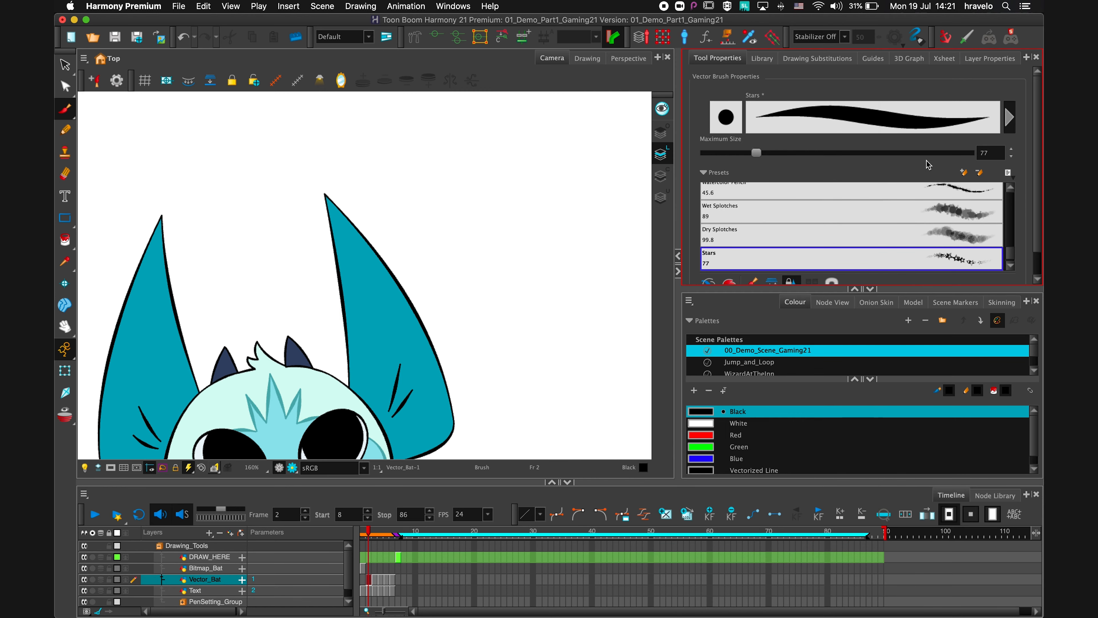
# Select the outer outline stroke of the bat's right-hand ear and switch to the Contour Editor.
pyautogui.press('space')
pyautogui.moveTo(448, 308); pyautogui.dragTo(443, 289)
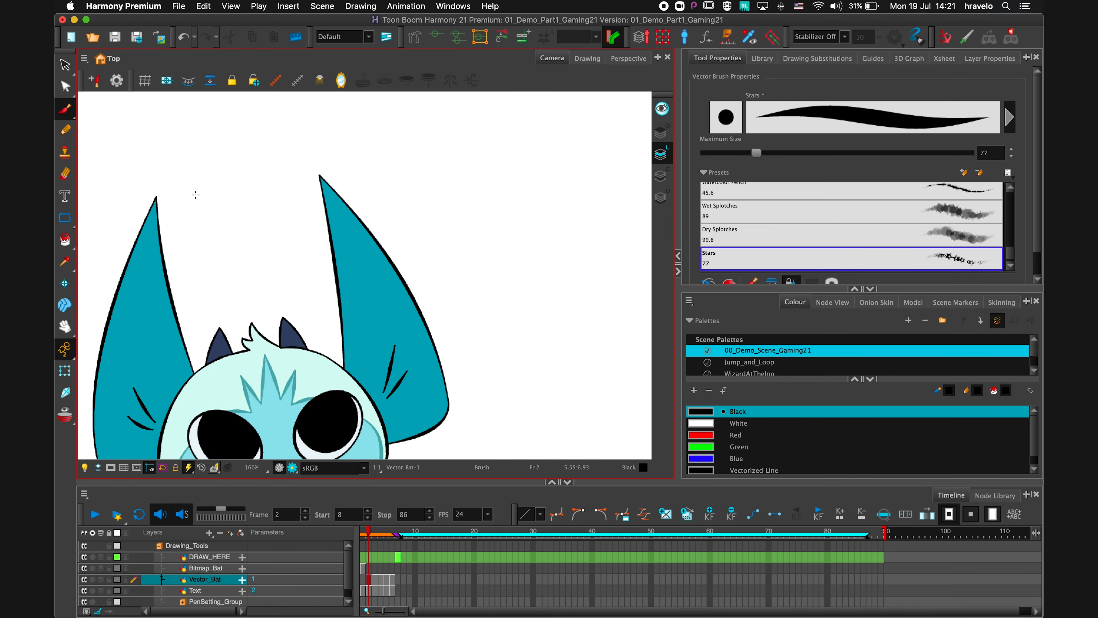
pyautogui.click(63, 67)
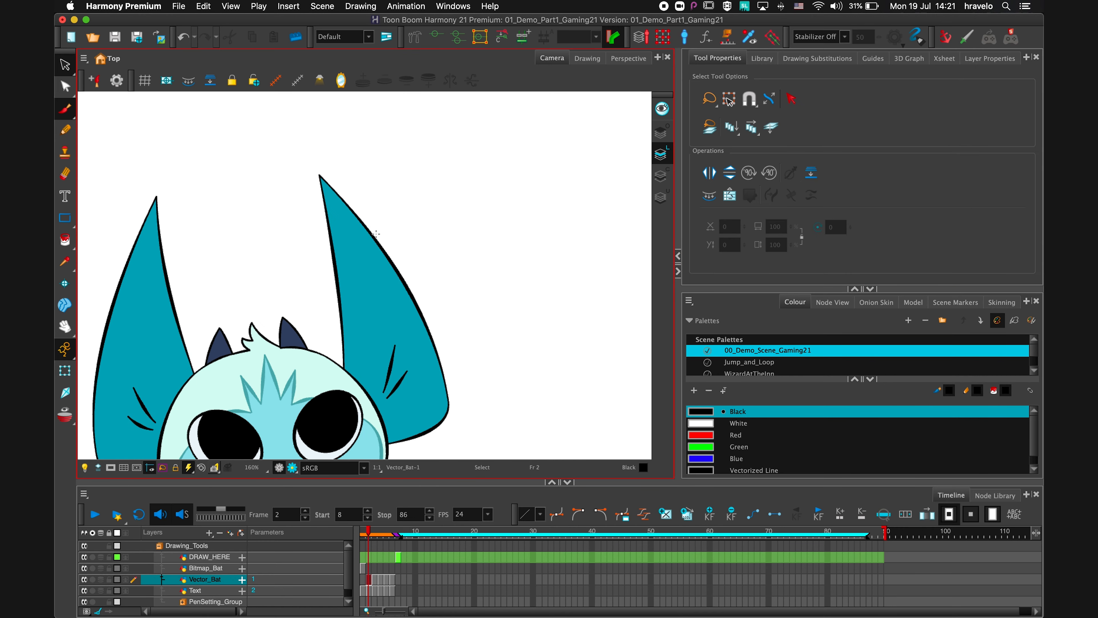
pyautogui.click(394, 259)
pyautogui.click(65, 85)
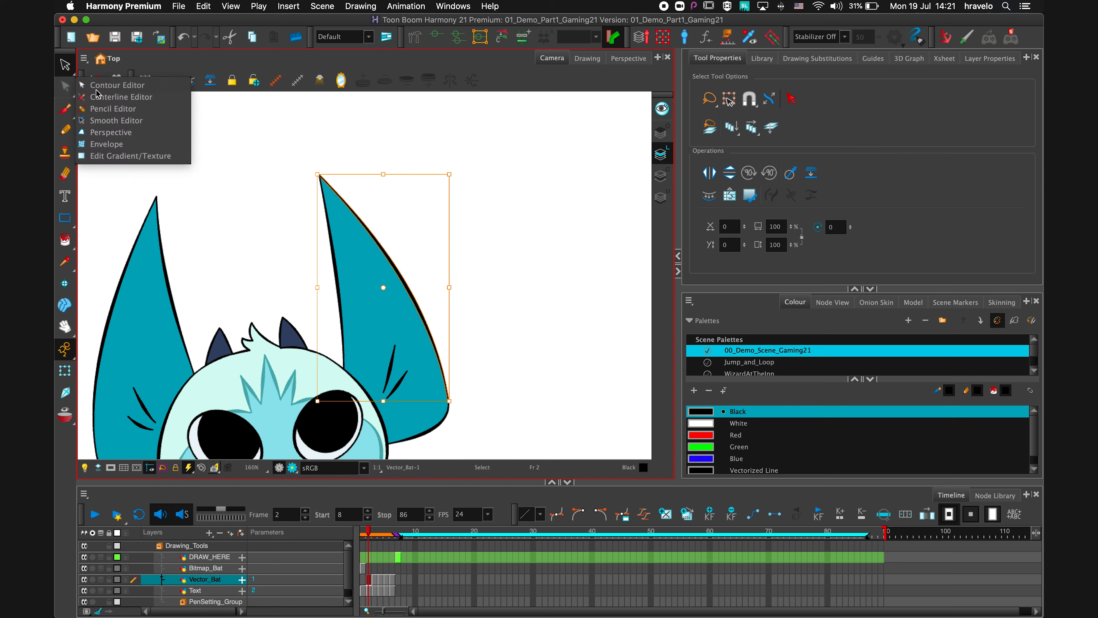
pyautogui.click(117, 82)
# Pull the outer contour of the right-hand ear's outline outward to thicken the line, and undo the change.
pyautogui.scroll(3, 405, 282)
pyautogui.scroll(2, 466, 245)
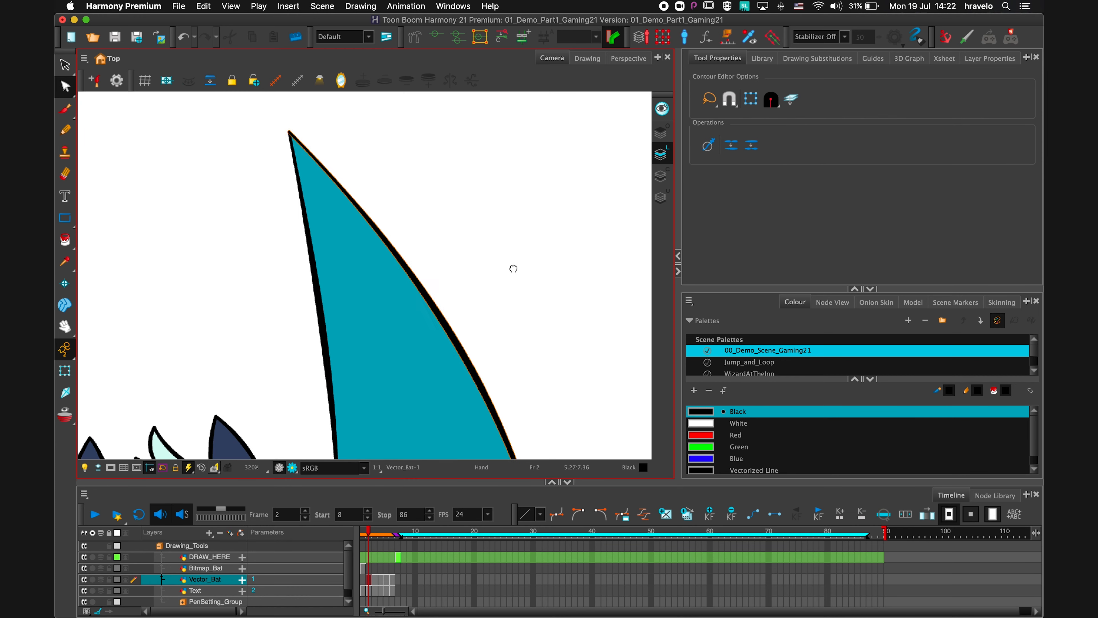
pyautogui.moveTo(460, 343); pyautogui.dragTo(507, 320)
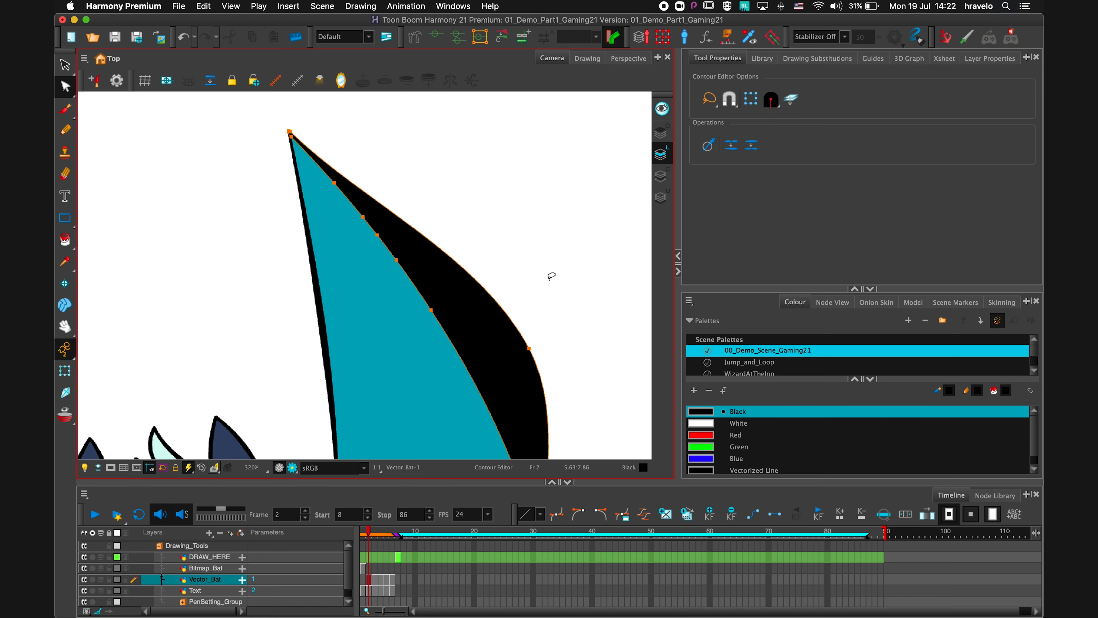
pyautogui.scroll(-4, 495, 240)
pyautogui.scroll(-2, 476, 301)
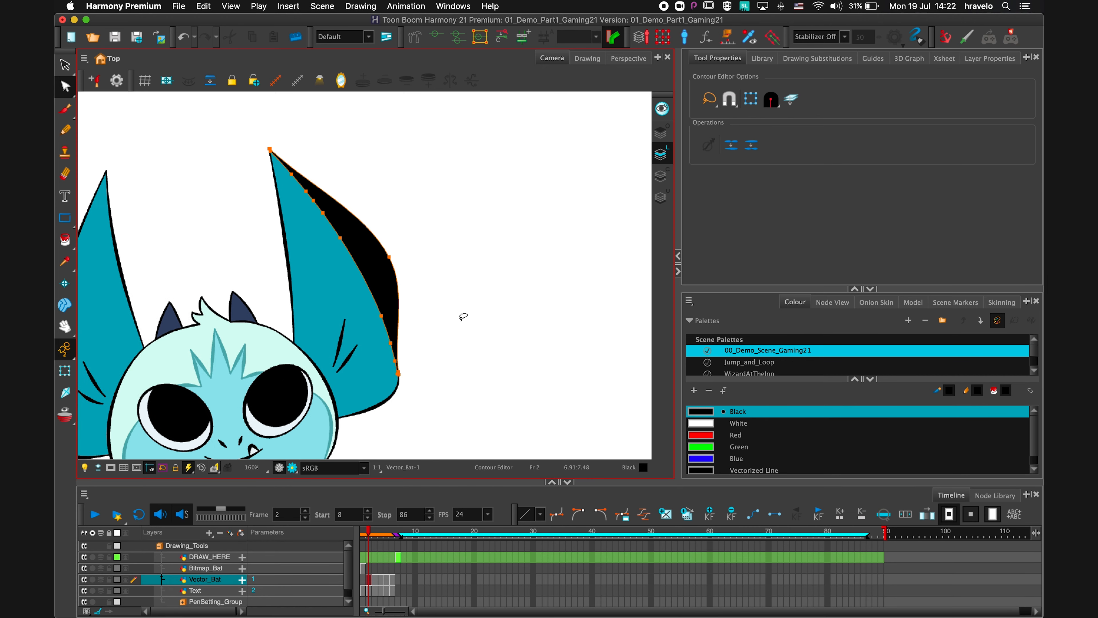
pyautogui.press('super+z')
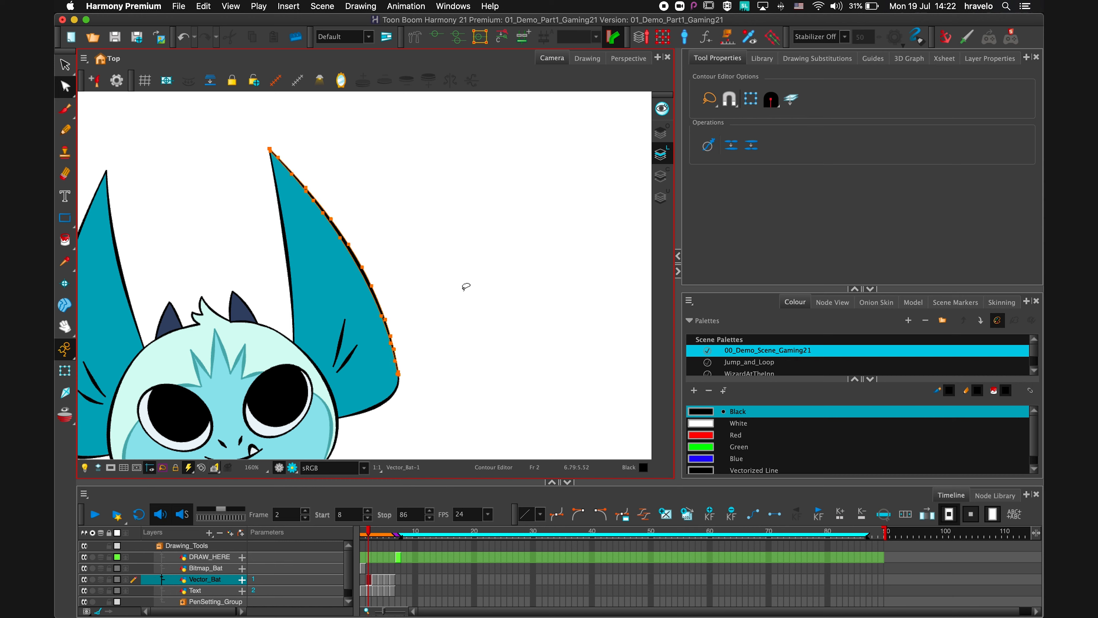
# Switch to the Centerline Editor and pull the middle centerline point of the right-hand ear's outer outline outward.
pyautogui.scroll(3, 395, 247)
pyautogui.moveTo(493, 223); pyautogui.dragTo(440, 220)
pyautogui.scroll(3, 440, 220)
pyautogui.hscroll(-3, 440, 220)
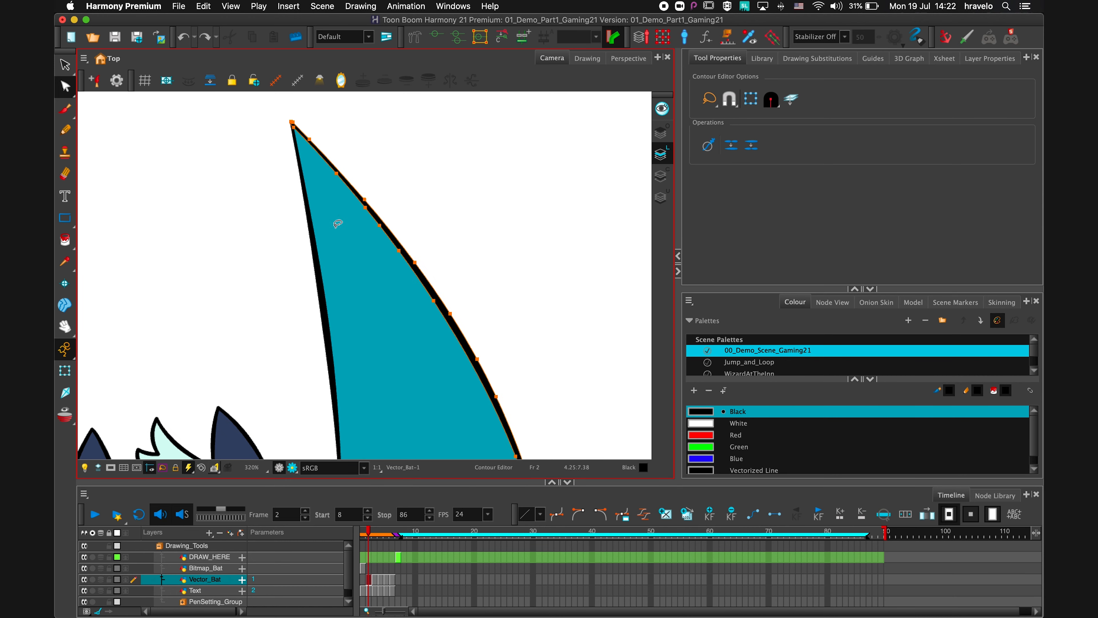
pyautogui.click(68, 90)
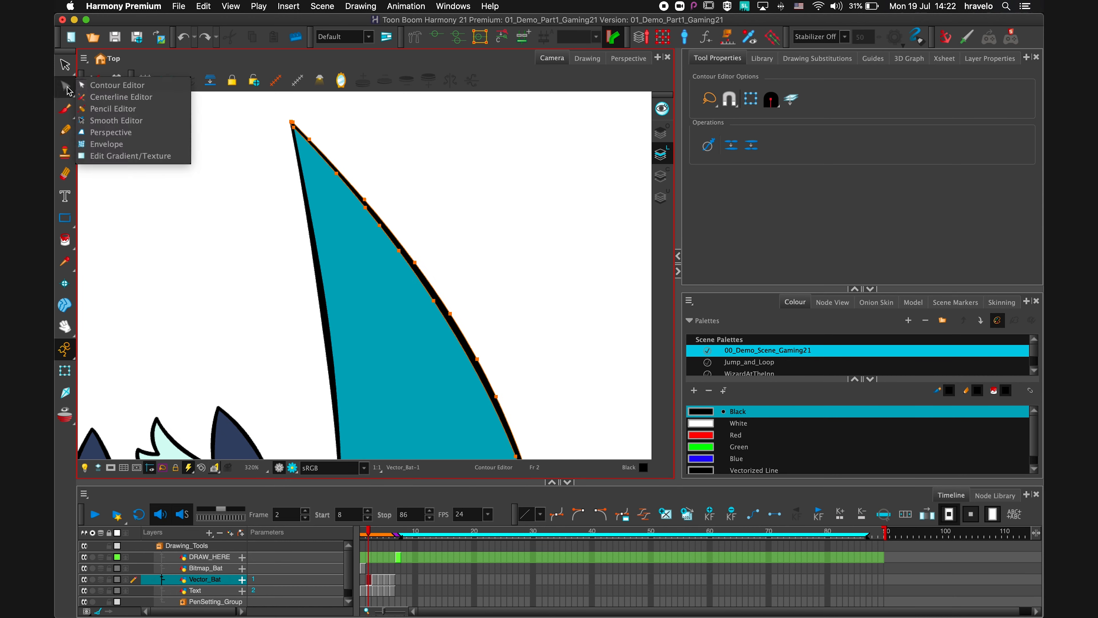
pyautogui.click(117, 97)
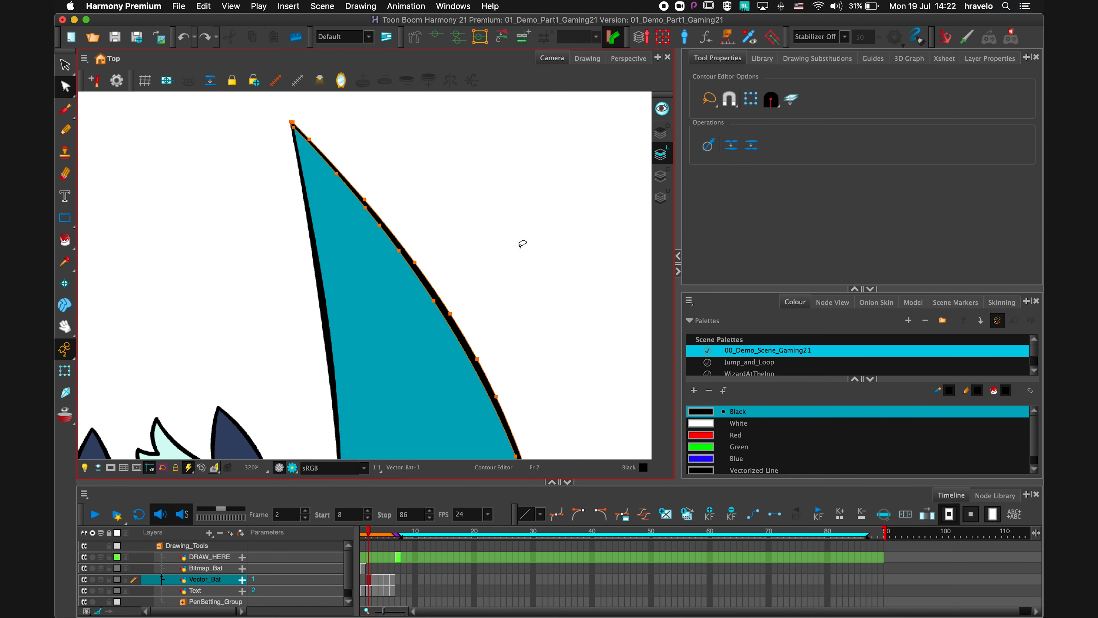
pyautogui.click(449, 319)
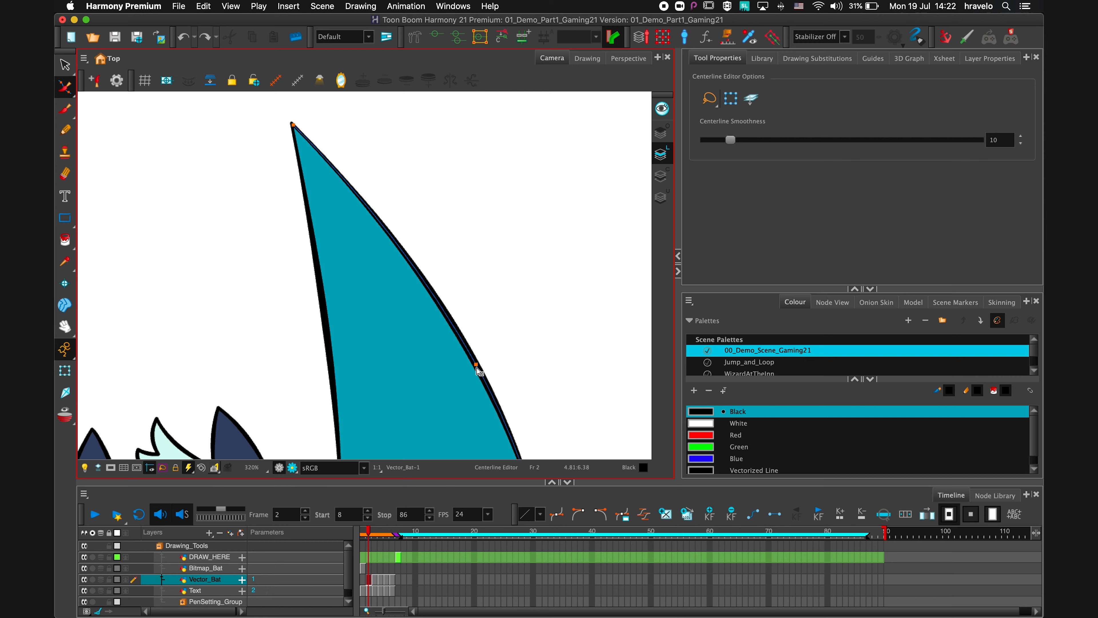
pyautogui.moveTo(479, 371); pyautogui.dragTo(515, 340)
pyautogui.scroll(-3, 519, 300)
pyautogui.hscroll(3, 520, 300)
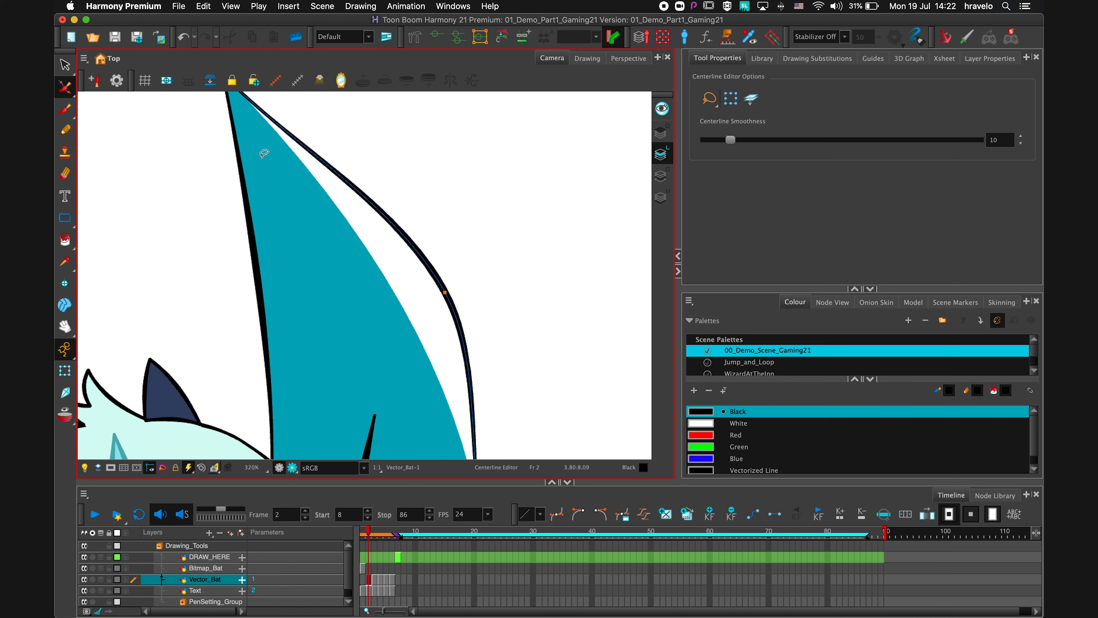
# Bend the ear outline by its middle centerline point's curve handle, and undo the centerline edits.
pyautogui.click(445, 292)
pyautogui.moveTo(480, 356); pyautogui.dragTo(575, 324)
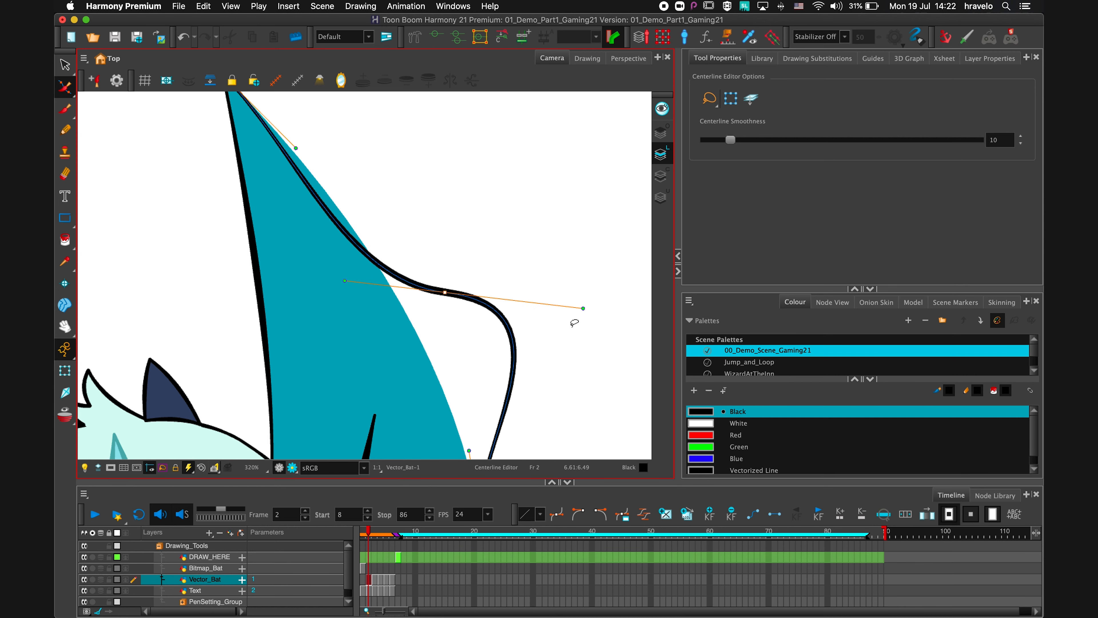
pyautogui.press('super+z')
pyautogui.click(496, 320)
# Bring the whole vector brush bat into view and go to frame 3 with the textured vector brush drawing.
pyautogui.press('2')
pyautogui.press('2')
pyautogui.press('2')
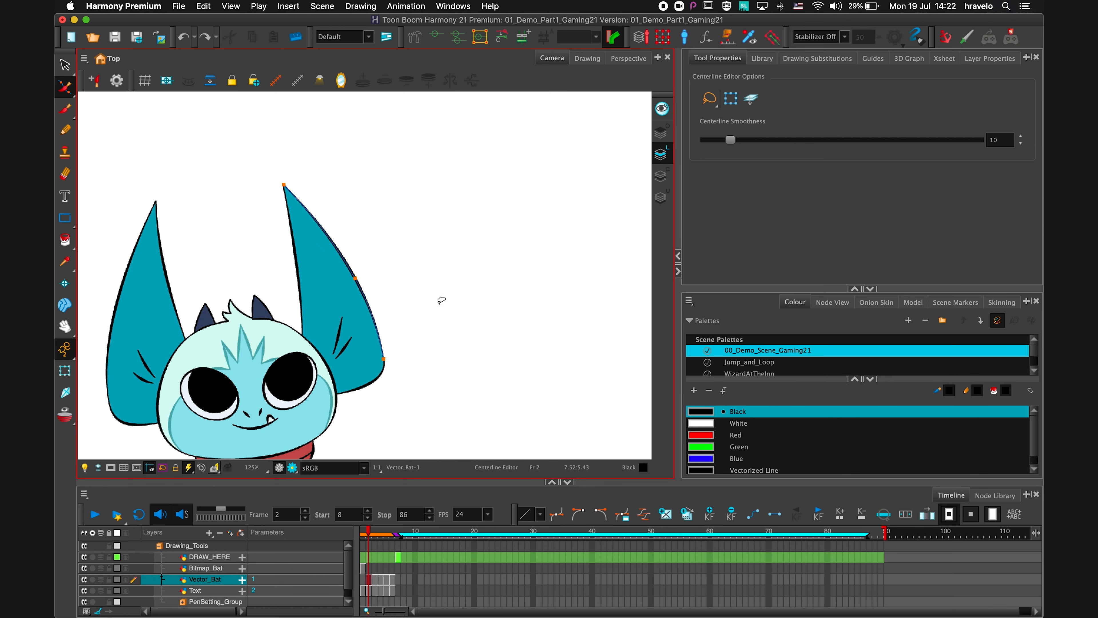
pyautogui.moveTo(519, 317); pyautogui.dragTo(493, 292)
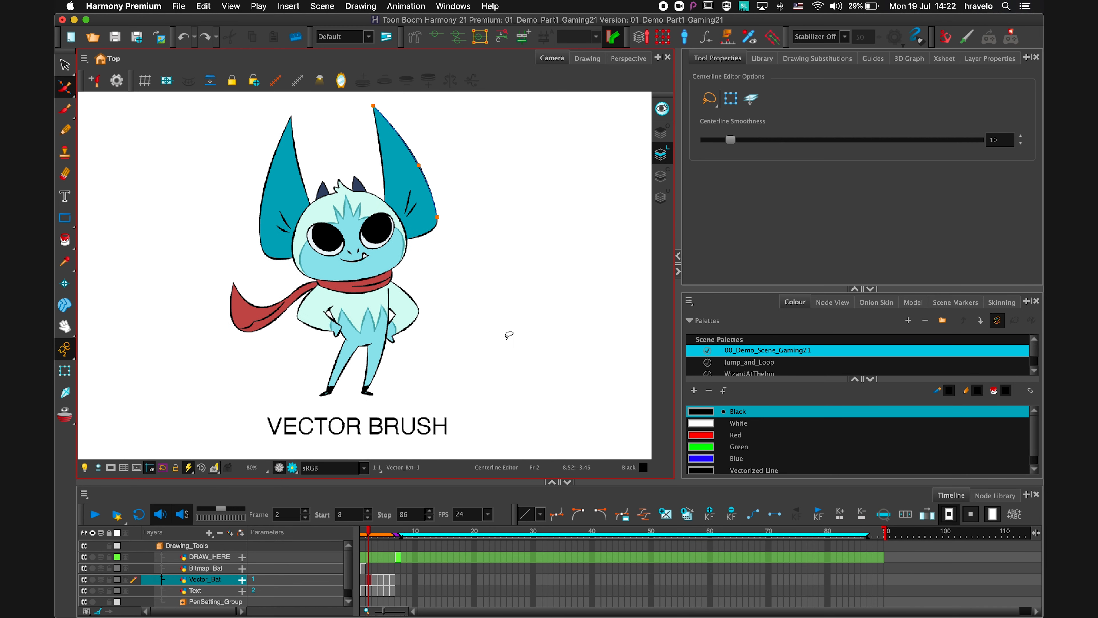
pyautogui.press('.')
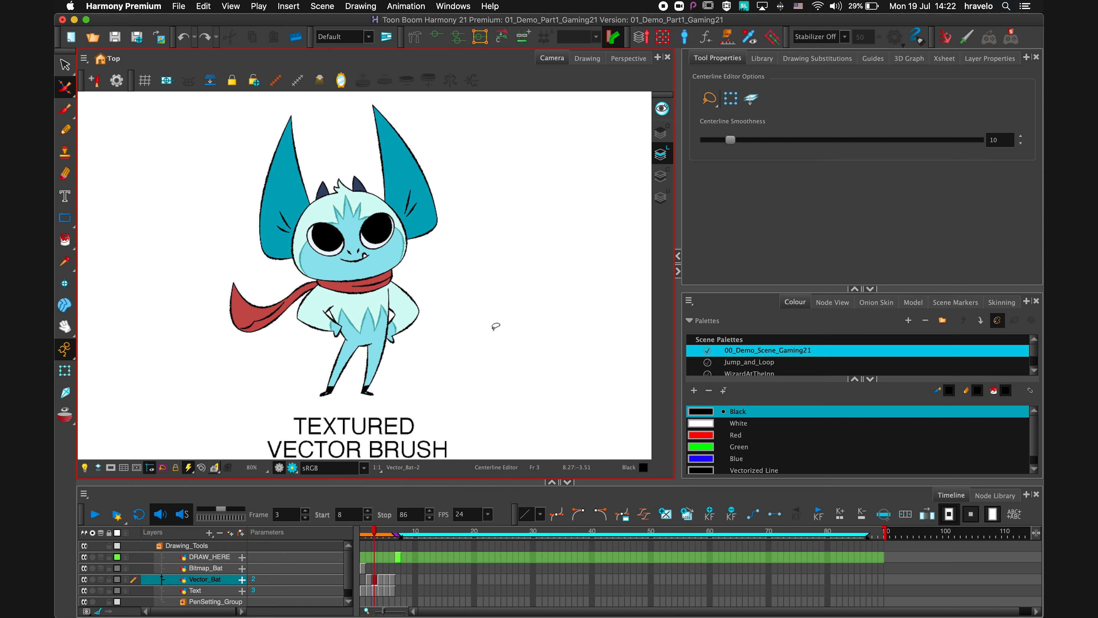
# Activate the Brush tool, open the Stars brush's full properties, and set its brush type to Textured Vector to examine the tip shapes.
pyautogui.click(757, 86)
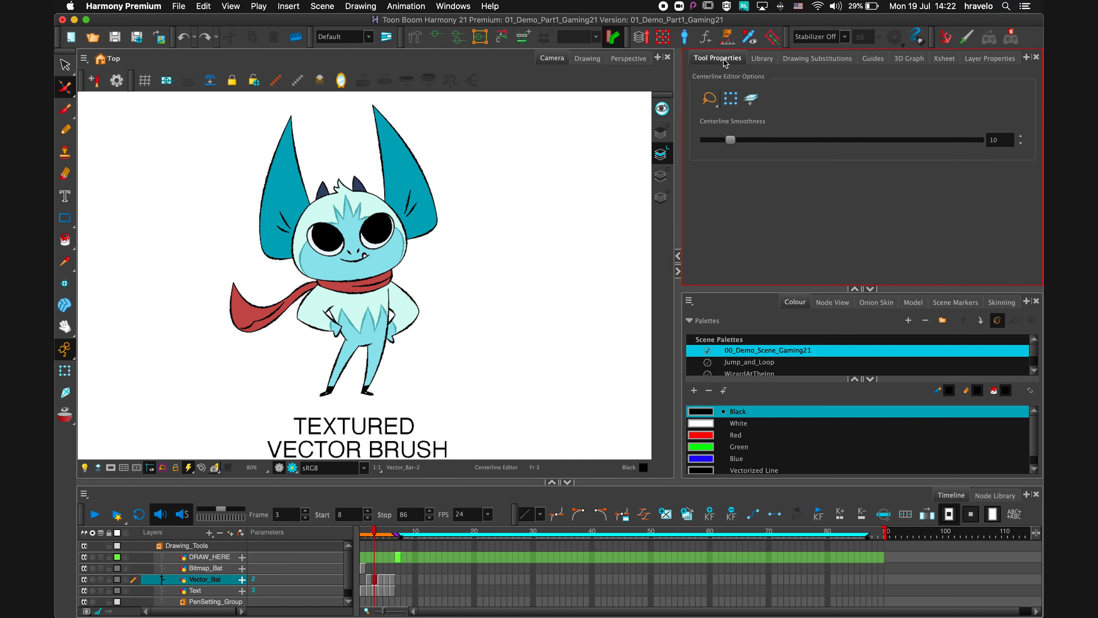
pyautogui.click(65, 109)
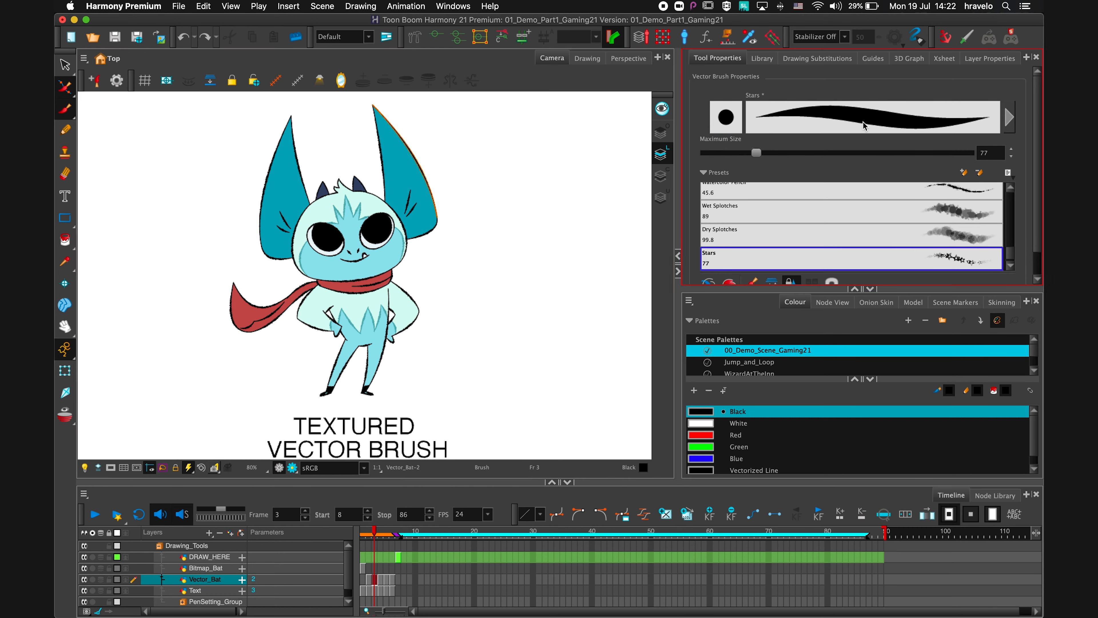
pyautogui.click(1014, 121)
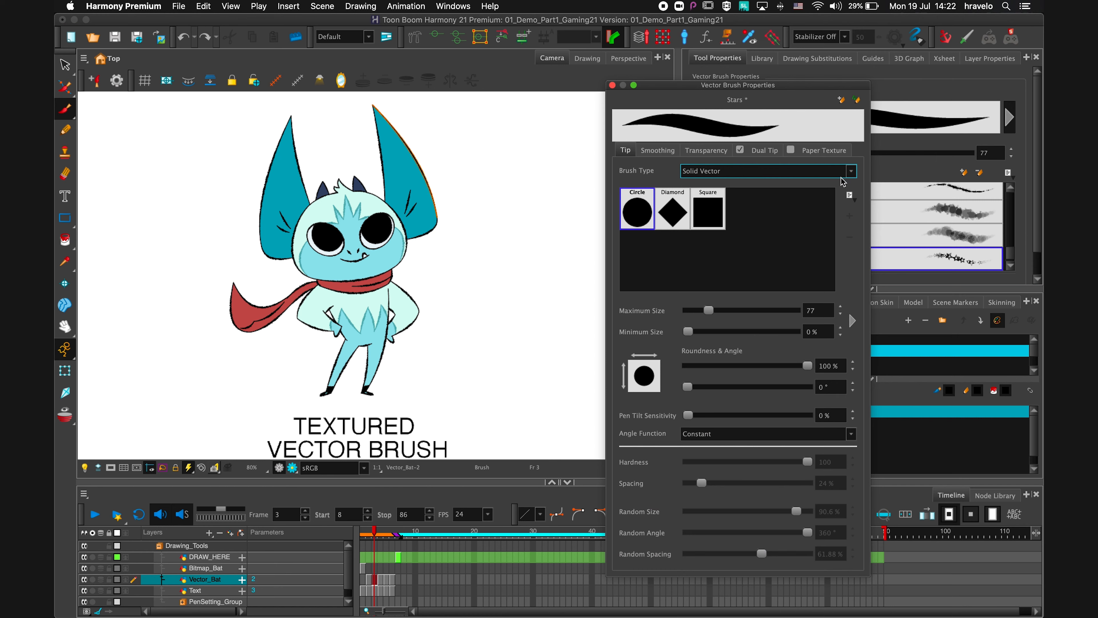
pyautogui.click(760, 171)
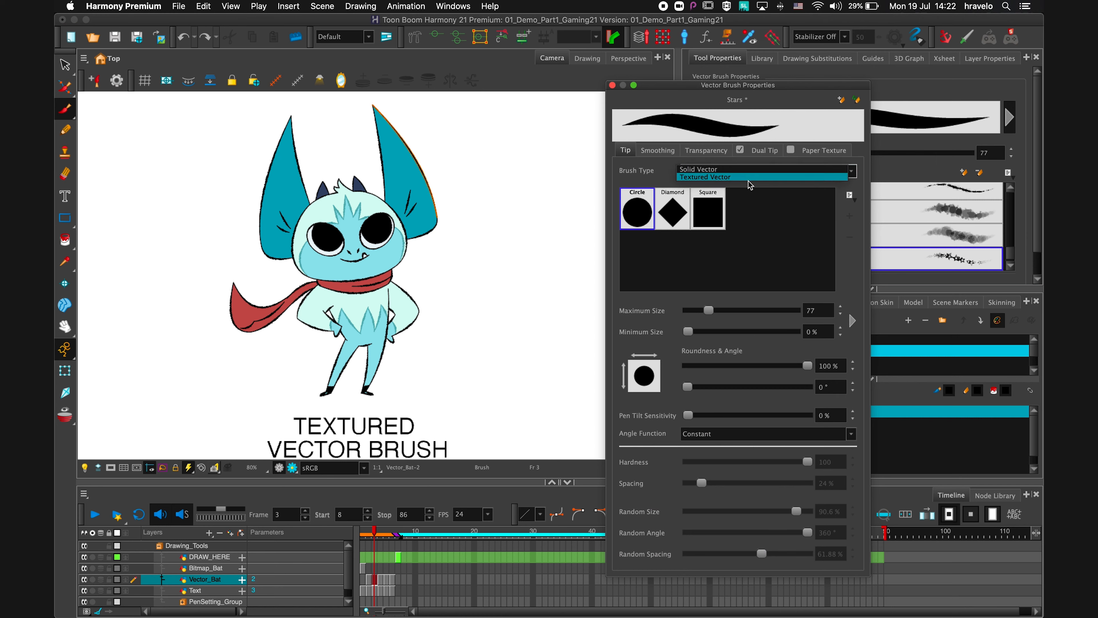
pyautogui.click(753, 177)
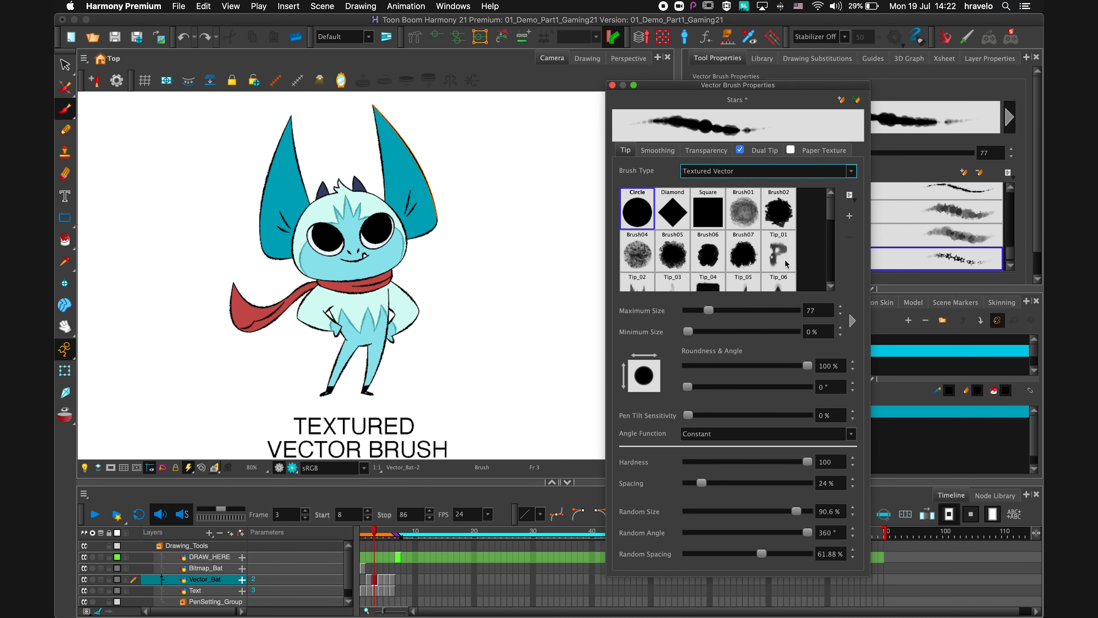
pyautogui.scroll(-4, 786, 263)
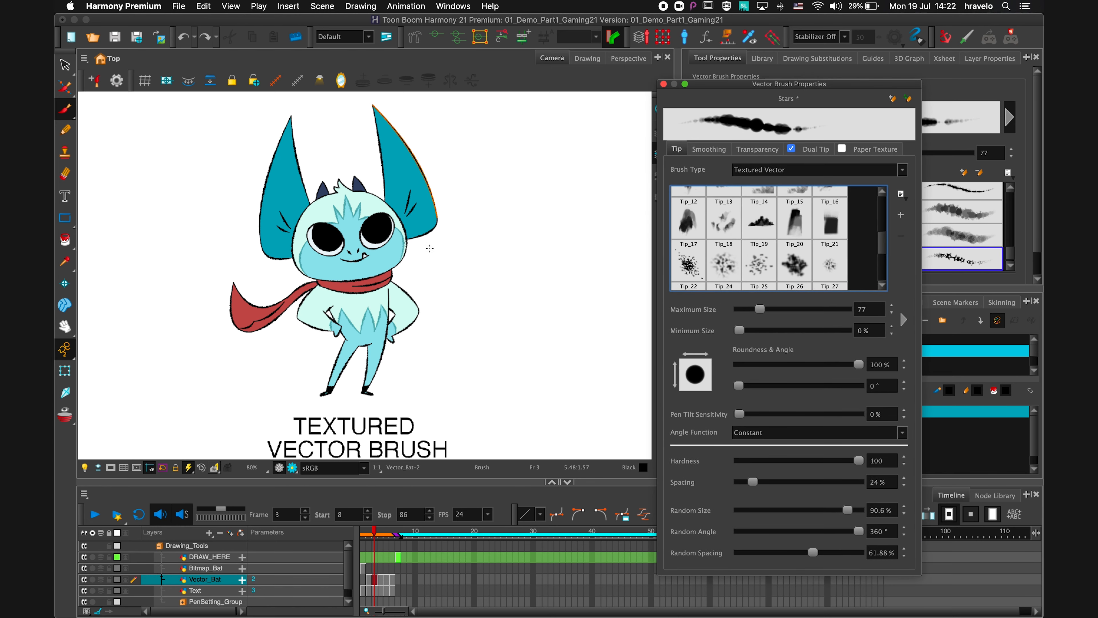
# Examine the textured vector outline of the bat's head and left-hand ear up close.
pyautogui.click(497, 146)
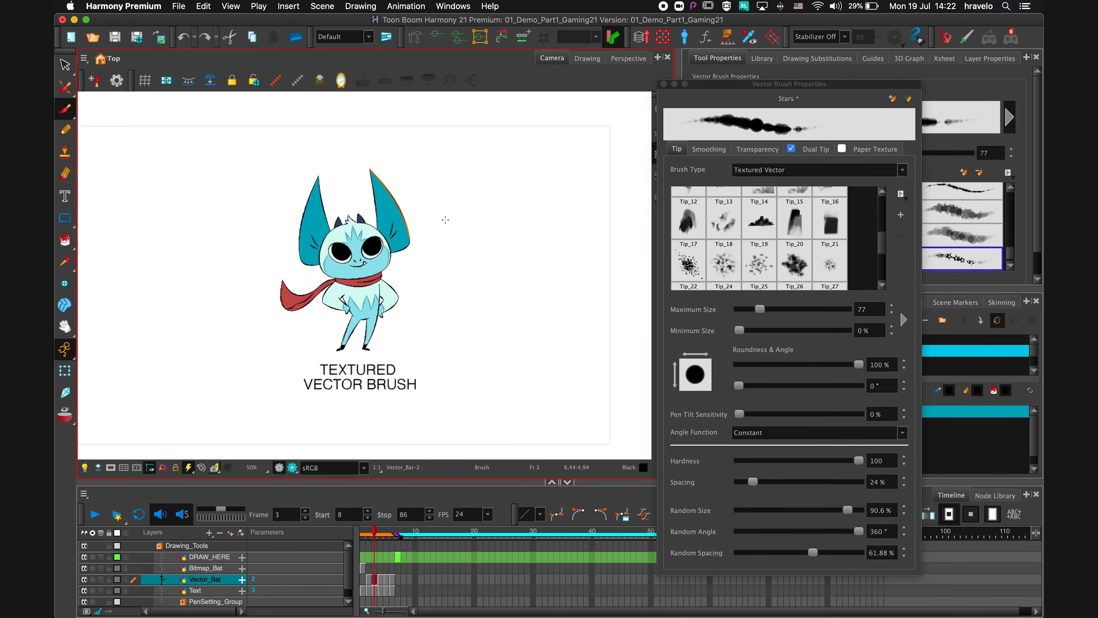
pyautogui.press('2')
pyautogui.moveTo(401, 205); pyautogui.dragTo(505, 312)
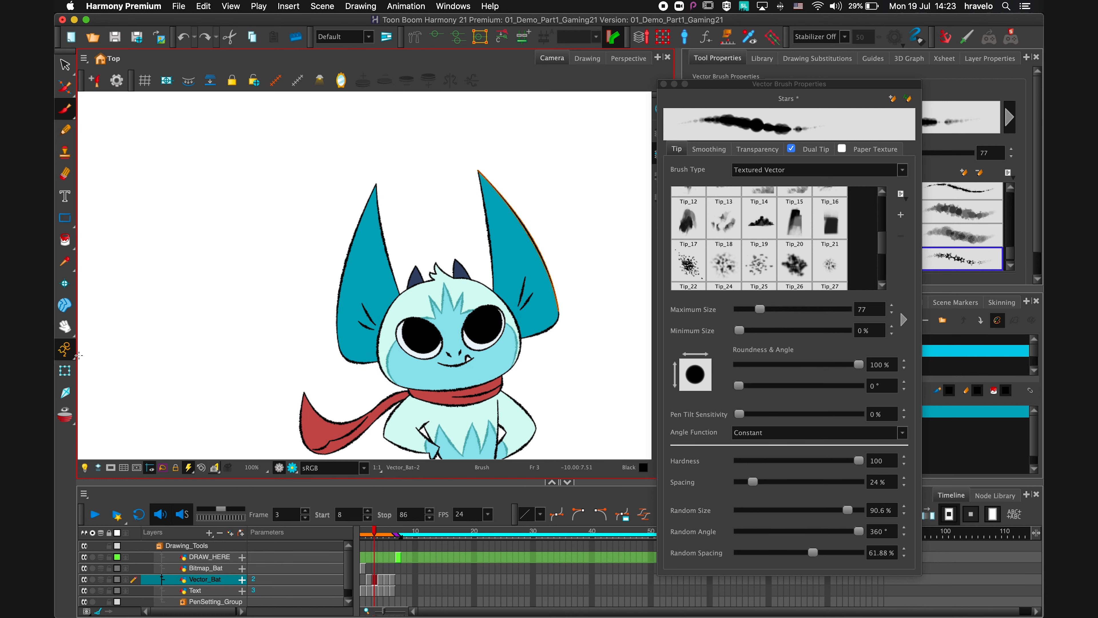
pyautogui.press('1')
pyautogui.press('1')
pyautogui.press('2')
pyautogui.press('2')
pyautogui.press('2')
pyautogui.press('2')
pyautogui.press('2')
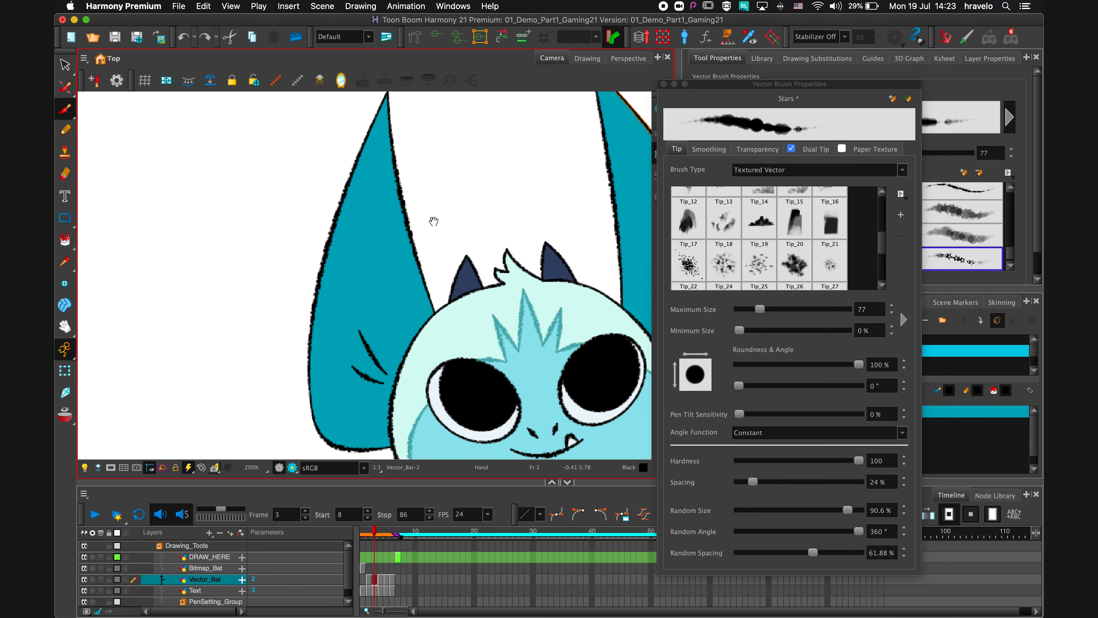
pyautogui.moveTo(433, 222); pyautogui.dragTo(361, 295)
pyautogui.press('2')
pyautogui.press('2')
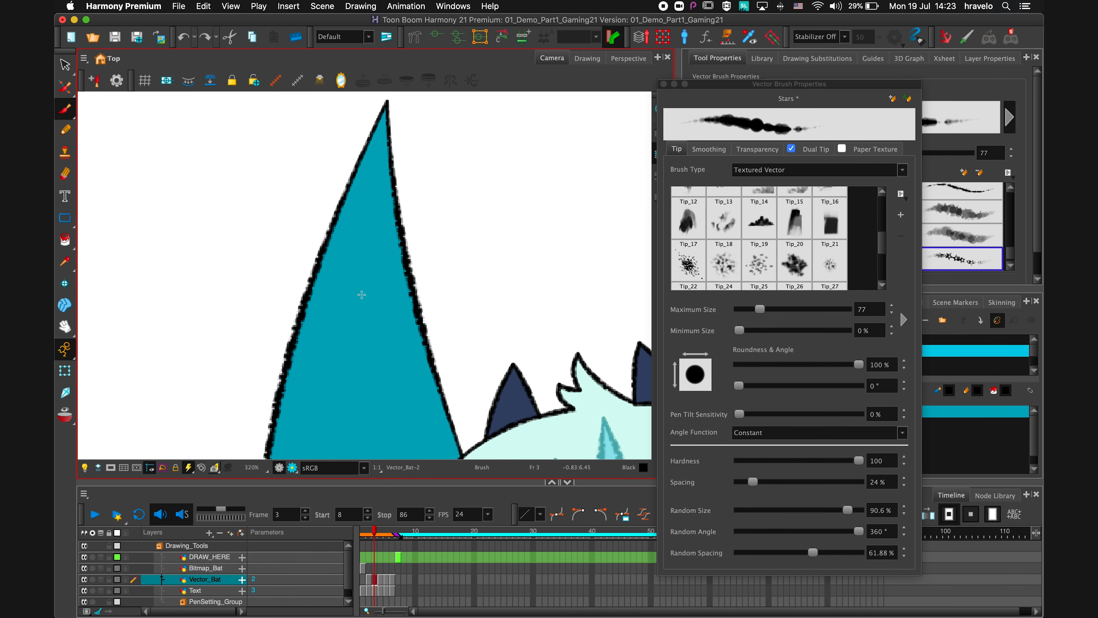
pyautogui.moveTo(499, 262); pyautogui.dragTo(451, 274)
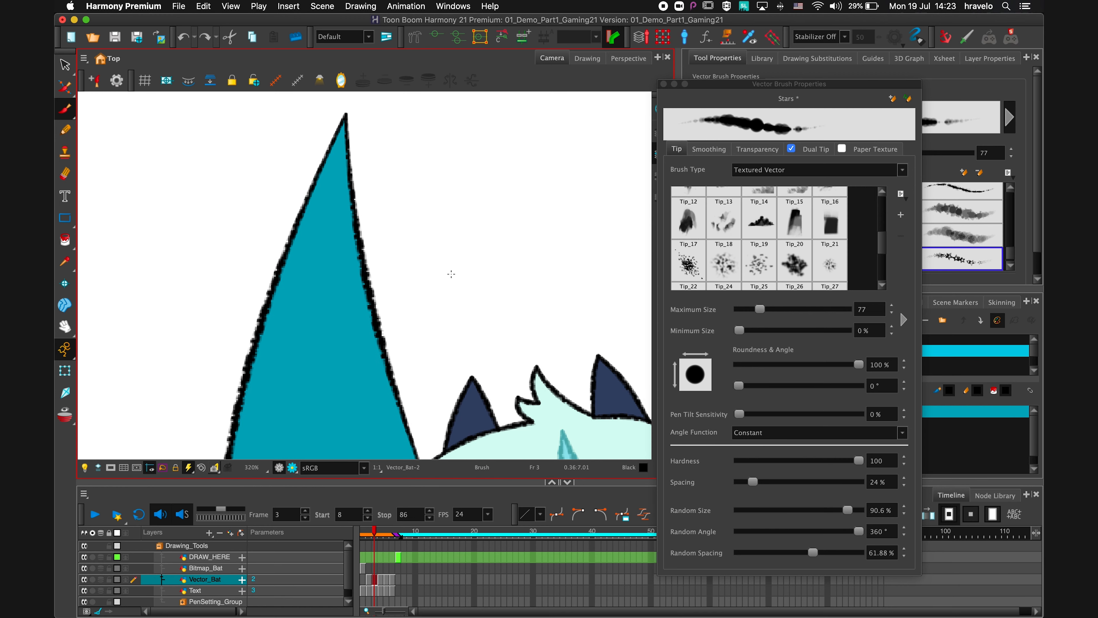
# Pull a contour point on the outer edge of the left-hand ear's textured outline outward with the Contour Editor.
pyautogui.click(67, 88)
pyautogui.click(108, 84)
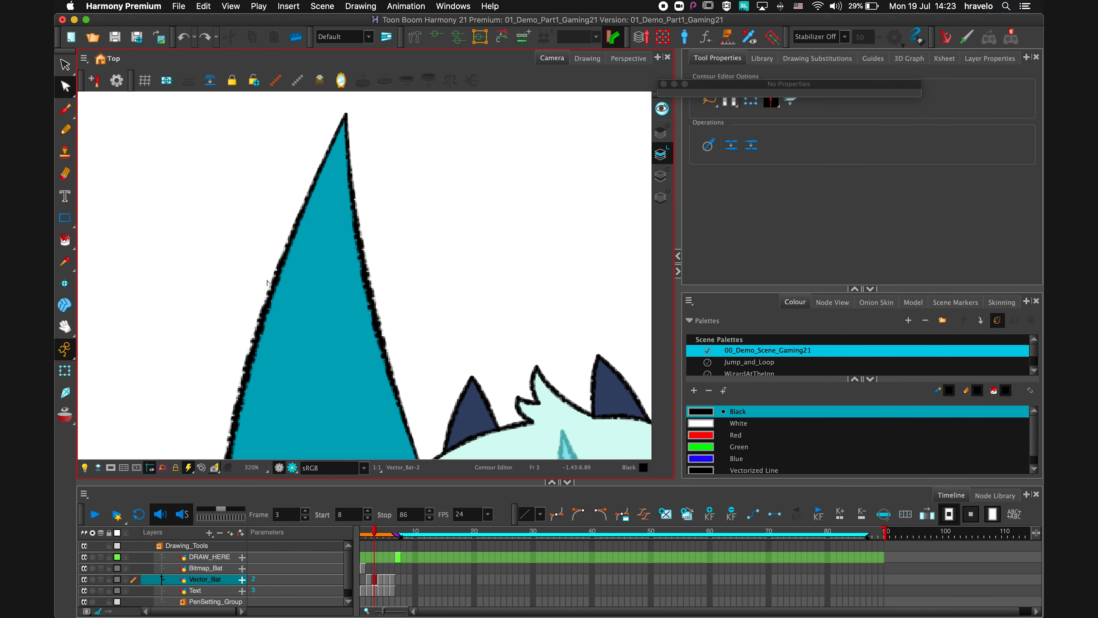
pyautogui.click(274, 286)
pyautogui.hscroll(-3, 294, 287)
pyautogui.scroll(-2, 294, 286)
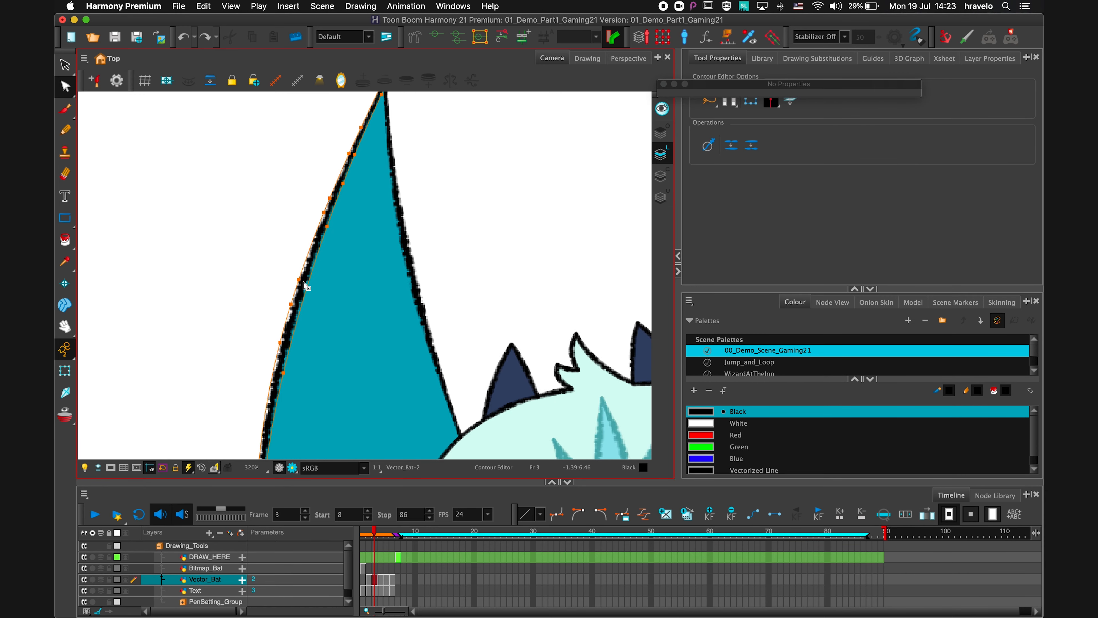
pyautogui.moveTo(298, 279); pyautogui.dragTo(272, 275)
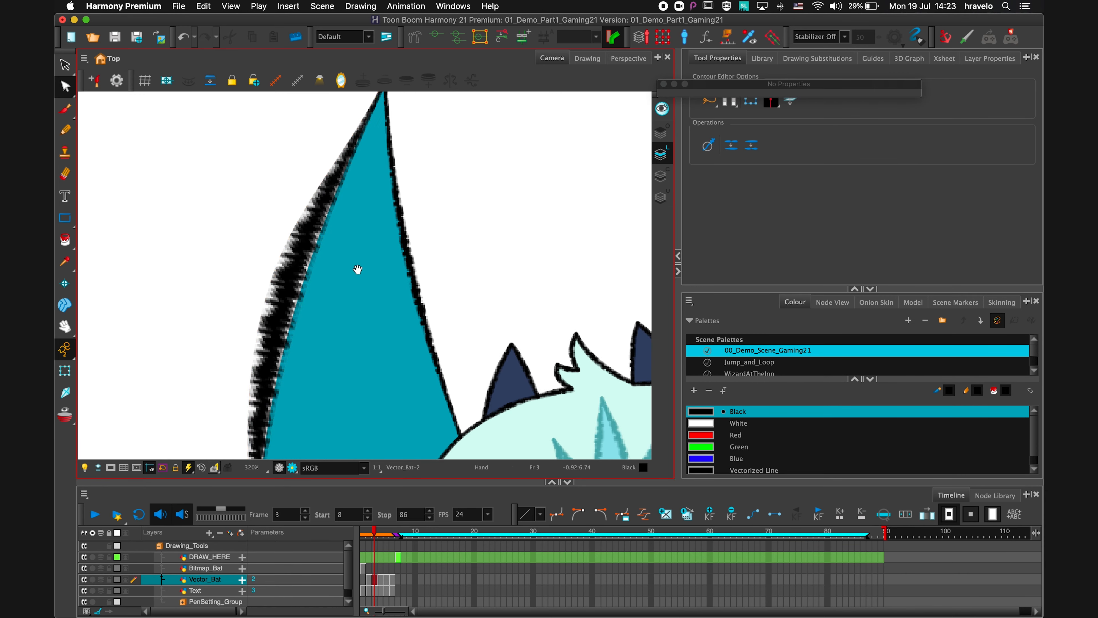
pyautogui.moveTo(358, 270); pyautogui.dragTo(367, 225)
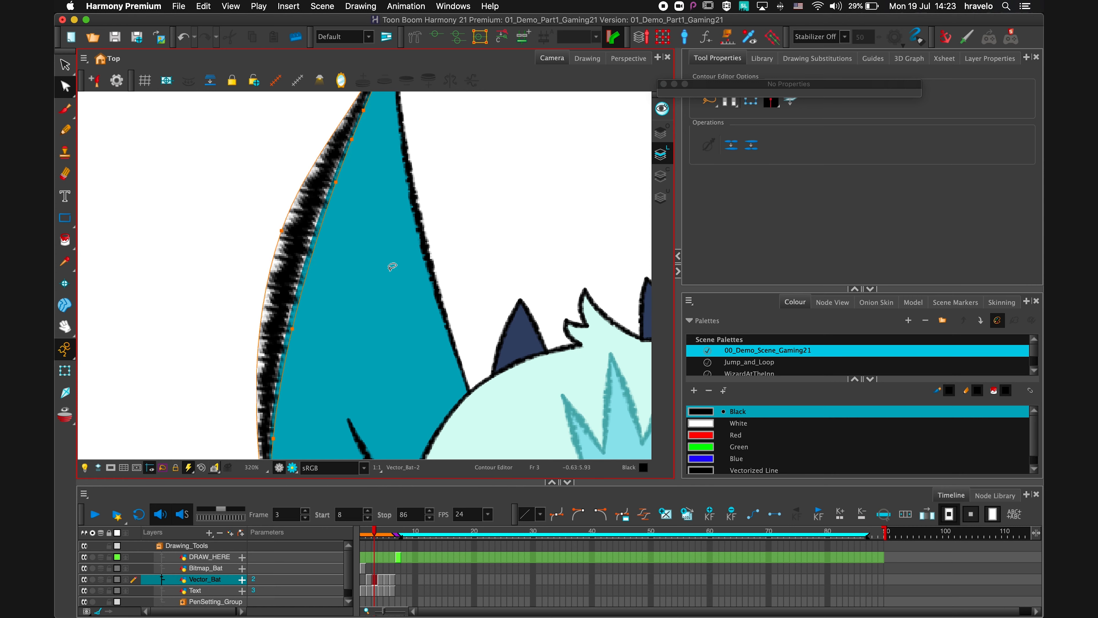
# Undo the ear contour edit and bring the whole textured vector brush bat into view.
pyautogui.press('1')
pyautogui.press('1')
pyautogui.moveTo(383, 291); pyautogui.dragTo(360, 279)
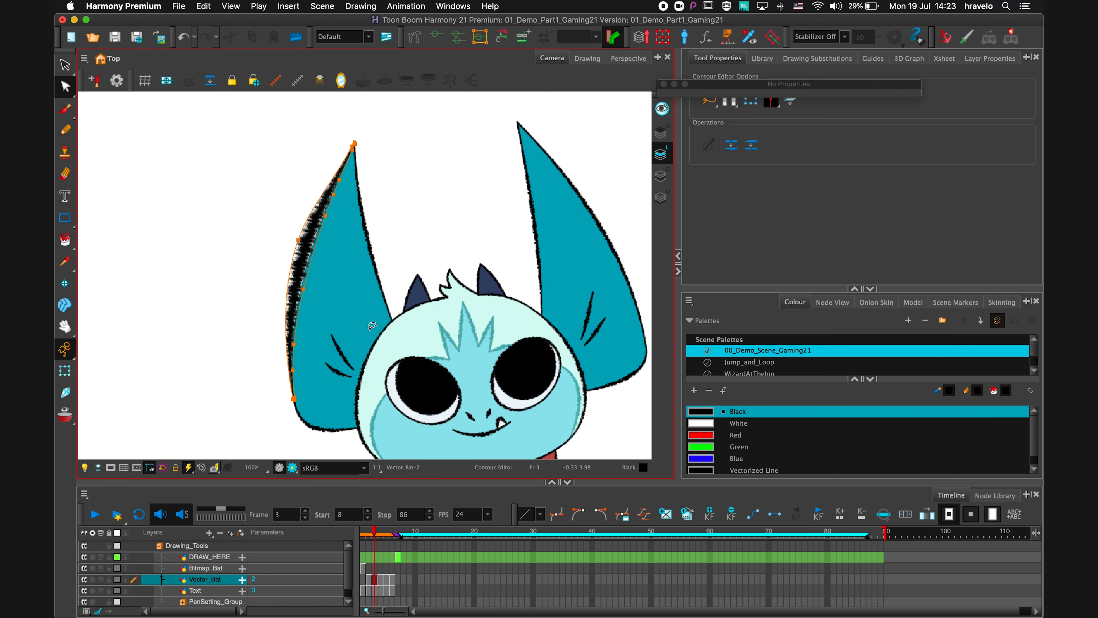
pyautogui.press('super+z')
pyautogui.press('1')
pyautogui.press('1')
pyautogui.press('1')
pyautogui.moveTo(441, 309); pyautogui.dragTo(399, 255)
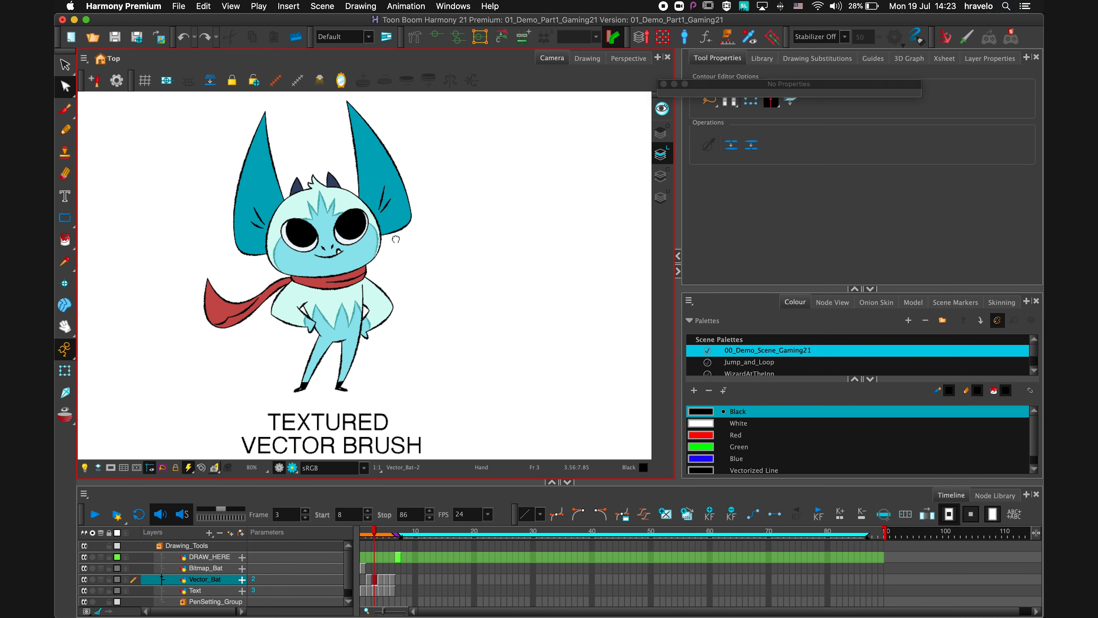
# Go to frame 4 with the pencil drawing of the bat and activate the Pencil tool.
pyautogui.hotkey('alt', 's')
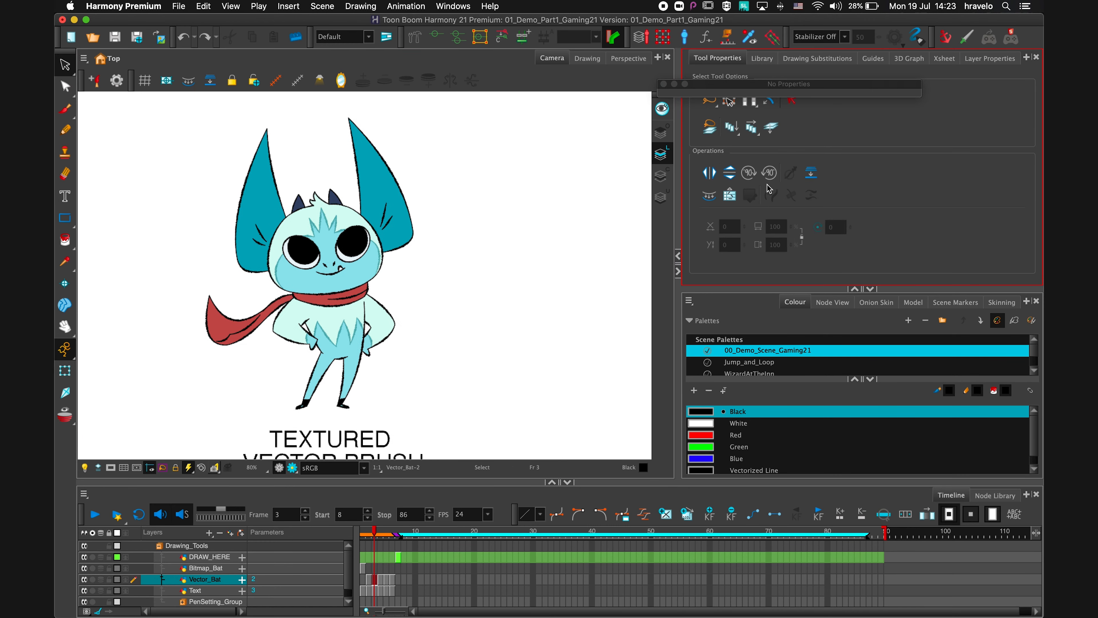
pyautogui.hotkey('alt', 'b')
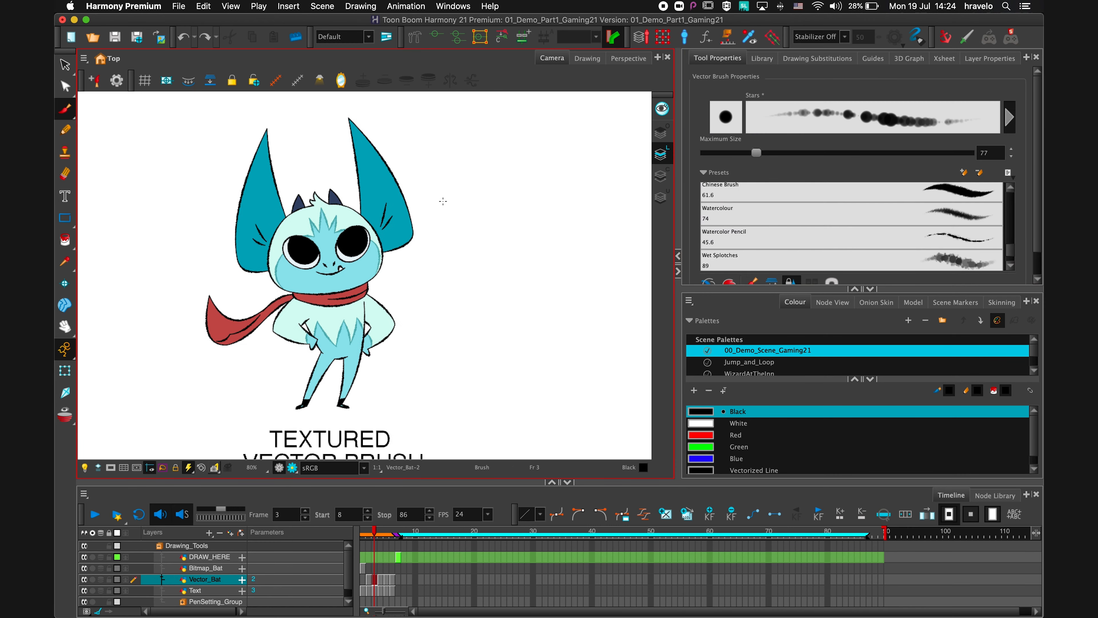
pyautogui.press('.')
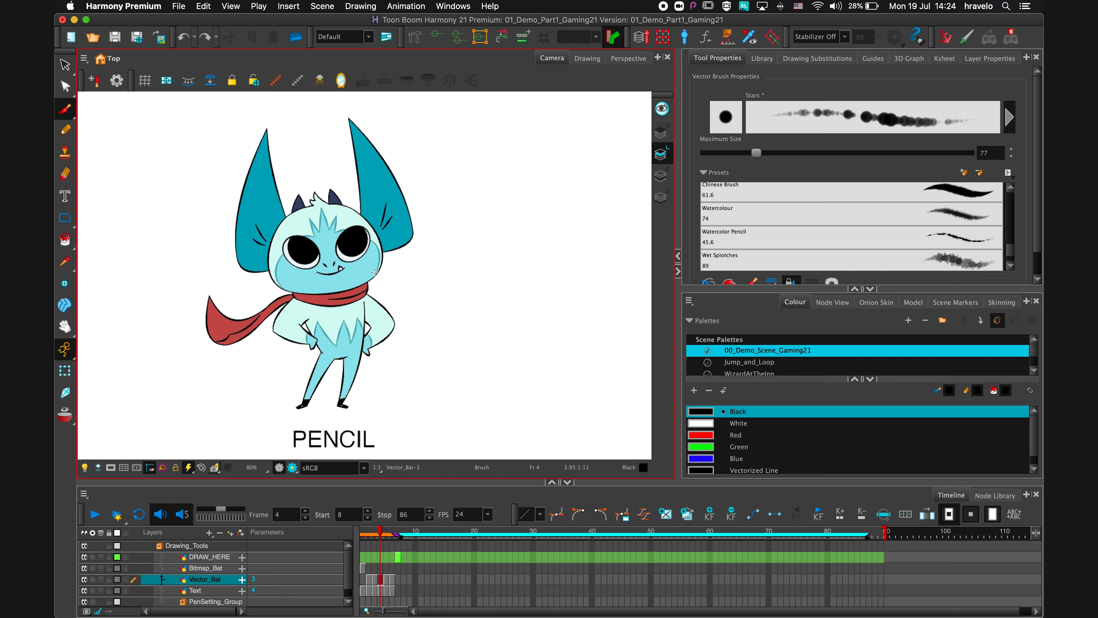
pyautogui.moveTo(428, 251); pyautogui.dragTo(442, 255)
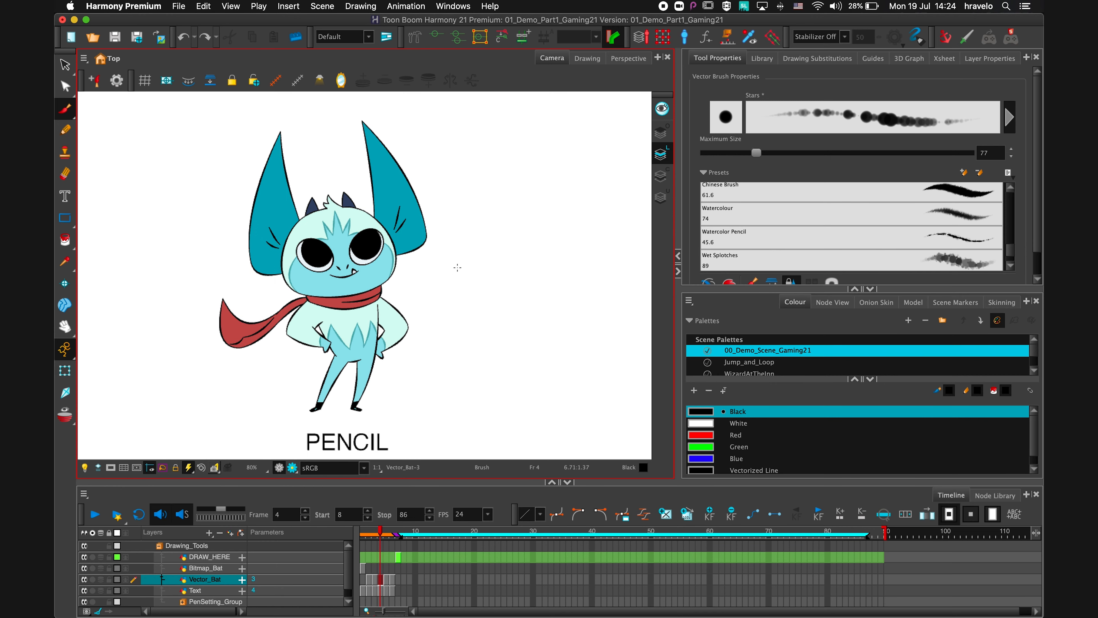
pyautogui.click(67, 131)
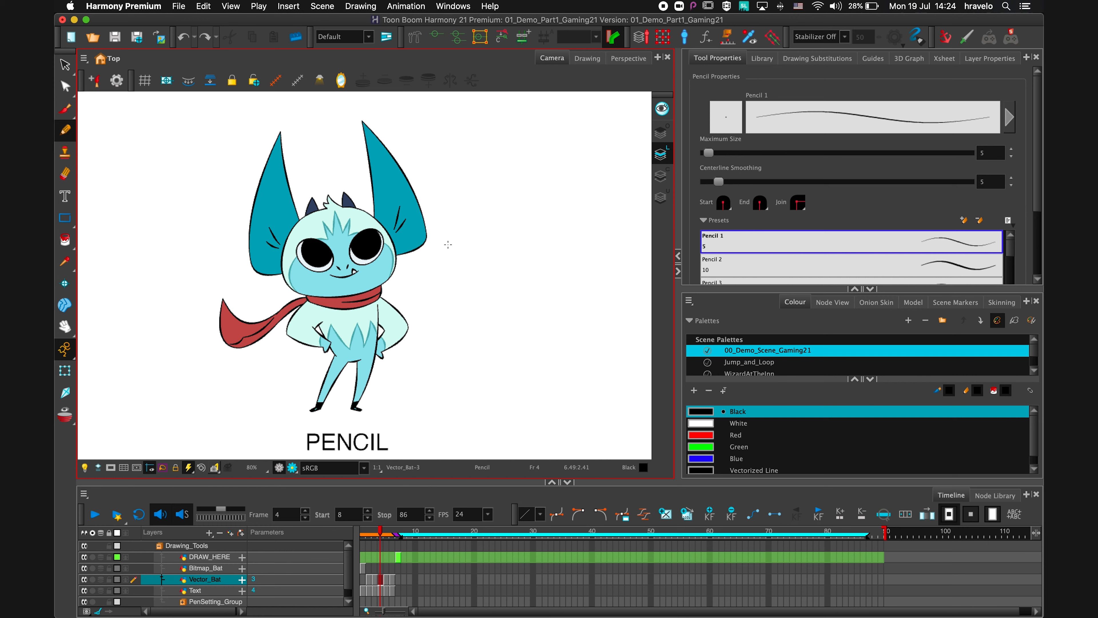
# Examine the pencil outline of the bat's right-hand ear up close.
pyautogui.press('2')
pyautogui.press('2')
pyautogui.press('2')
pyautogui.moveTo(550, 178); pyautogui.dragTo(521, 360)
pyautogui.press('2')
pyautogui.press('2')
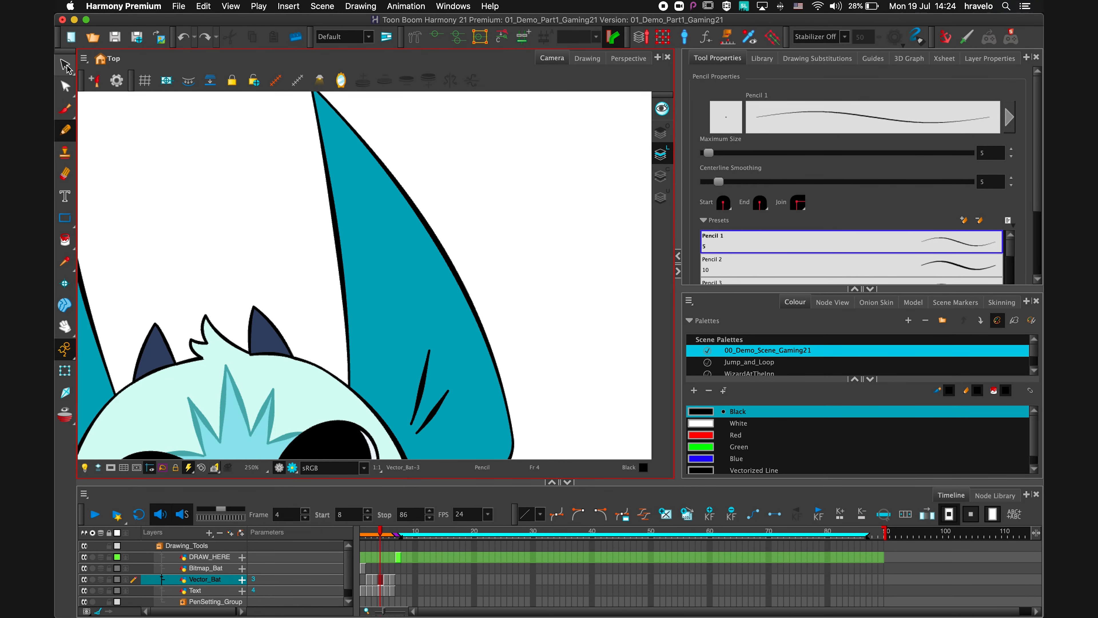
# Select all the artwork of the pencil bat with the Select tool.
pyautogui.click(65, 65)
pyautogui.press('1')
pyautogui.press('1')
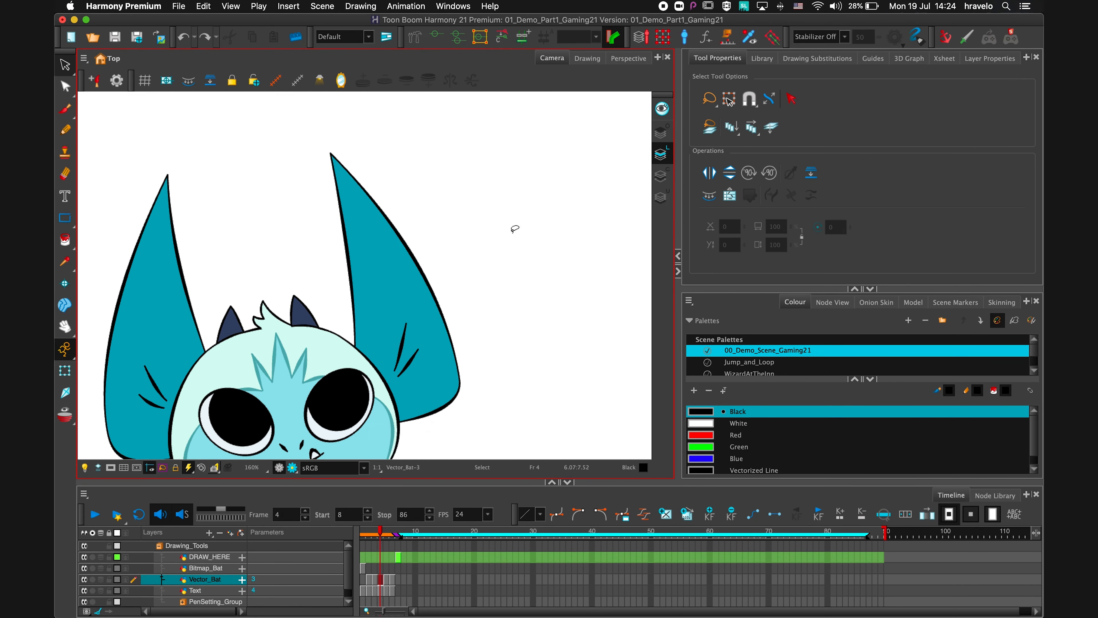
pyautogui.press('1')
pyautogui.press('1')
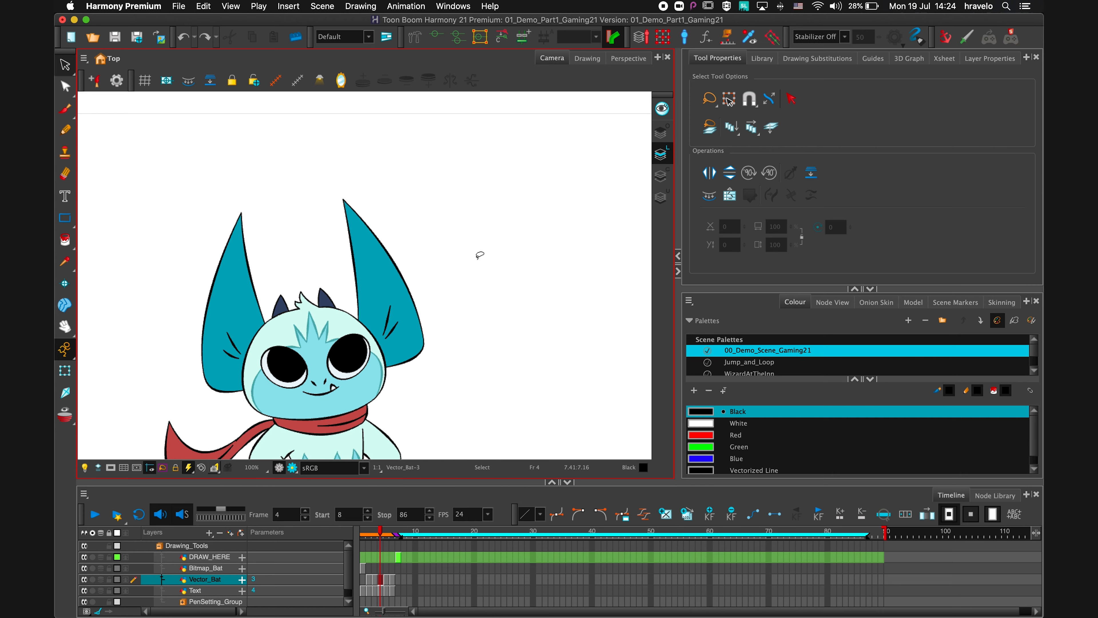
pyautogui.moveTo(473, 274); pyautogui.dragTo(534, 216)
pyautogui.press('1')
pyautogui.press('1')
pyautogui.moveTo(477, 268); pyautogui.dragTo(467, 245)
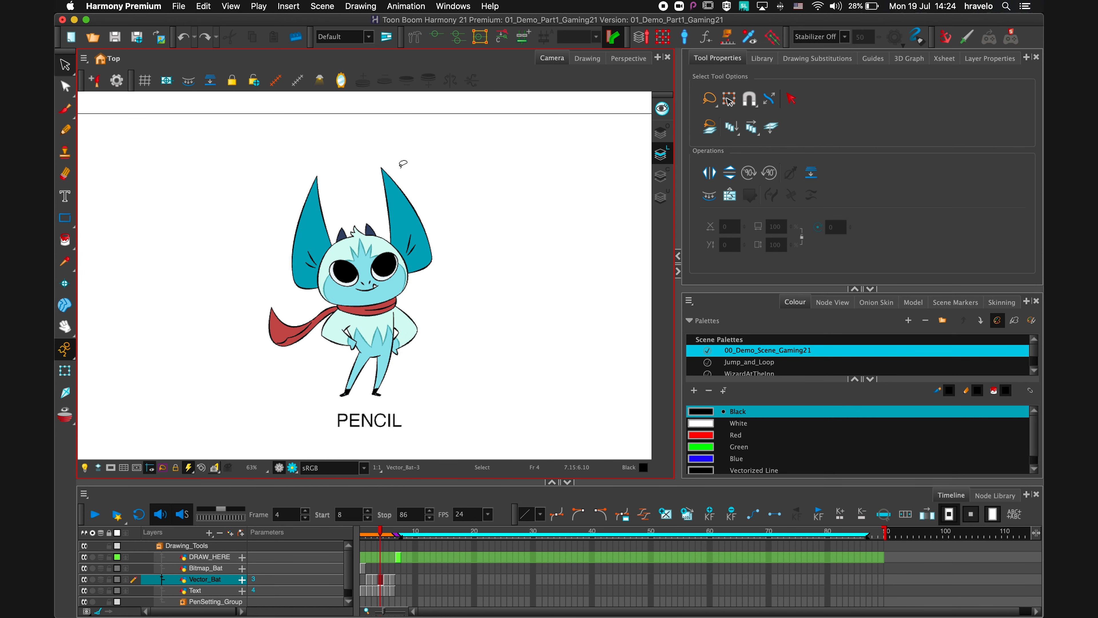
pyautogui.moveTo(418, 161)
pyautogui.mouseDown()
pyautogui.moveTo(523, 379)
pyautogui.moveTo(319, 404)
pyautogui.moveTo(252, 211)
pyautogui.moveTo(380, 153)
pyautogui.mouseUp()
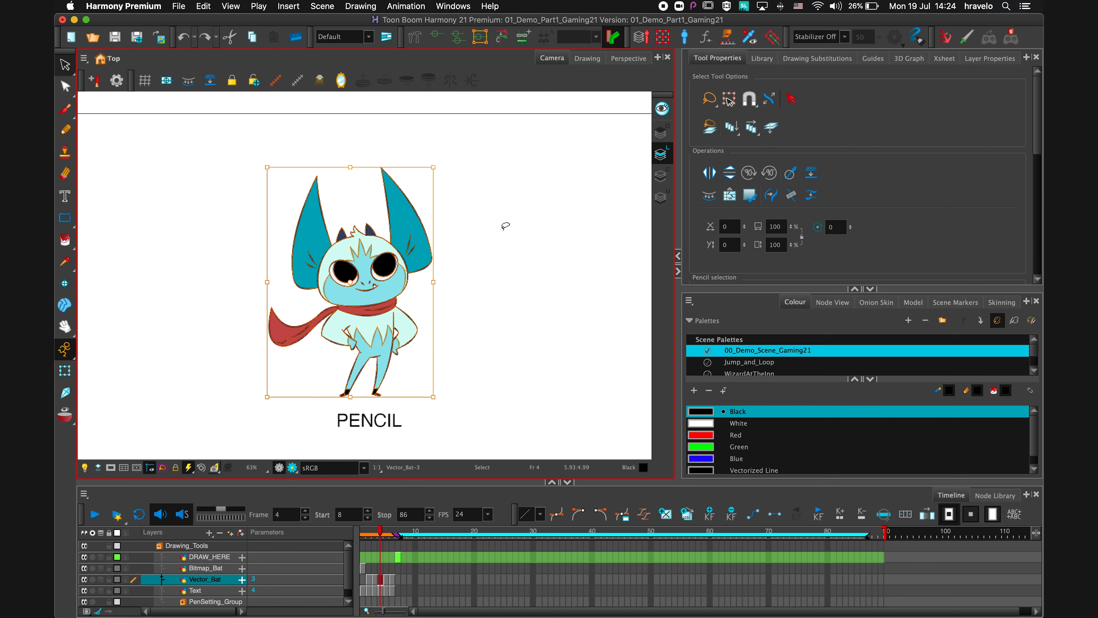
# Try a maximum size of 24.4 on the selected pencil lines and settle on 6.4.
pyautogui.moveTo(1037, 150); pyautogui.dragTo(1031, 184)
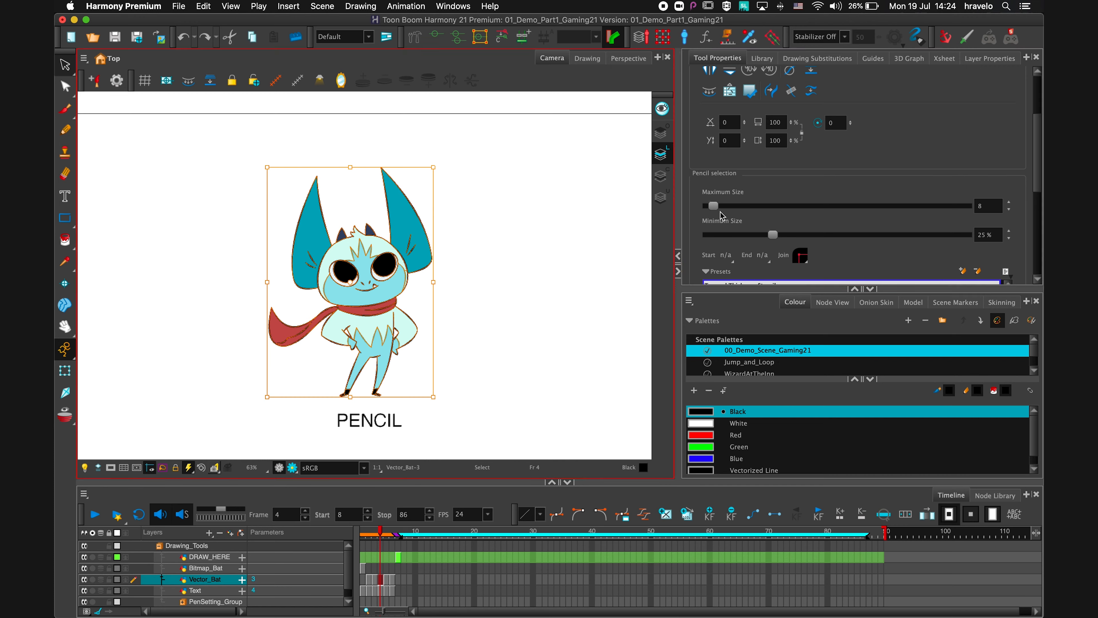
pyautogui.moveTo(714, 206); pyautogui.dragTo(726, 208)
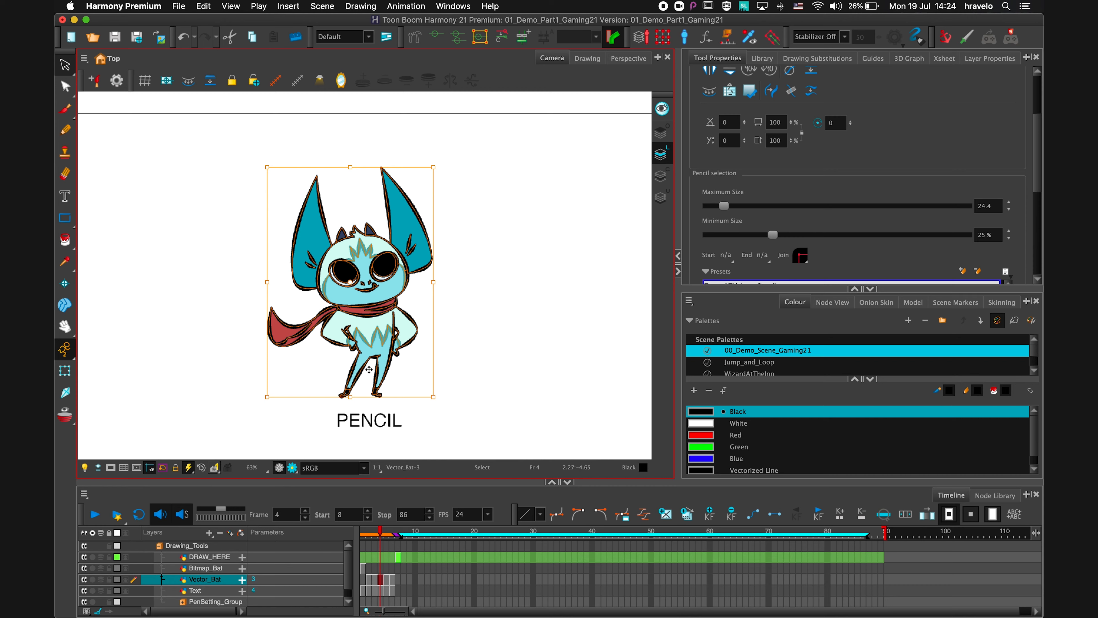
pyautogui.moveTo(724, 205); pyautogui.dragTo(712, 207)
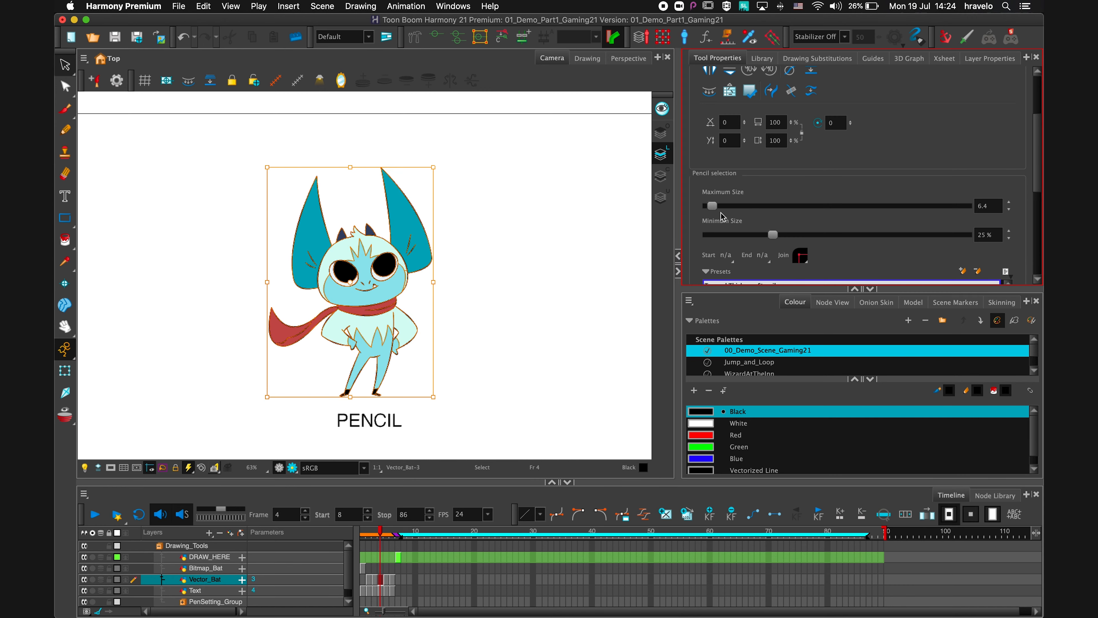
# Try the Tapered Beginning and Tapered End Thickness Stencil presets on the right-hand ear's outer line, and undo the changes.
pyautogui.scroll(5, 498, 277)
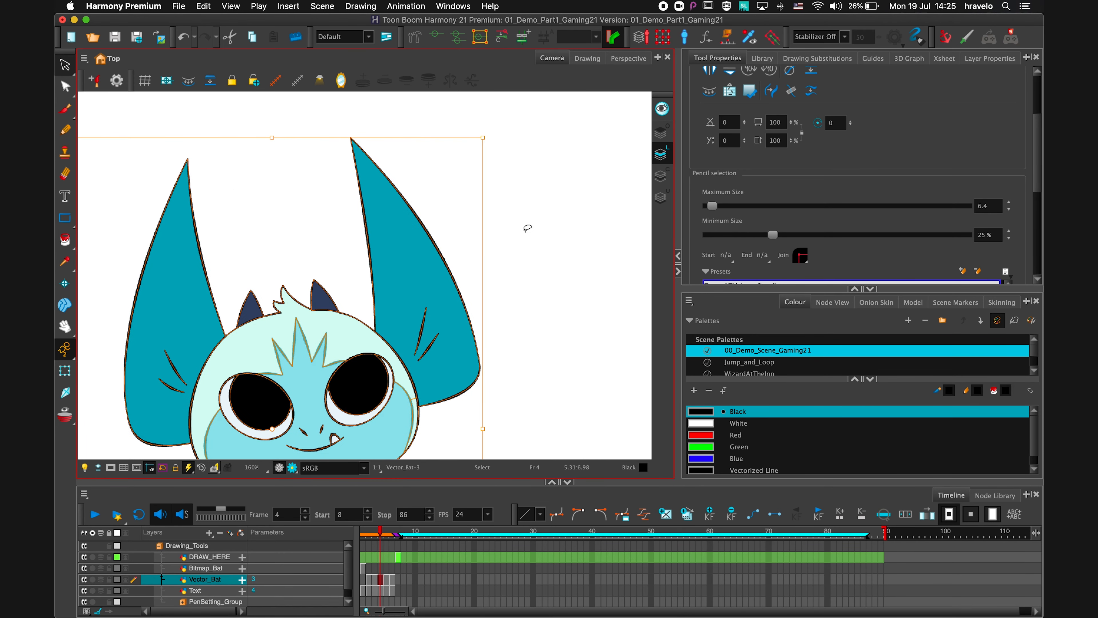
pyautogui.click(489, 236)
pyautogui.click(438, 254)
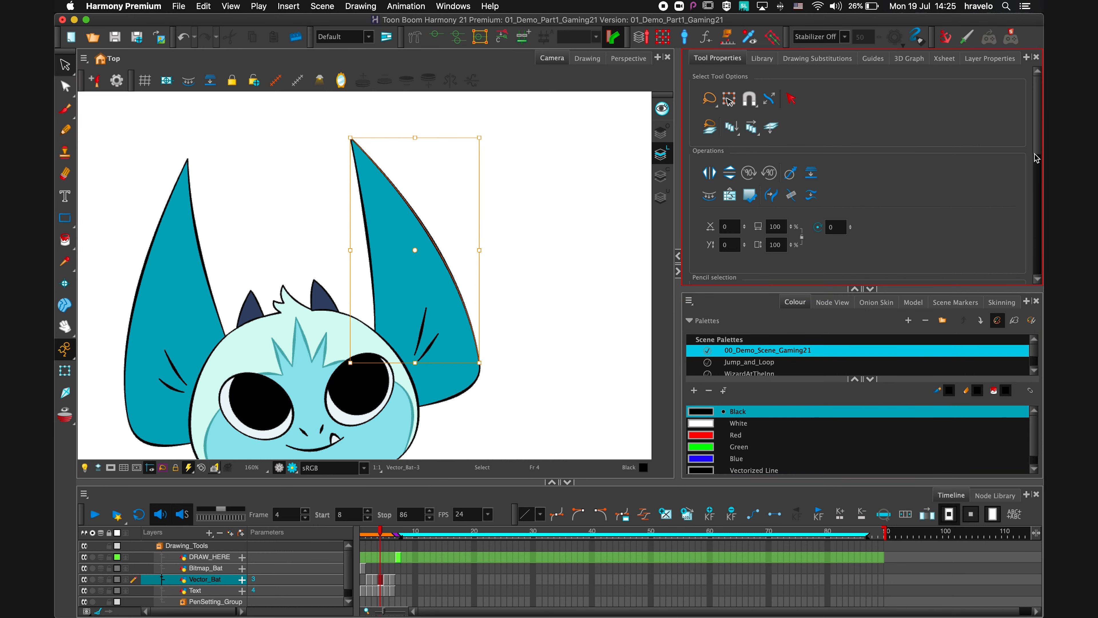
pyautogui.scroll(-5, 1040, 155)
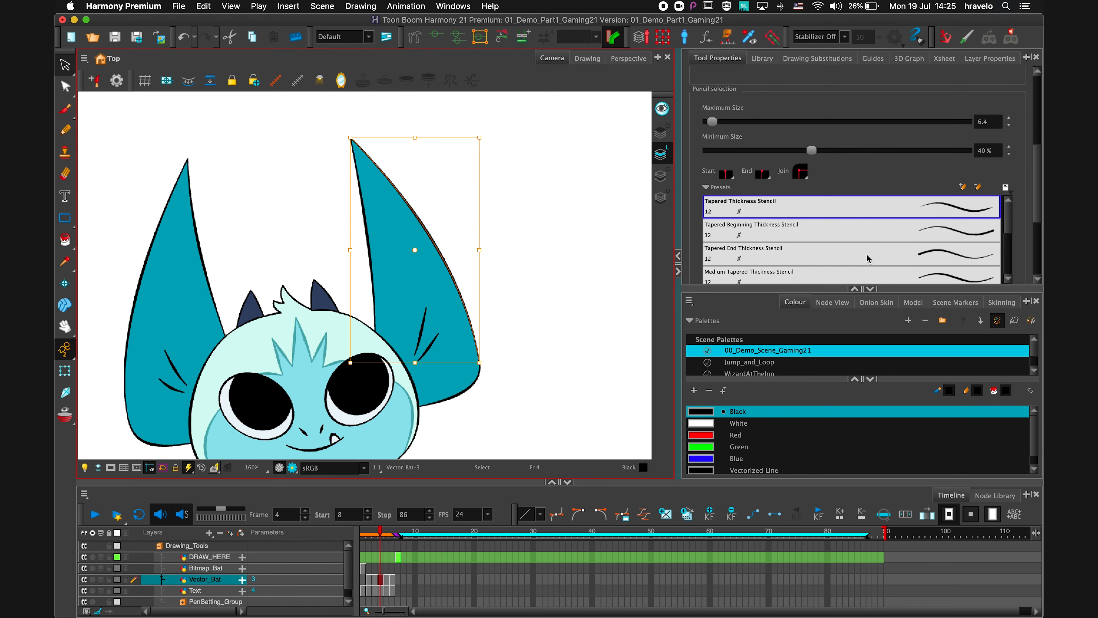
pyautogui.click(955, 233)
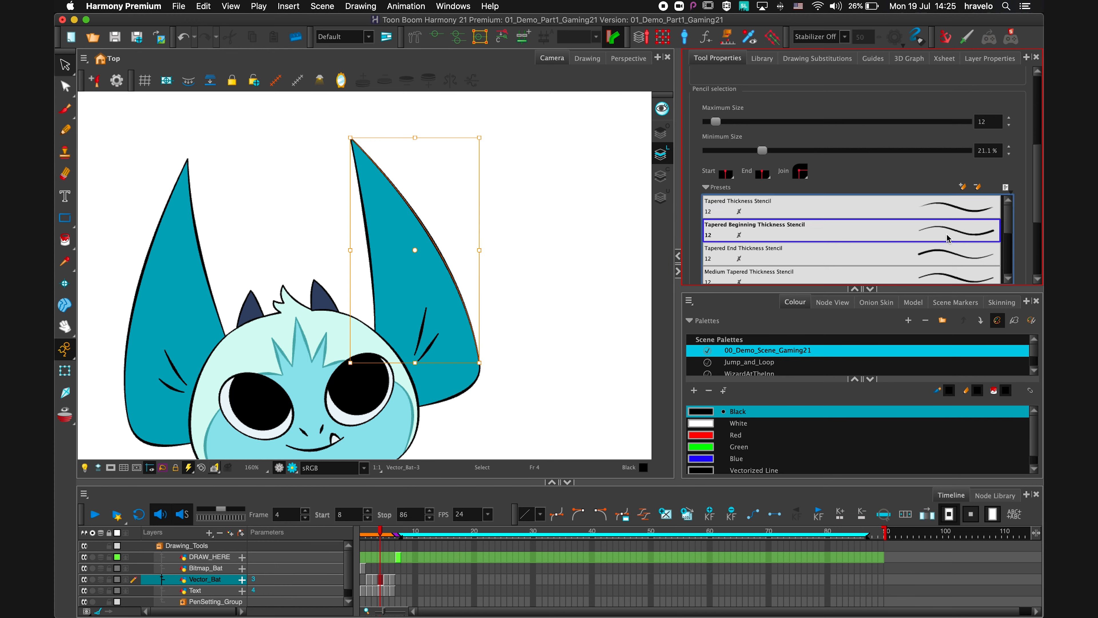
pyautogui.click(955, 259)
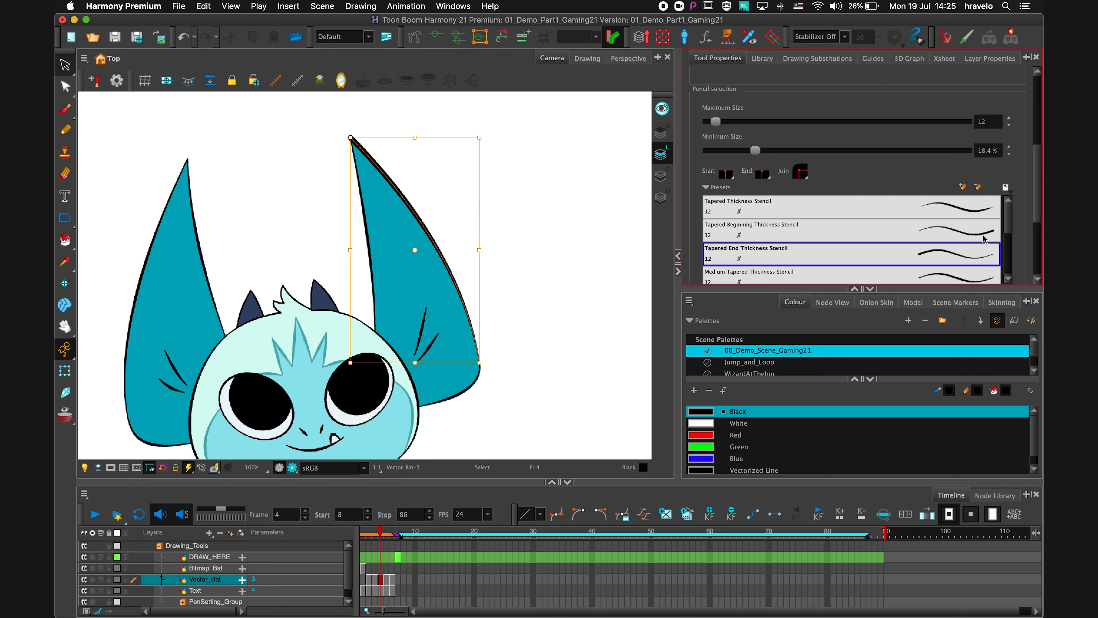
pyautogui.moveTo(1007, 229)
pyautogui.mouseDown()
pyautogui.moveTo(1006, 270)
pyautogui.moveTo(1002, 221)
pyautogui.mouseUp()
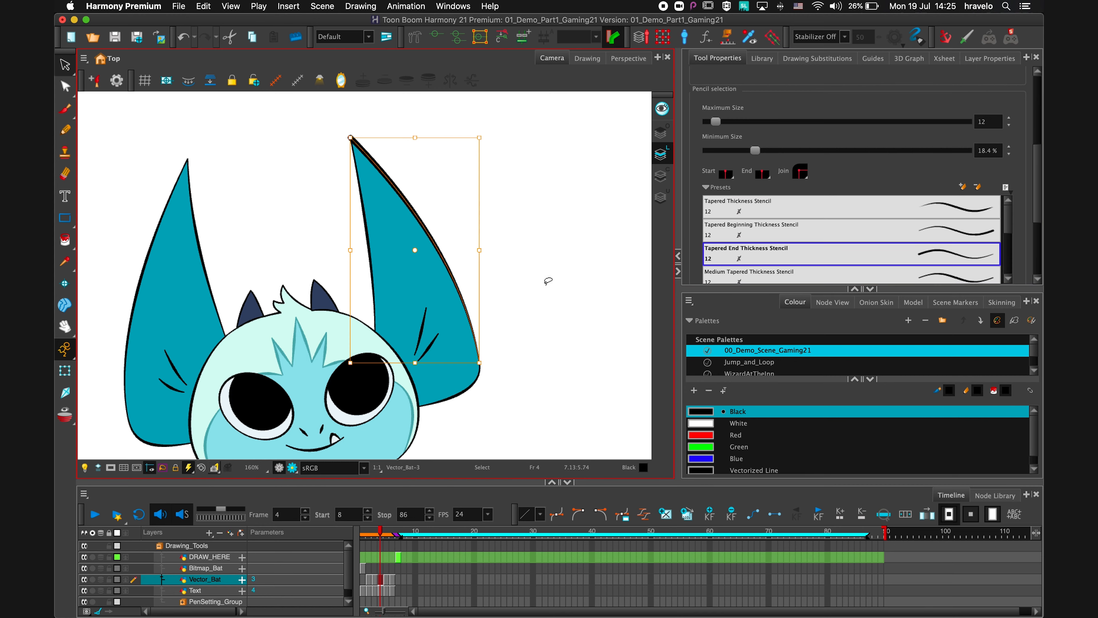
pyautogui.press('super+z')
pyautogui.press('super+z')
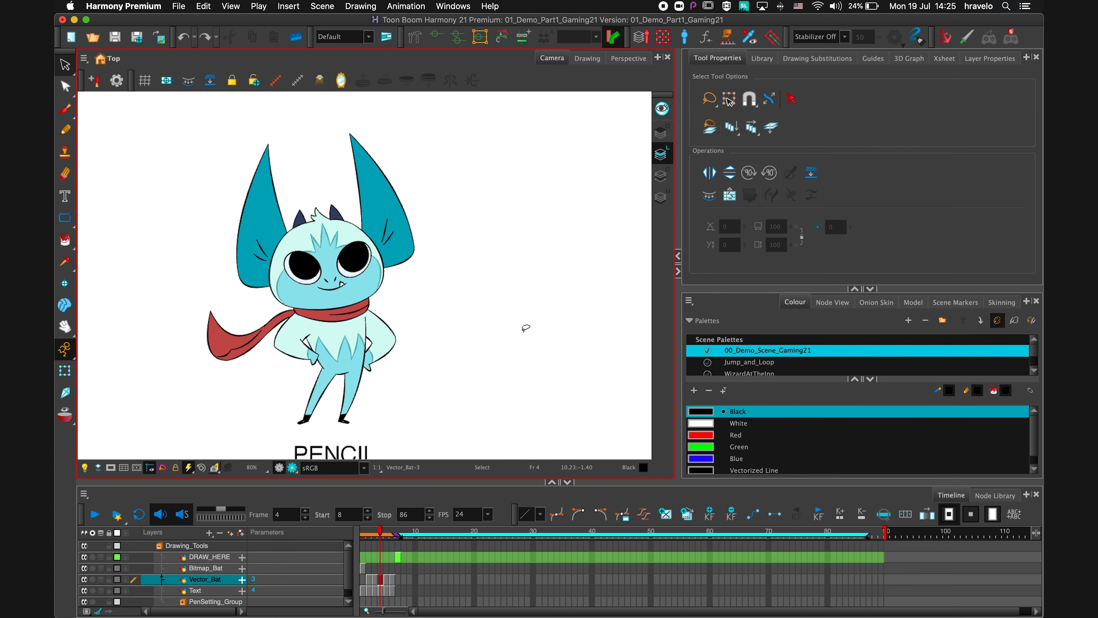
# Go to frame 5, select the whole textured pencil bat, and apply the first Grain_Squ… texture to its lines.
pyautogui.press('.')
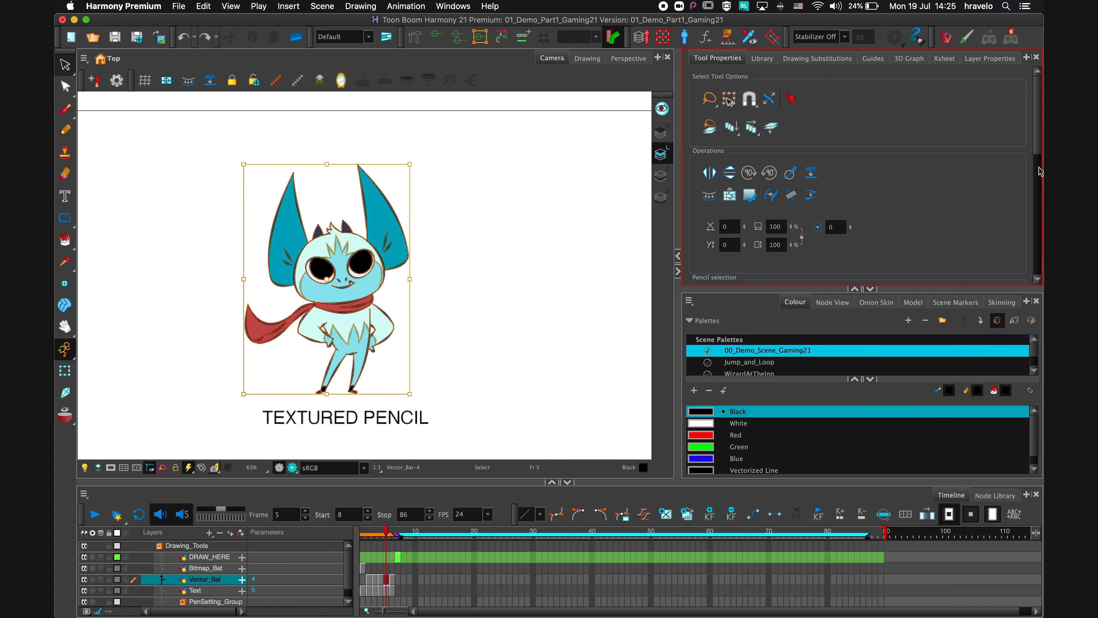
pyautogui.scroll(-10, 1037, 178)
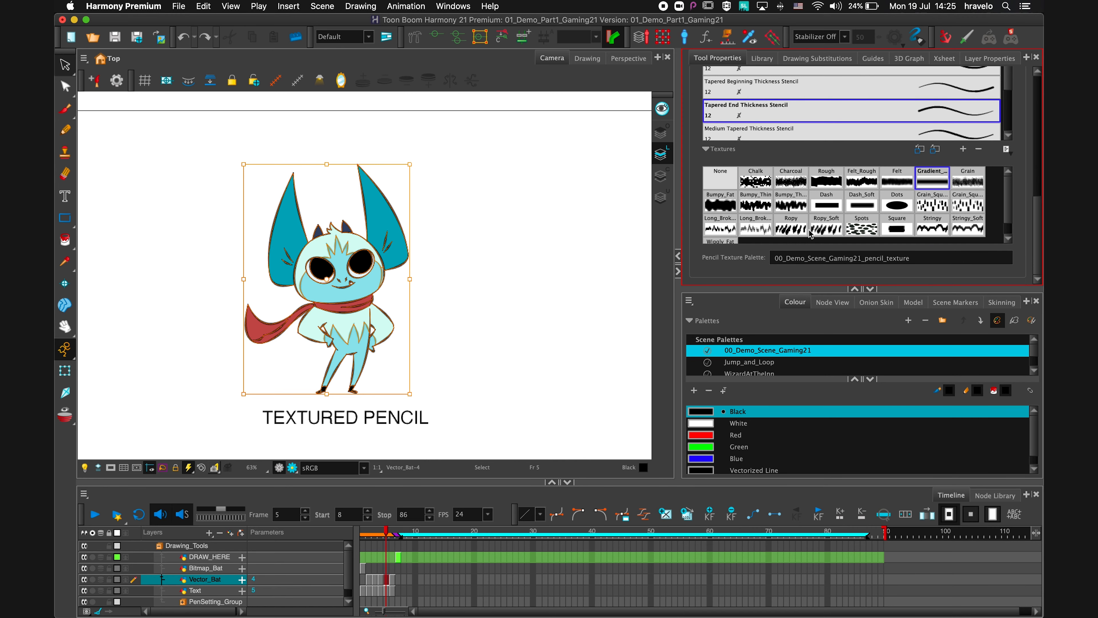
pyautogui.click(931, 206)
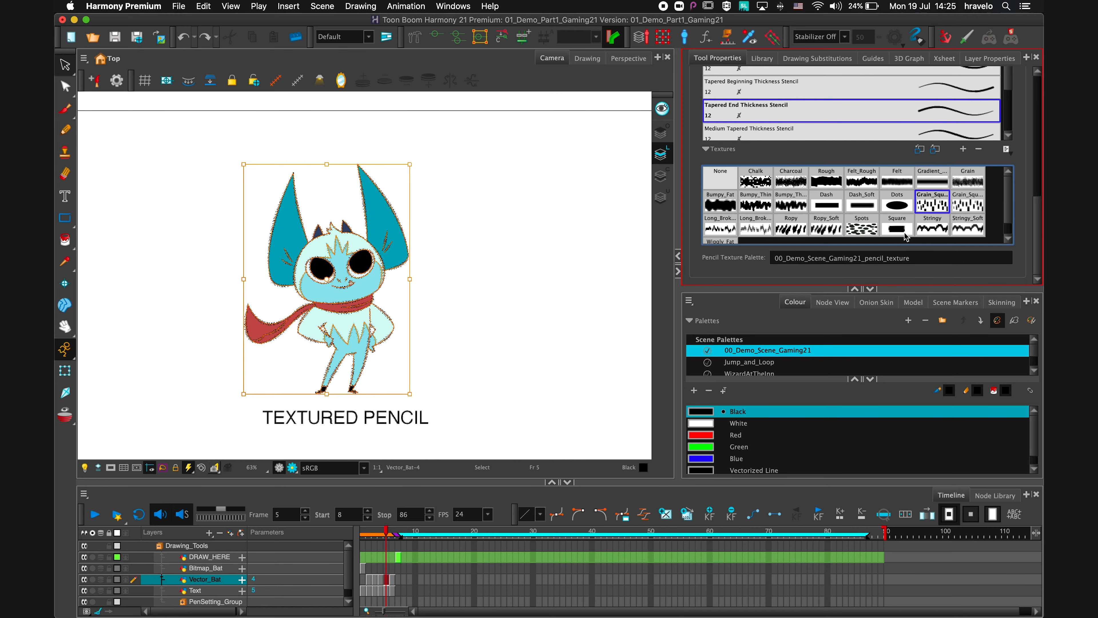
pyautogui.press('2')
pyautogui.press('2')
pyautogui.press('2')
pyautogui.press('space')
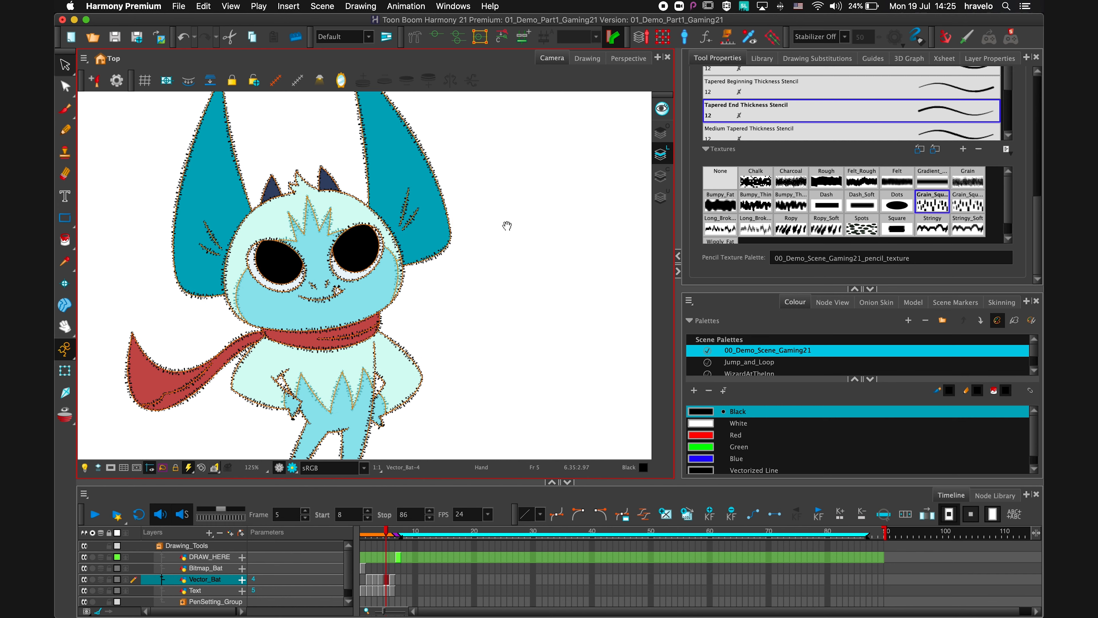
pyautogui.moveTo(507, 226); pyautogui.dragTo(564, 295)
# Try the Dots and Dash textures on the selected pencil lines and settle on the Ropy texture.
pyautogui.click(904, 208)
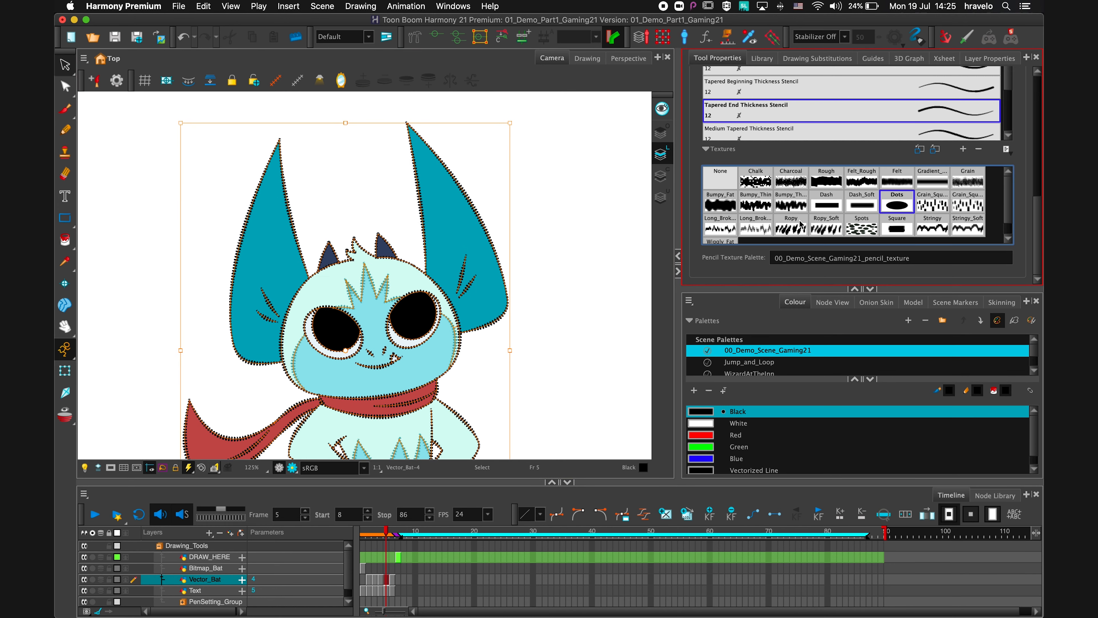
pyautogui.click(827, 207)
pyautogui.click(791, 225)
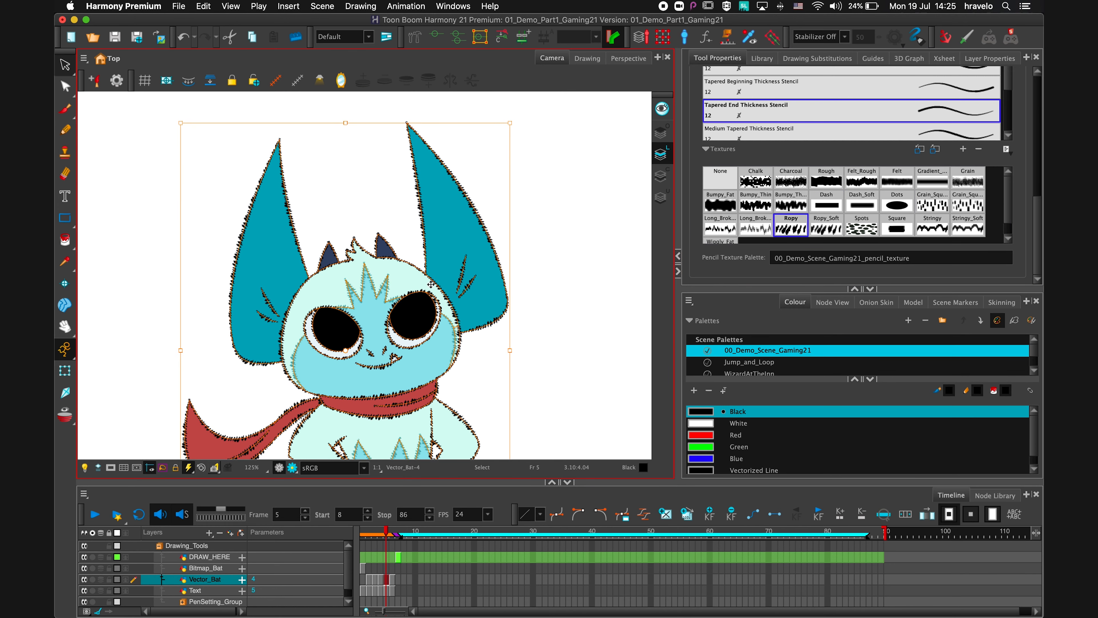
# Set the maximum size of the selected textured pencil lines to 22.8.
pyautogui.press('1')
pyautogui.press('1')
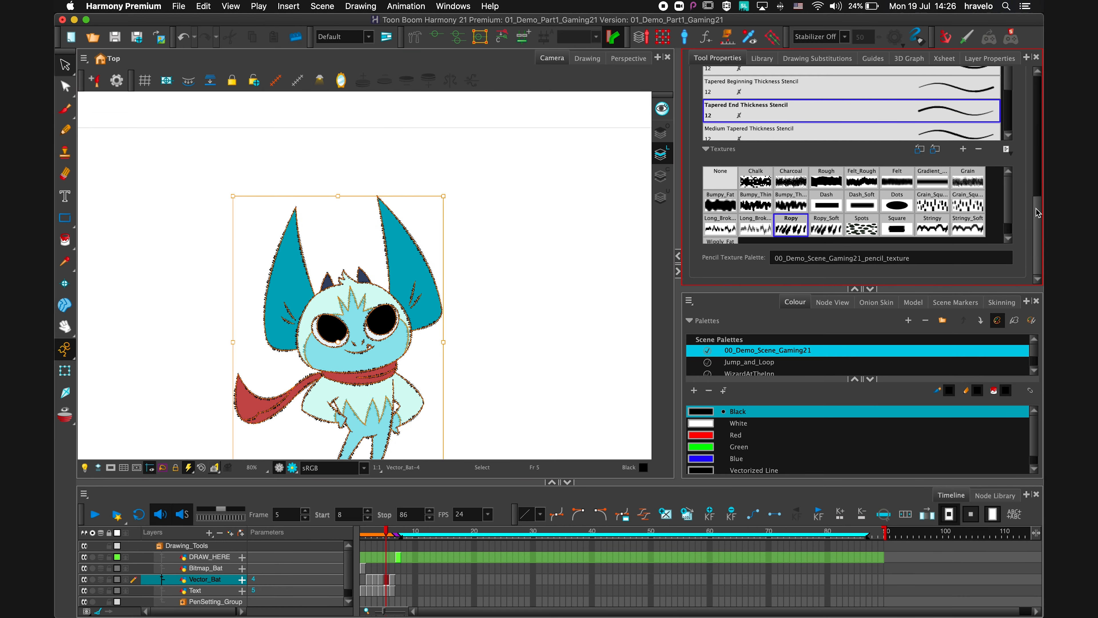
pyautogui.scroll(7, 1037, 213)
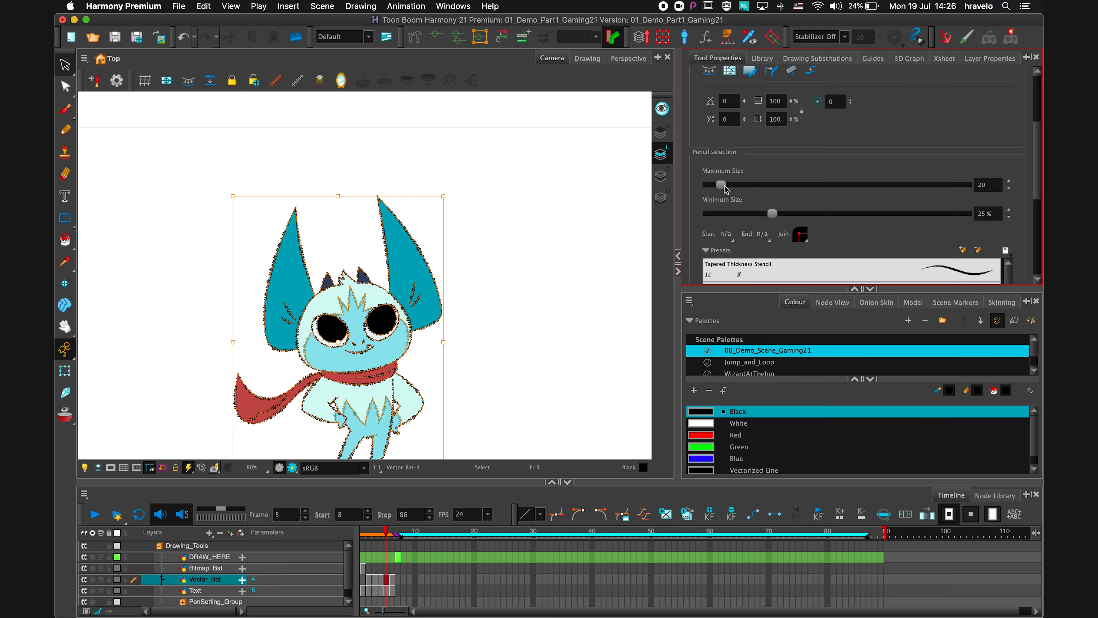
pyautogui.moveTo(726, 186); pyautogui.dragTo(739, 186)
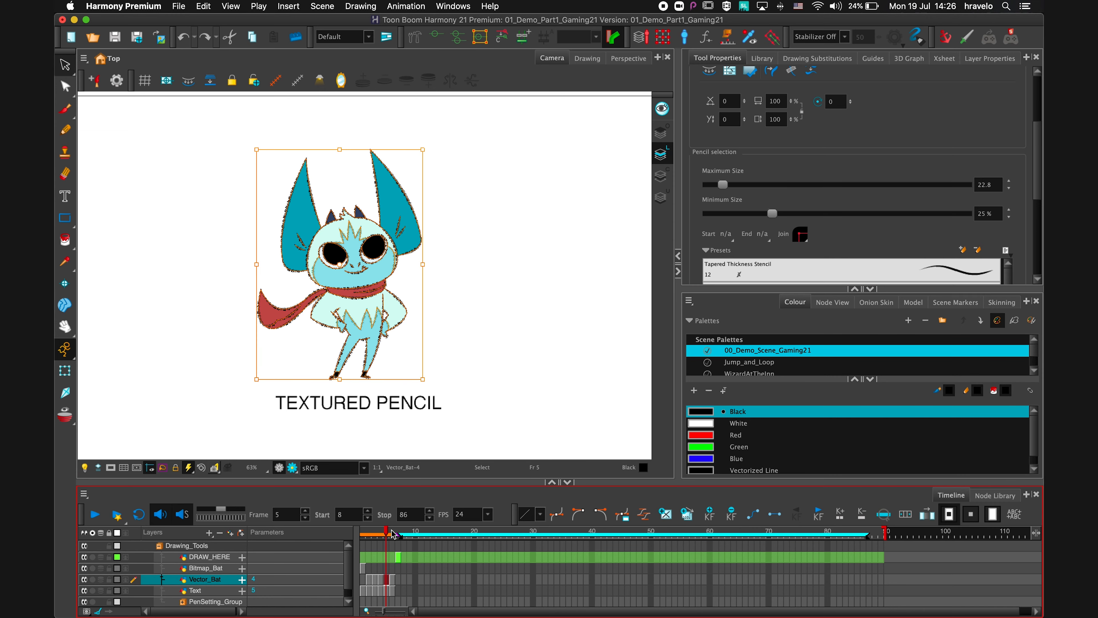
# Go to frame 6, make its empty DRAW_HERE cell active, and turn on the light table to fade the bat sketch beneath.
pyautogui.click(393, 534)
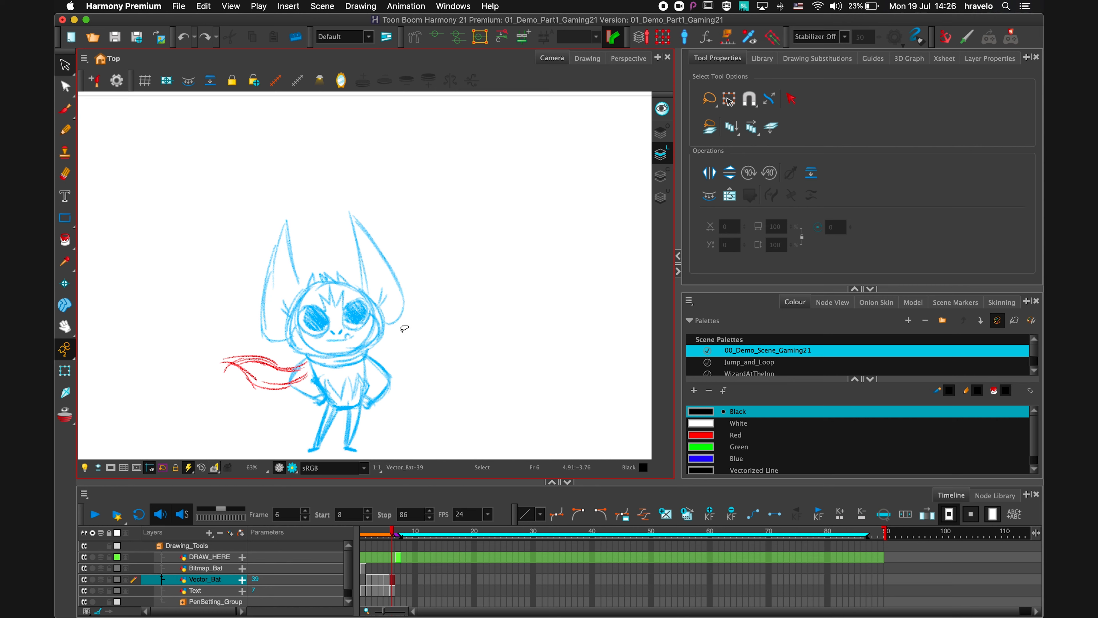
pyautogui.scroll(5, 428, 565)
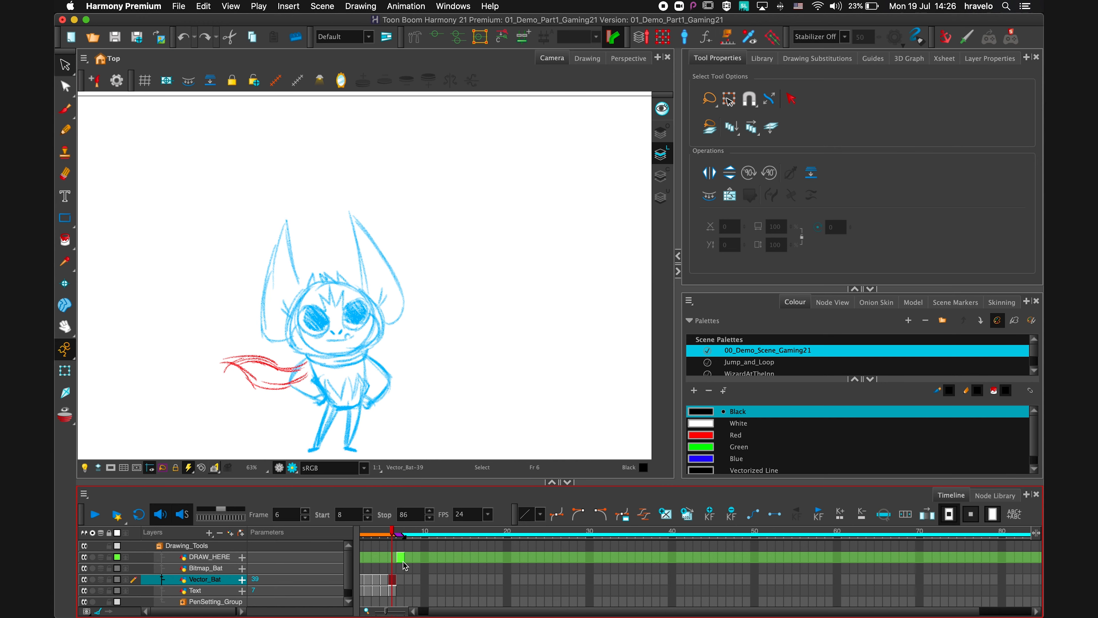
pyautogui.moveTo(461, 356); pyautogui.dragTo(458, 273)
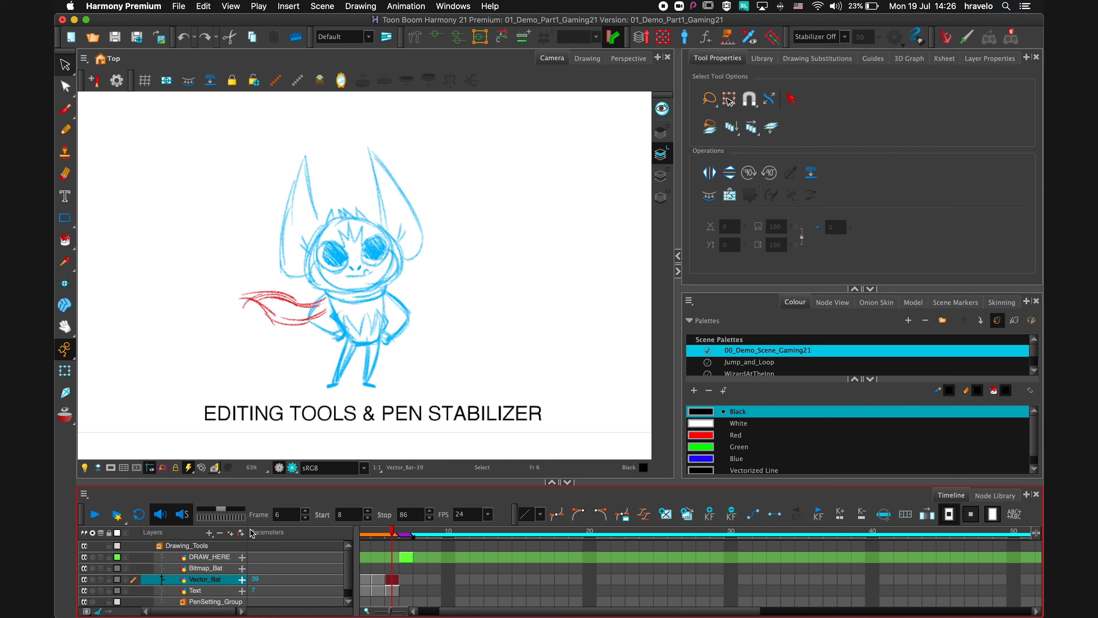
pyautogui.click(394, 557)
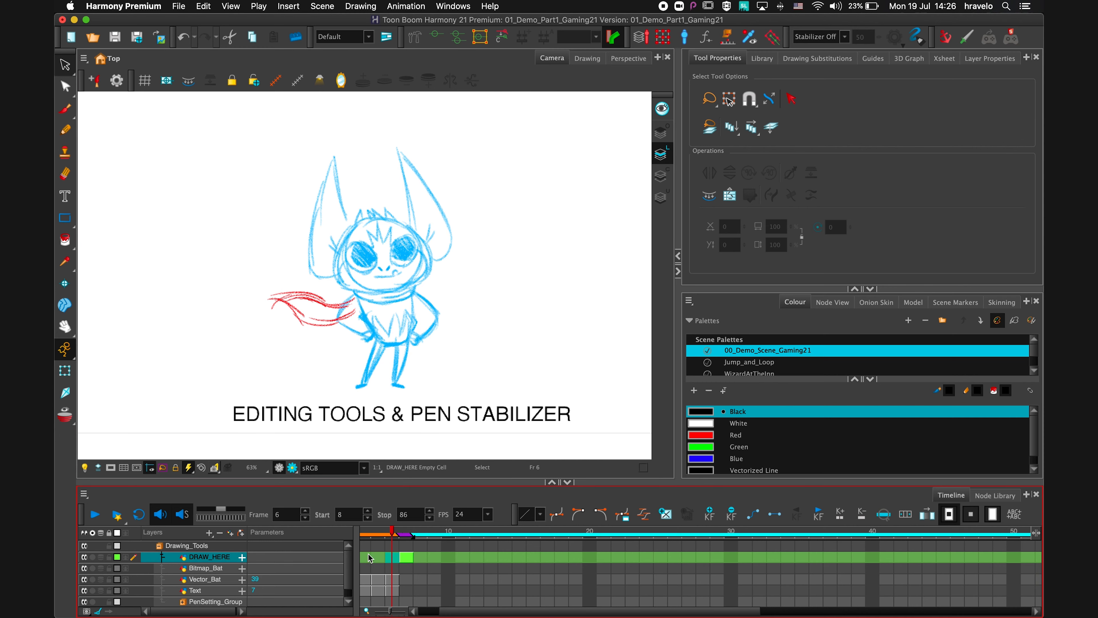
pyautogui.click(85, 467)
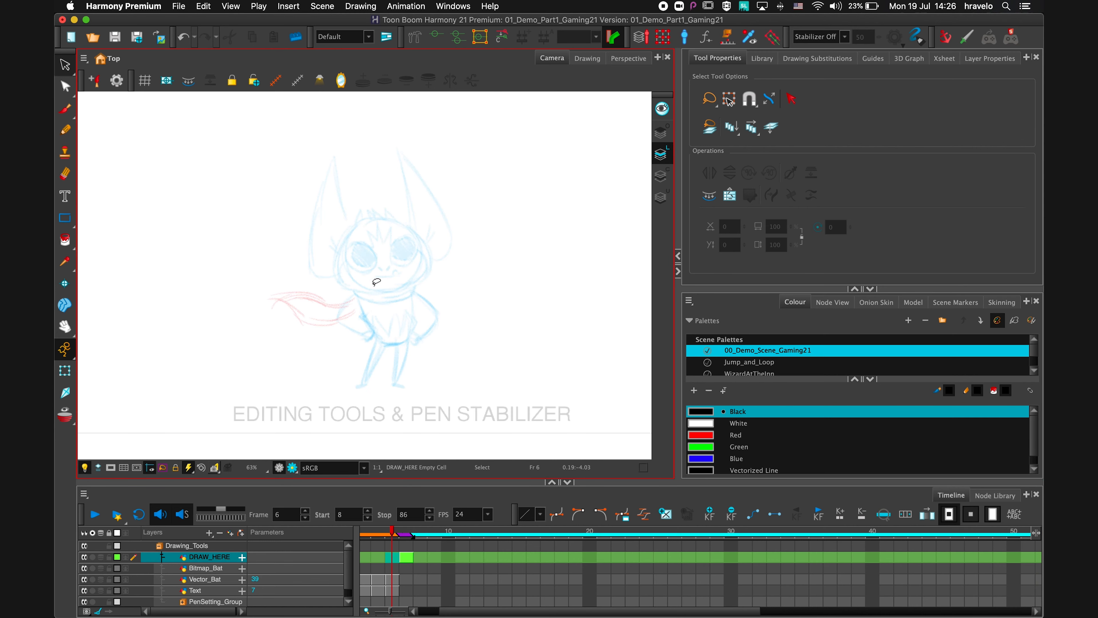
# Rotate the canvas about 45 degrees clockwise, try tracing the bat's upper ear with Pencil 1 at size 5, and undo the strokes.
pyautogui.hotkey('alt', 'x')
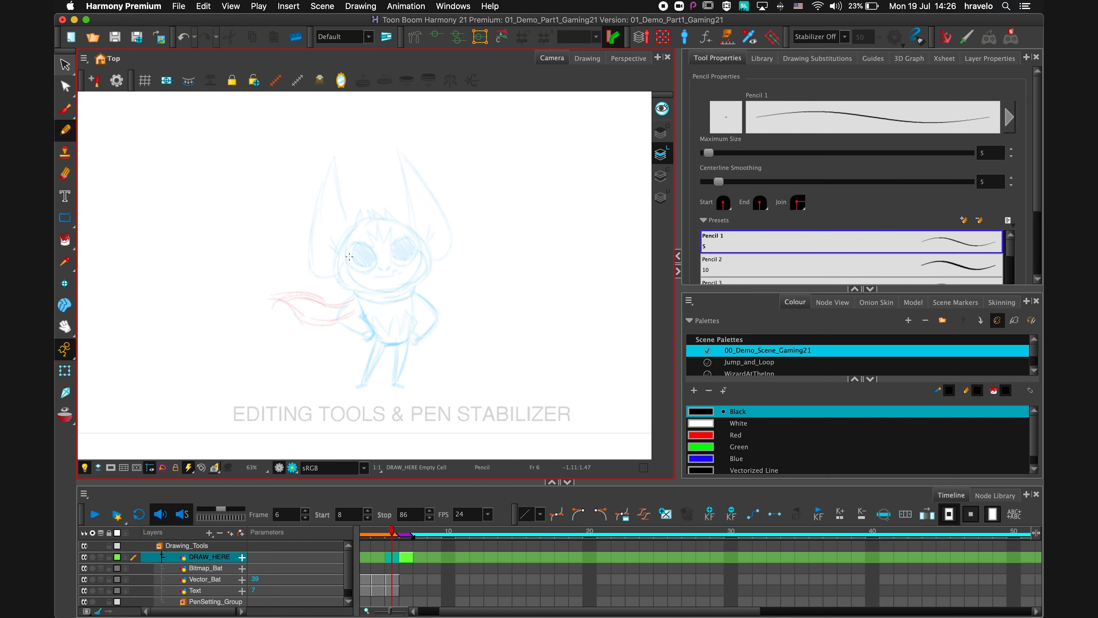
pyautogui.press('super+alt')
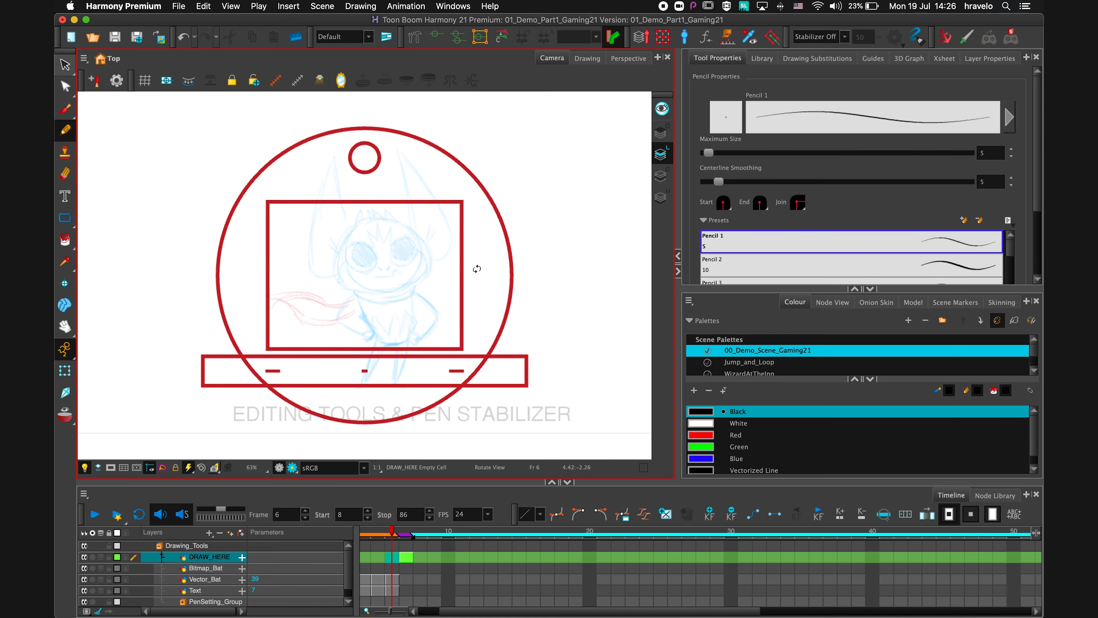
pyautogui.moveTo(480, 263)
pyautogui.mouseDown()
pyautogui.moveTo(470, 315)
pyautogui.moveTo(494, 271)
pyautogui.moveTo(458, 346)
pyautogui.moveTo(429, 294)
pyautogui.mouseUp()
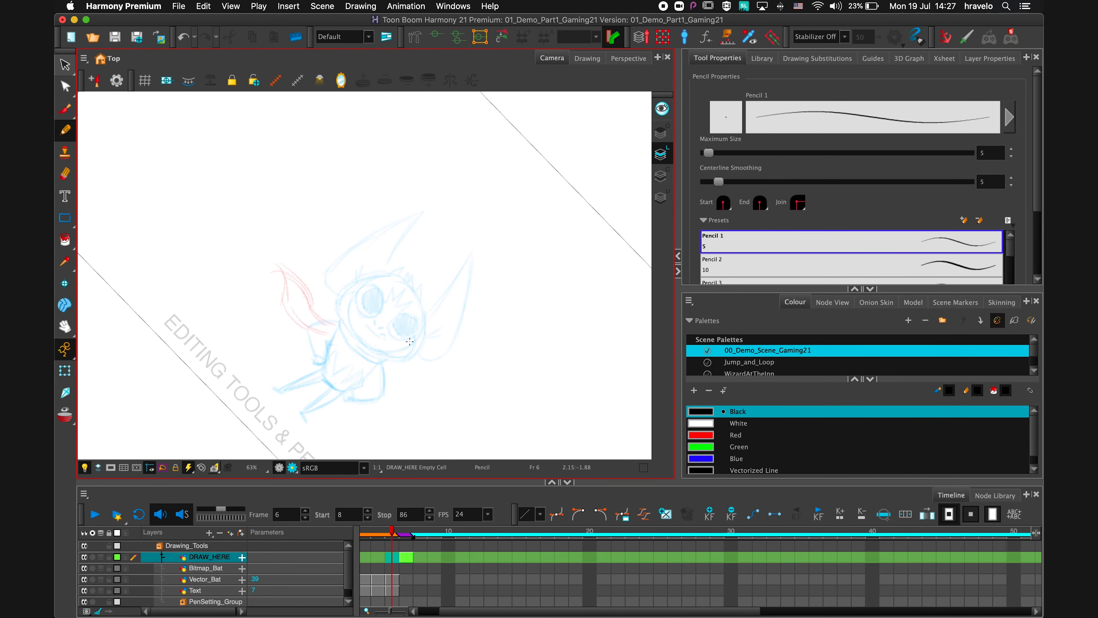
pyautogui.scroll(-2, 410, 340)
pyautogui.scroll(5, 436, 326)
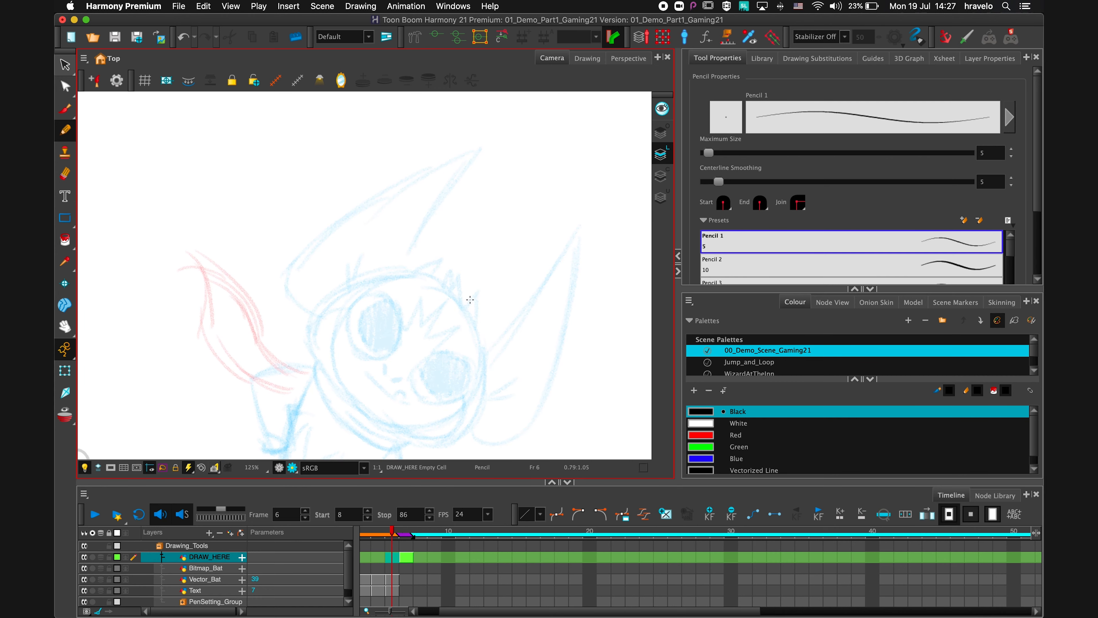
pyautogui.scroll(-2, 471, 285)
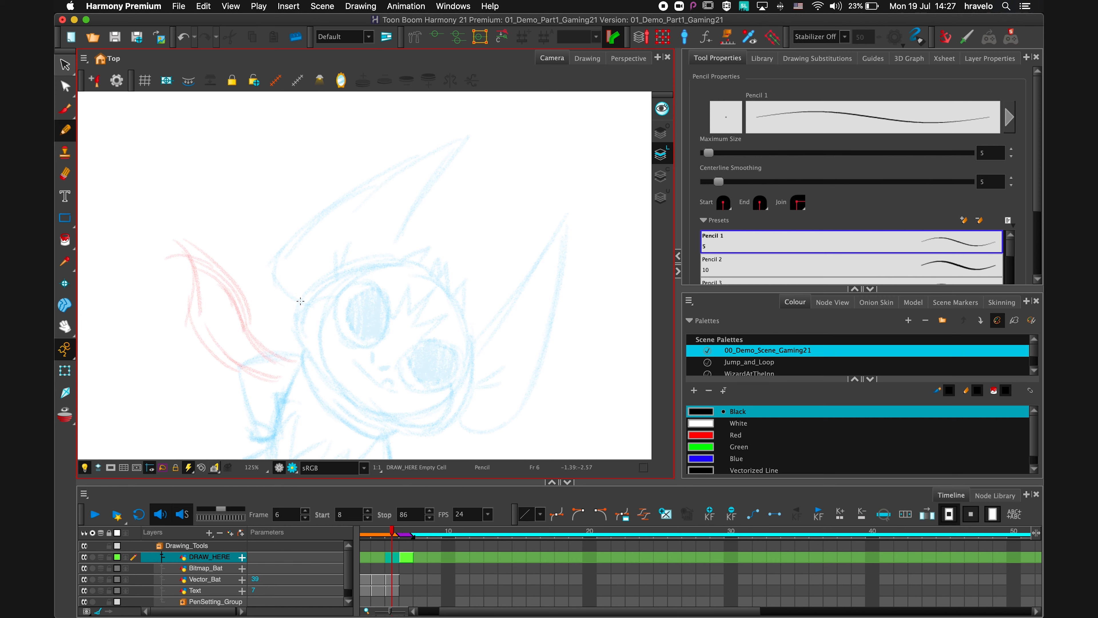
pyautogui.moveTo(299, 302)
pyautogui.mouseDown()
pyautogui.moveTo(273, 282)
pyautogui.moveTo(271, 264)
pyautogui.moveTo(290, 244)
pyautogui.moveTo(473, 136)
pyautogui.moveTo(408, 198)
pyautogui.moveTo(390, 246)
pyautogui.mouseUp()
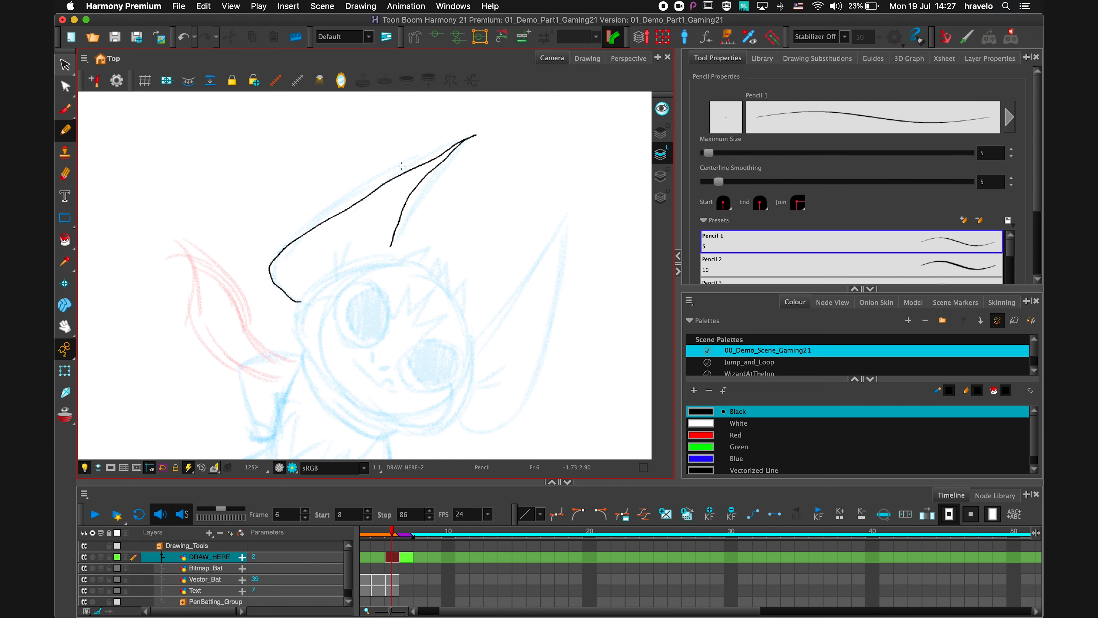
pyautogui.press('super+z')
# Trace both edges of the same ear again with the stabilizer off, and undo the new pencil lines.
pyautogui.moveTo(469, 207)
pyautogui.mouseDown()
pyautogui.moveTo(464, 241)
pyautogui.moveTo(415, 292)
pyautogui.mouseUp()
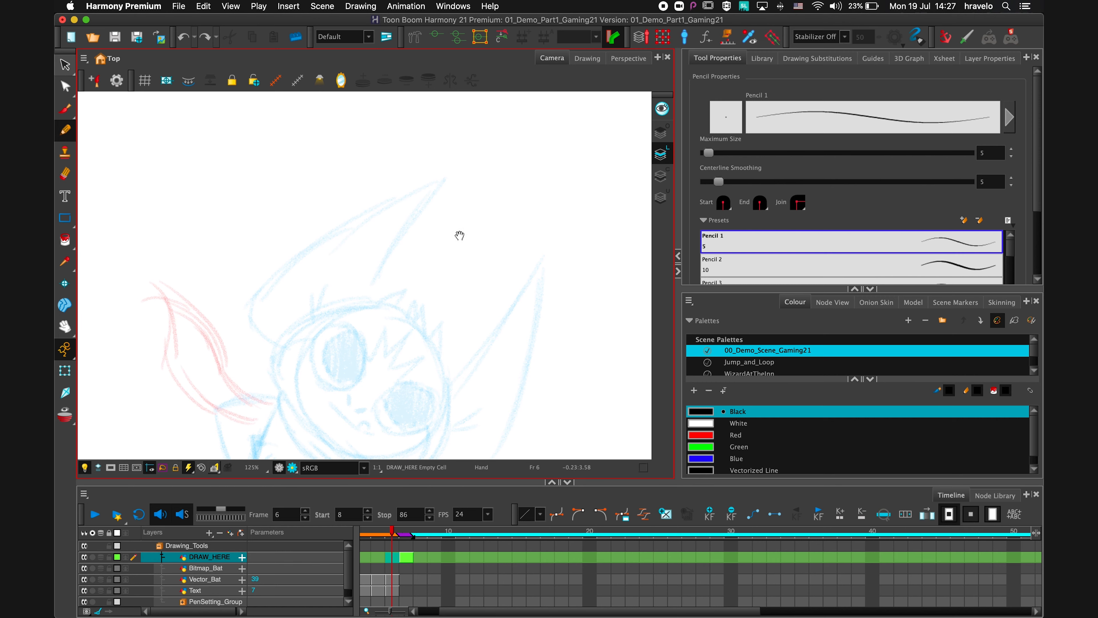
pyautogui.moveTo(460, 235); pyautogui.dragTo(446, 245)
pyautogui.moveTo(260, 349)
pyautogui.mouseDown()
pyautogui.moveTo(233, 323)
pyautogui.moveTo(236, 303)
pyautogui.moveTo(418, 194)
pyautogui.mouseUp()
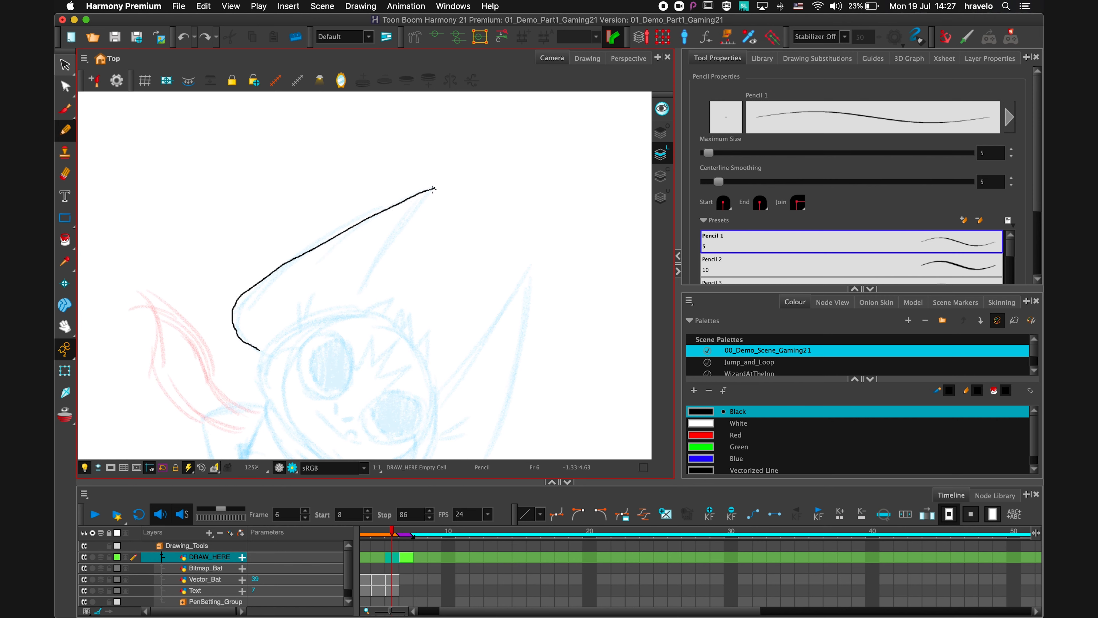
pyautogui.moveTo(376, 256); pyautogui.dragTo(364, 290)
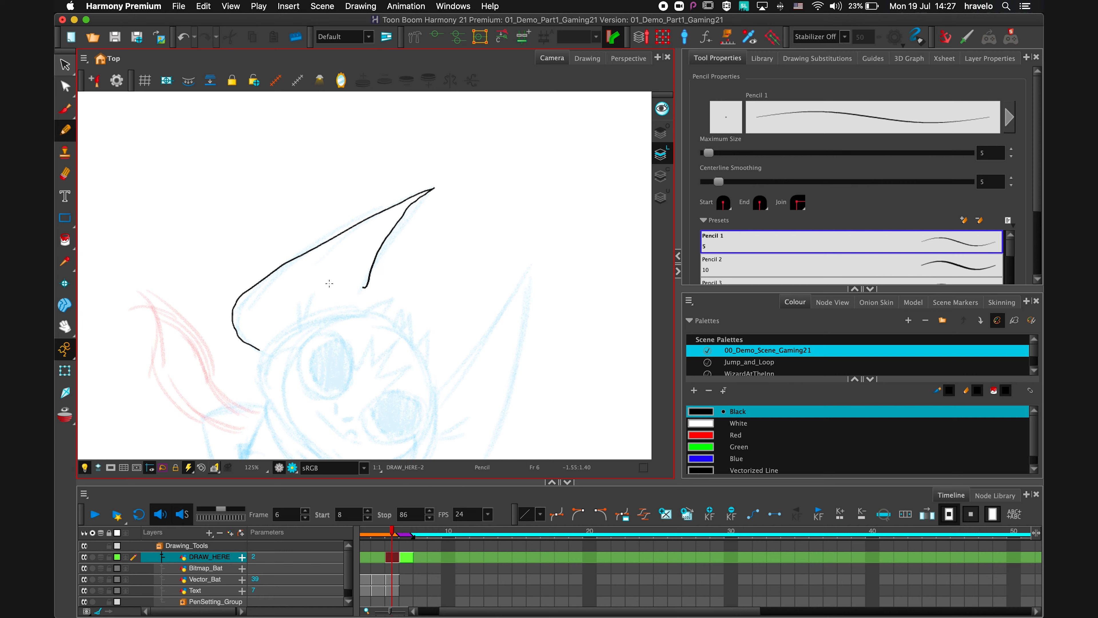
pyautogui.press('super+z')
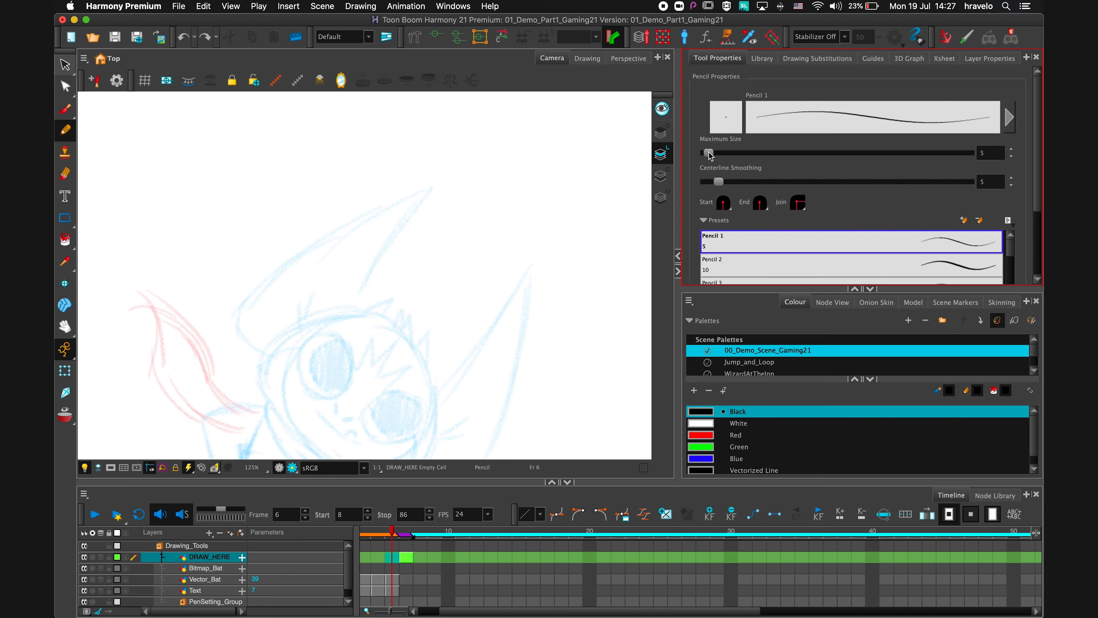
# Set the pencil's maximum size to 9.6 and choose the Pulled String stabilizer.
pyautogui.moveTo(709, 152); pyautogui.dragTo(718, 162)
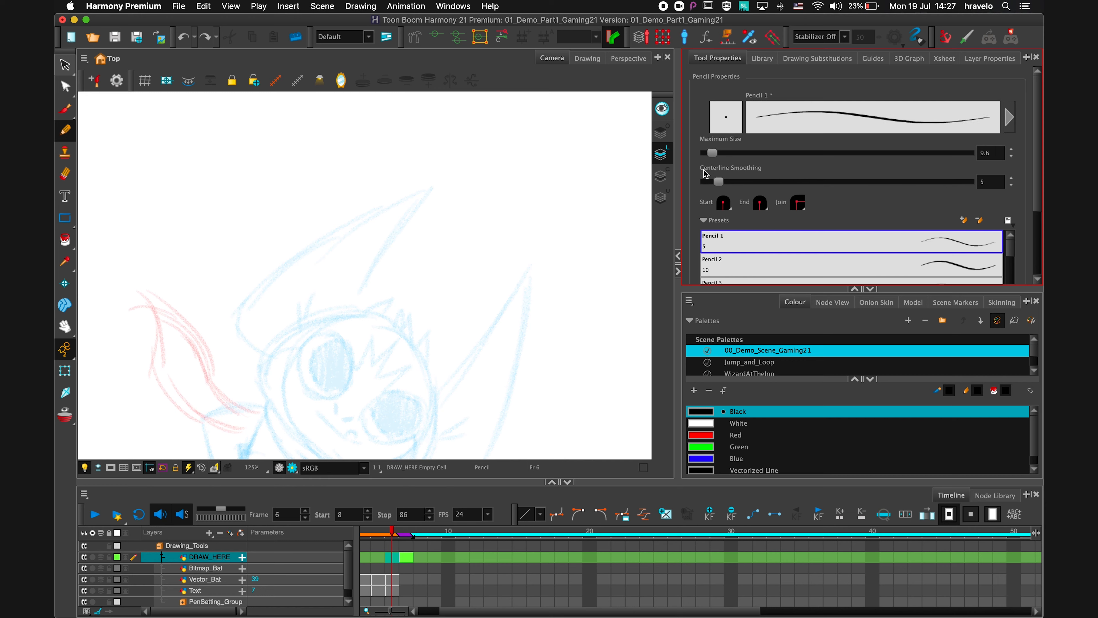
pyautogui.click(819, 37)
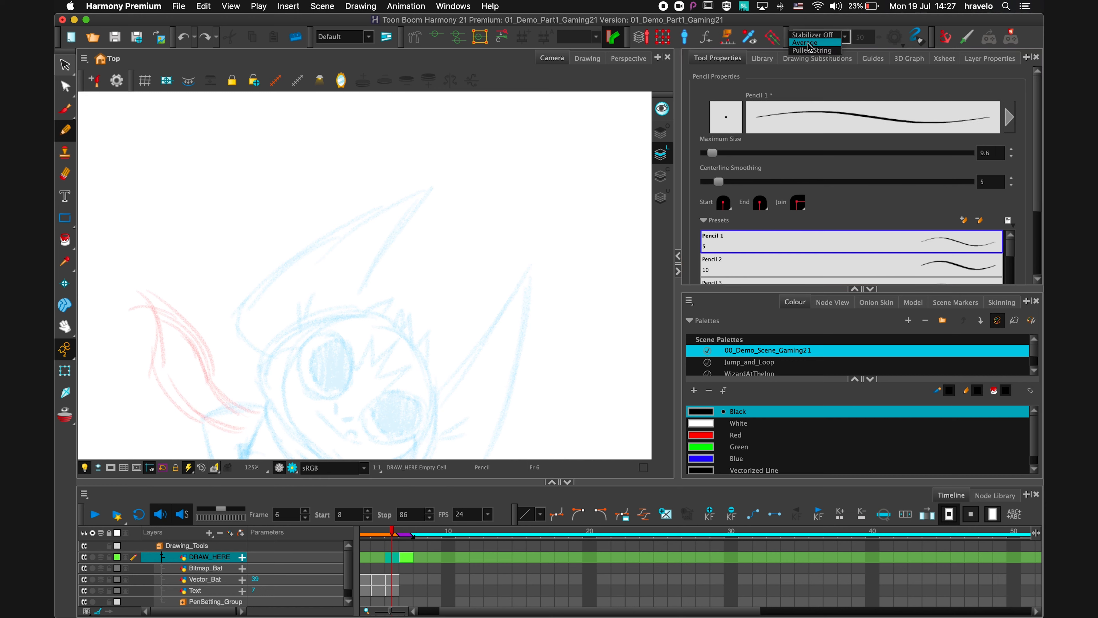
pyautogui.click(820, 50)
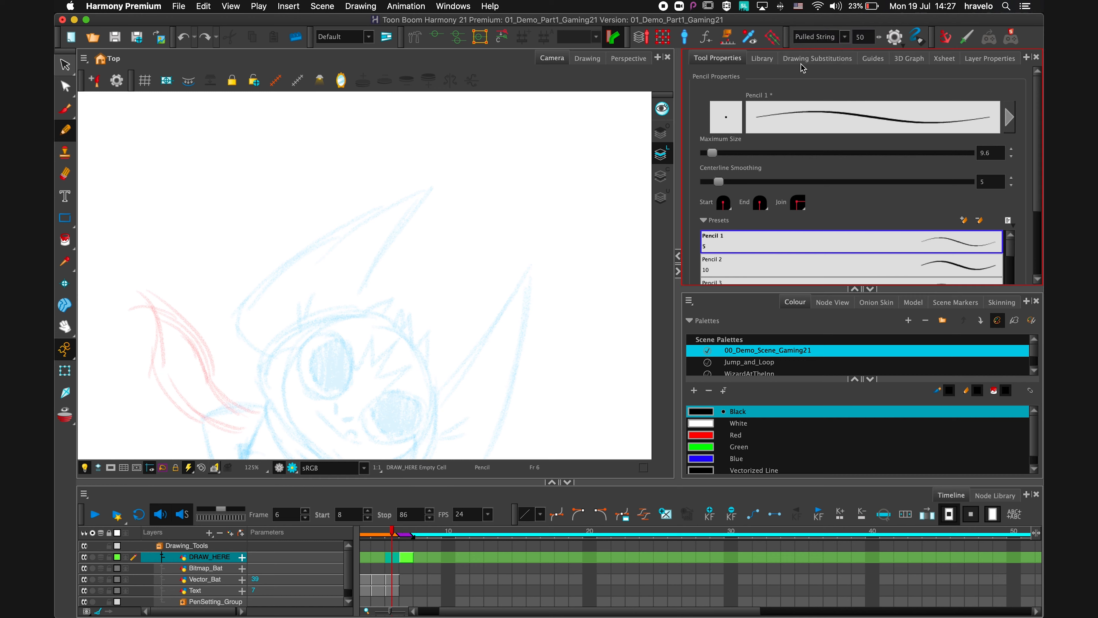
# Try tracing the ear with the stabilizer set to Average, undo the strokes, and reset the canvas rotation.
pyautogui.moveTo(258, 353); pyautogui.dragTo(240, 316)
pyautogui.moveTo(271, 282)
pyautogui.mouseDown()
pyautogui.moveTo(313, 248)
pyautogui.moveTo(405, 209)
pyautogui.moveTo(372, 254)
pyautogui.moveTo(362, 299)
pyautogui.mouseUp()
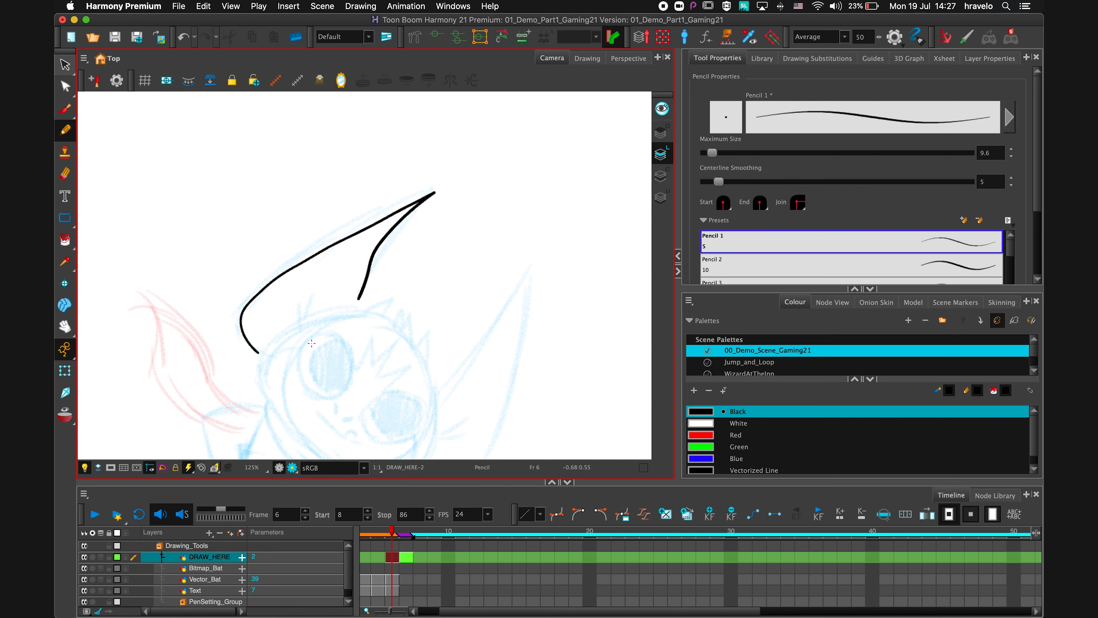
pyautogui.press('super+z')
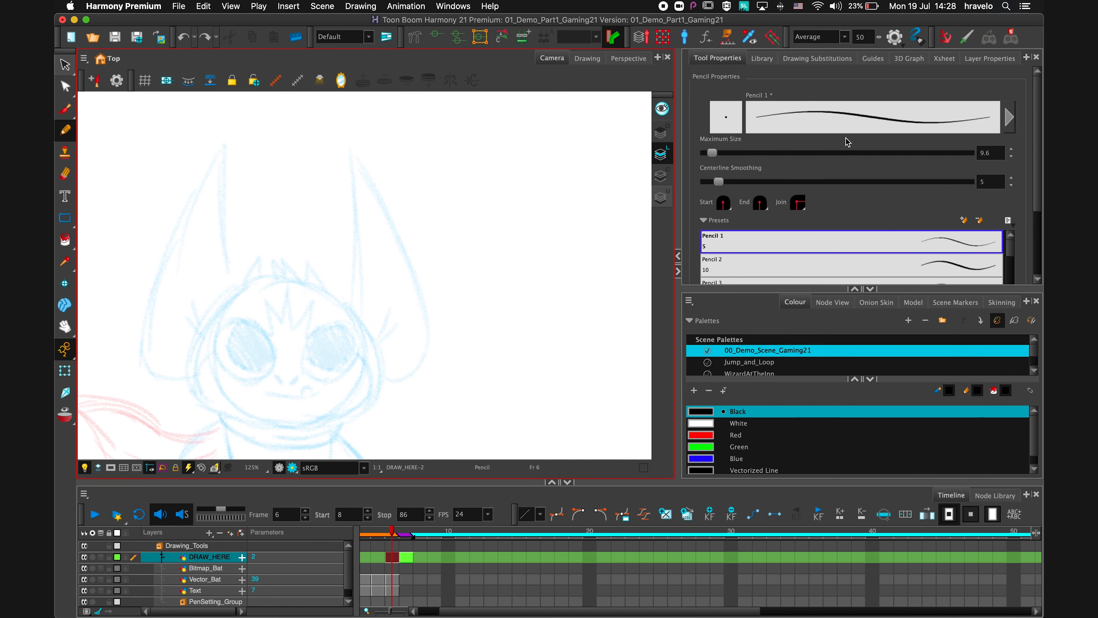
# Switch the stabilizer to Pulled String and trace the right-hand ear and the right-hand arm of the bat sketch.
pyautogui.click(846, 37)
pyautogui.click(817, 61)
pyautogui.moveTo(363, 306)
pyautogui.mouseDown()
pyautogui.moveTo(354, 120)
pyautogui.moveTo(448, 323)
pyautogui.moveTo(444, 355)
pyautogui.moveTo(427, 376)
pyautogui.moveTo(358, 377)
pyautogui.mouseUp()
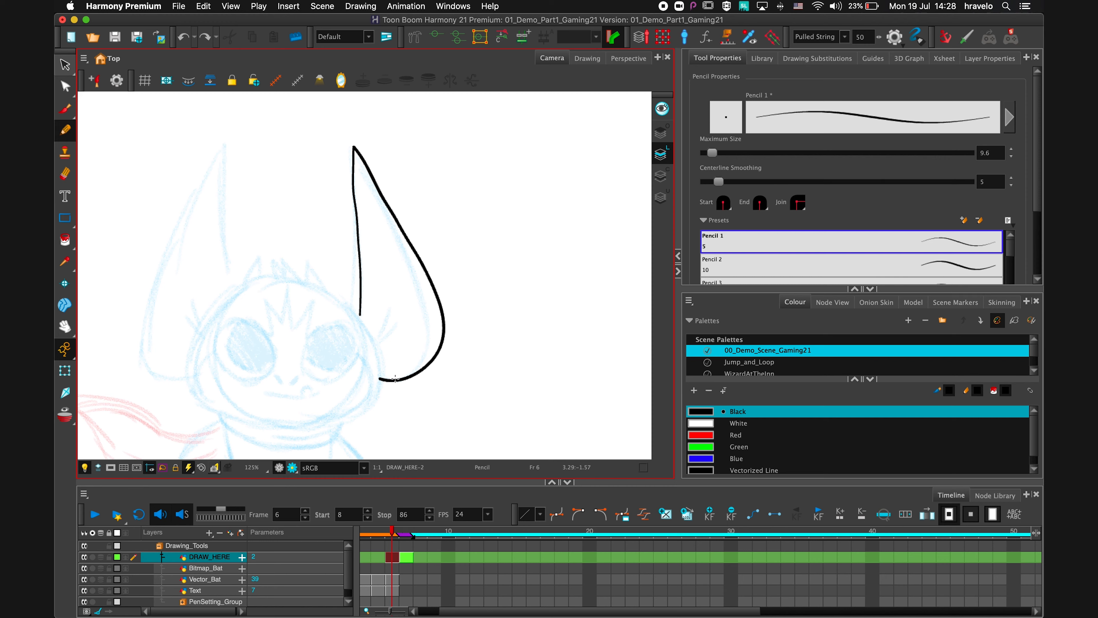
pyautogui.scroll(-6, 495, 211)
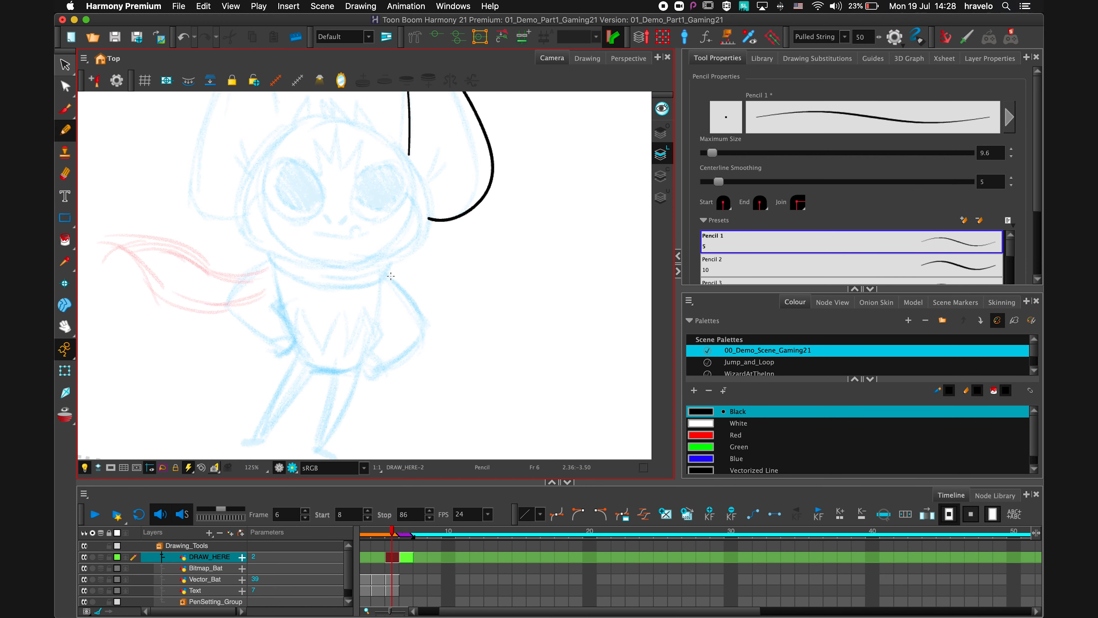
pyautogui.moveTo(406, 293)
pyautogui.mouseDown()
pyautogui.moveTo(434, 342)
pyautogui.moveTo(419, 364)
pyautogui.moveTo(370, 379)
pyautogui.mouseUp()
pyautogui.moveTo(370, 379); pyautogui.dragTo(362, 377)
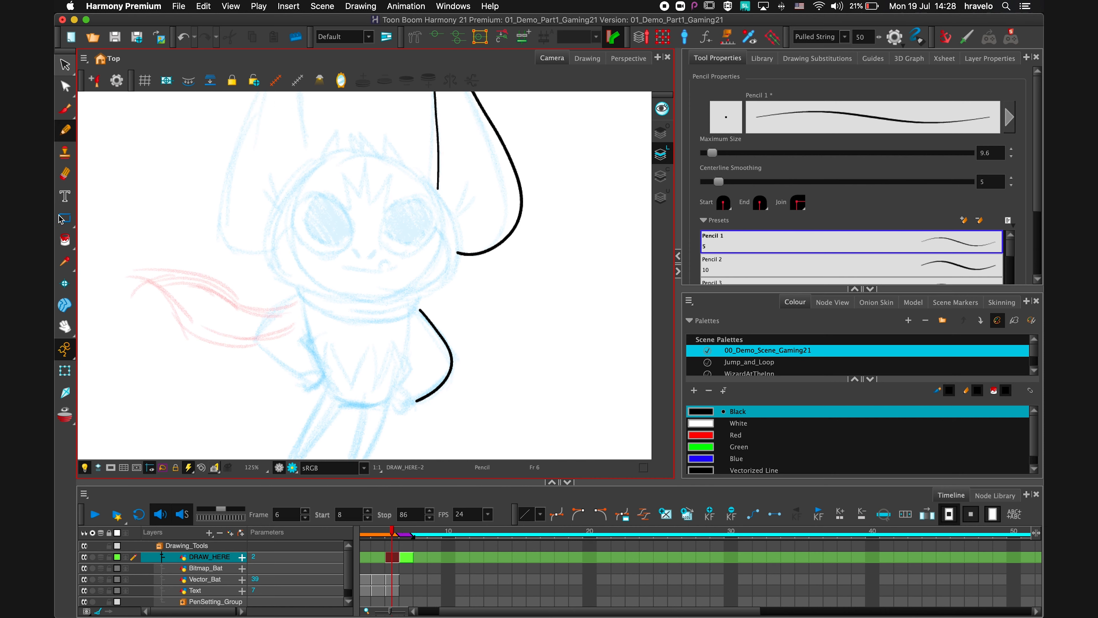
# Draw a single stroke down the bat's left-hand leg with the Line tool, using Pencil 1 at size 9.6.
pyautogui.click(67, 221)
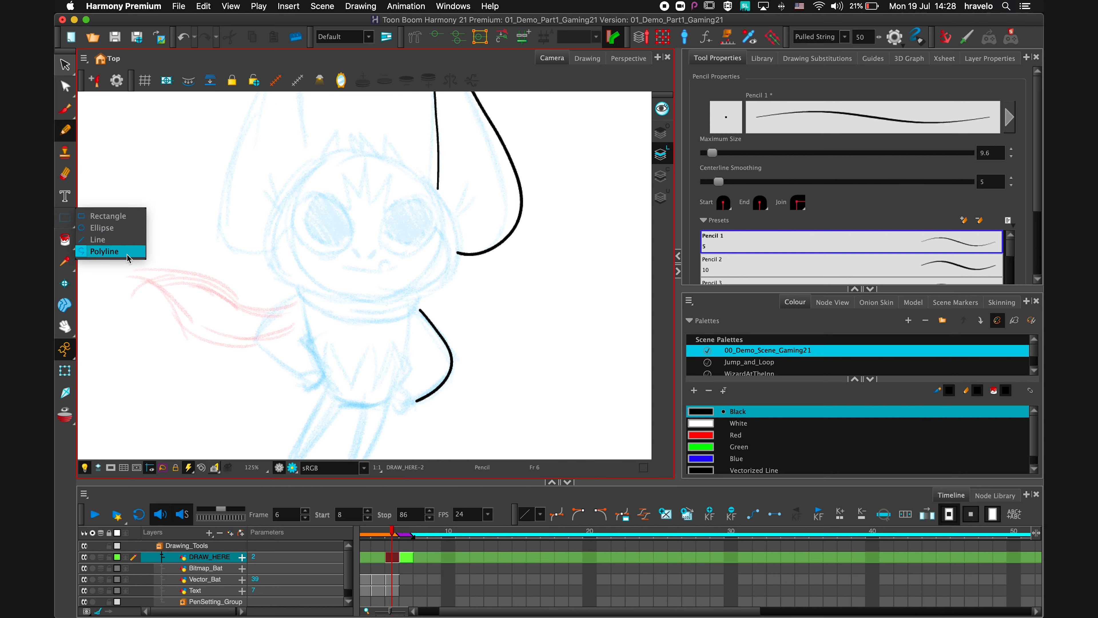
pyautogui.click(65, 227)
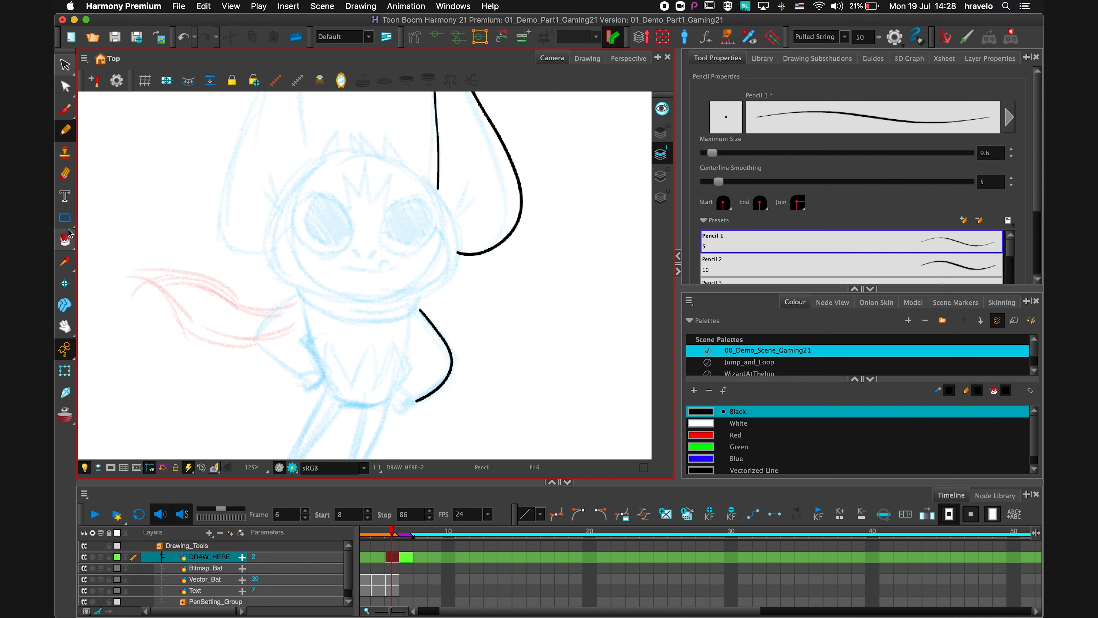
pyautogui.click(65, 218)
pyautogui.click(70, 223)
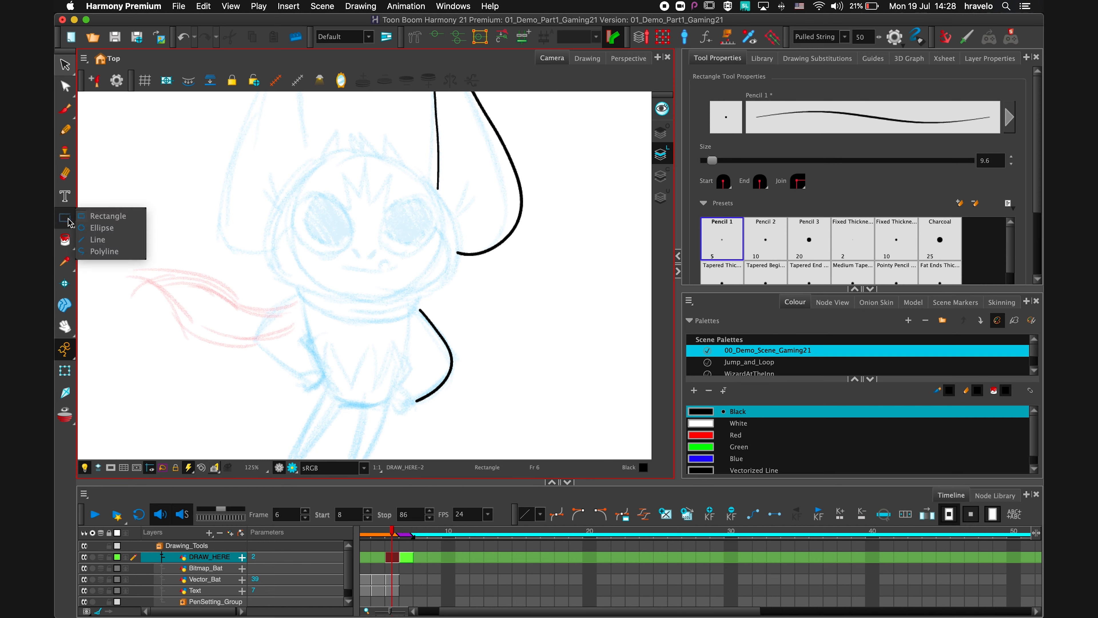
pyautogui.click(98, 239)
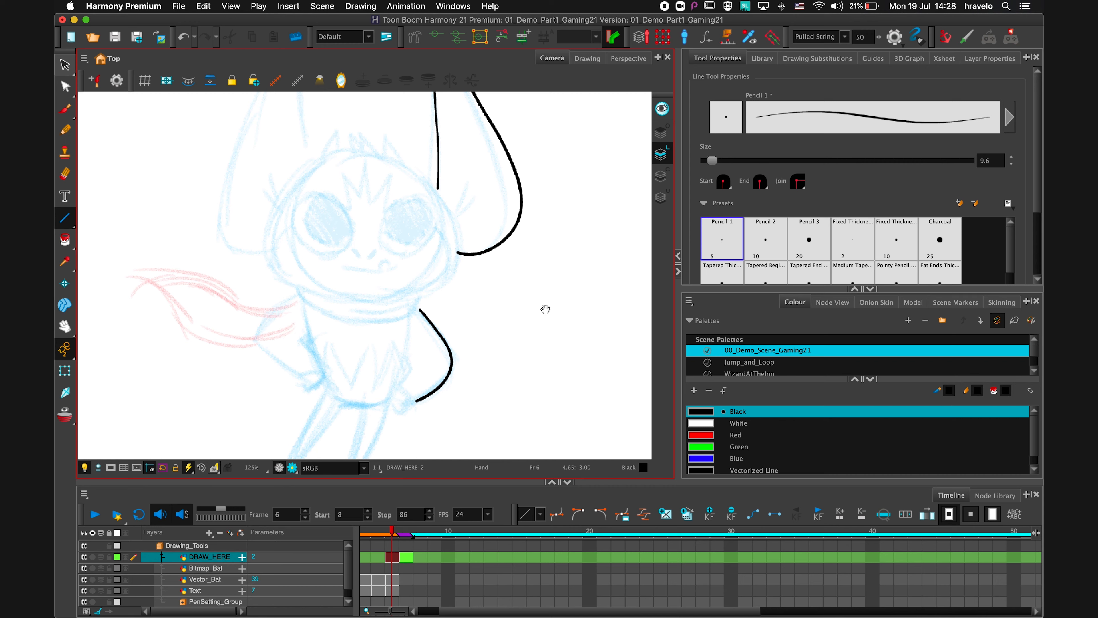
pyautogui.moveTo(545, 309); pyautogui.dragTo(628, 233)
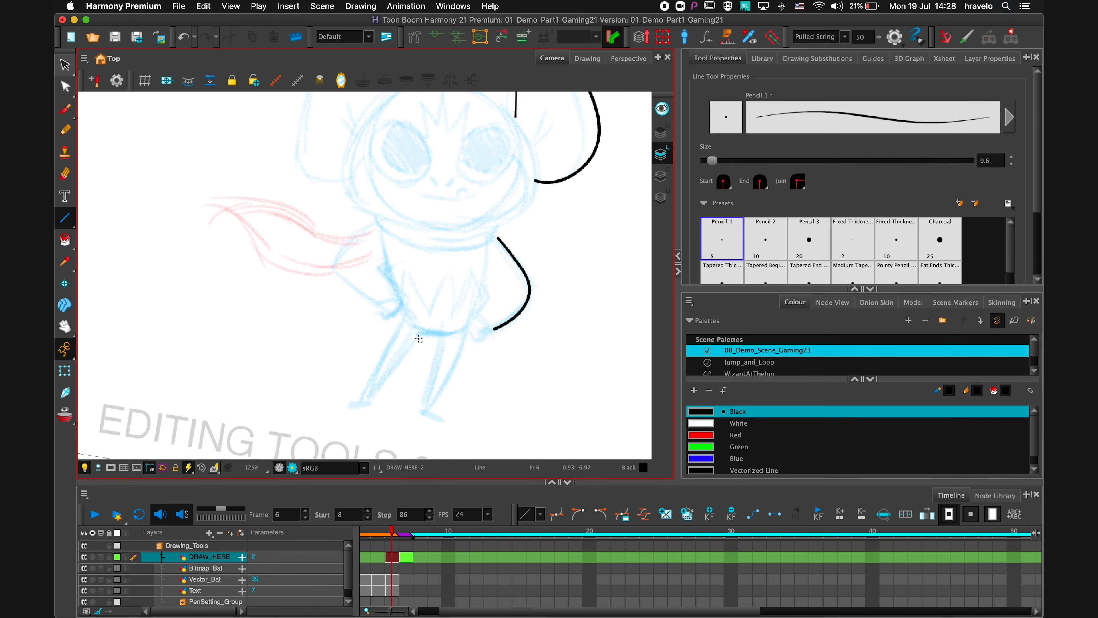
pyautogui.moveTo(1039, 205); pyautogui.dragTo(1039, 268)
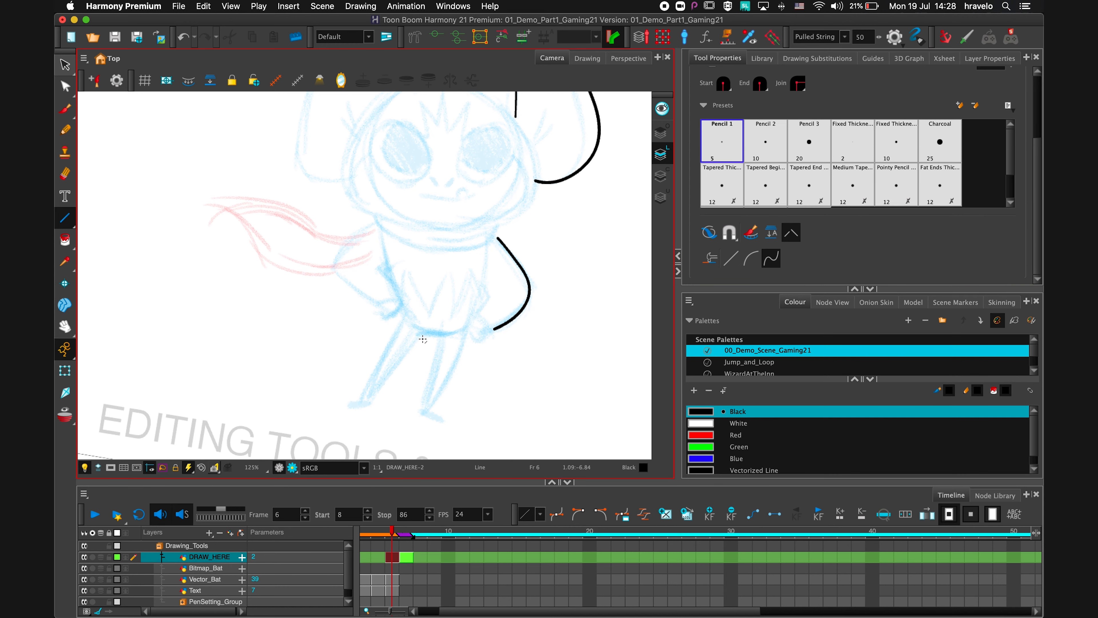
pyautogui.click(732, 260)
pyautogui.click(752, 259)
pyautogui.moveTo(420, 333); pyautogui.dragTo(366, 406)
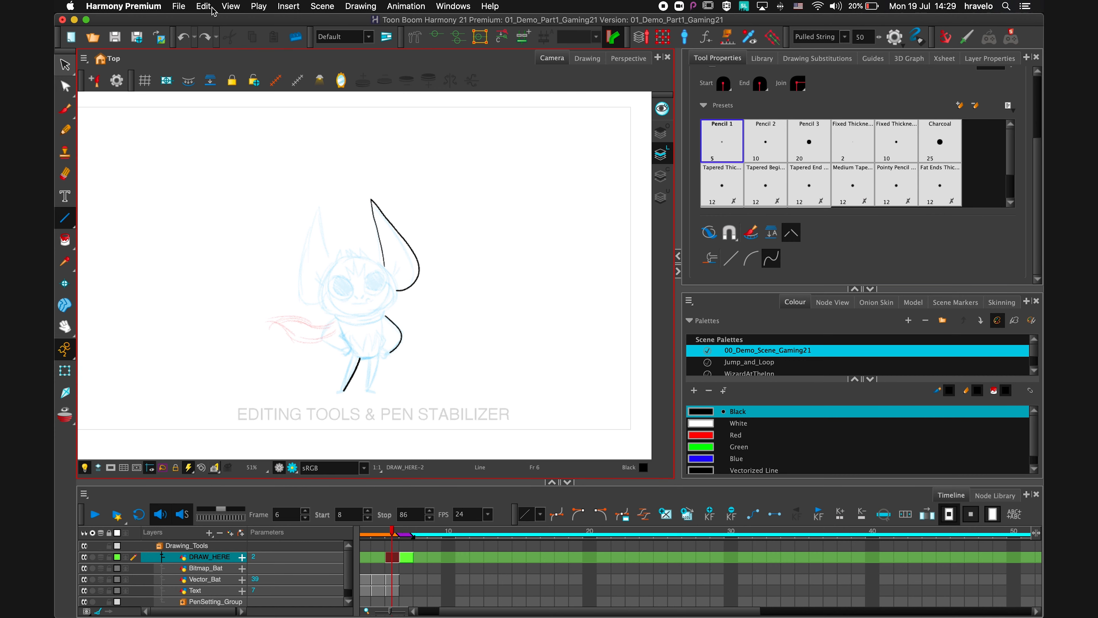
# Review the image import options for Luna_14.psd, including the bitmap and vector drawing choices, and cancel the import.
pyautogui.click(178, 6)
pyautogui.moveTo(224, 174)
pyautogui.moveTo(222, 155)
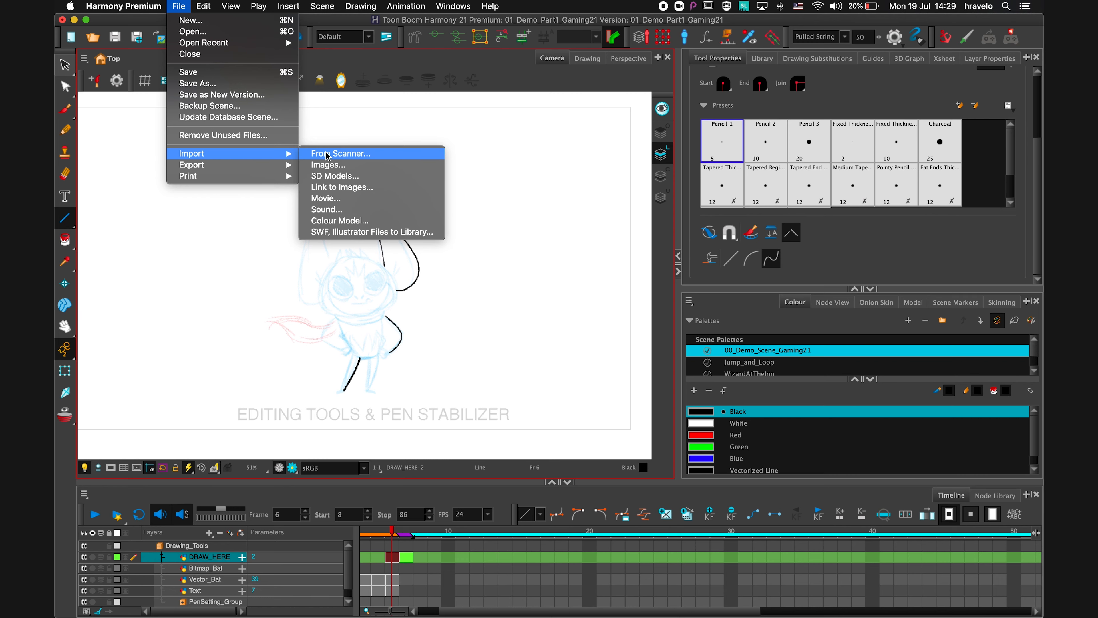
pyautogui.click(326, 166)
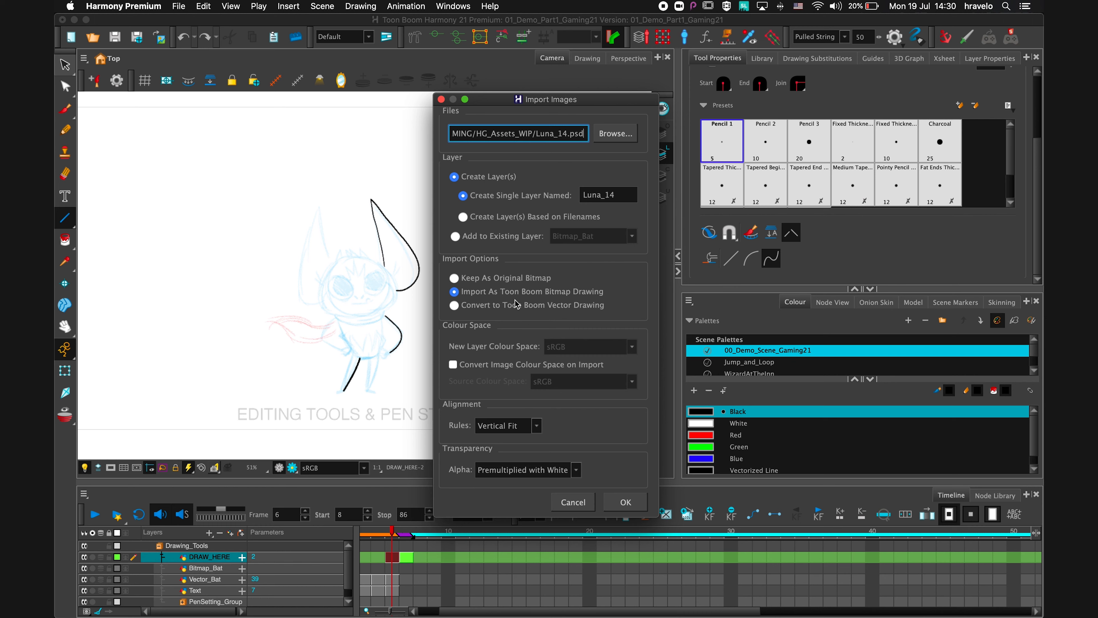
pyautogui.click(573, 502)
# Go to frame 7 and bring the 03b_Luna_MULTILAYER_1fr.tpl template from HG_WIPLibrary into the scene.
pyautogui.press('.')
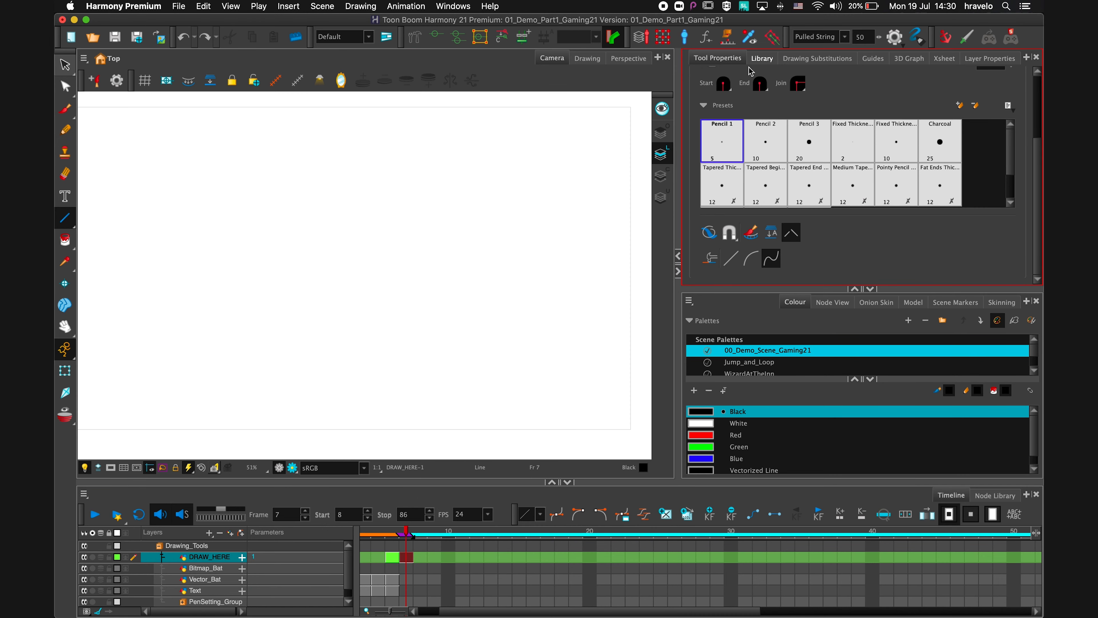
pyautogui.click(761, 58)
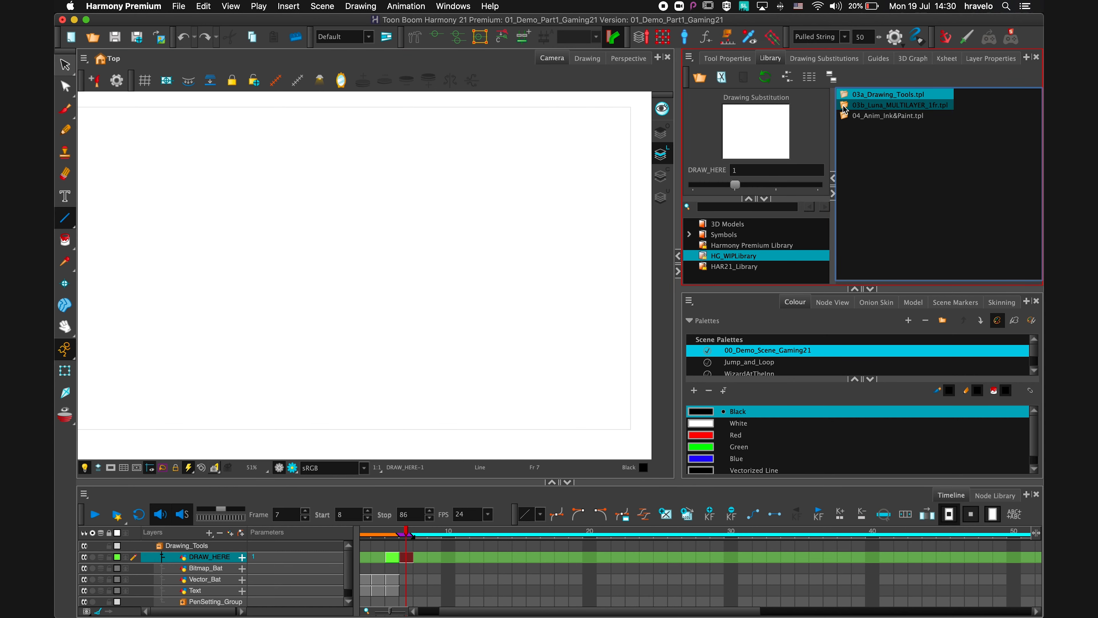
pyautogui.moveTo(846, 107); pyautogui.dragTo(371, 219)
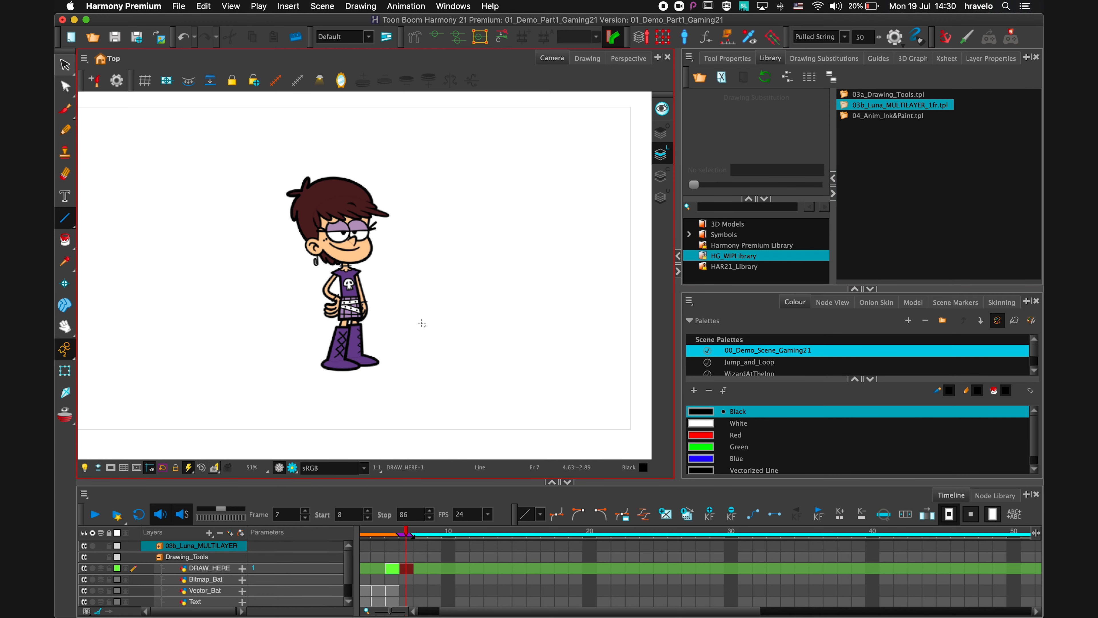
# Enlarge the timeline and expand the 03b_Luna_MULTILAYER group to show its separate body-part layers.
pyautogui.click(293, 503)
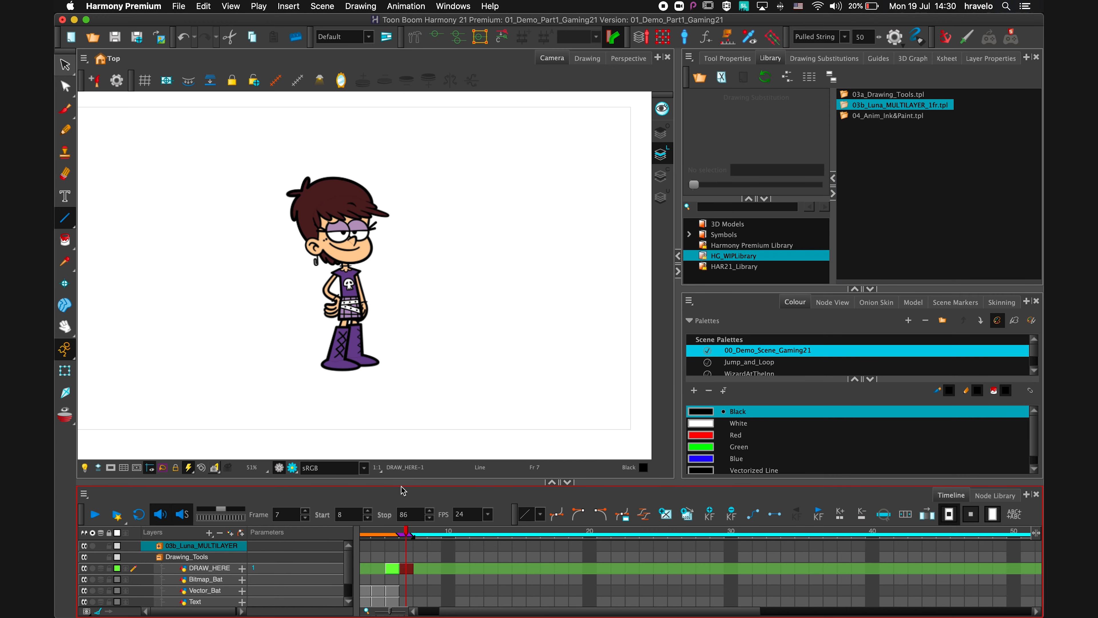
pyautogui.moveTo(443, 482); pyautogui.dragTo(444, 391)
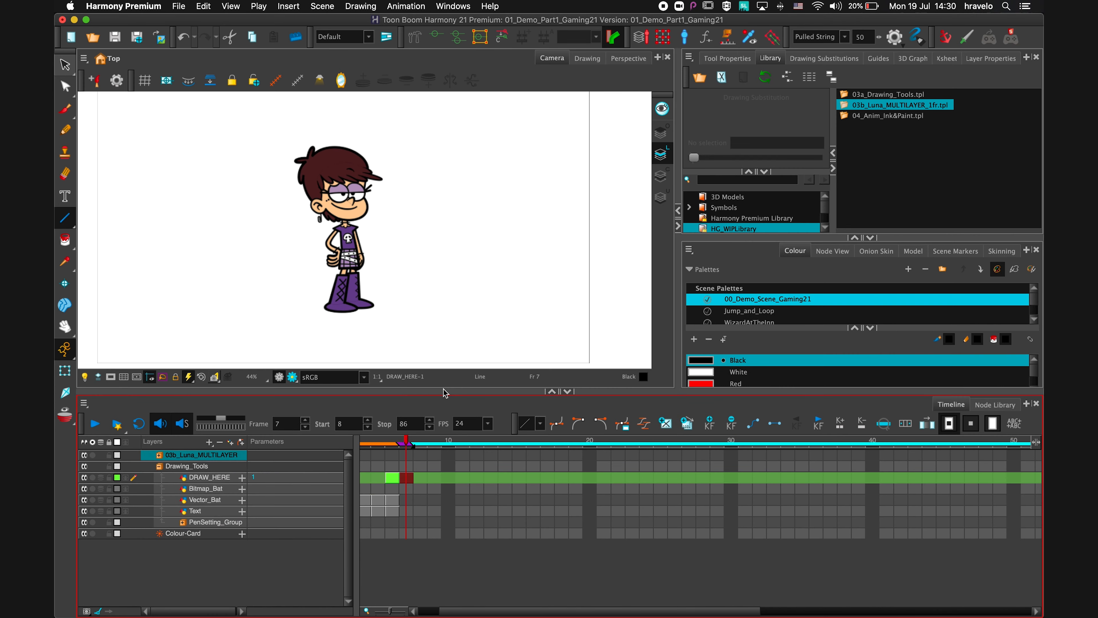
pyautogui.click(159, 452)
pyautogui.moveTo(347, 505); pyautogui.dragTo(345, 529)
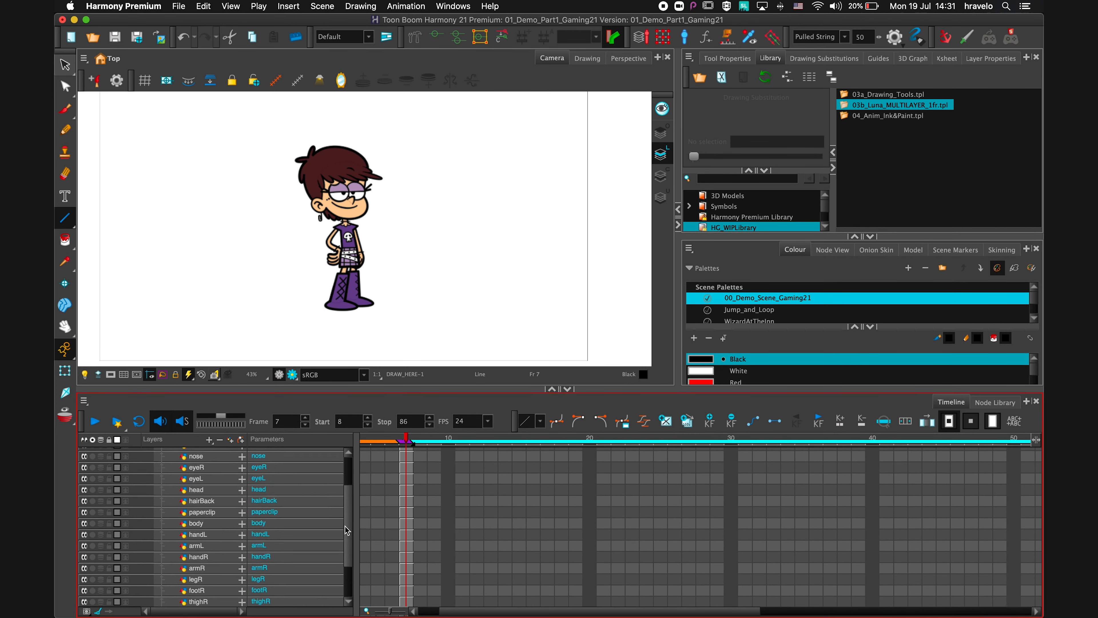
# Examine Luna's imported layers one after another, from the eyebrow and bangs down to the body.
pyautogui.click(217, 453)
pyautogui.click(213, 462)
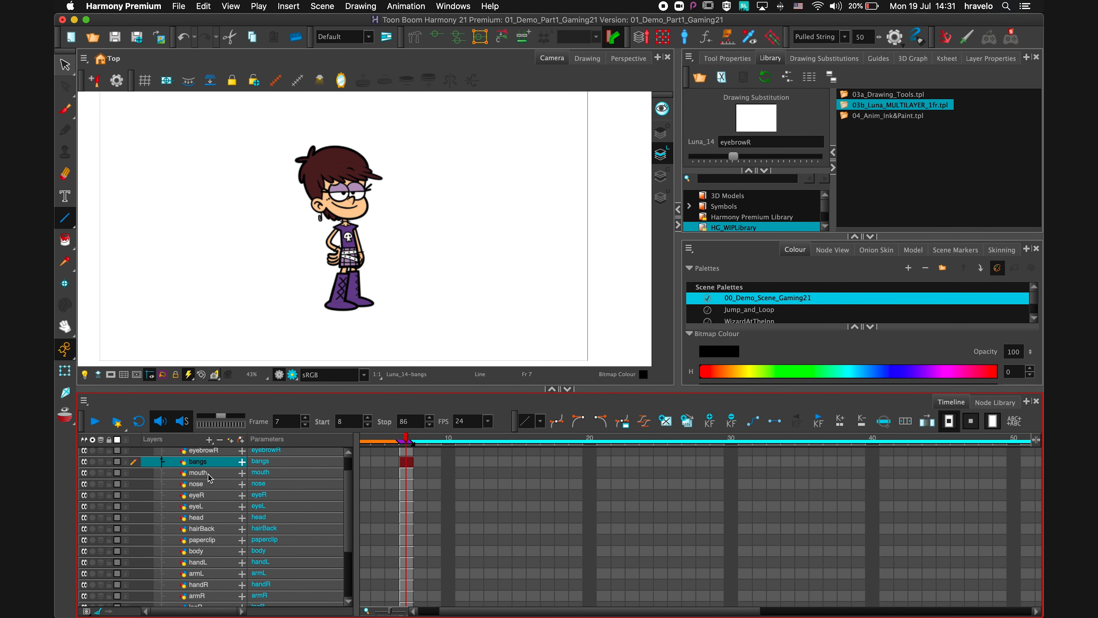
pyautogui.click(210, 474)
pyautogui.click(208, 484)
pyautogui.click(206, 497)
pyautogui.click(205, 507)
pyautogui.click(210, 518)
pyautogui.click(213, 529)
pyautogui.click(214, 541)
pyautogui.click(214, 554)
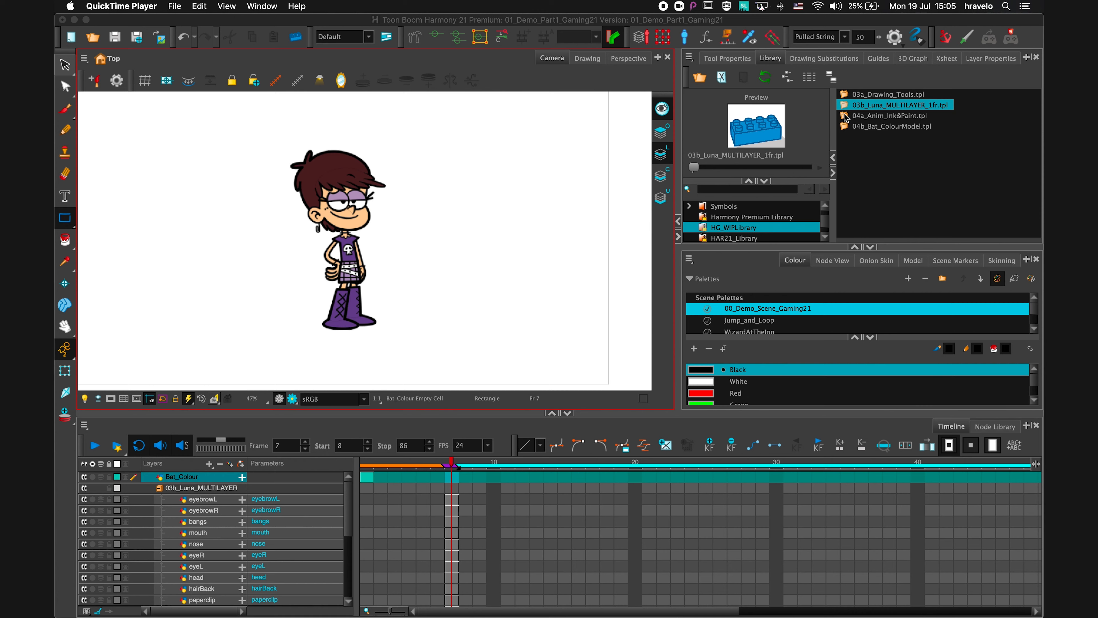
# Bring the 04a_Anim_Ink&Paint.tpl template into the scene and play the bat animation from frame 8.
pyautogui.moveTo(846, 120)
pyautogui.mouseDown()
pyautogui.moveTo(473, 235)
pyautogui.moveTo(446, 379)
pyautogui.mouseUp()
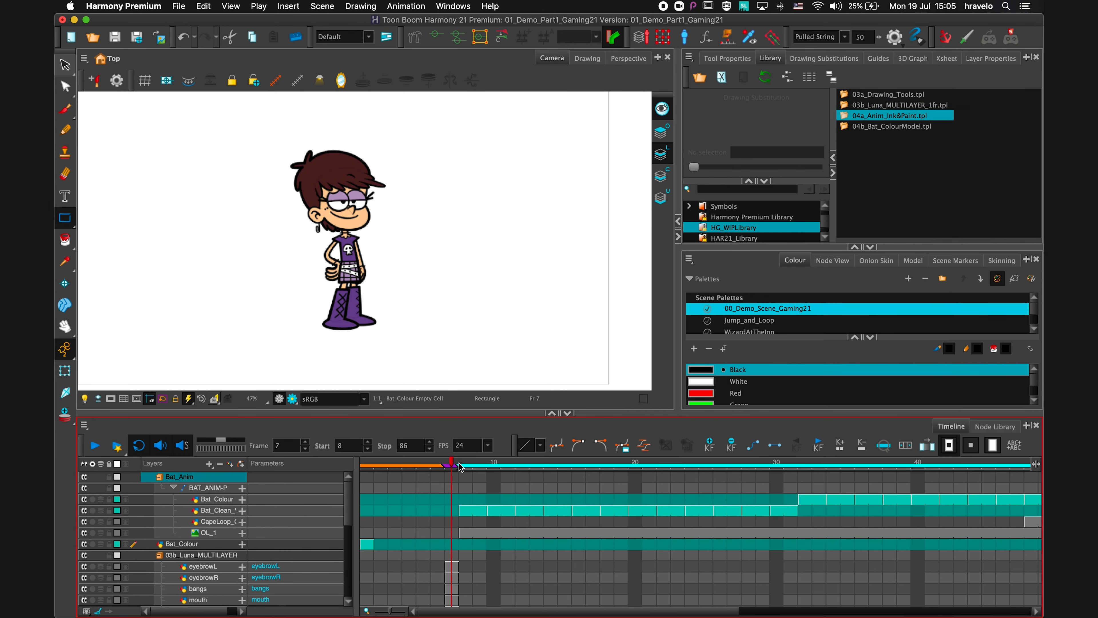
pyautogui.click(464, 465)
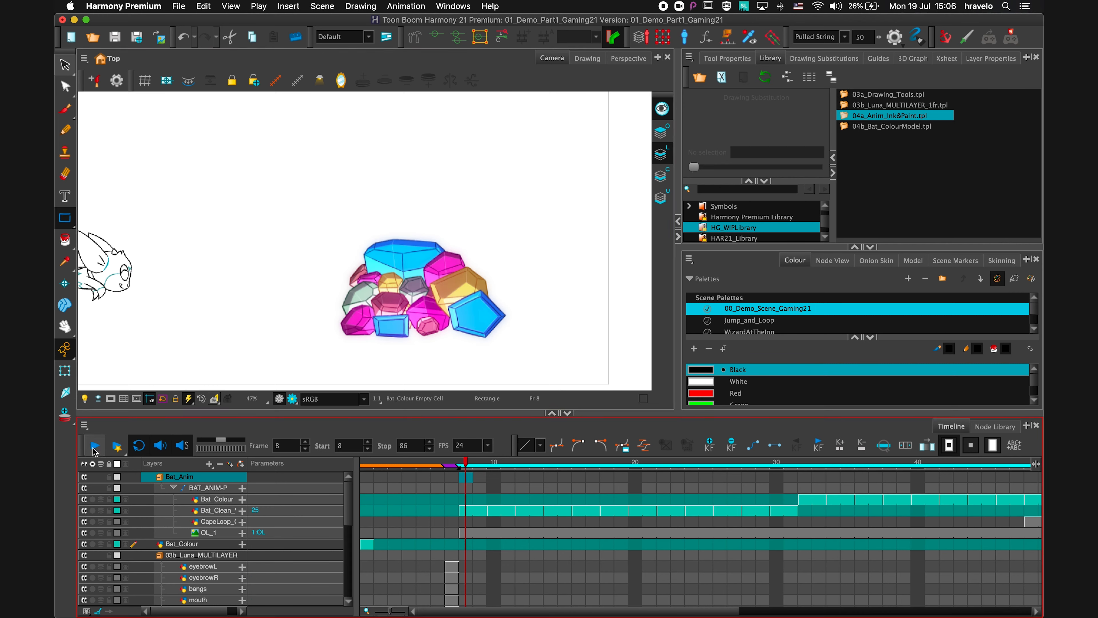
pyautogui.click(95, 450)
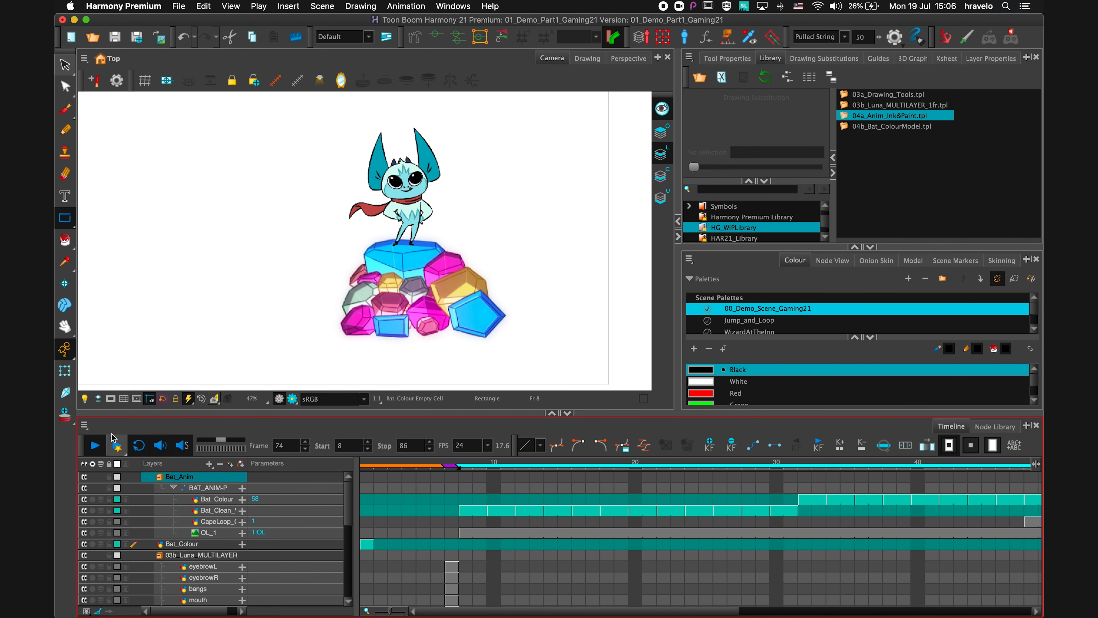
pyautogui.click(93, 452)
# Show the Bat_Clean layer's drawing at frame 20 in the Drawing view and centre it.
pyautogui.moveTo(508, 464)
pyautogui.mouseDown()
pyautogui.moveTo(474, 465)
pyautogui.moveTo(661, 466)
pyautogui.moveTo(482, 465)
pyautogui.moveTo(649, 466)
pyautogui.mouseUp()
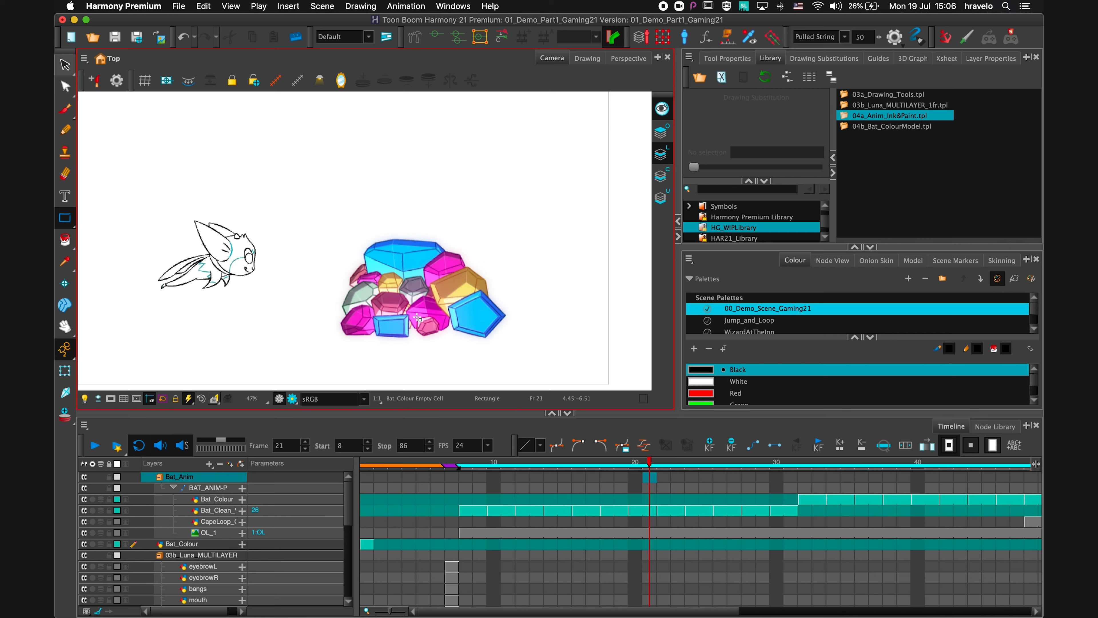
pyautogui.click(591, 60)
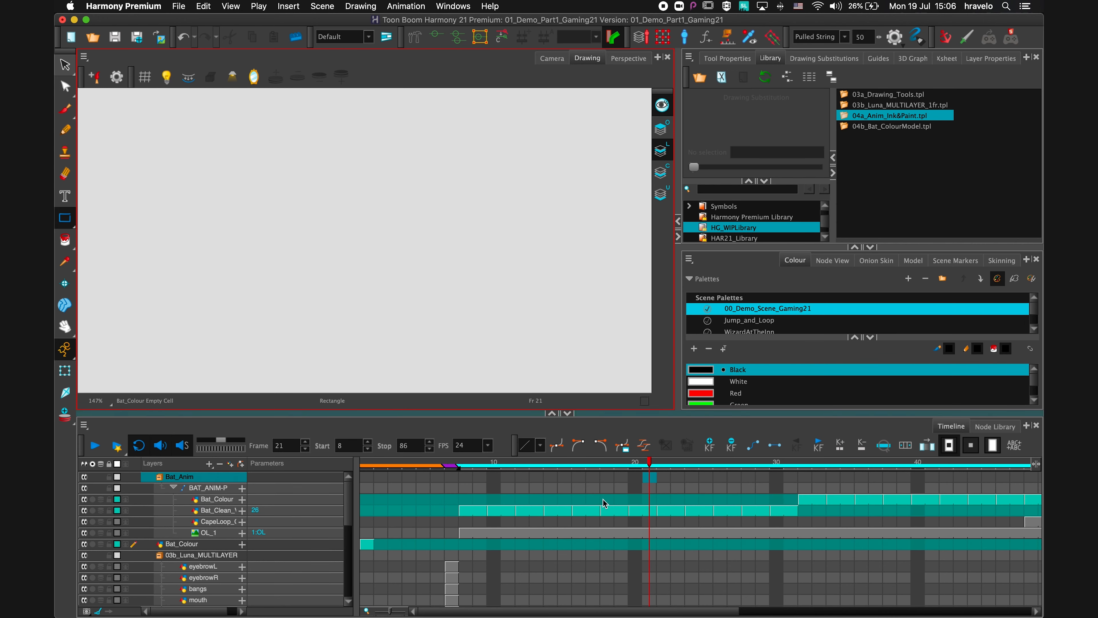
pyautogui.click(651, 512)
pyautogui.click(635, 510)
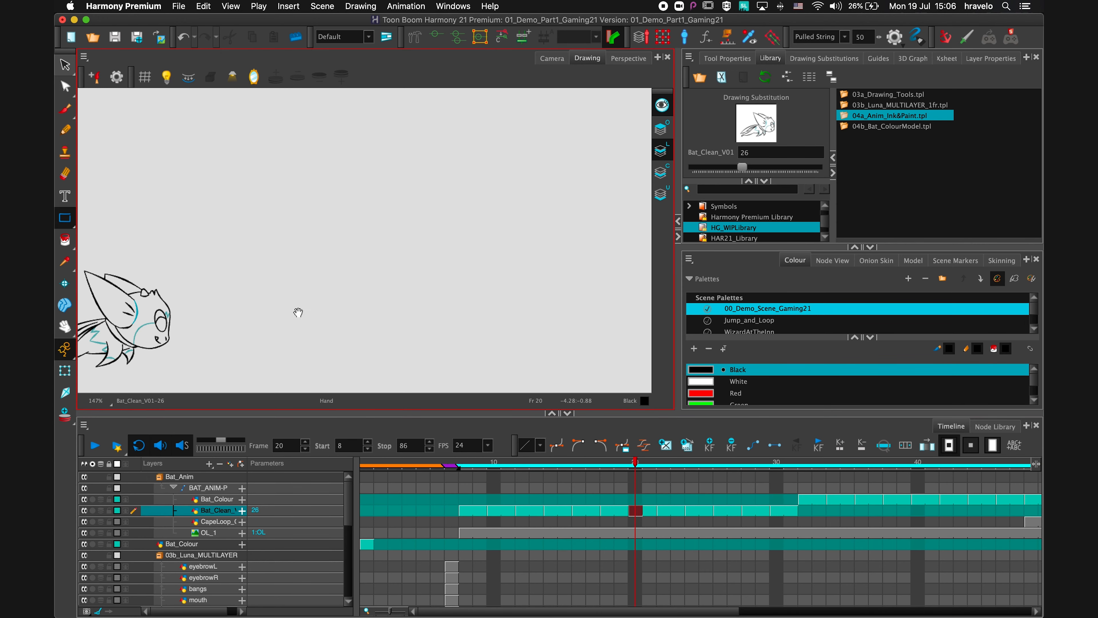
pyautogui.moveTo(298, 312); pyautogui.dragTo(416, 256)
pyautogui.moveTo(367, 301); pyautogui.dragTo(397, 281)
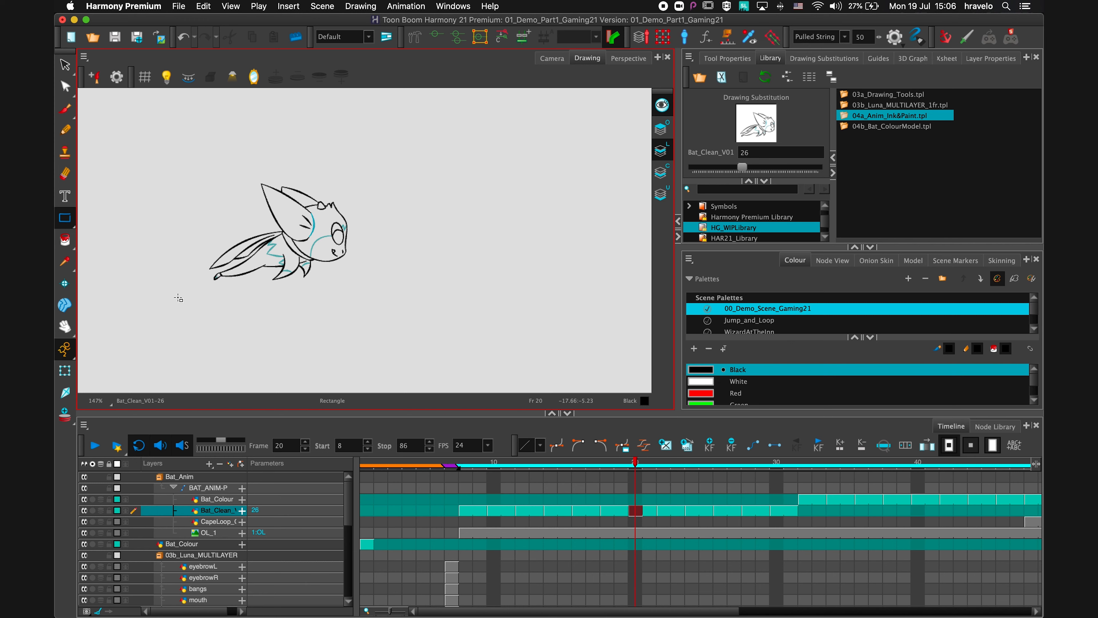
# Turn on onion skin for the bat drawing and examine the previous and next frame opacity sliders in the Onion Skin settings.
pyautogui.click(65, 418)
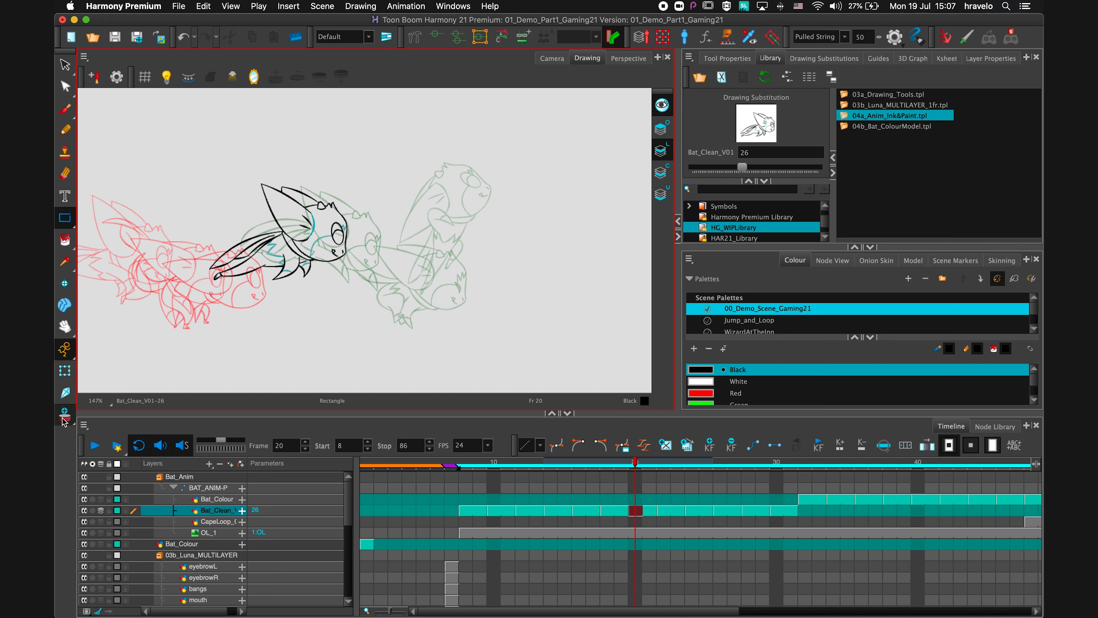
pyautogui.moveTo(330, 277); pyautogui.dragTo(430, 274)
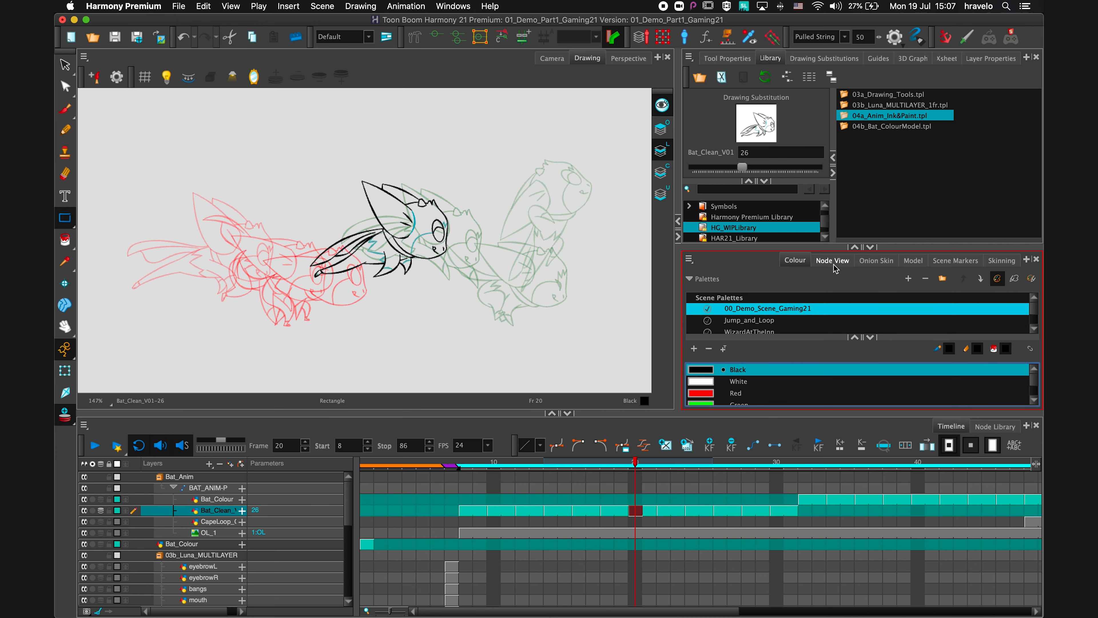
pyautogui.click(876, 260)
pyautogui.moveTo(905, 248); pyautogui.dragTo(905, 226)
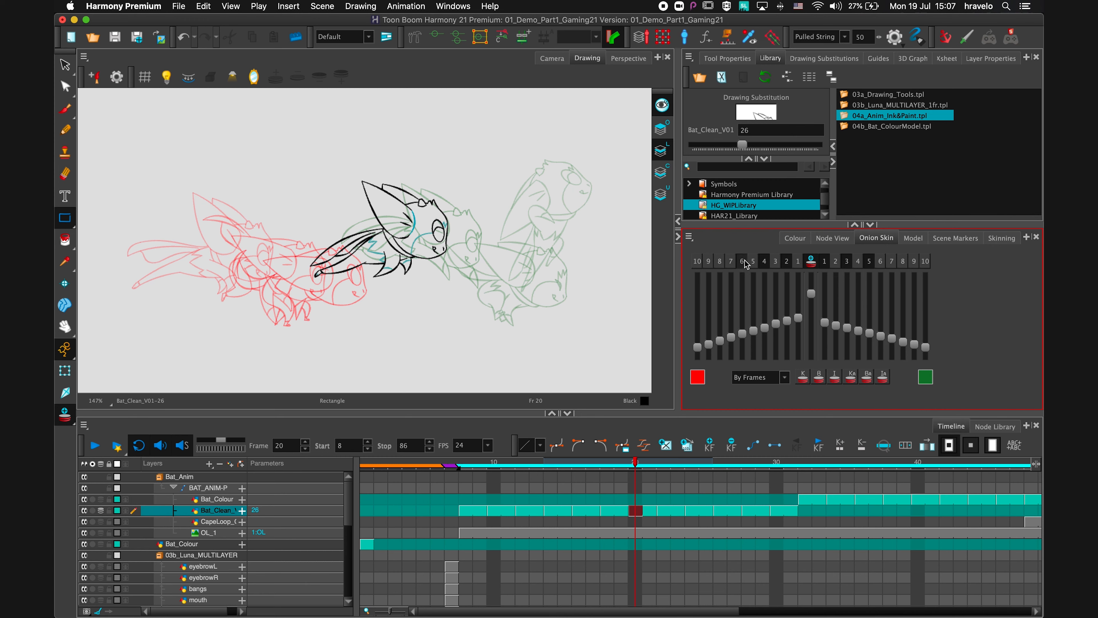
pyautogui.moveTo(799, 319)
pyautogui.mouseDown()
pyautogui.moveTo(802, 303)
pyautogui.moveTo(801, 326)
pyautogui.moveTo(824, 322)
pyautogui.mouseUp()
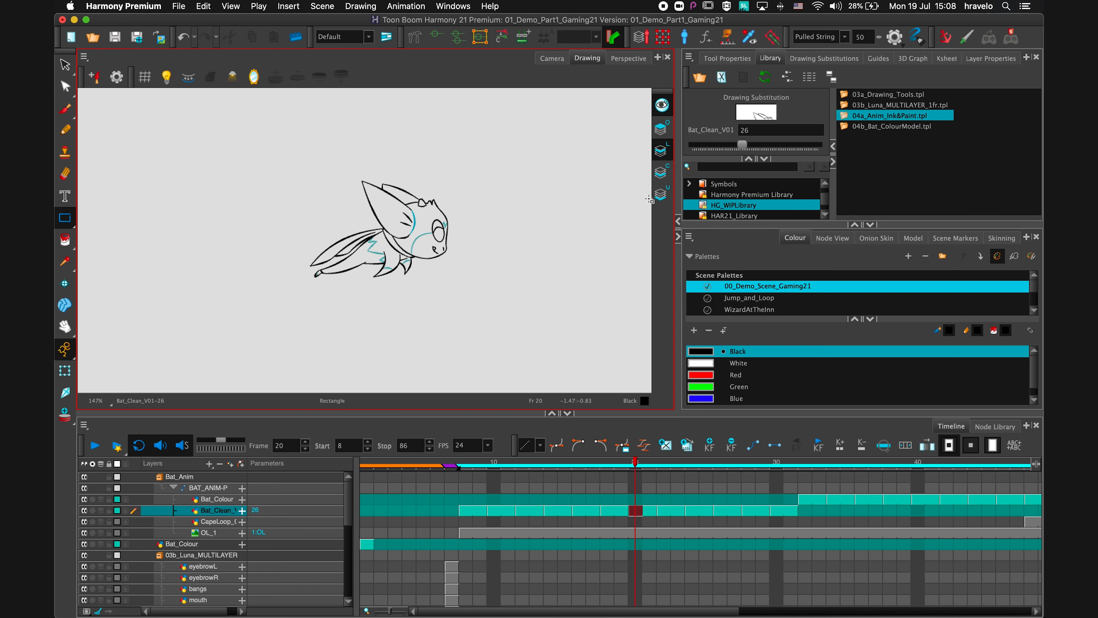
# Make Colour Art the active art layer of the bat drawing and turn off the preview of the other art layers.
pyautogui.press('1')
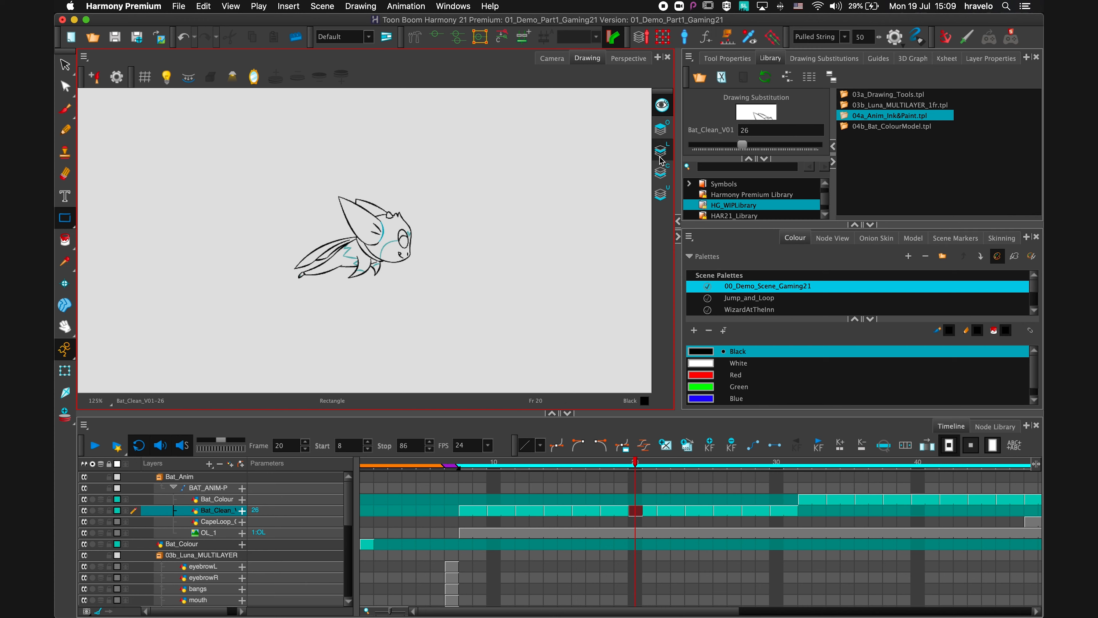
pyautogui.click(654, 178)
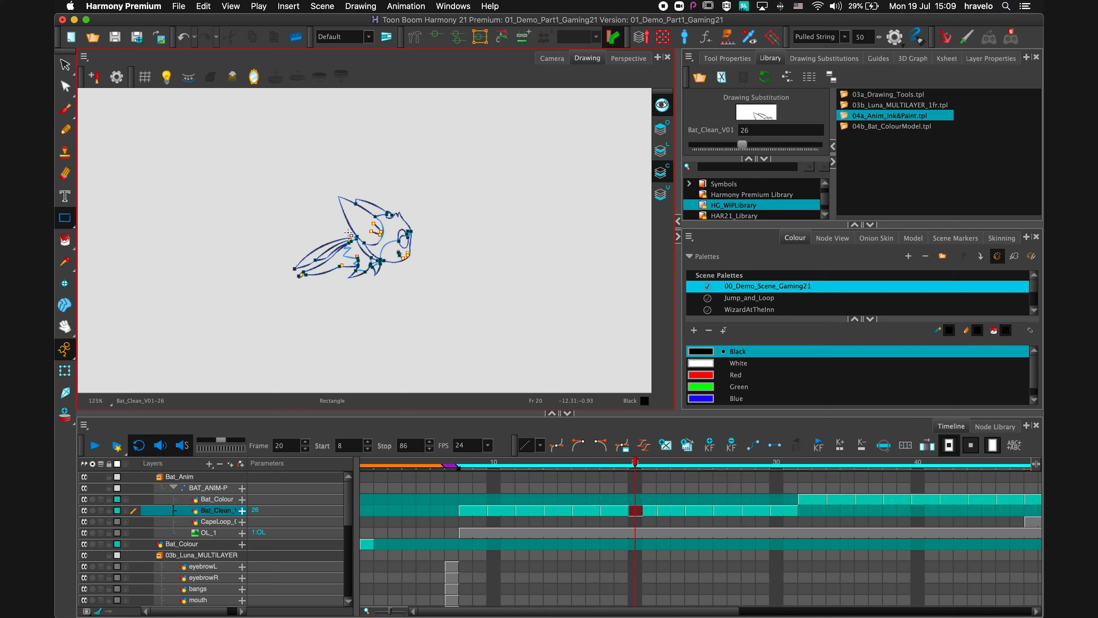
pyautogui.press('2')
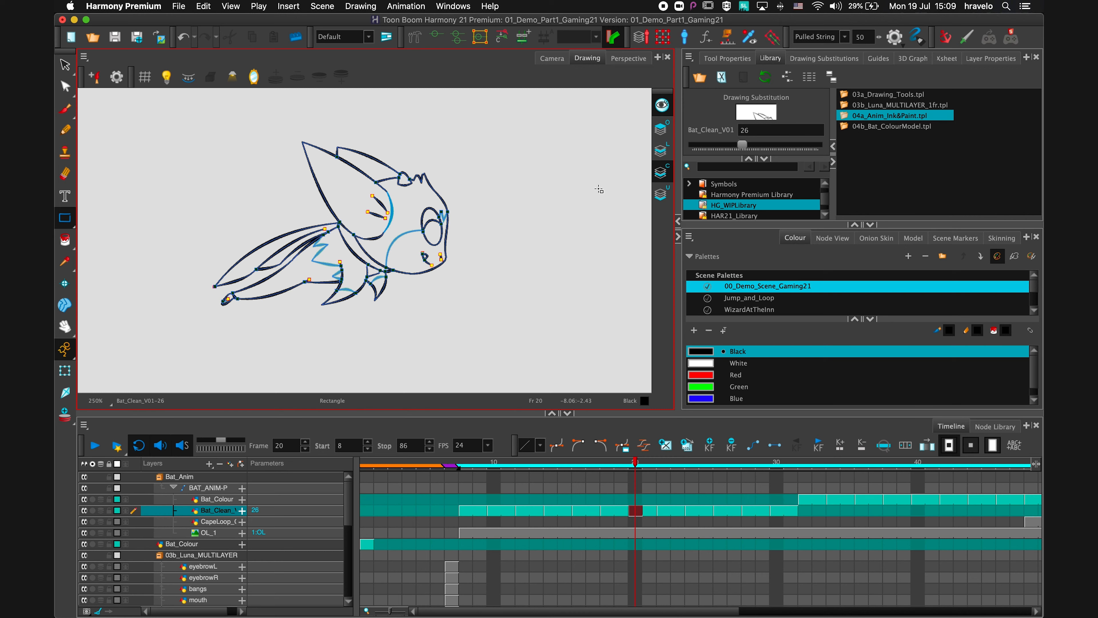
pyautogui.click(662, 105)
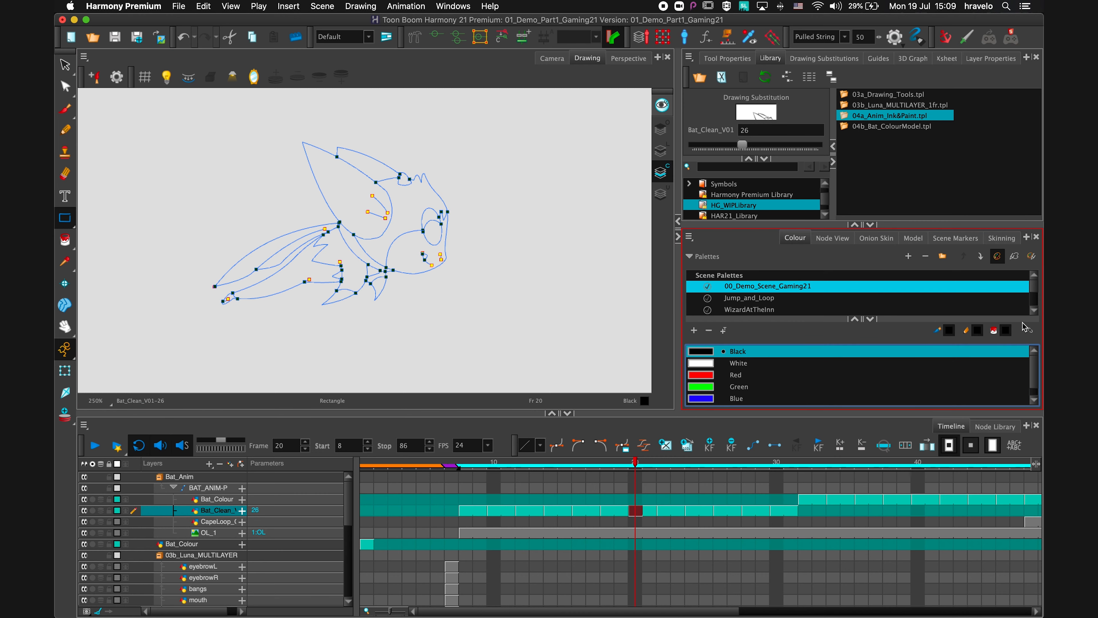
# Select the Jump_and_Loop palette and its Rough General colour.
pyautogui.click(1035, 312)
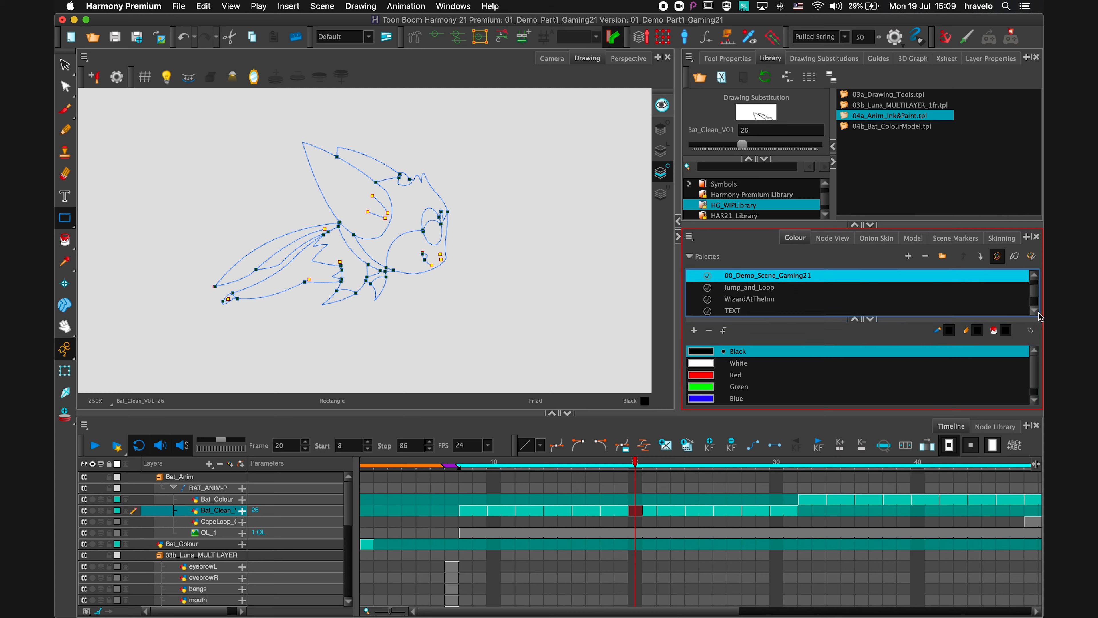
pyautogui.click(765, 289)
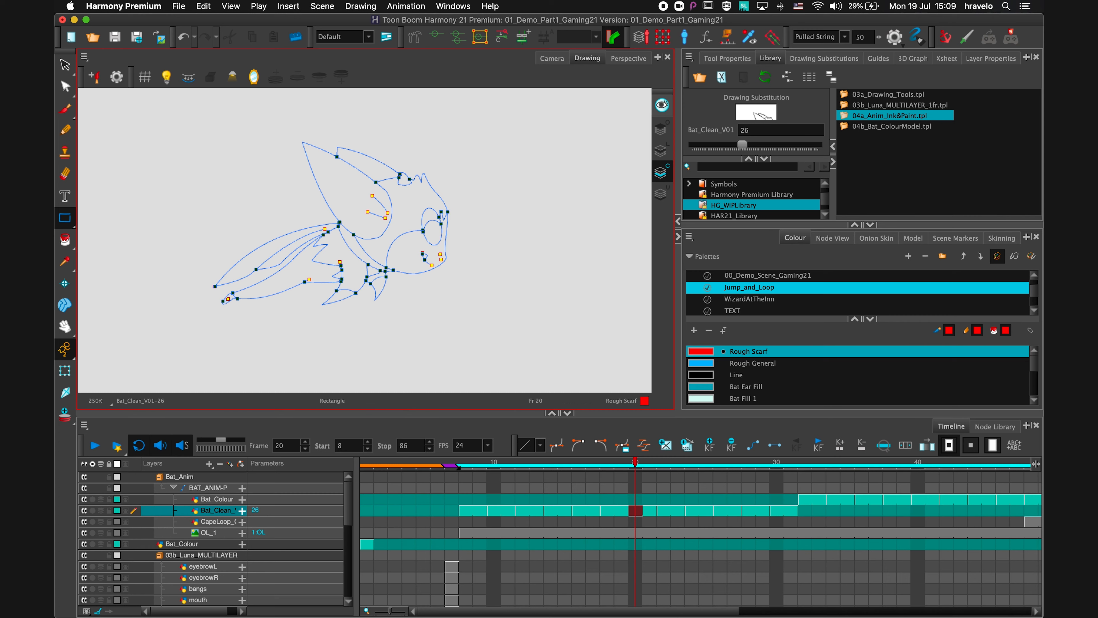
pyautogui.click(827, 366)
pyautogui.moveTo(1035, 364)
pyautogui.mouseDown()
pyautogui.moveTo(1030, 394)
pyautogui.moveTo(1029, 364)
pyautogui.mouseUp()
# Try the Paint Unpainted mode, return to the regular Paint tool and choose the Bat Ear Fill colour.
pyautogui.click(65, 239)
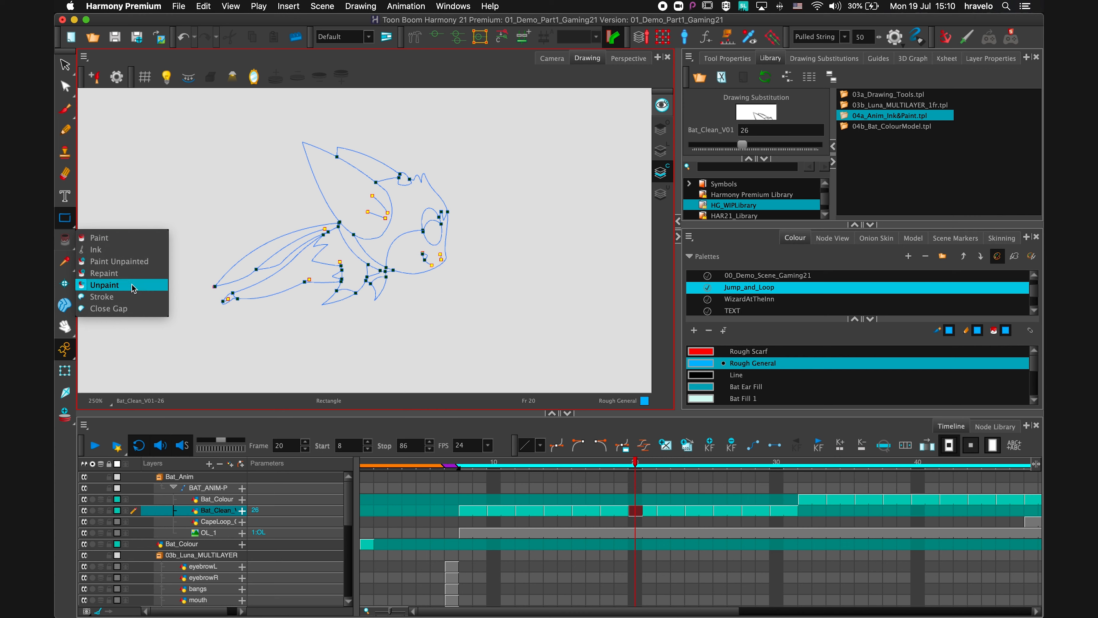
pyautogui.click(144, 262)
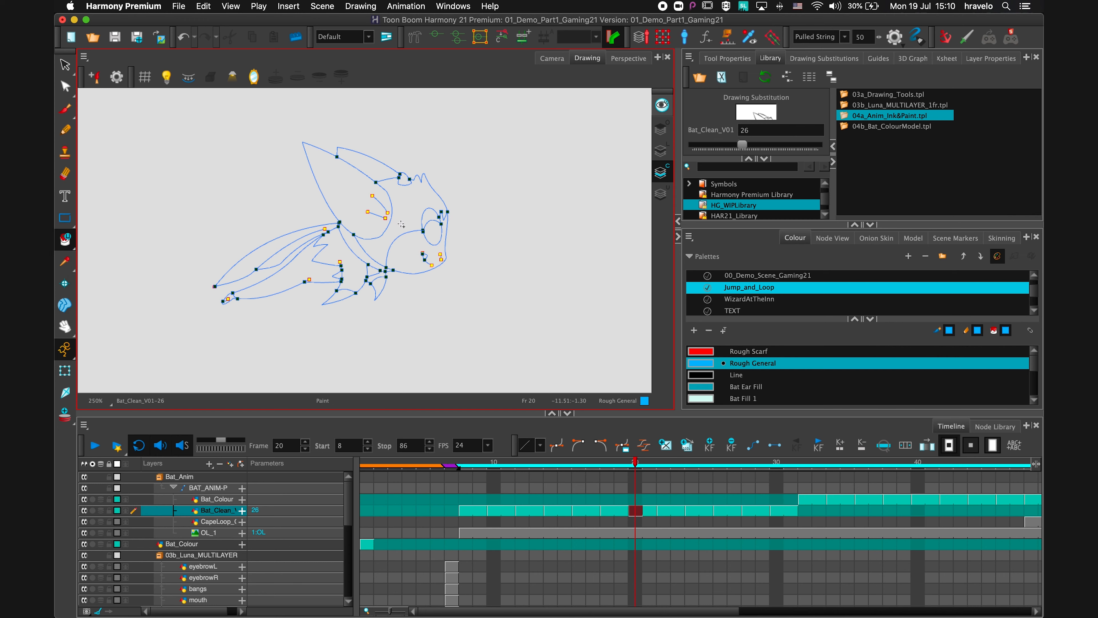
pyautogui.click(61, 245)
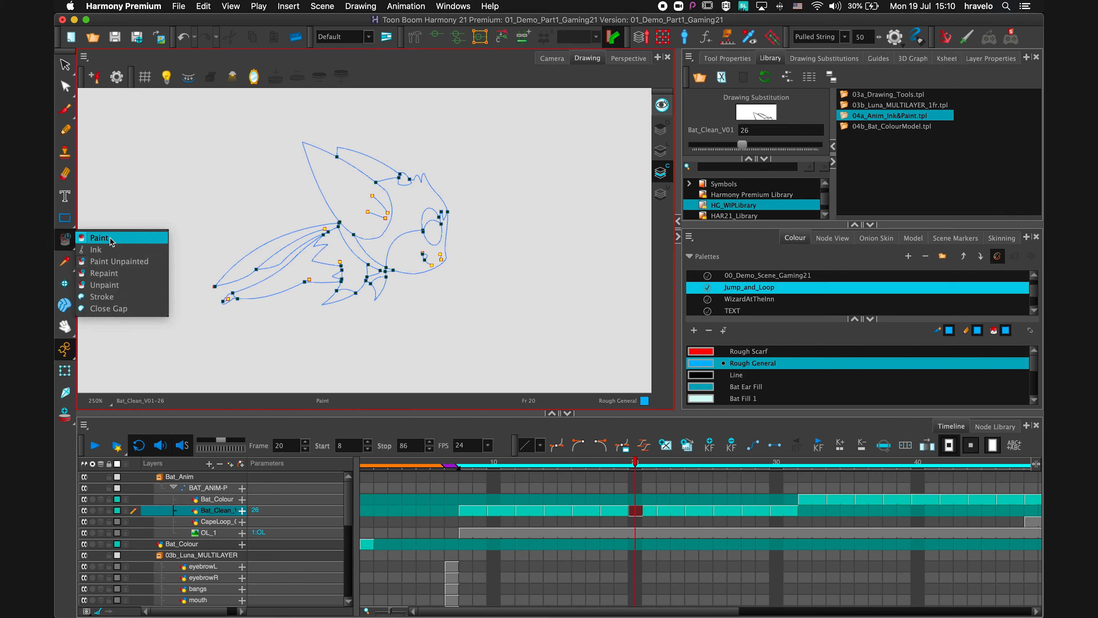
pyautogui.click(100, 238)
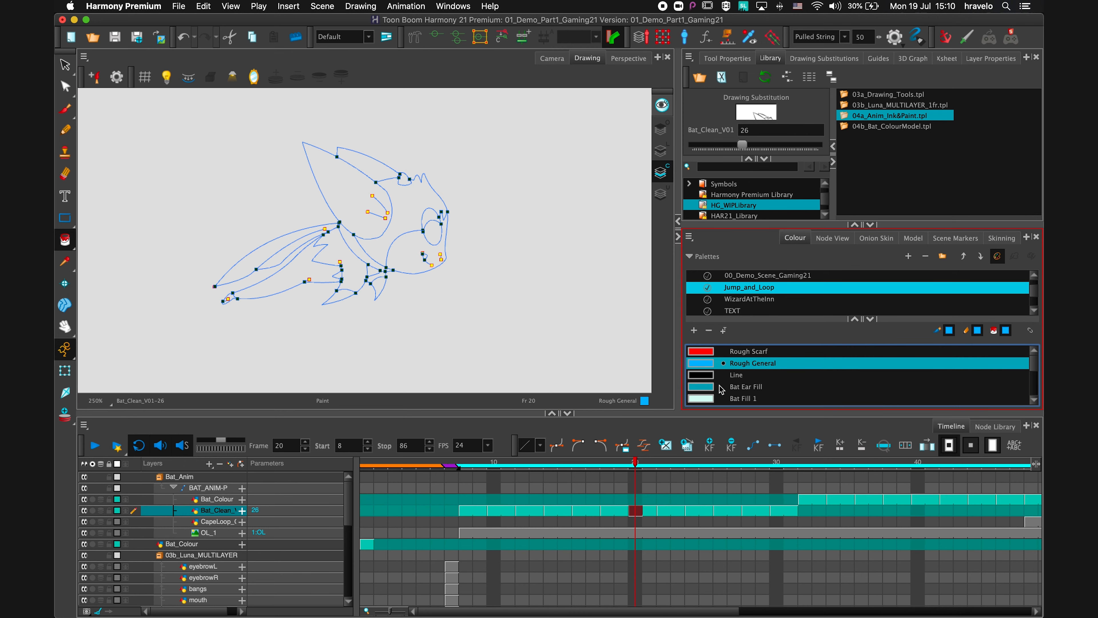
pyautogui.click(706, 389)
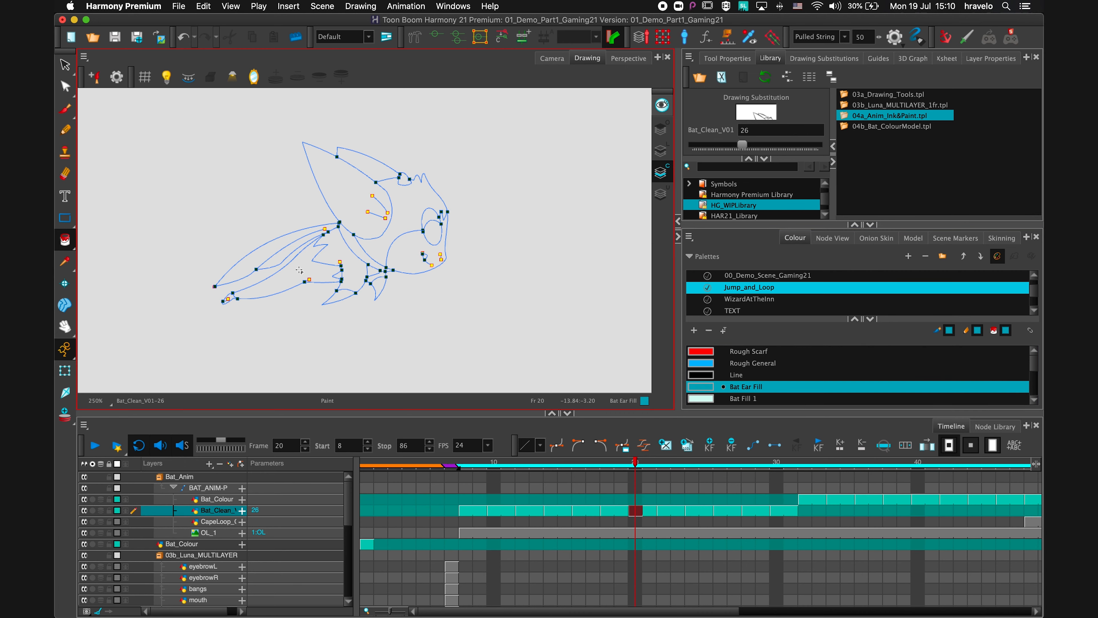
# Try filling the bat's body on the Colour Art layer with Bat Ear Fill, and undo it.
pyautogui.click(284, 287)
pyautogui.click(329, 261)
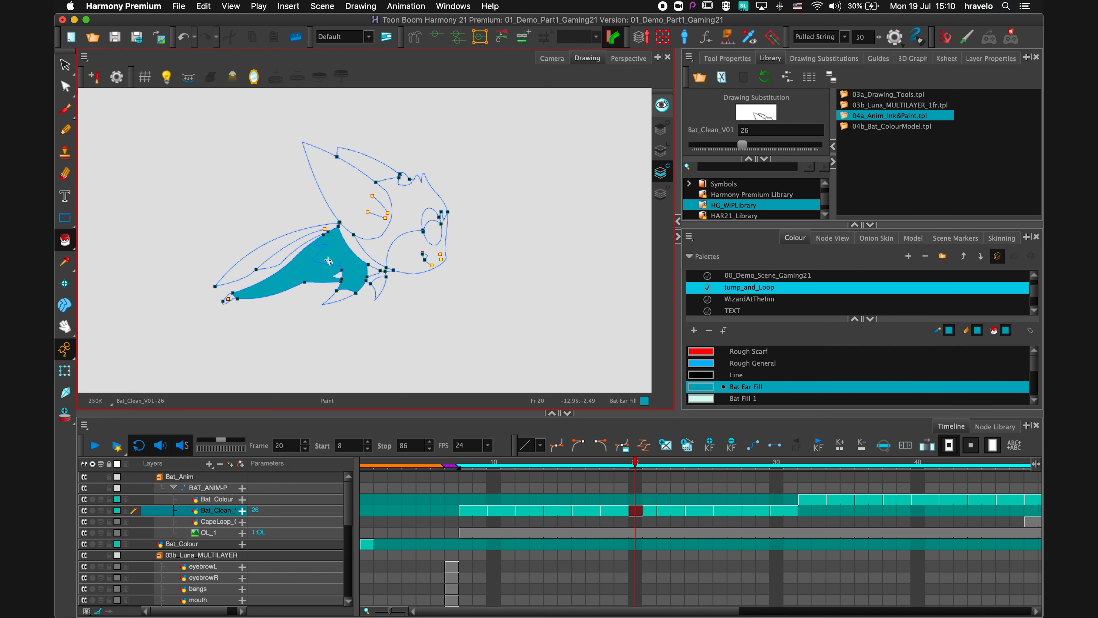
pyautogui.press('super+z')
pyautogui.press('super+z')
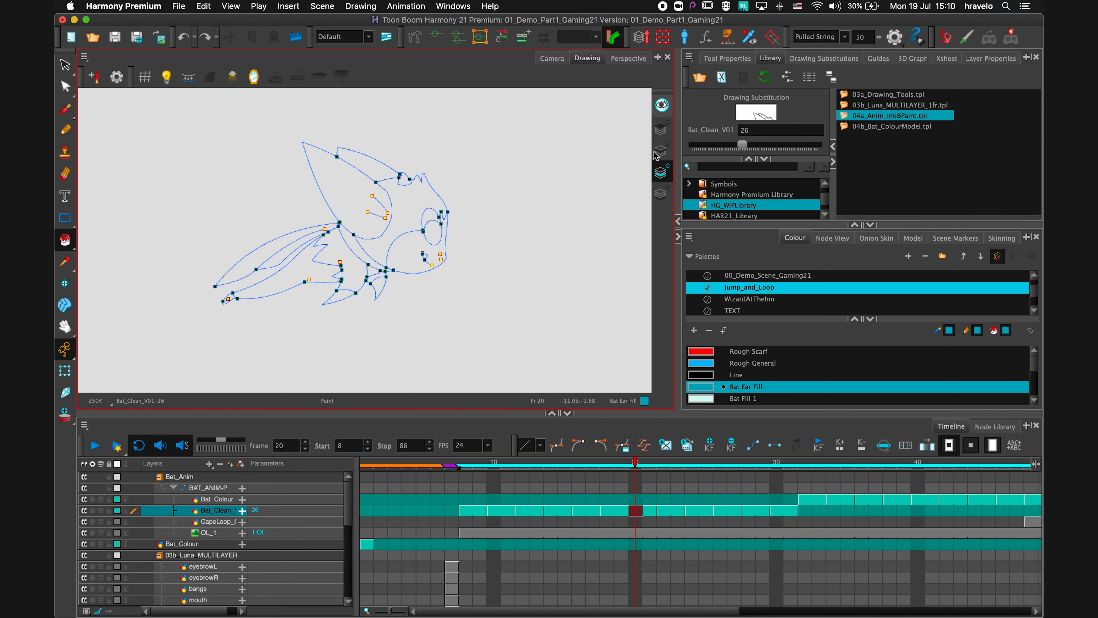
# Turn the art layer preview back on and load 04b_Bat_ColourModel.tpl into an enlarged Model view.
pyautogui.click(662, 105)
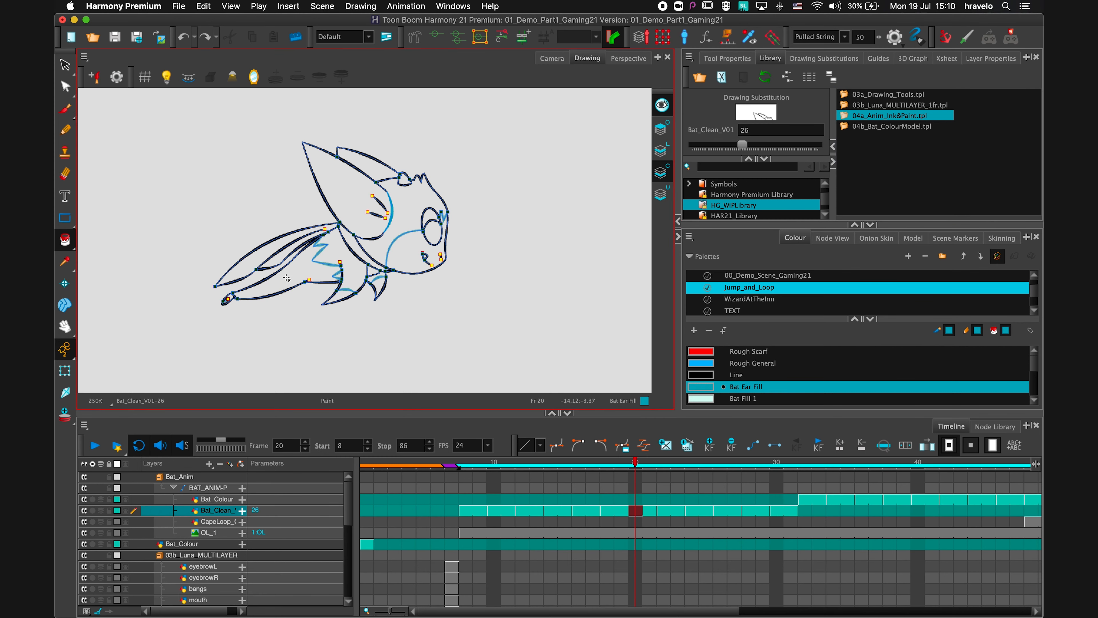
pyautogui.click(913, 237)
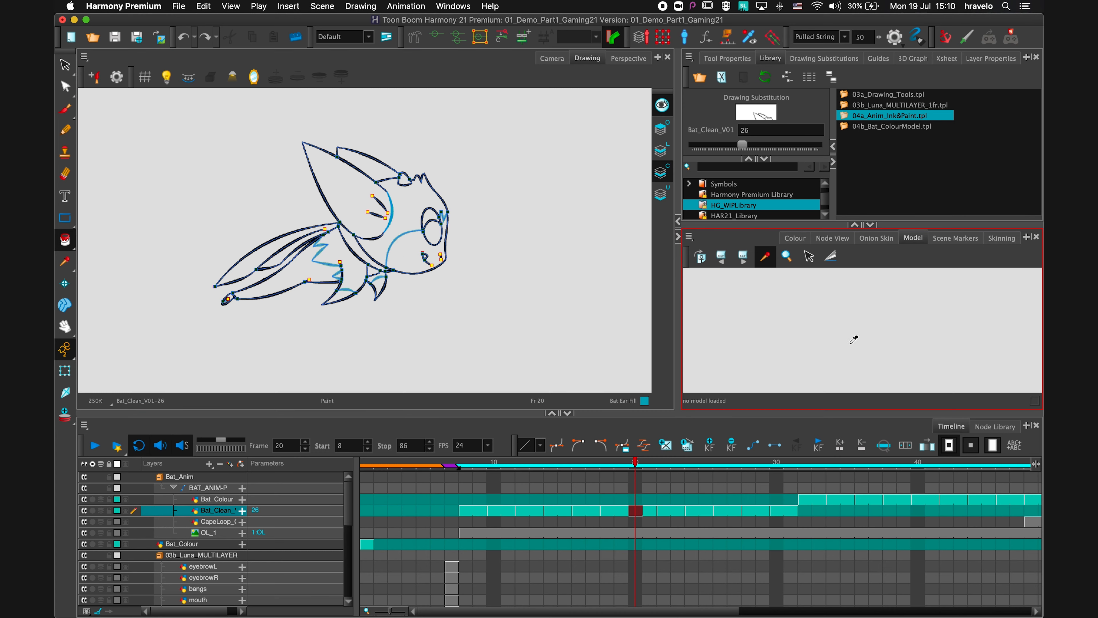
pyautogui.moveTo(846, 126); pyautogui.dragTo(875, 319)
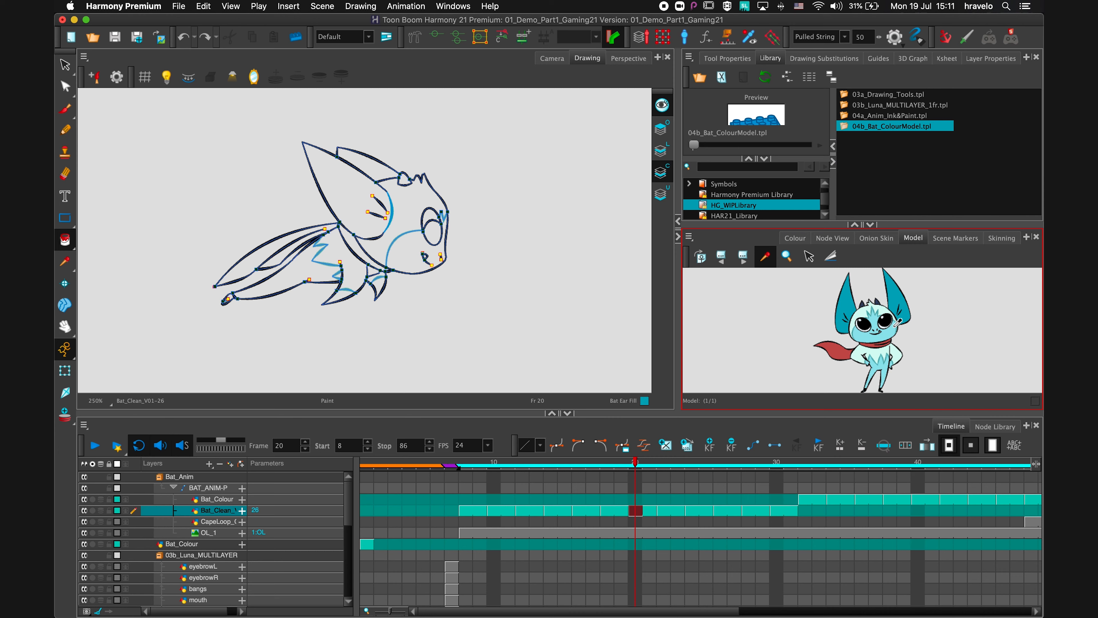
pyautogui.click(853, 225)
pyautogui.scroll(8, 947, 240)
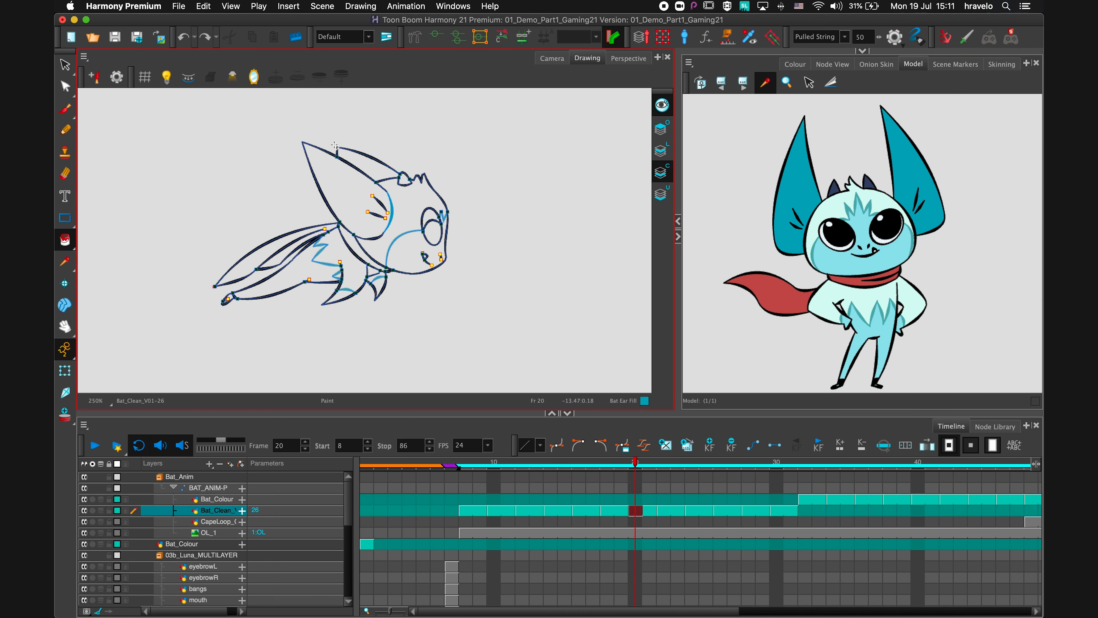
# Fill both of the bat's ears in the frame 20 drawing with Bat Ear Fill.
pyautogui.click(347, 181)
pyautogui.click(368, 174)
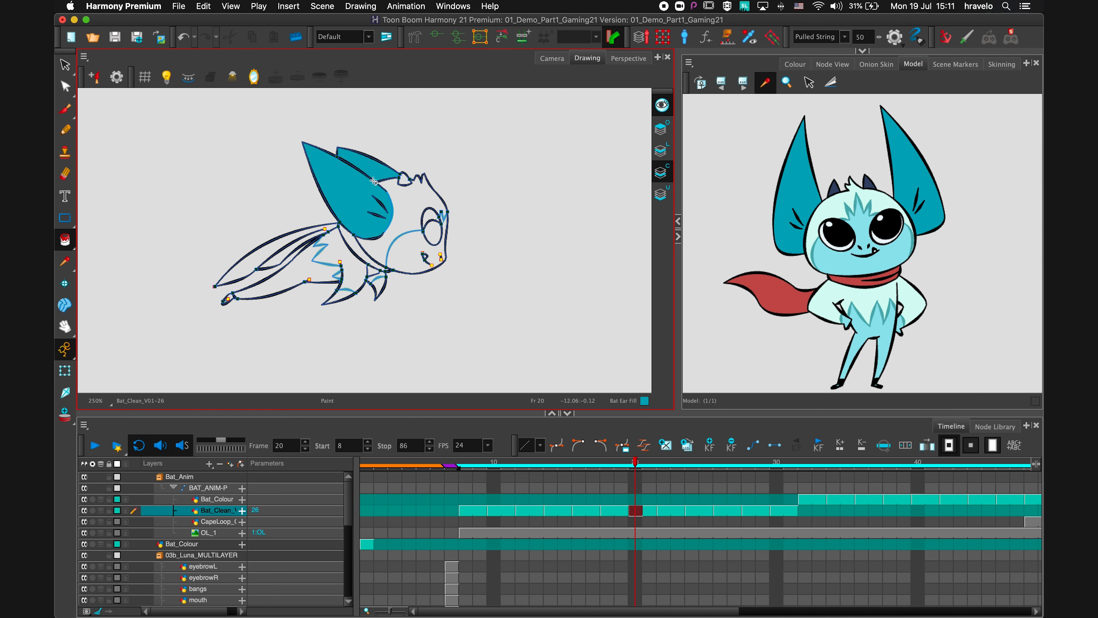
pyautogui.moveTo(556, 199); pyautogui.dragTo(556, 179)
# Fill the bat's head with Bat Fill 1 and its muzzle with Bat Fill 2, sampling both colours from the colour model.
pyautogui.click(857, 200)
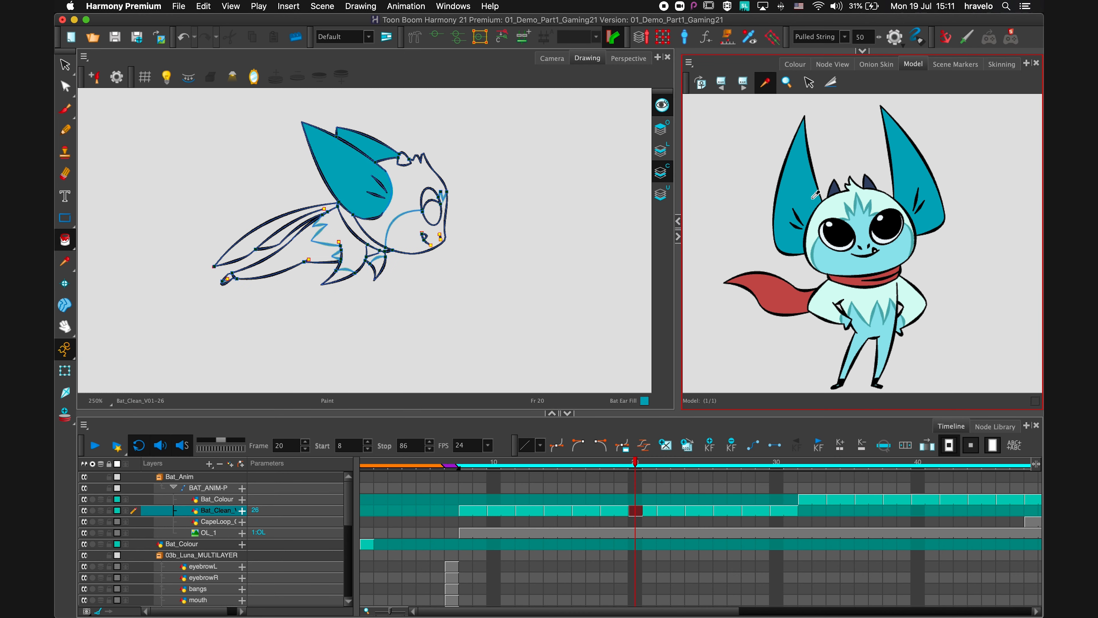
pyautogui.click(405, 197)
pyautogui.scroll(-2, 541, 216)
pyautogui.click(853, 262)
pyautogui.click(387, 202)
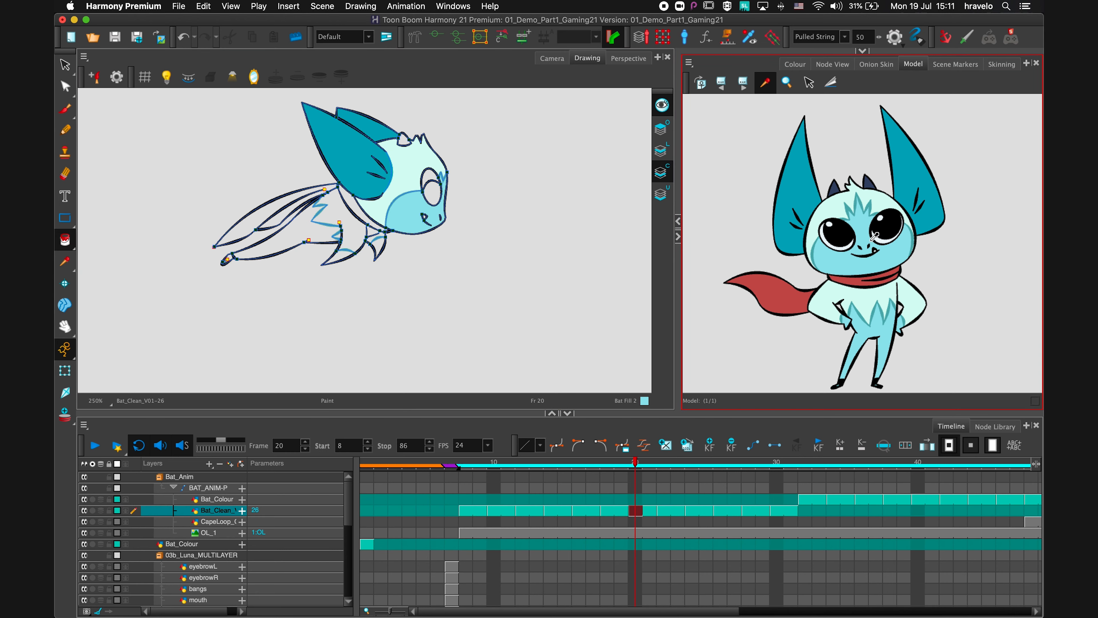
# Fill the pupil with the model's Line colour and paint the upper body with Bat Fill 1 in Paint Unpainted mode.
pyautogui.click(848, 231)
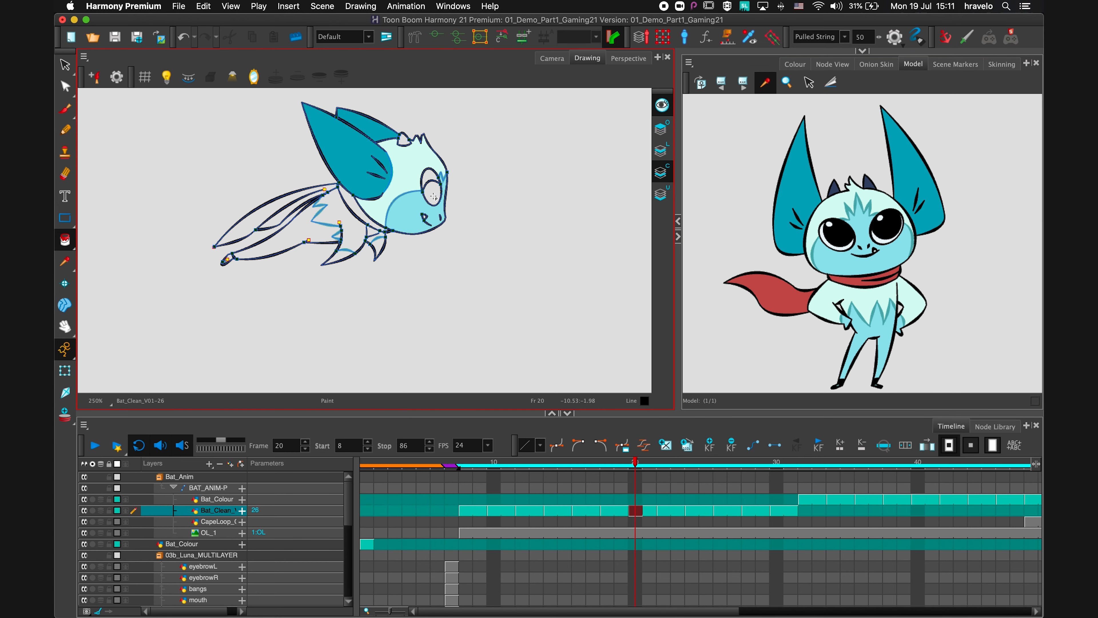
pyautogui.click(433, 197)
pyautogui.moveTo(65, 239); pyautogui.dragTo(124, 267)
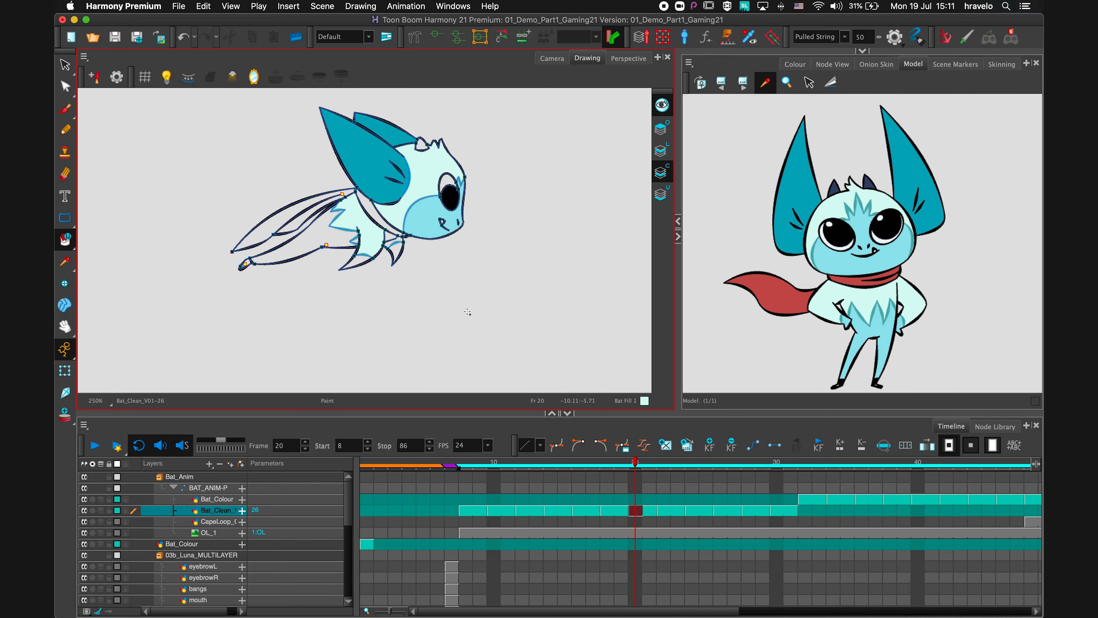
# Sample Bat Fill 2 from the colour model and fill the lower body, leg and hands with it.
pyautogui.scroll(5, 469, 294)
pyautogui.moveTo(554, 240); pyautogui.dragTo(561, 279)
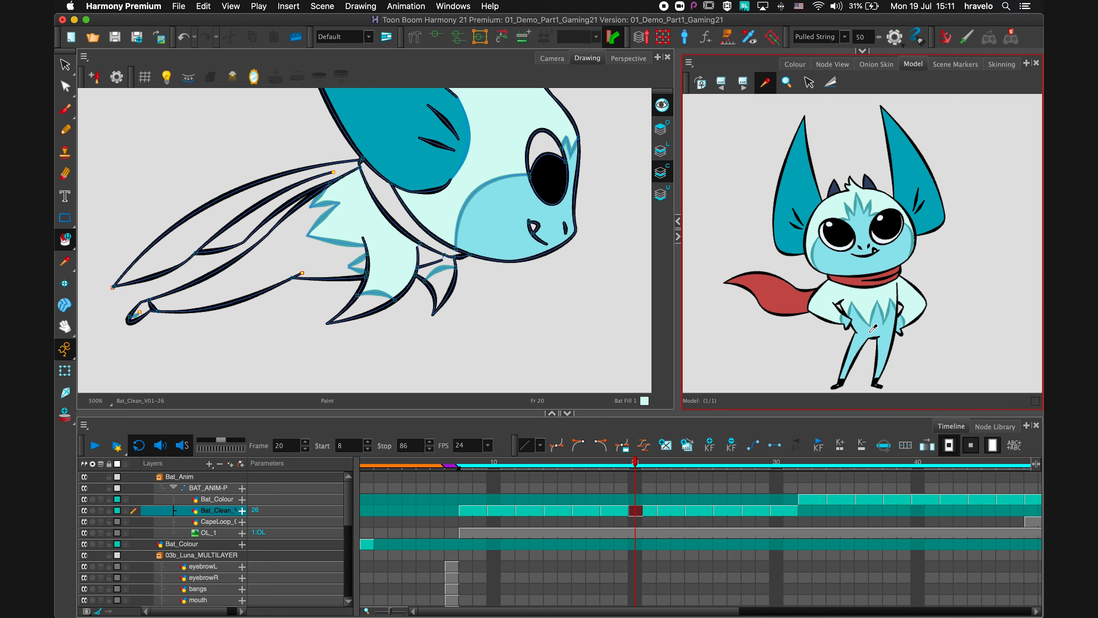
pyautogui.click(881, 324)
pyautogui.click(312, 284)
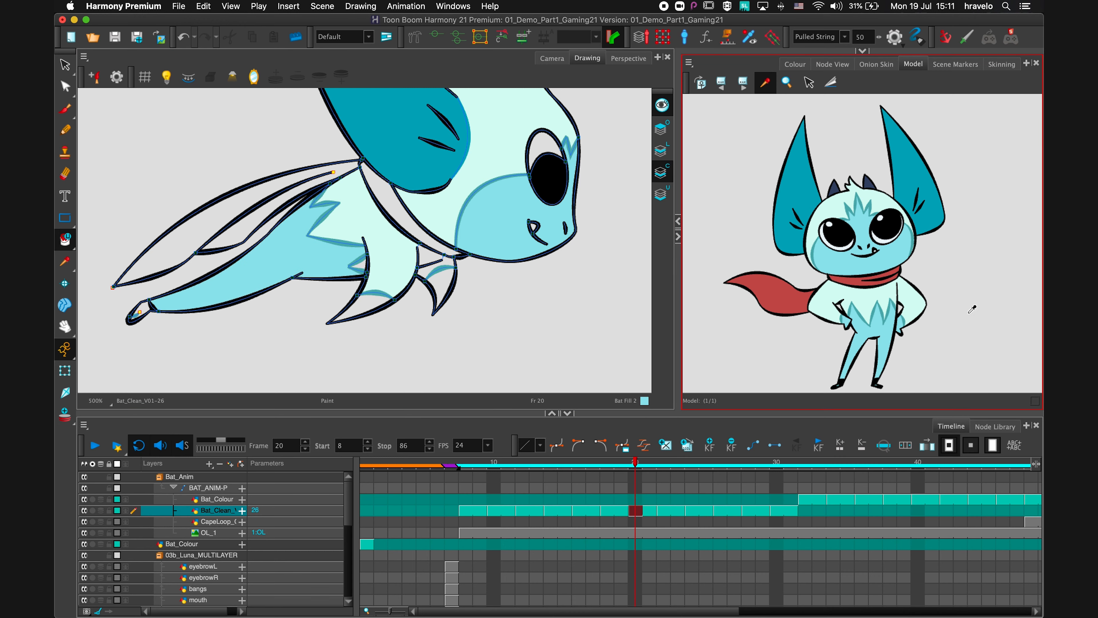
pyautogui.moveTo(889, 327); pyautogui.dragTo(920, 318)
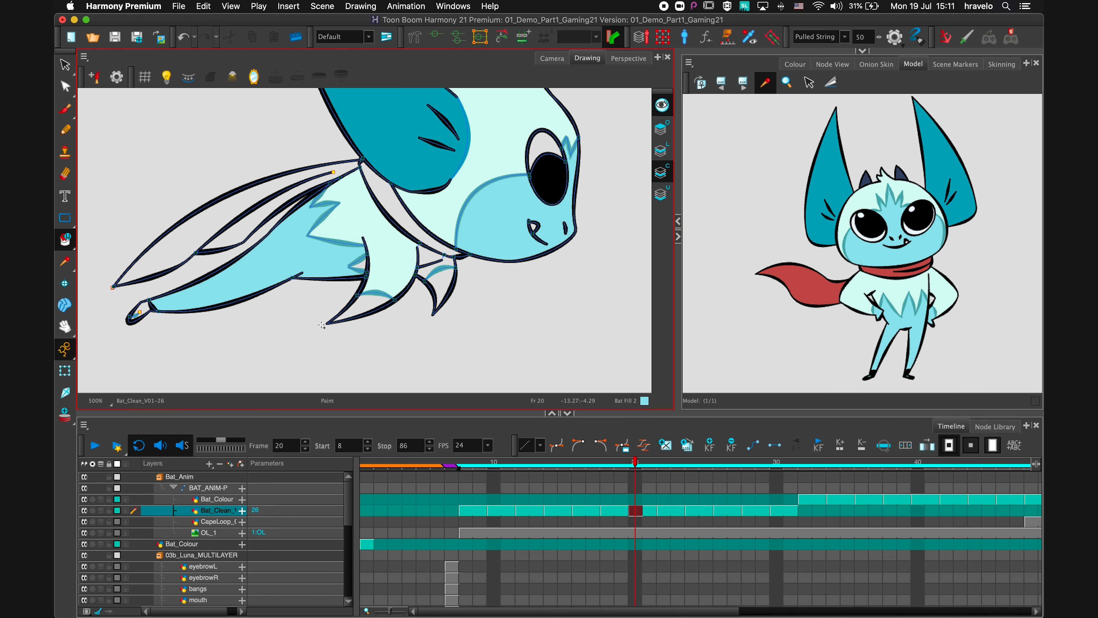
pyautogui.moveTo(324, 313)
pyautogui.mouseDown()
pyautogui.moveTo(437, 291)
pyautogui.moveTo(454, 336)
pyautogui.mouseUp()
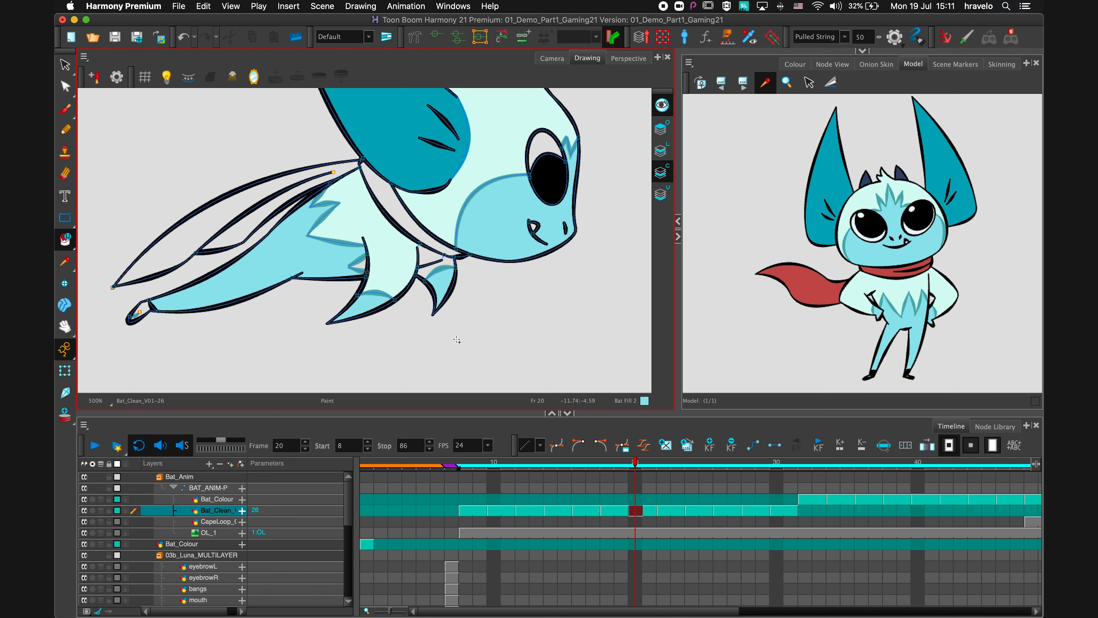
# Sample Scarf Fill 1 from the colour model and paint the scarf's collar and trailing ends.
pyautogui.click(891, 279)
pyautogui.click(878, 270)
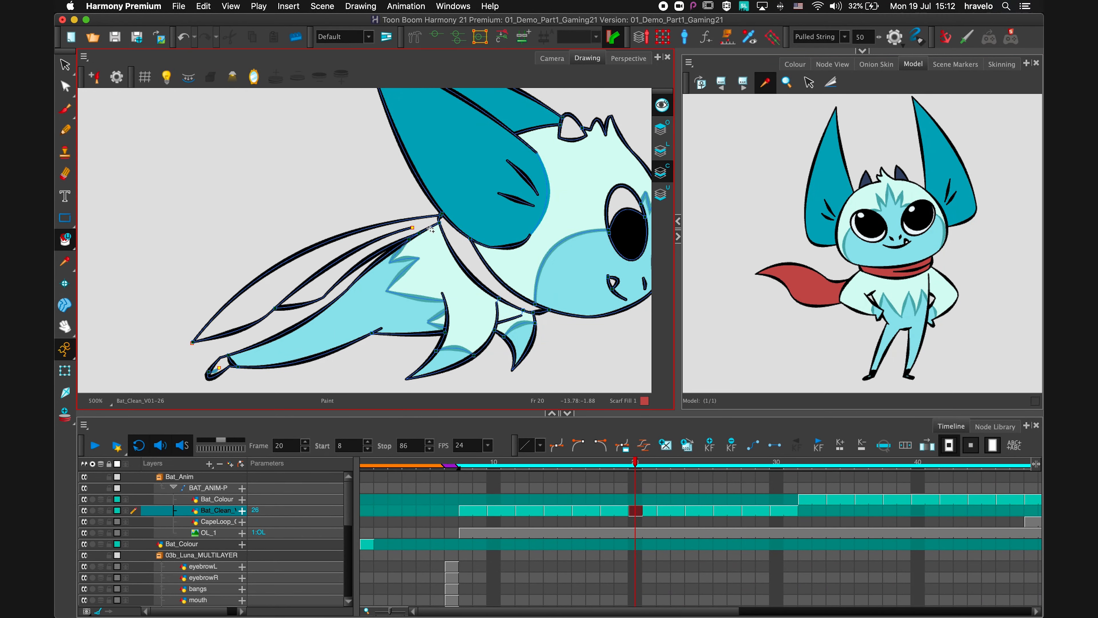
pyautogui.moveTo(454, 235); pyautogui.dragTo(264, 263)
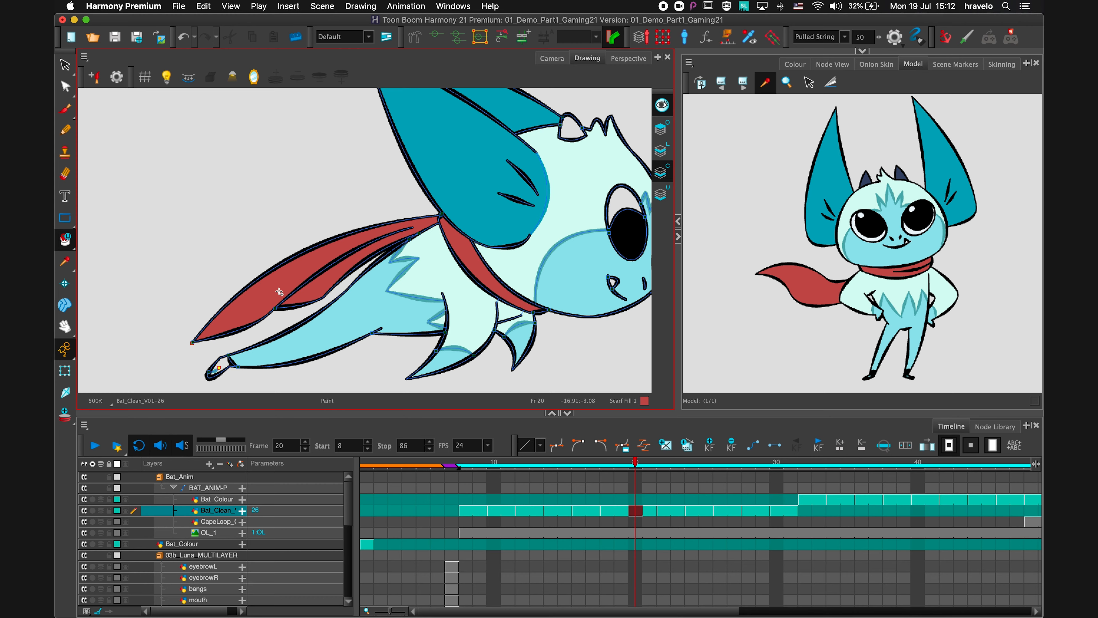
# Fill the bat's horn with the Bat Horns Fill colour sampled from the colour model.
pyautogui.hscroll(5, 279, 292)
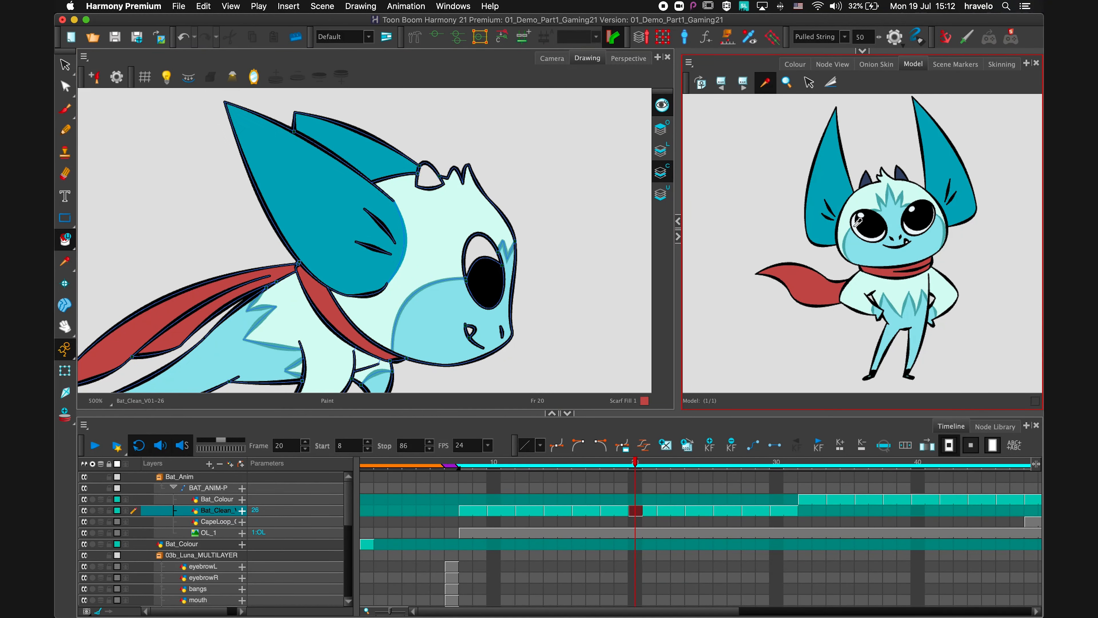
pyautogui.click(863, 184)
pyautogui.click(424, 176)
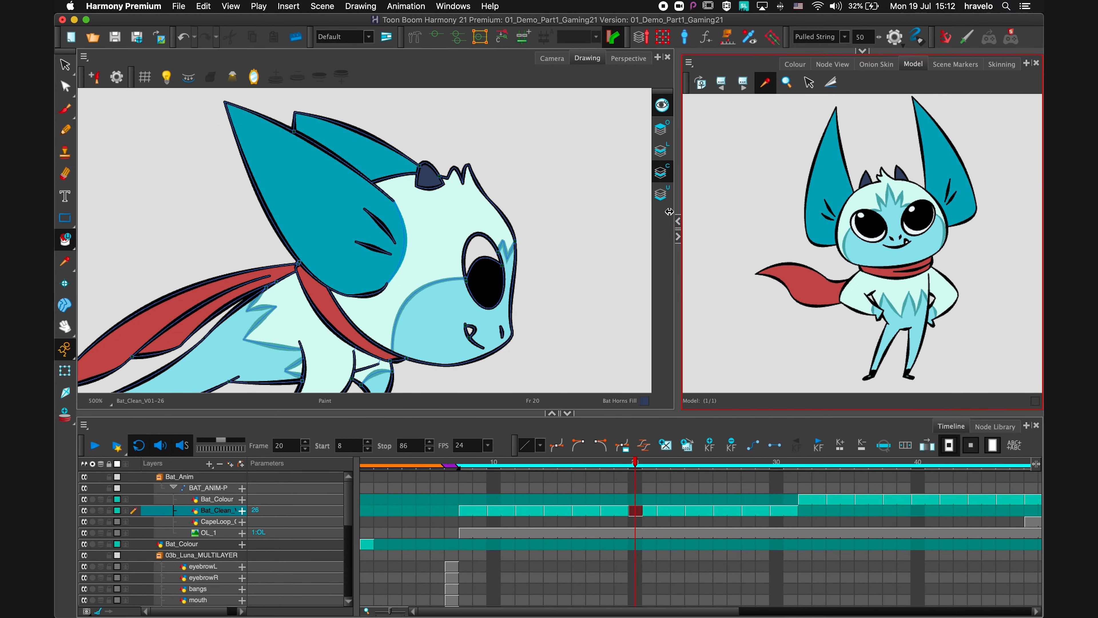
# Fill the white of the eye and the tooth with the Eyewhite/Highlight/Tooth colour.
pyautogui.click(481, 242)
pyautogui.hscroll(-3, 544, 268)
pyautogui.scroll(-2, 544, 268)
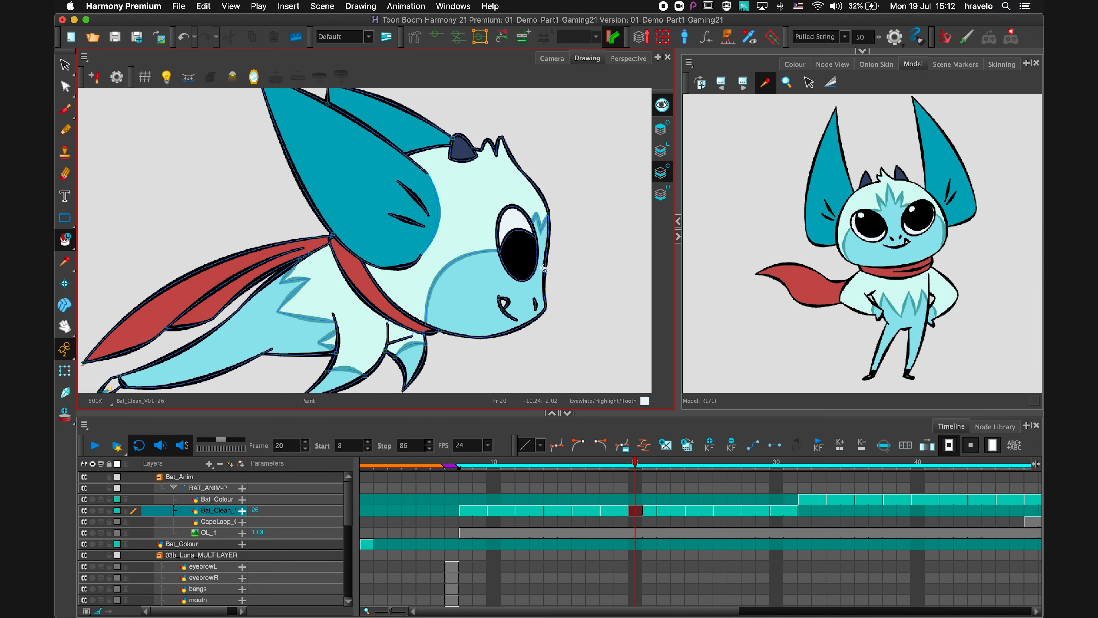
pyautogui.press('1')
pyautogui.press('1')
pyautogui.press('2')
pyautogui.press('2')
pyautogui.press('2')
pyautogui.press('2')
pyautogui.moveTo(539, 288)
pyautogui.mouseDown()
pyautogui.moveTo(485, 273)
pyautogui.moveTo(471, 256)
pyautogui.mouseUp()
pyautogui.press('2')
pyautogui.press('2')
pyautogui.press('2')
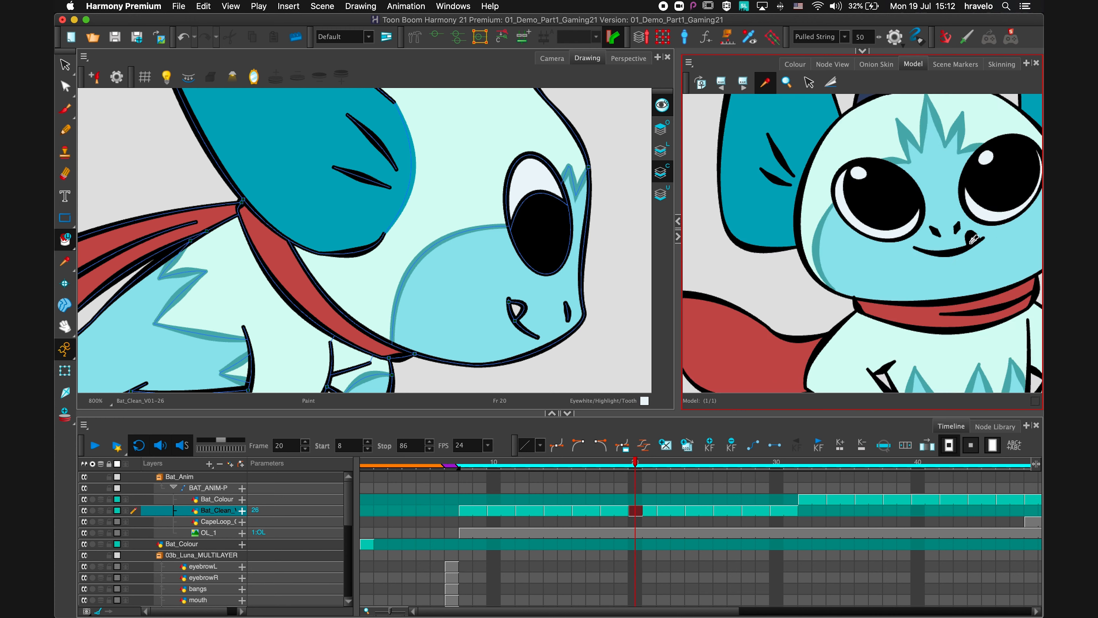
pyautogui.press('1')
pyautogui.press('1')
pyautogui.press('1')
pyautogui.press('1')
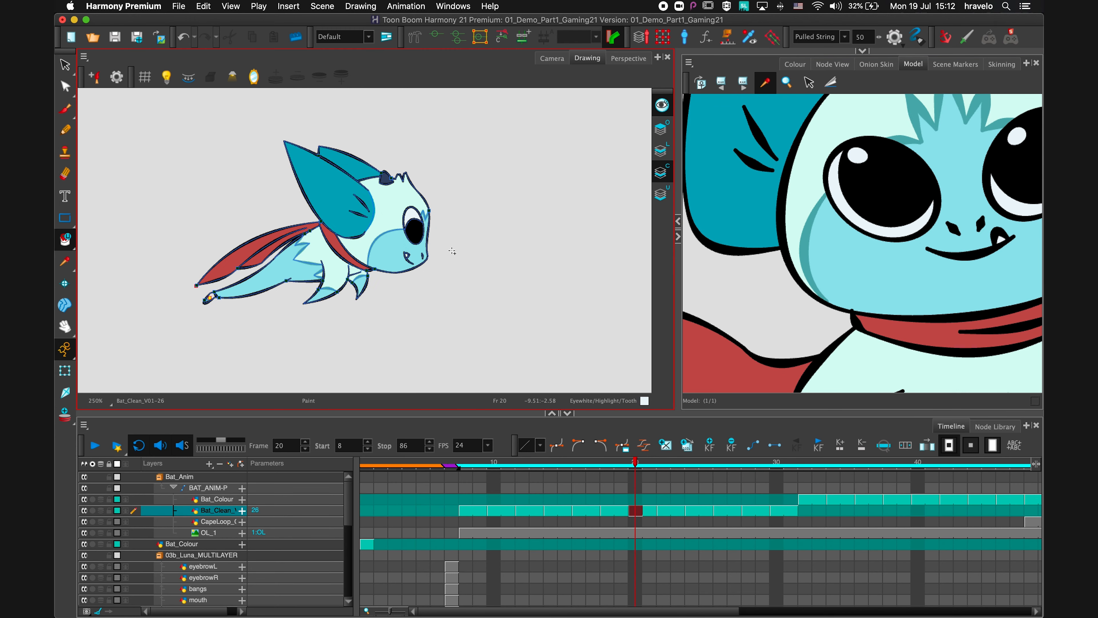
# Sample the black Line colour from the model's foot and fill the bat's foot with it.
pyautogui.scroll(-15, 865, 225)
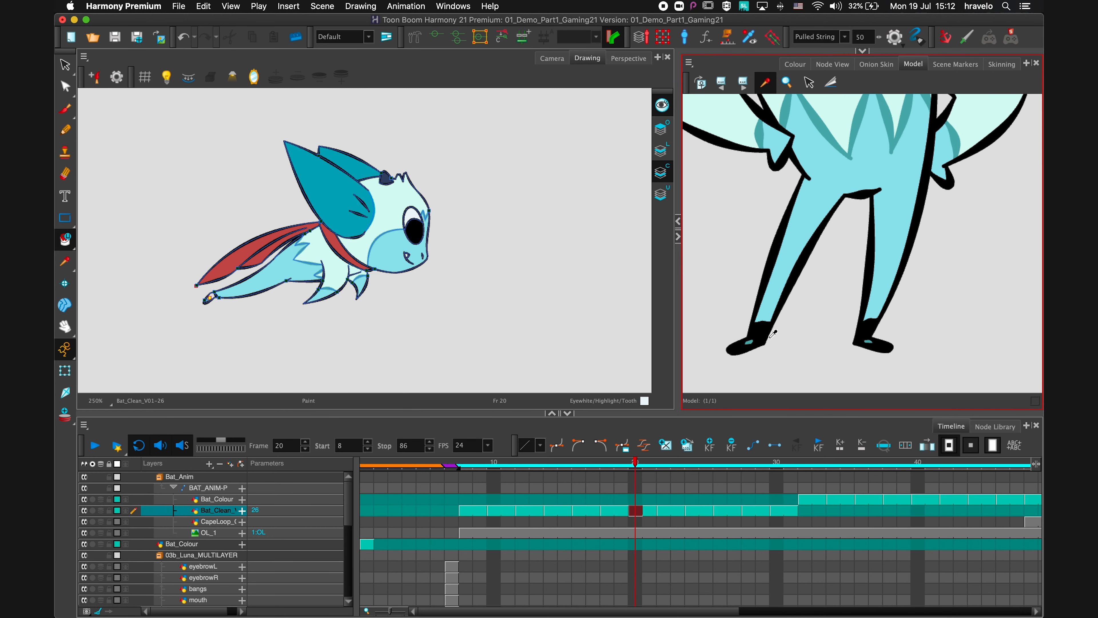
pyautogui.click(764, 335)
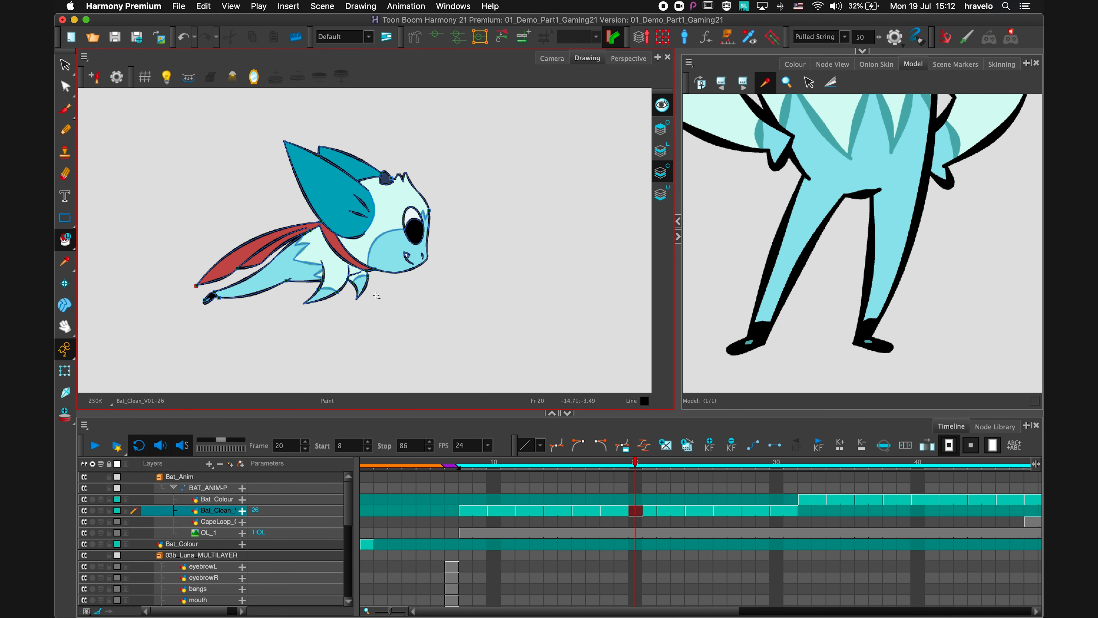
pyautogui.moveTo(328, 305); pyautogui.dragTo(352, 332)
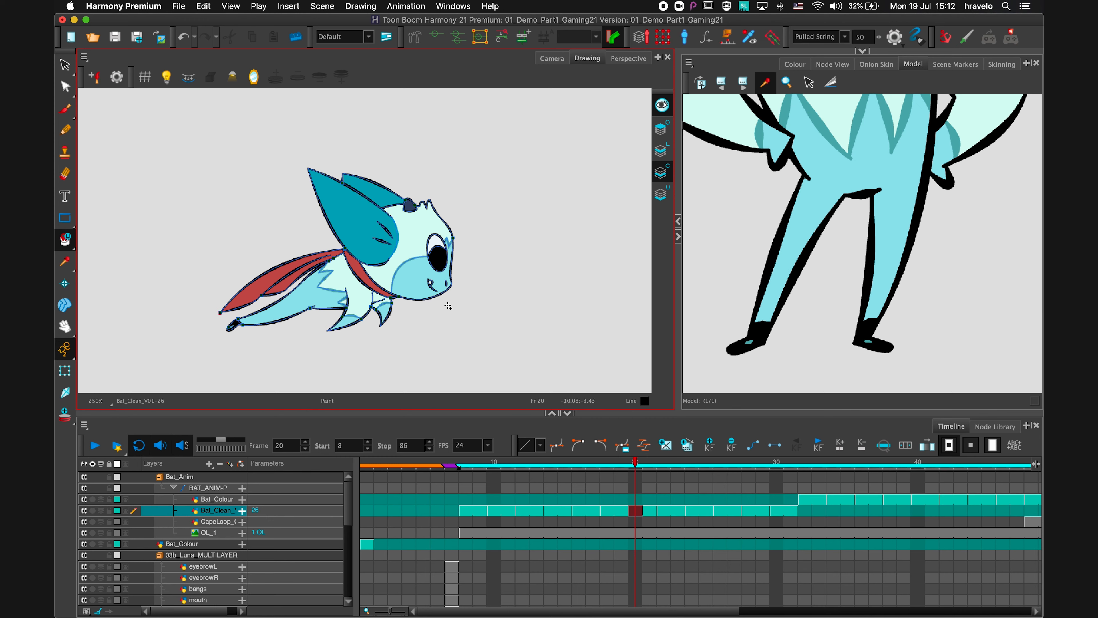
pyautogui.press('2')
pyautogui.press('2')
pyautogui.press('2')
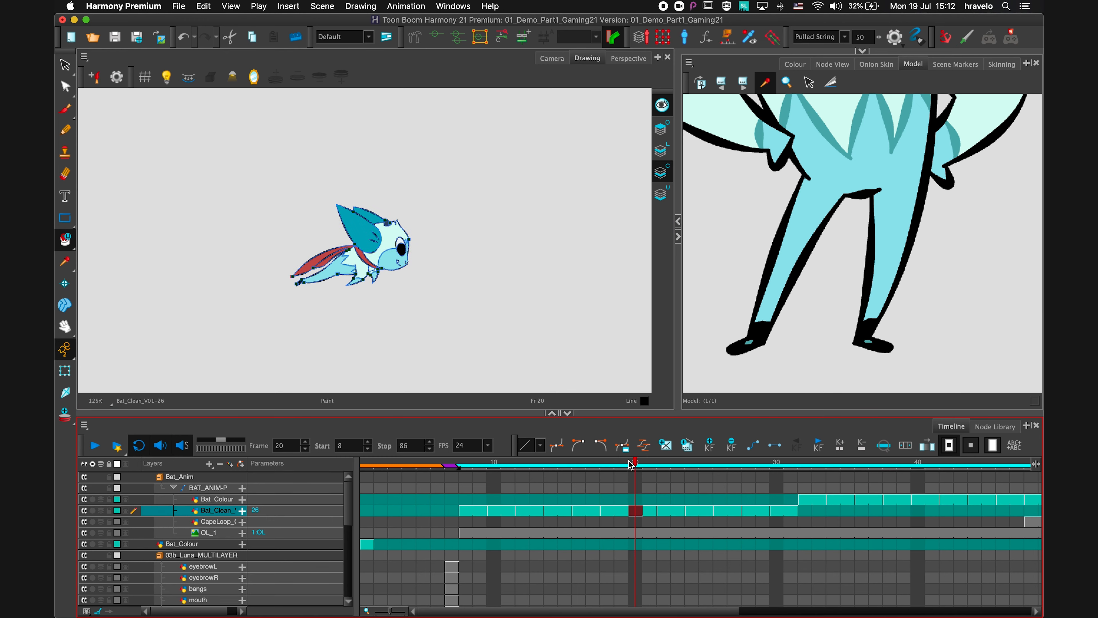
# Show the onion skin and extend its range over the bat's clean drawings before and after frame 20.
pyautogui.moveTo(631, 465)
pyautogui.mouseDown()
pyautogui.moveTo(479, 465)
pyautogui.moveTo(662, 466)
pyautogui.moveTo(634, 465)
pyautogui.mouseUp()
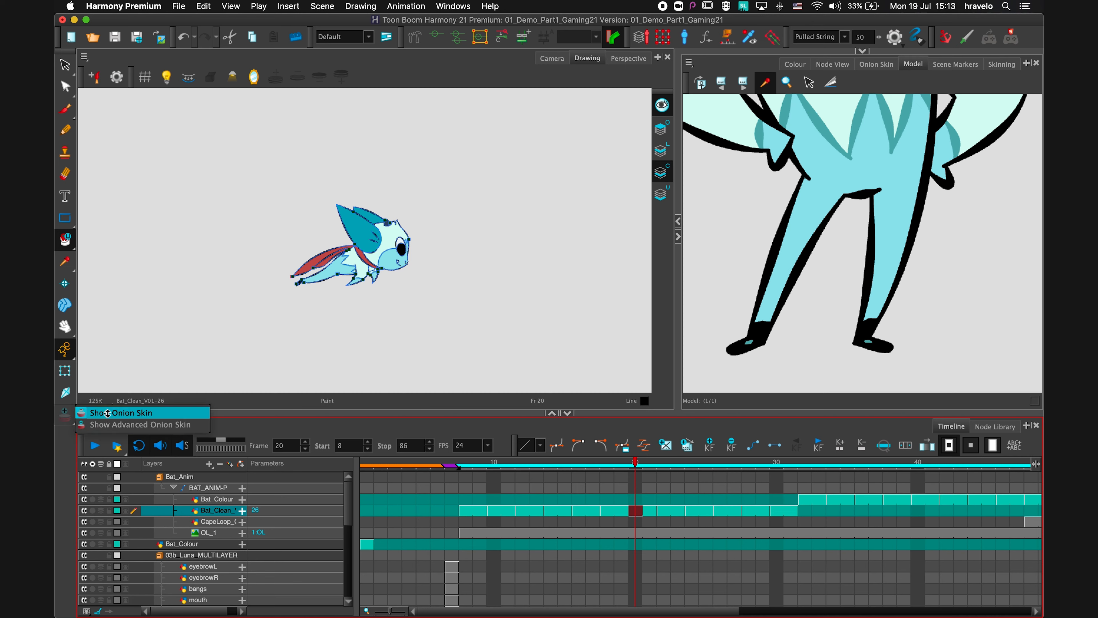
pyautogui.hotkey('alt', 'o')
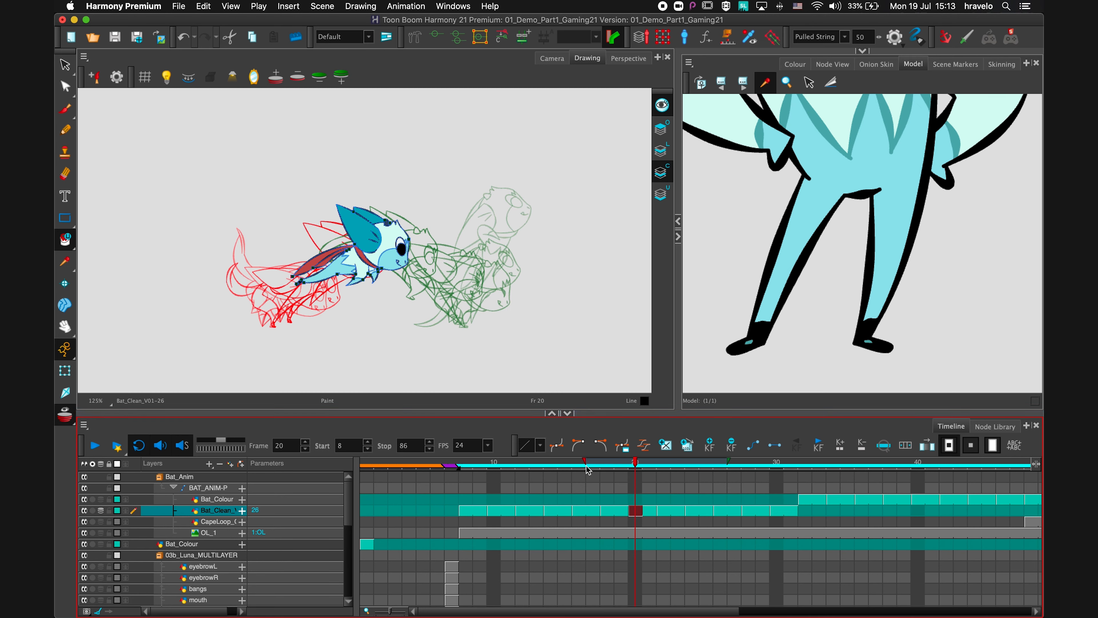
pyautogui.moveTo(589, 463); pyautogui.dragTo(461, 461)
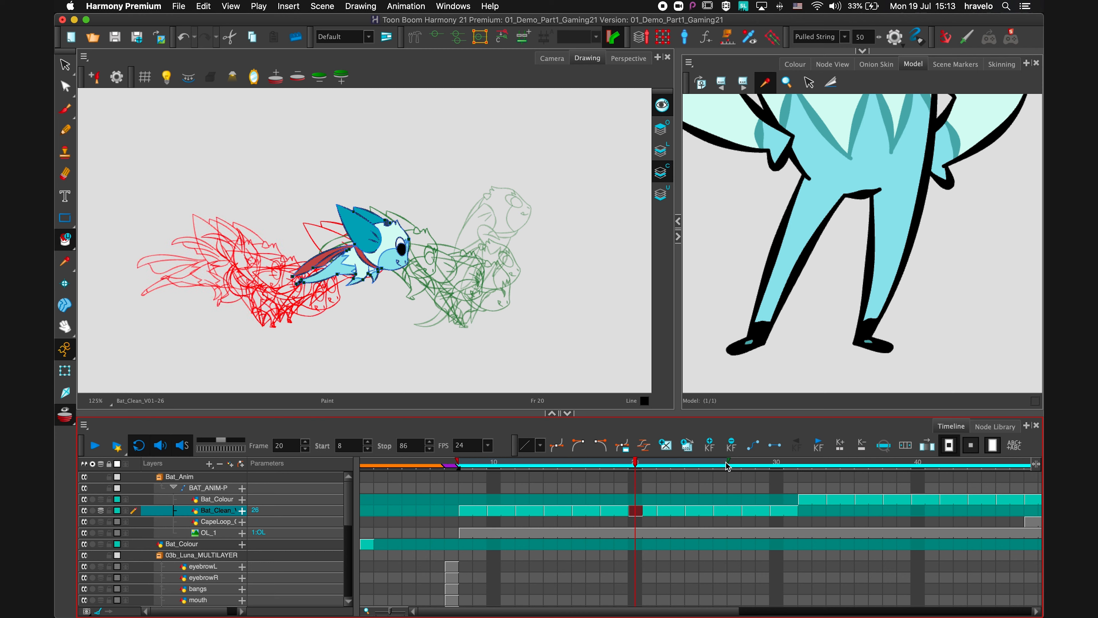
pyautogui.moveTo(732, 464); pyautogui.dragTo(785, 463)
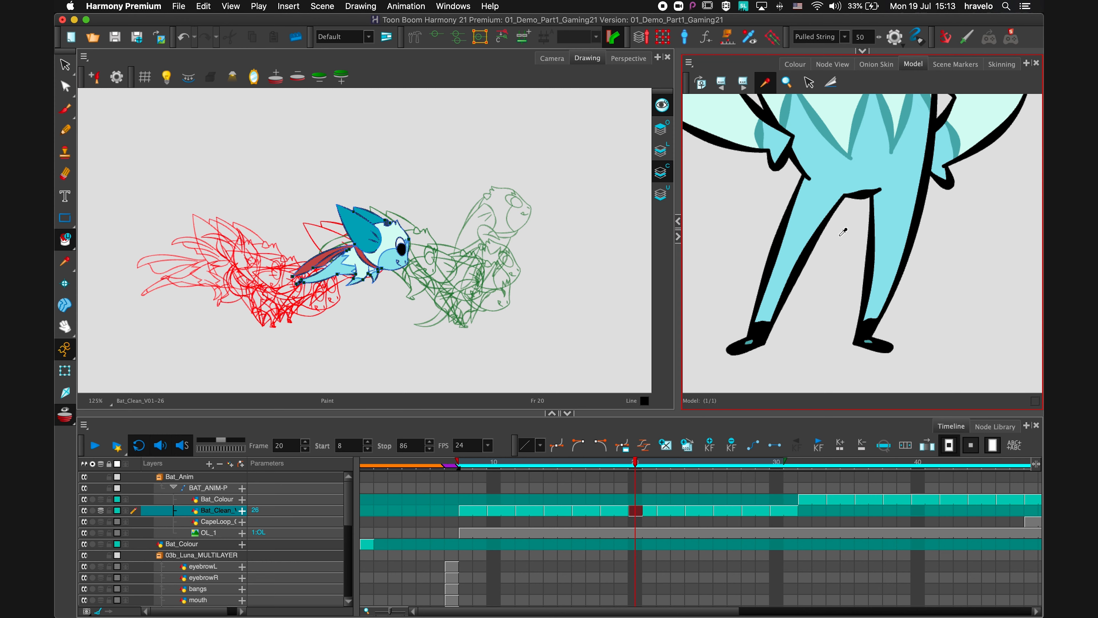
# Keep the Paint Unpainted mode and enable Apply to All Frames in the Paint tool's options.
pyautogui.scroll(15, 826, 251)
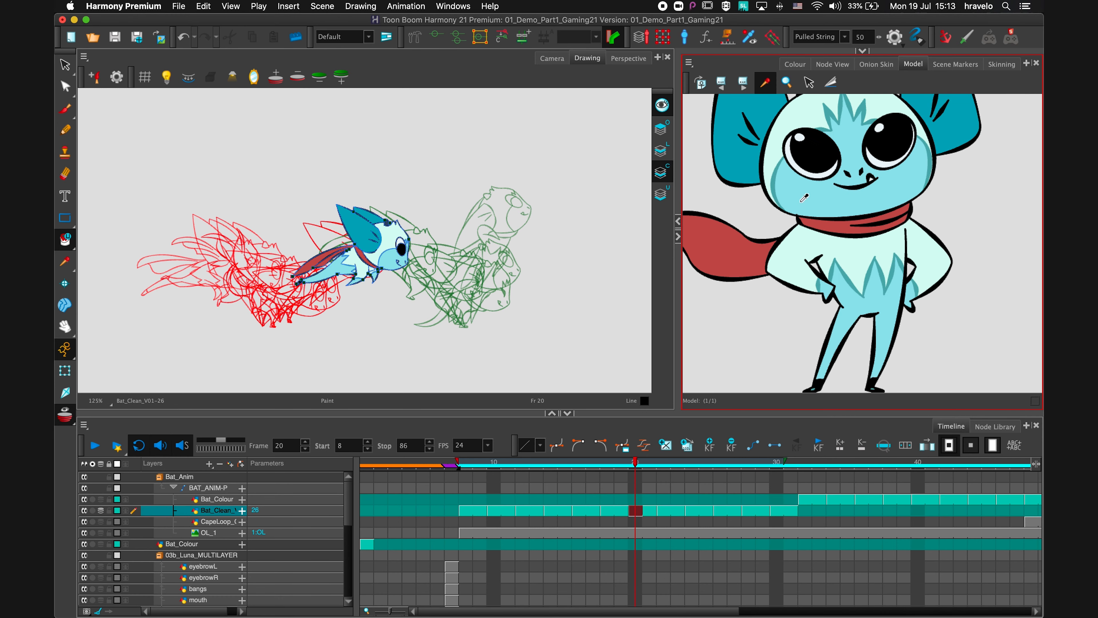
pyautogui.click(863, 51)
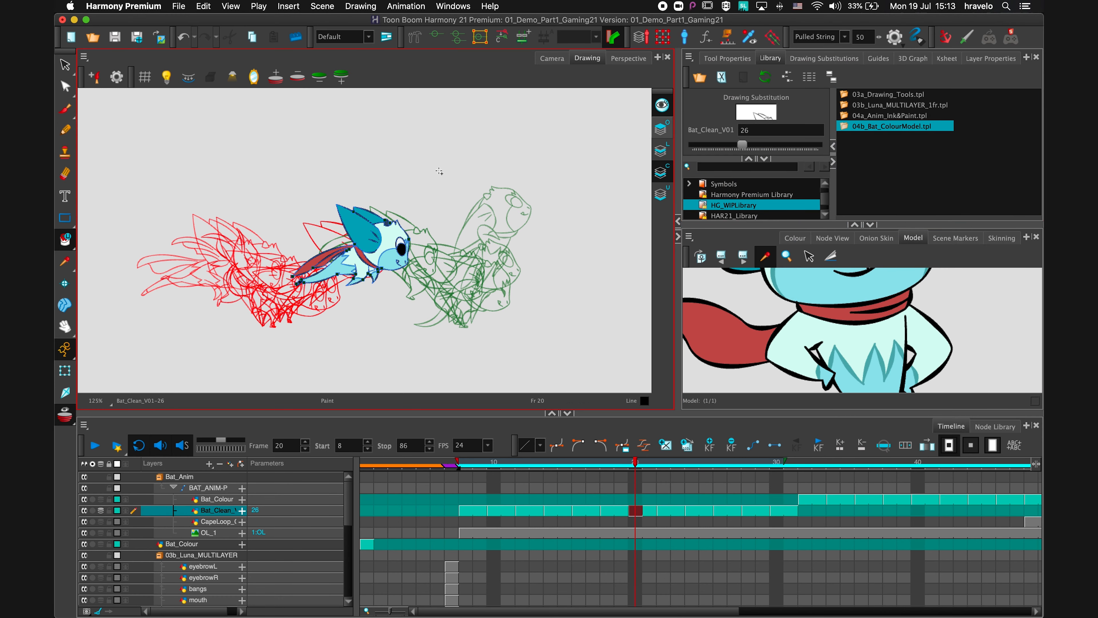
pyautogui.moveTo(65, 241); pyautogui.dragTo(119, 264)
pyautogui.click(727, 58)
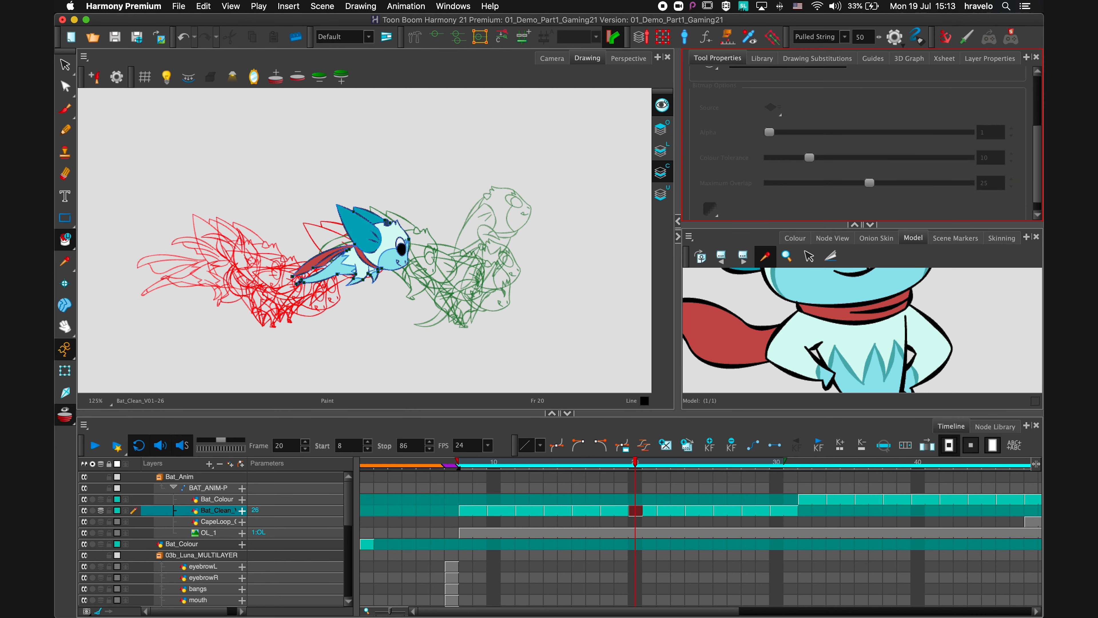
pyautogui.scroll(5, 1036, 118)
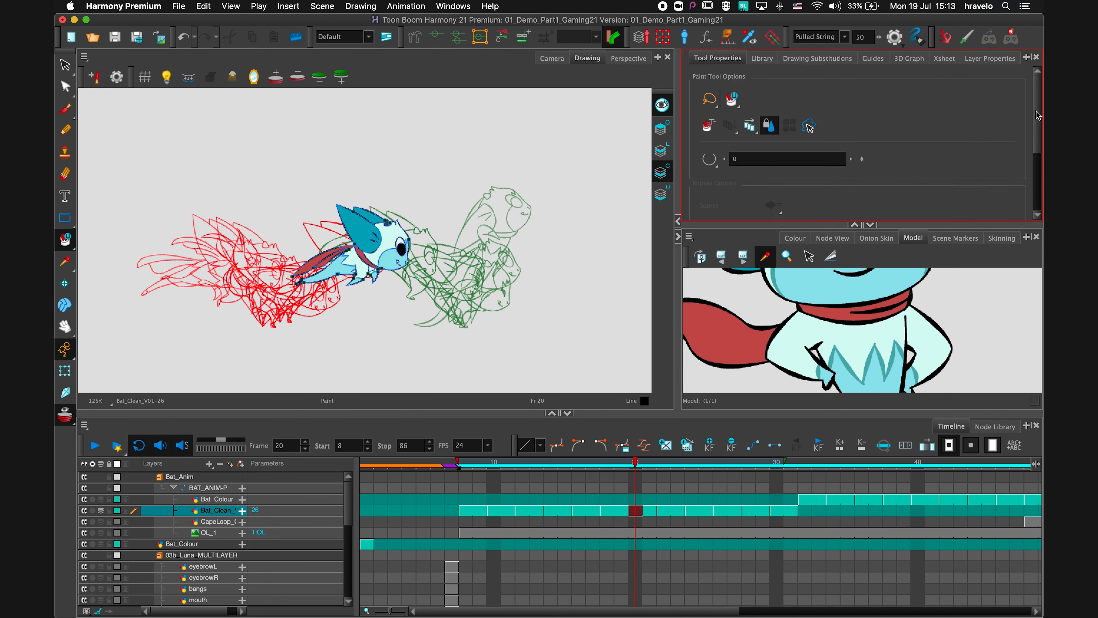
pyautogui.click(749, 126)
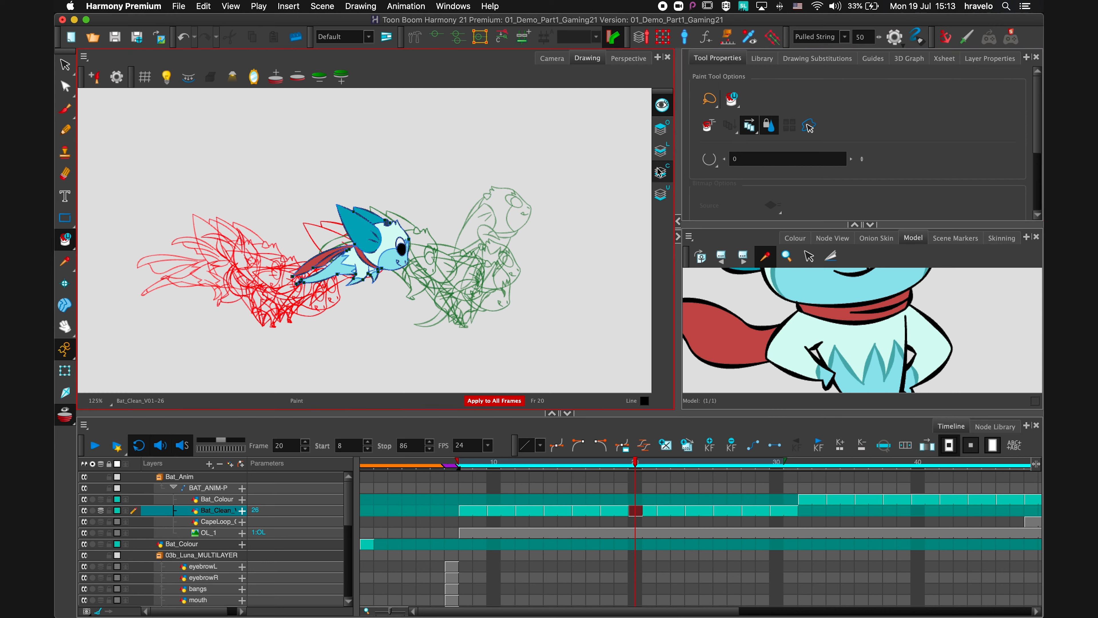
# Sample Bat Ear Fill from the colour model and paint across the onion-skinned ears to fill them on all frames.
pyautogui.scroll(10, 865, 324)
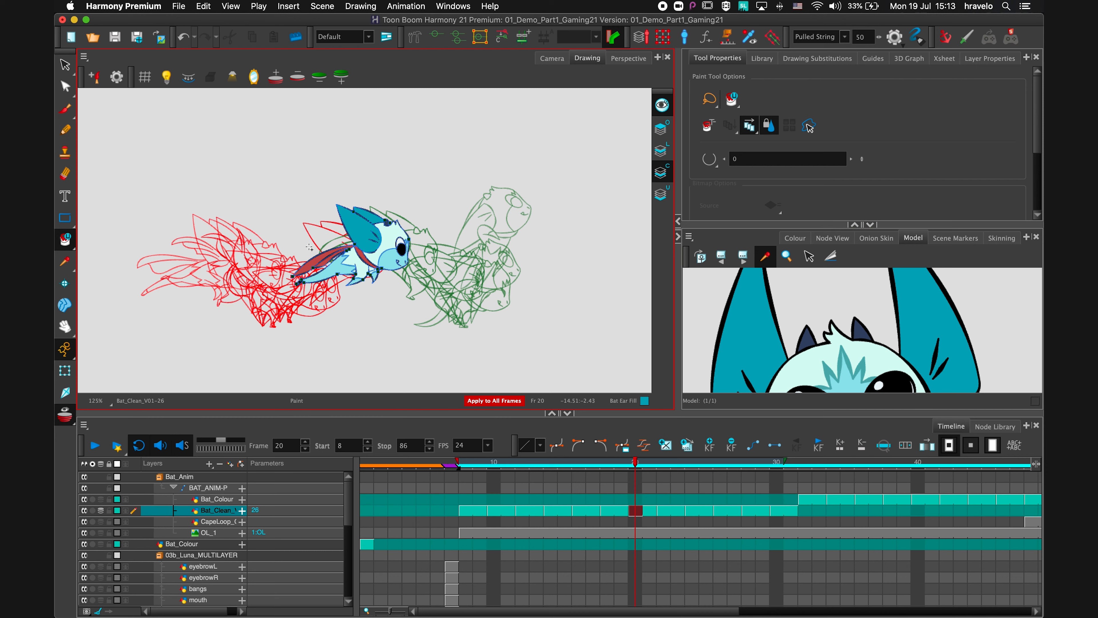
pyautogui.moveTo(412, 244); pyautogui.dragTo(402, 266)
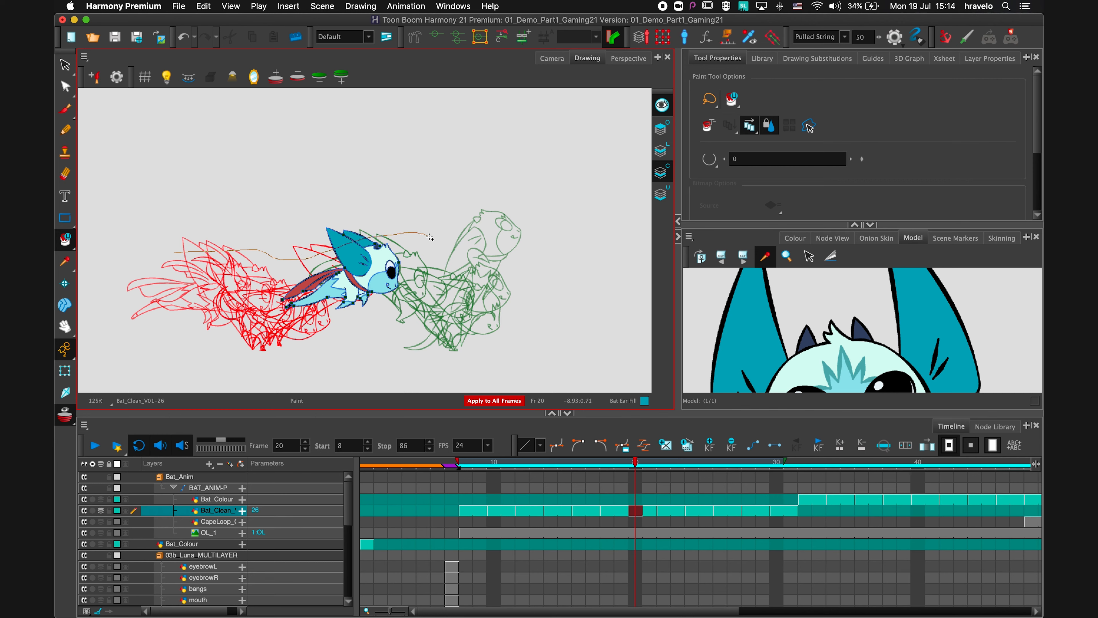
pyautogui.moveTo(456, 260); pyautogui.dragTo(457, 261)
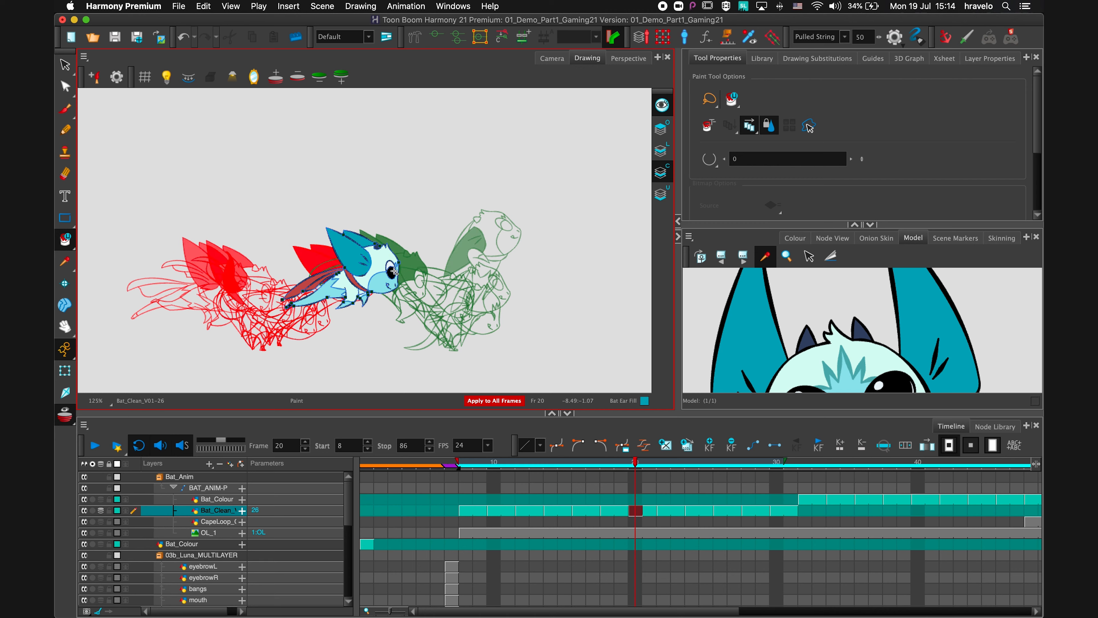
# Check the ear fills from frame 8 to frame 31 and turn off Apply to All Frames.
pyautogui.moveTo(561, 461)
pyautogui.mouseDown()
pyautogui.moveTo(479, 457)
pyautogui.moveTo(659, 473)
pyautogui.moveTo(786, 464)
pyautogui.moveTo(474, 458)
pyautogui.mouseUp()
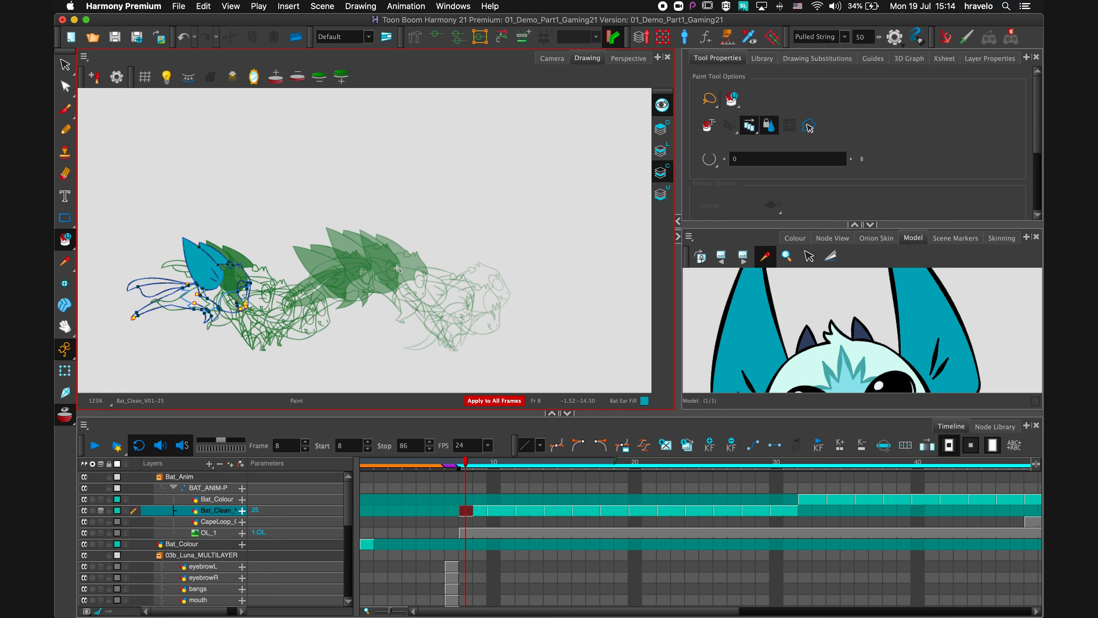
pyautogui.moveTo(485, 465); pyautogui.dragTo(795, 464)
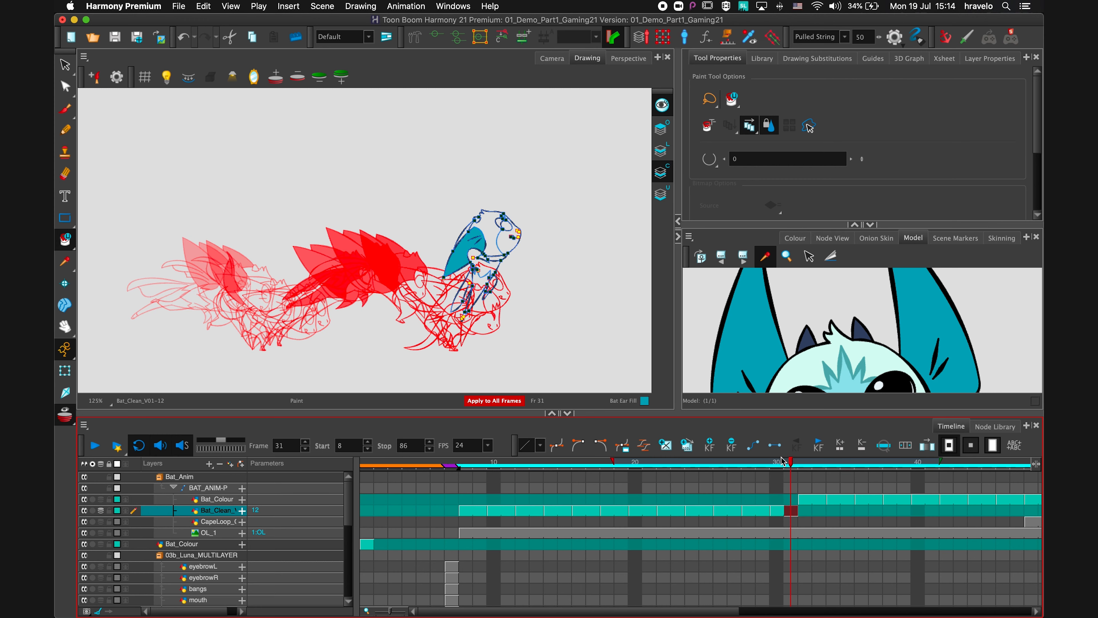
pyautogui.click(749, 126)
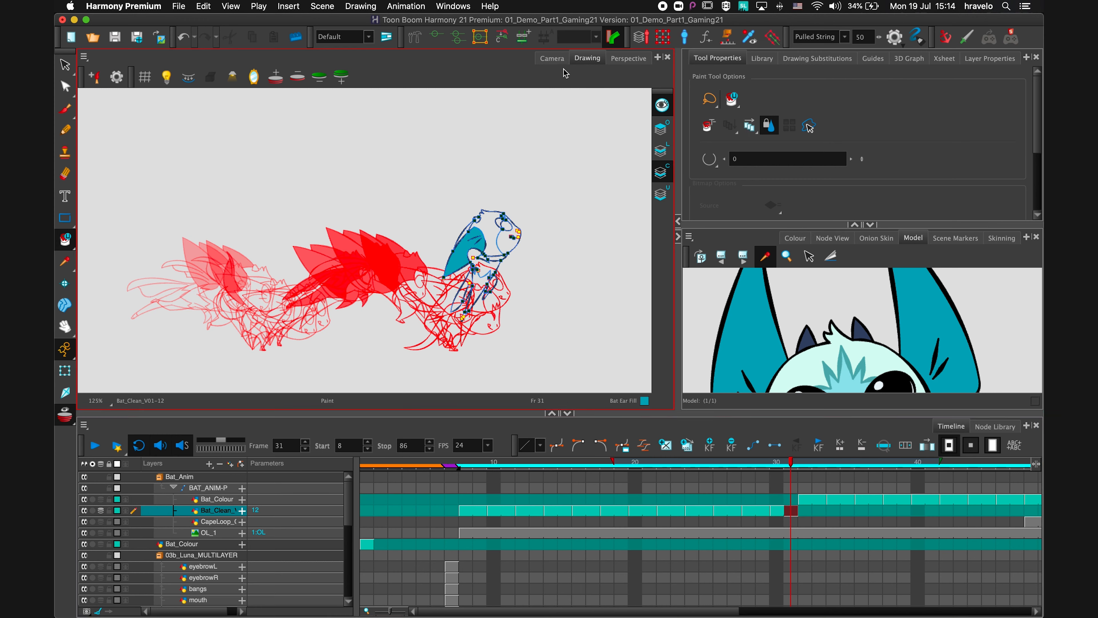
# Hide the onion skin in the Camera view and set the playback start to frame 32.
pyautogui.click(557, 61)
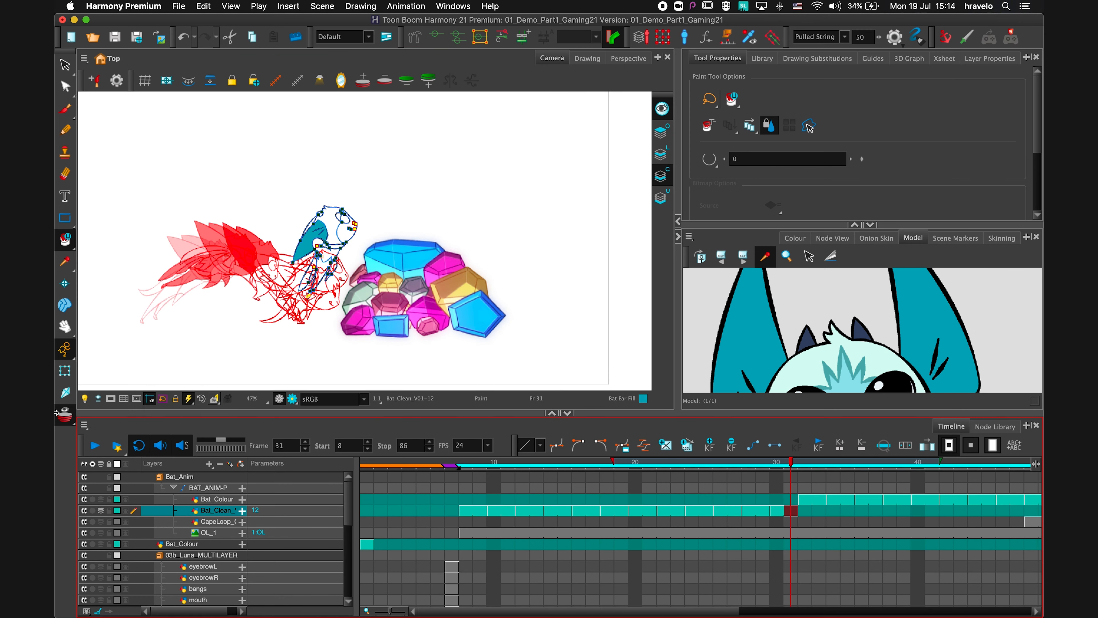
pyautogui.hotkey('alt', 'o')
pyautogui.click(810, 466)
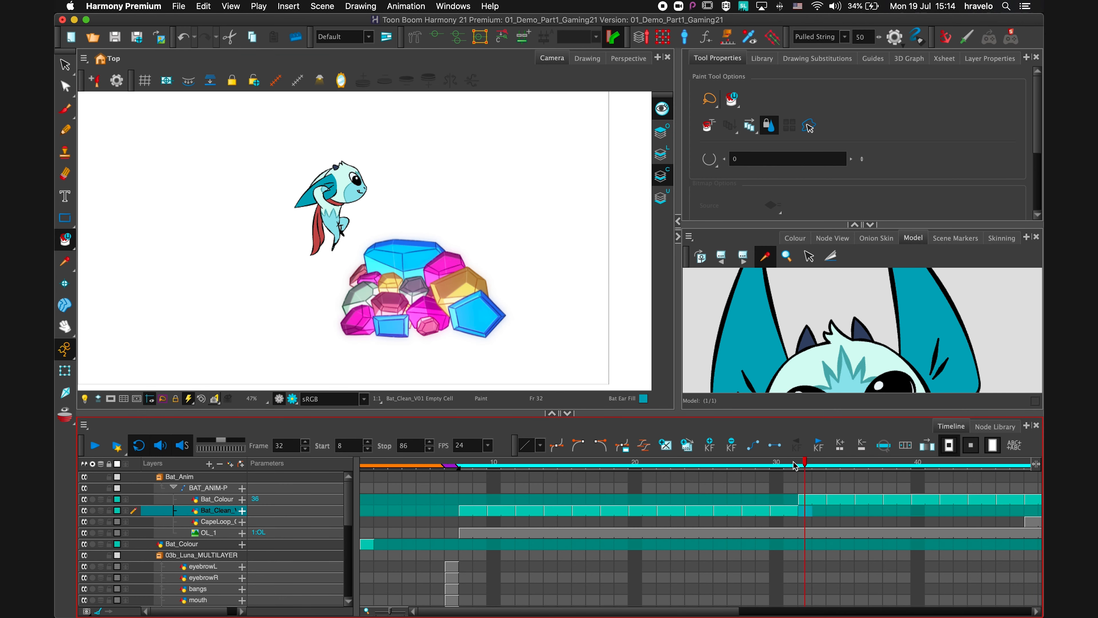
pyautogui.moveTo(807, 465)
pyautogui.mouseDown()
pyautogui.moveTo(876, 465)
pyautogui.moveTo(805, 465)
pyautogui.mouseUp()
pyautogui.click(322, 448)
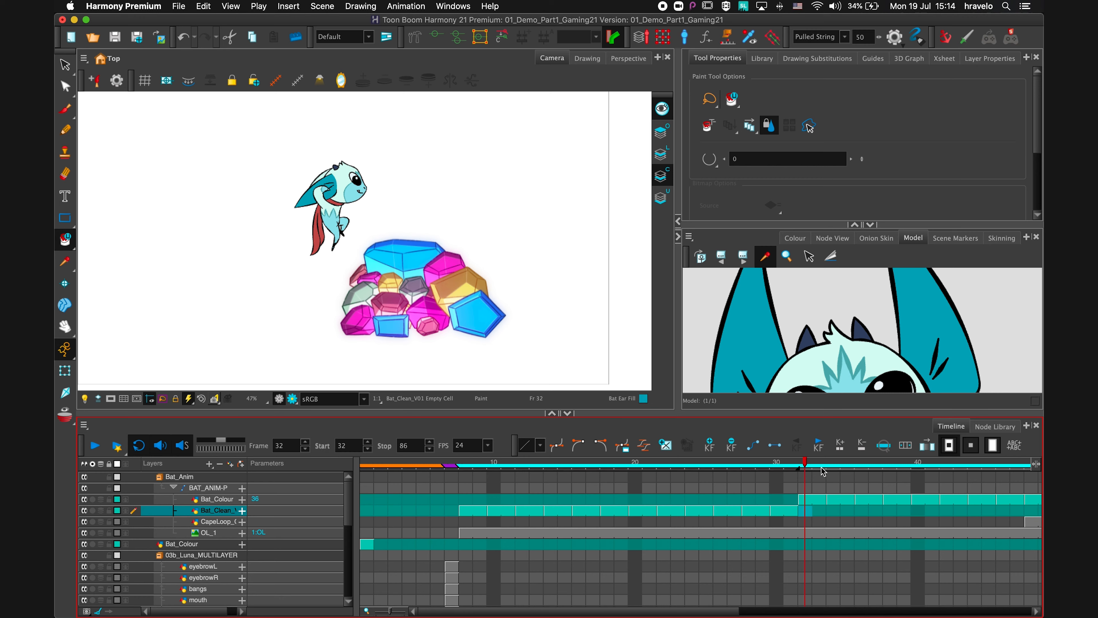
# Play the coloured bat animation from frame 32, stop it, and return to frame 32.
pyautogui.moveTo(835, 561); pyautogui.dragTo(721, 546)
pyautogui.hscroll(3, 792, 528)
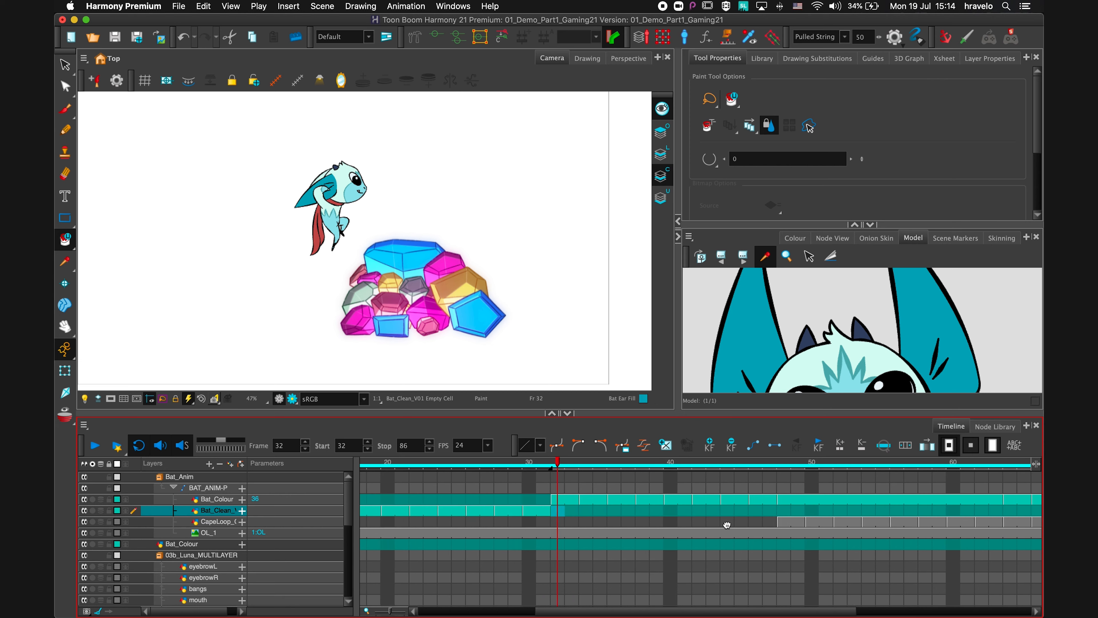
pyautogui.click(93, 450)
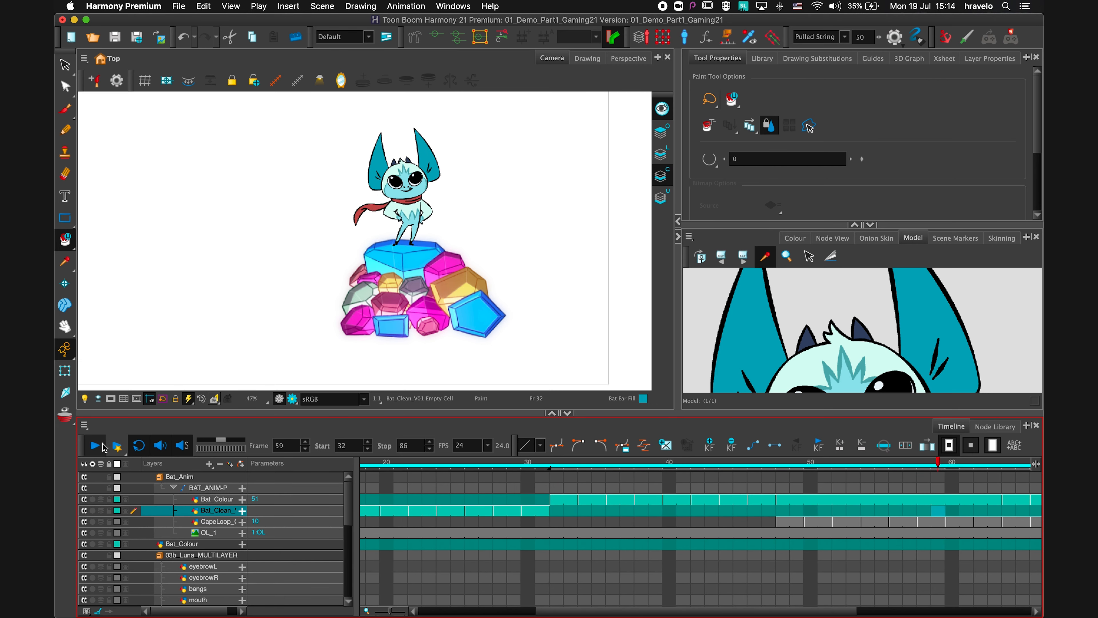
pyautogui.click(650, 384)
pyautogui.hscroll(-10, 636, 595)
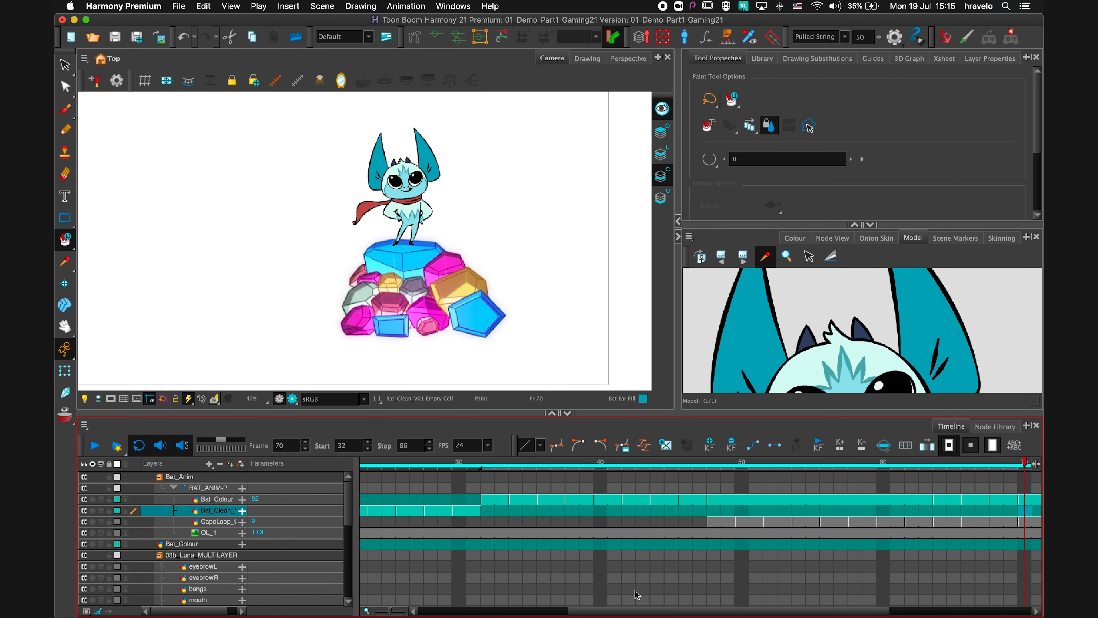
pyautogui.click(481, 464)
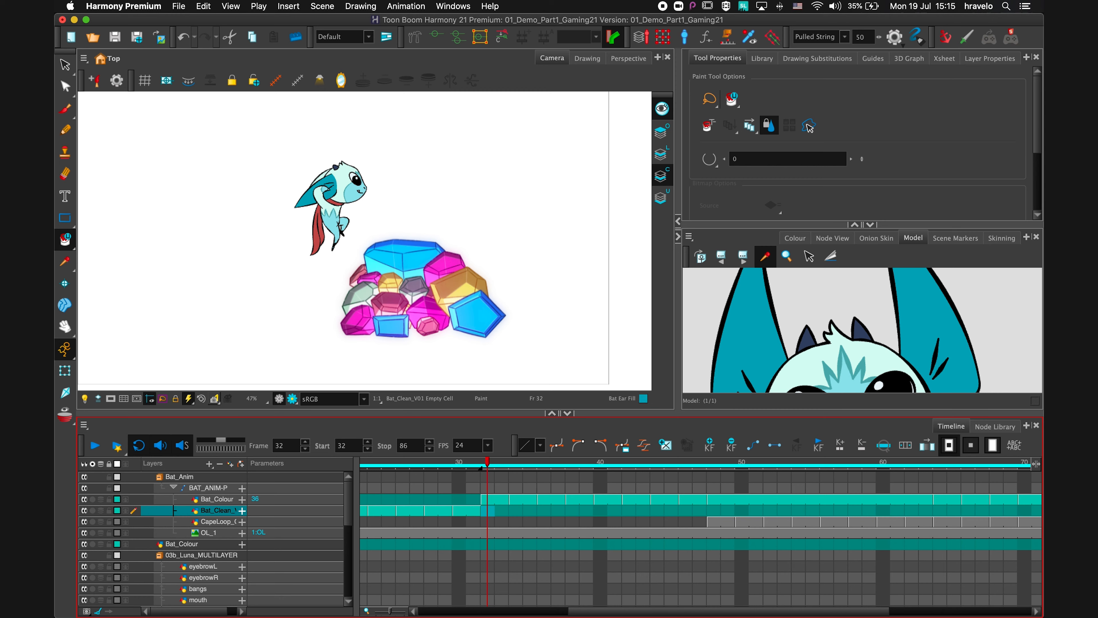
# While the animation loops, recolour Scarf Fill 1 in the Jump_and_Loop palette through grey, purple and green to lavender, RGB 184, 162, 229.
pyautogui.click(795, 237)
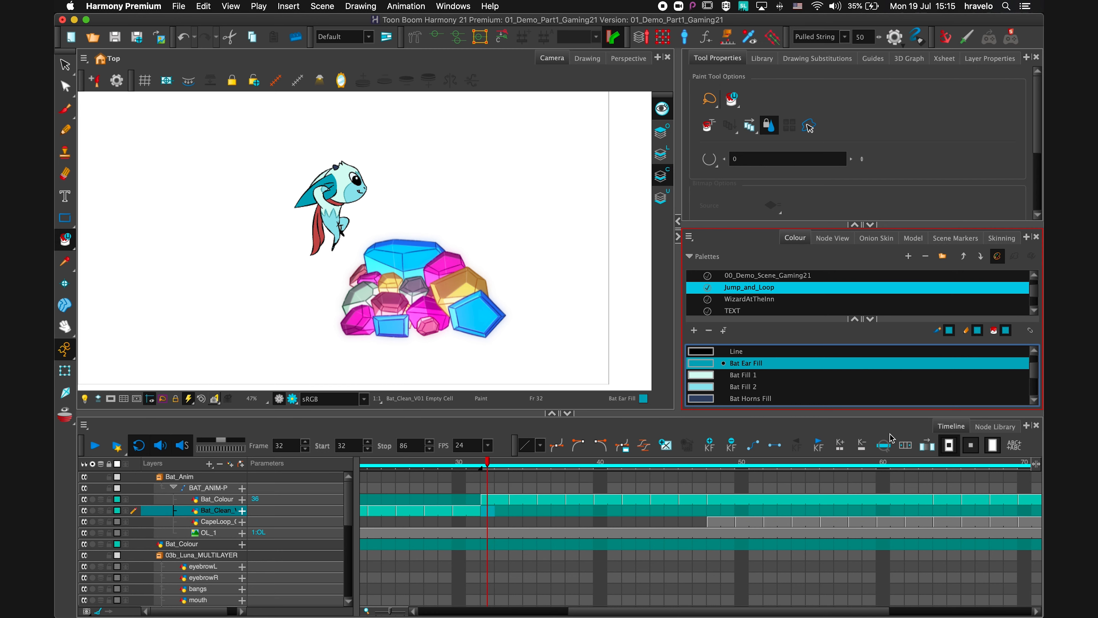
pyautogui.click(93, 450)
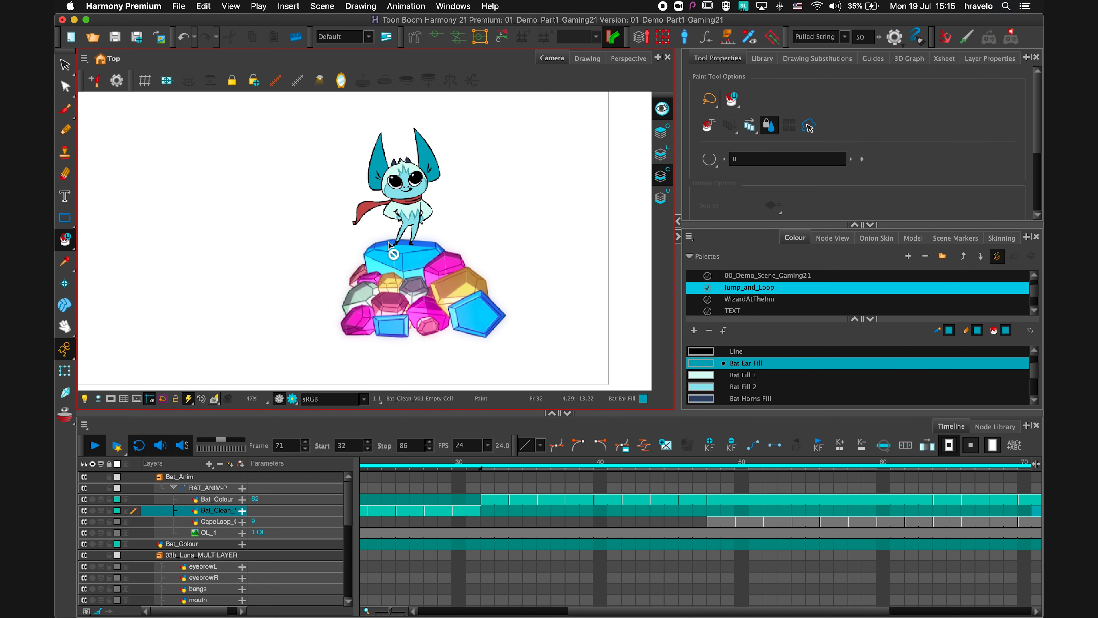
pyautogui.scroll(-5, 1032, 393)
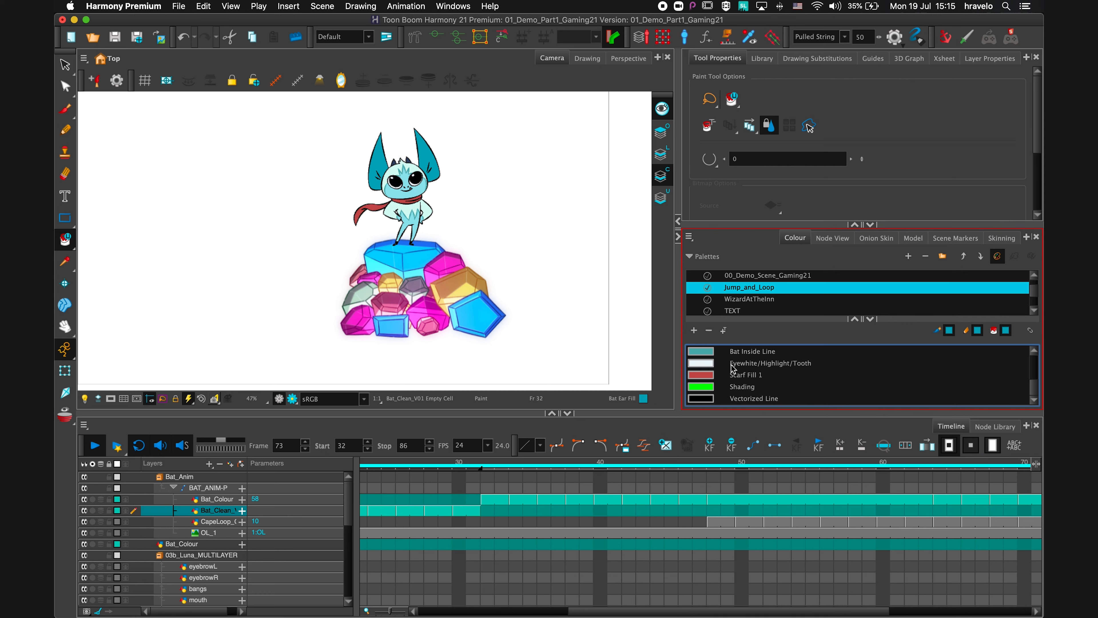
pyautogui.doubleClick(700, 375)
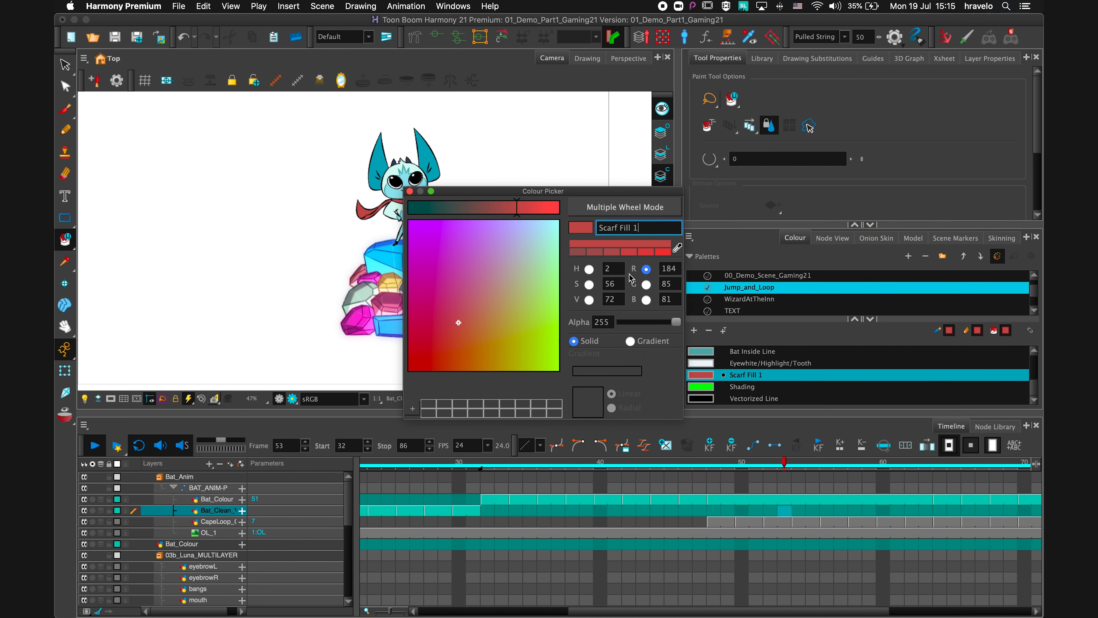
pyautogui.moveTo(606, 190); pyautogui.dragTo(881, 172)
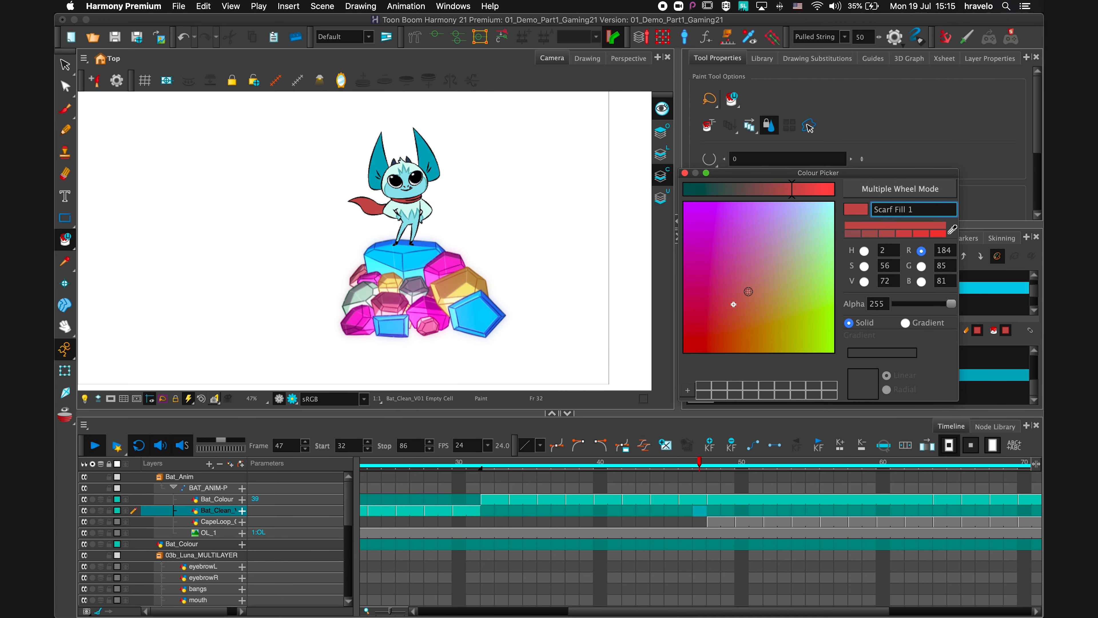
pyautogui.moveTo(733, 304); pyautogui.dragTo(787, 243)
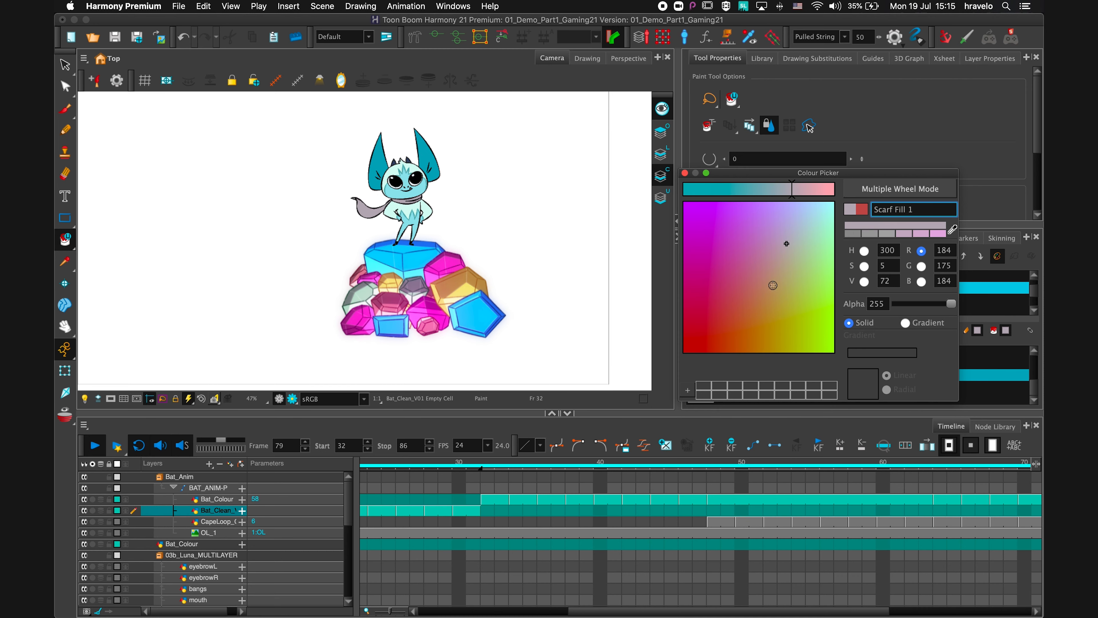
pyautogui.click(753, 235)
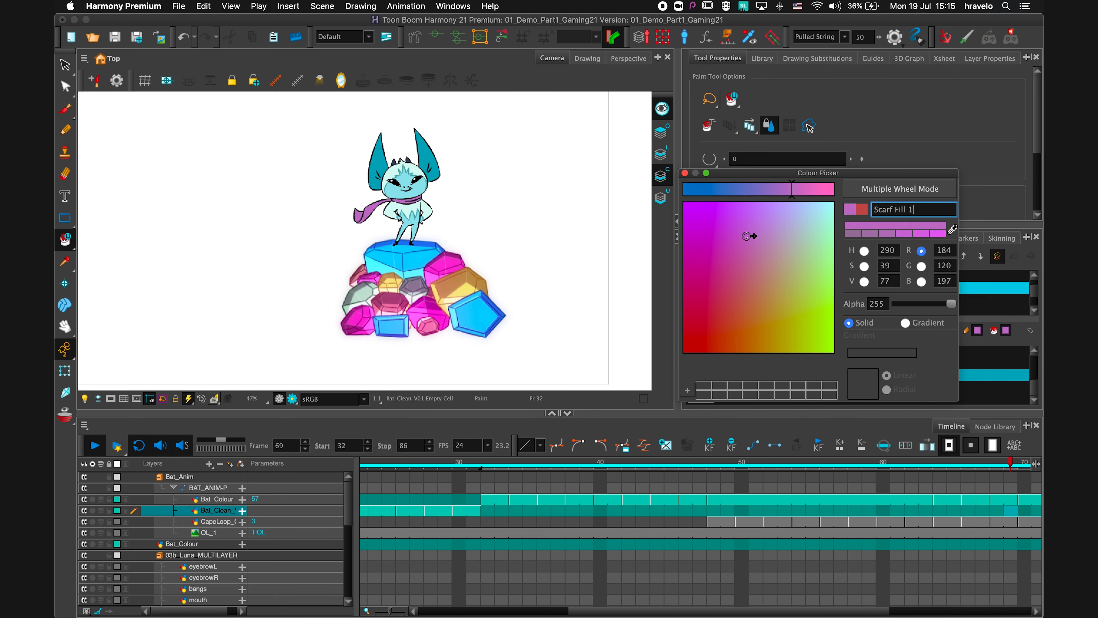
pyautogui.click(751, 267)
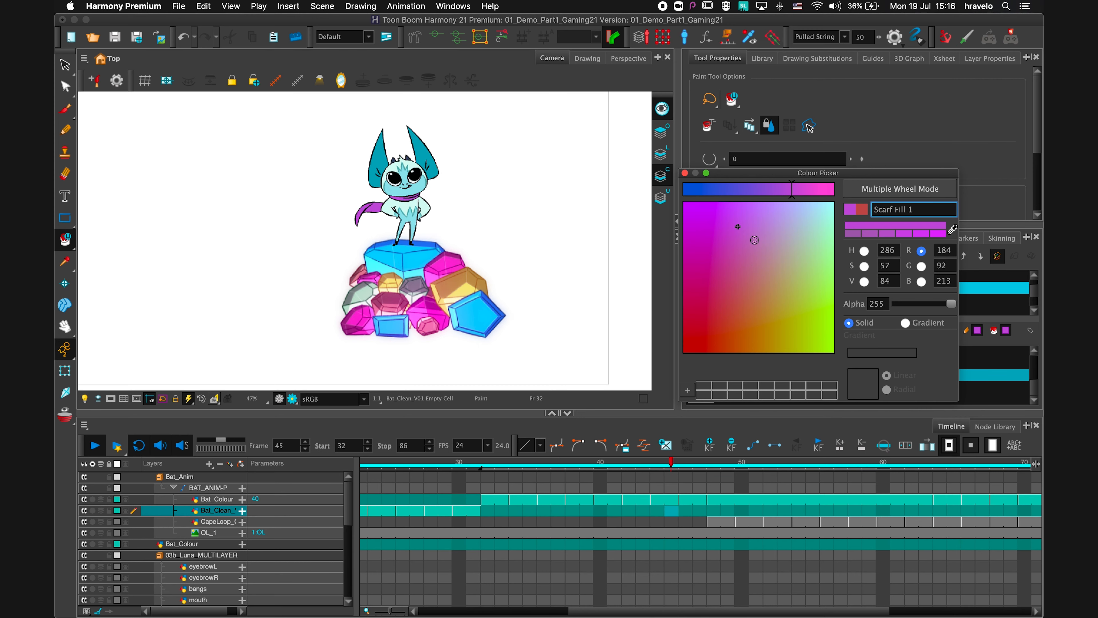
pyautogui.click(705, 223)
pyautogui.moveTo(705, 223)
pyautogui.mouseDown()
pyautogui.moveTo(791, 248)
pyautogui.moveTo(809, 287)
pyautogui.moveTo(807, 307)
pyautogui.moveTo(795, 303)
pyautogui.mouseUp()
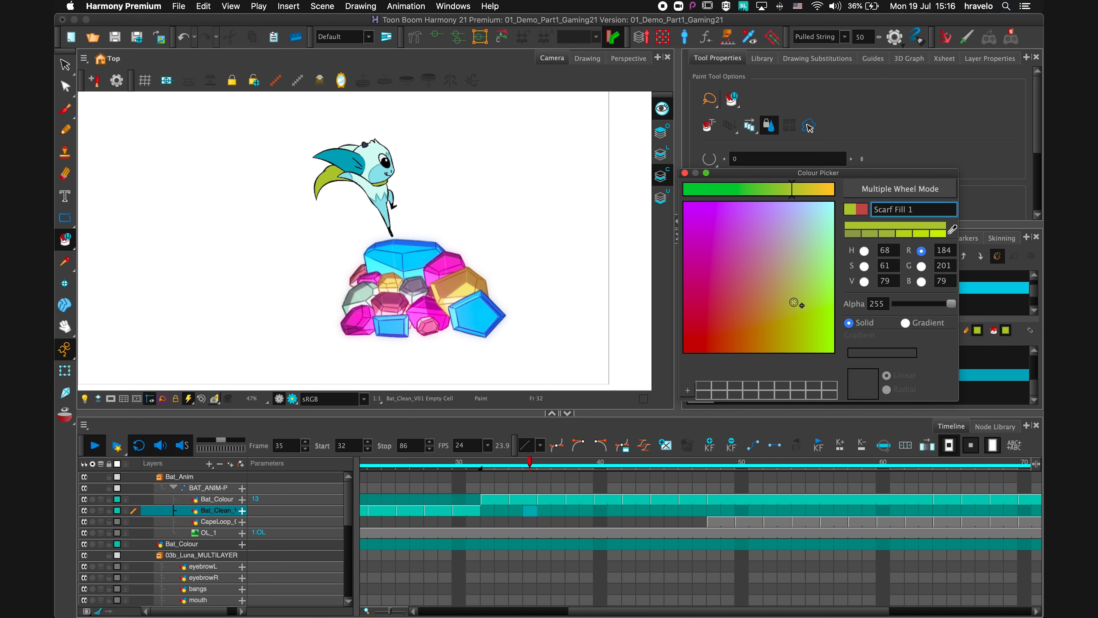
pyautogui.moveTo(802, 305); pyautogui.dragTo(775, 221)
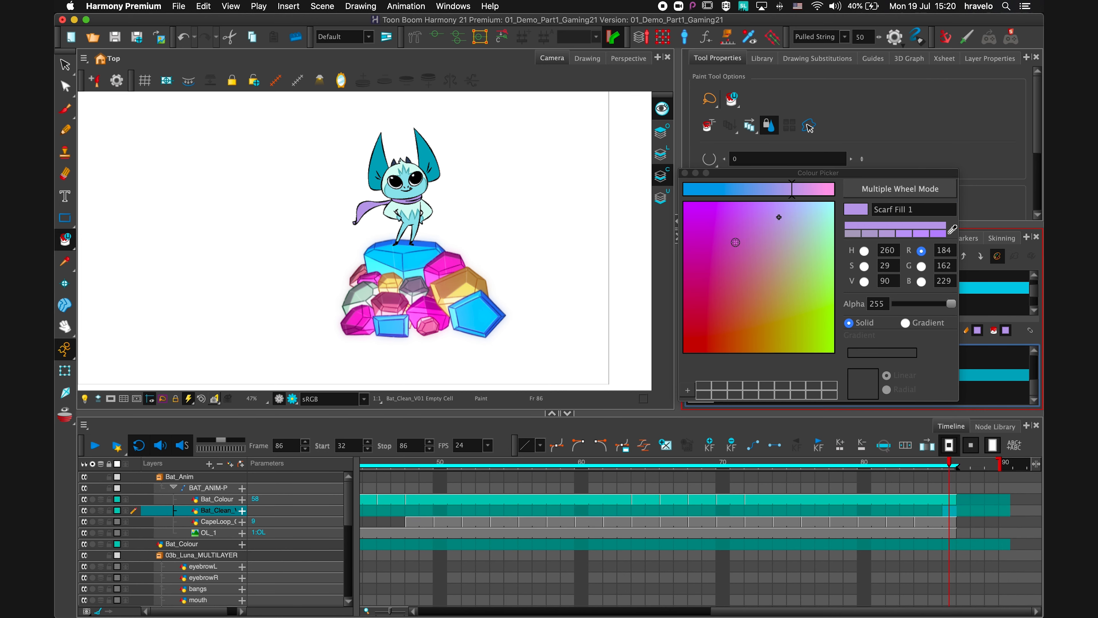
pyautogui.click(685, 173)
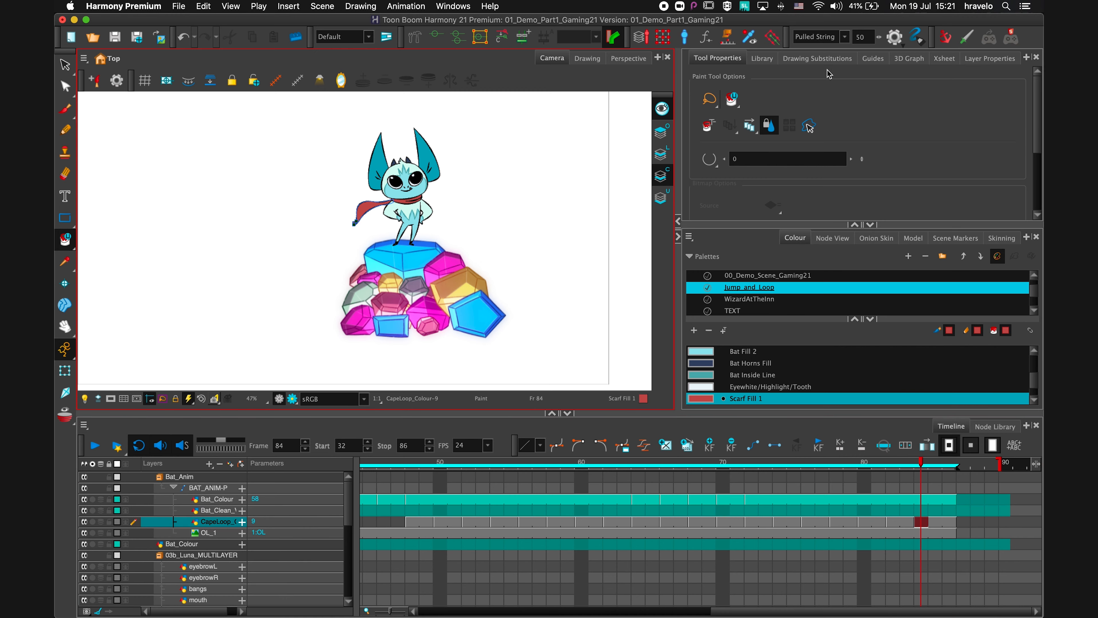
# Show the CapeLoop_Colour drawing substitutions in an enlarged view and go to frame 49.
pyautogui.click(811, 61)
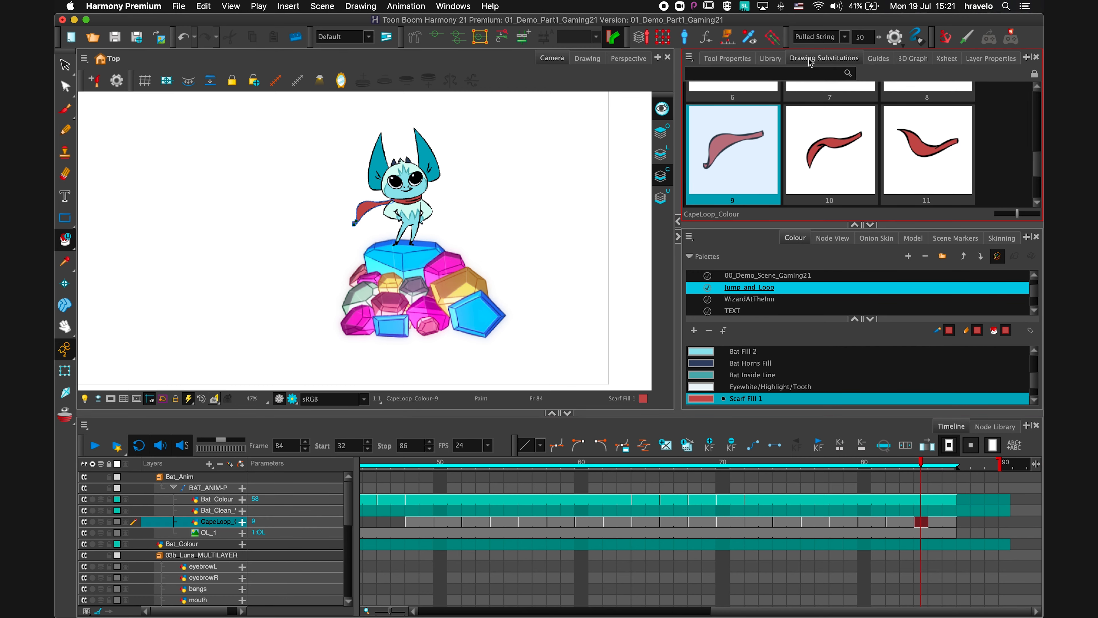
pyautogui.click(870, 224)
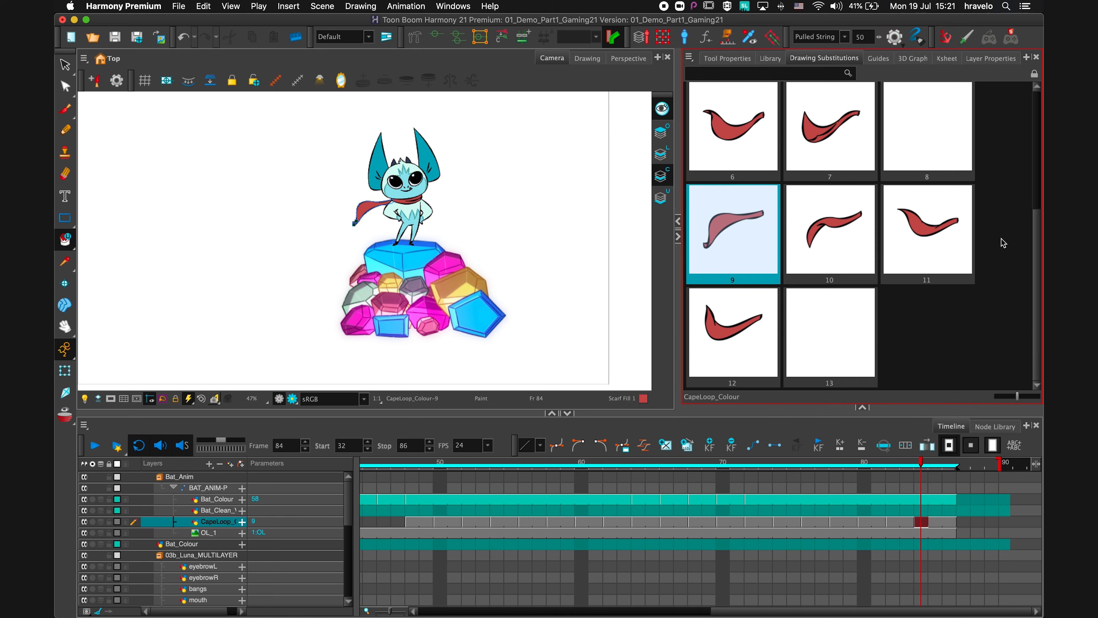
pyautogui.scroll(5, 1037, 257)
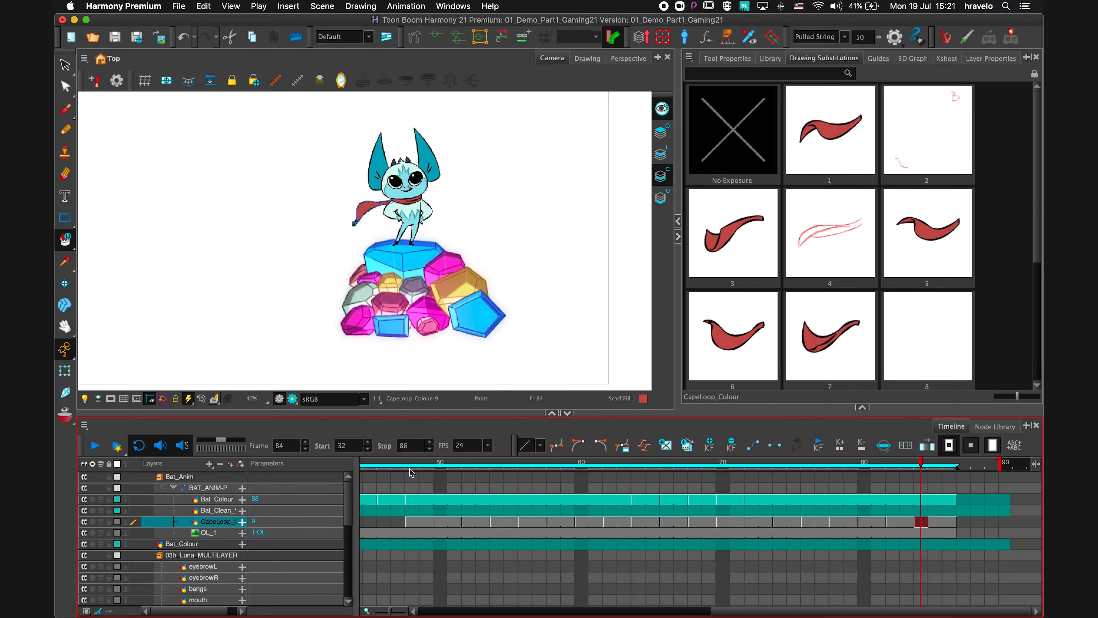
pyautogui.click(427, 464)
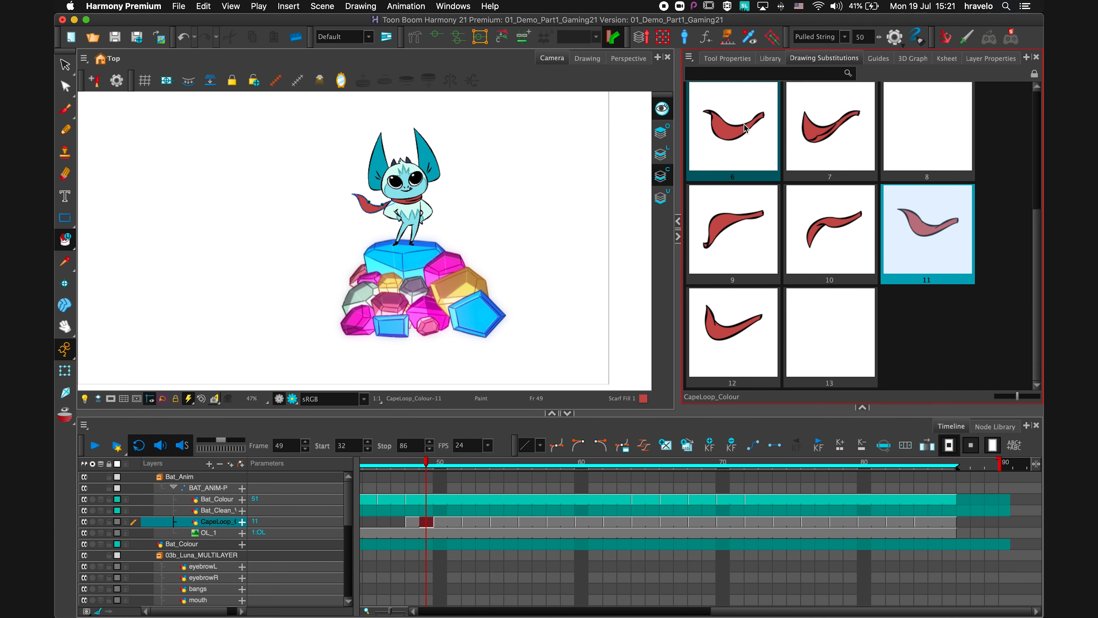
# Swap the cape drawing at frame 49 among substitutions 6, 7, 10 and 9, ending on drawing 6.
pyautogui.click(738, 146)
pyautogui.click(827, 152)
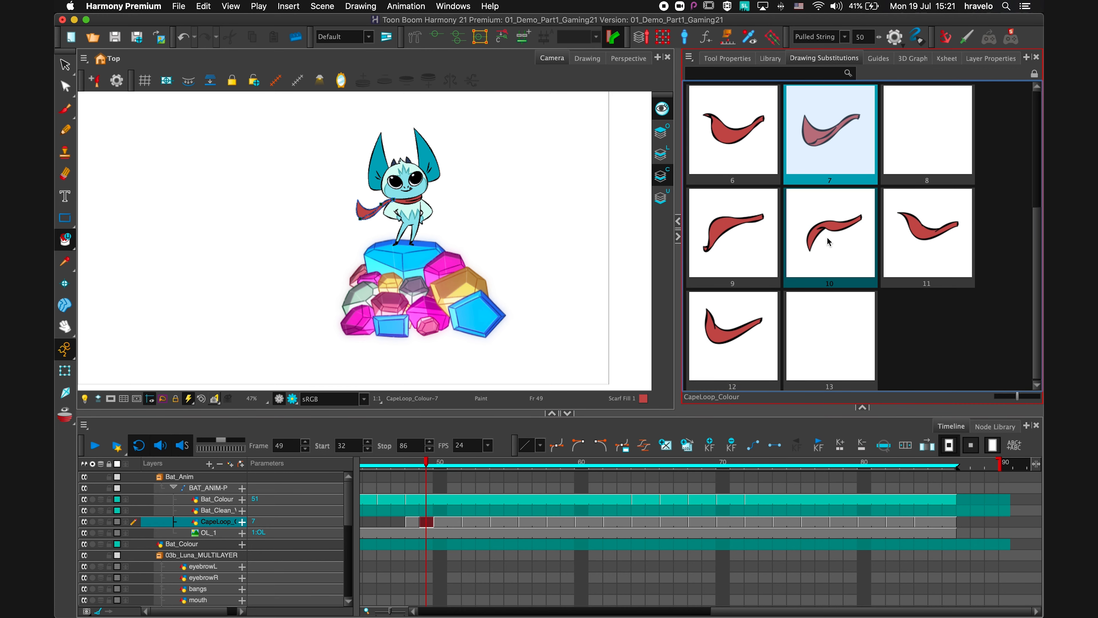
pyautogui.click(807, 245)
pyautogui.click(733, 234)
pyautogui.click(733, 130)
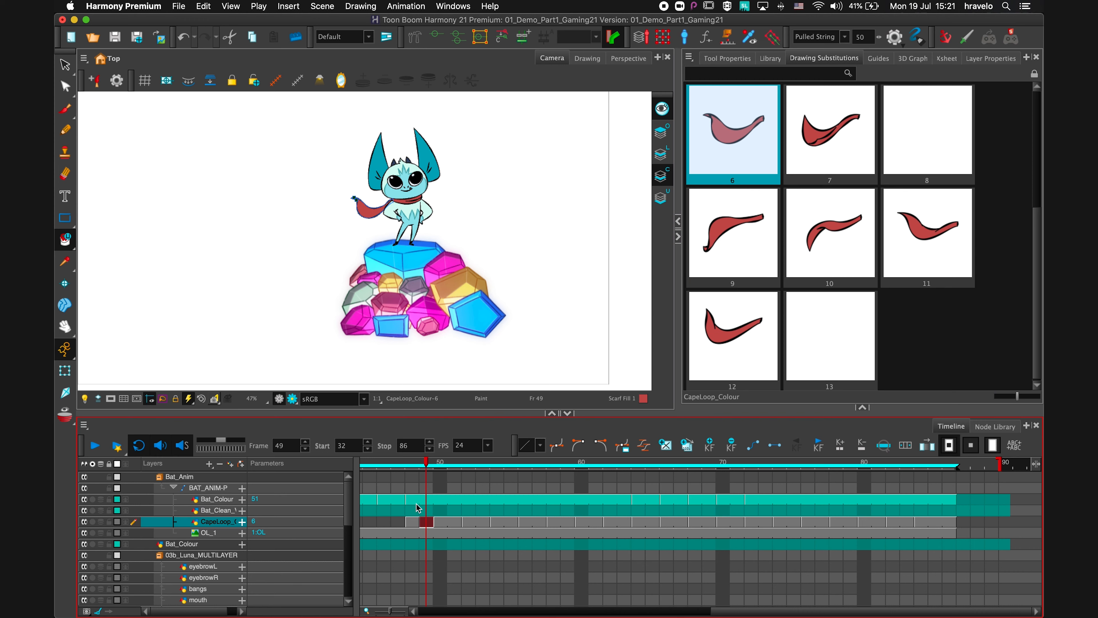
pyautogui.moveTo(412, 462); pyautogui.dragTo(424, 464)
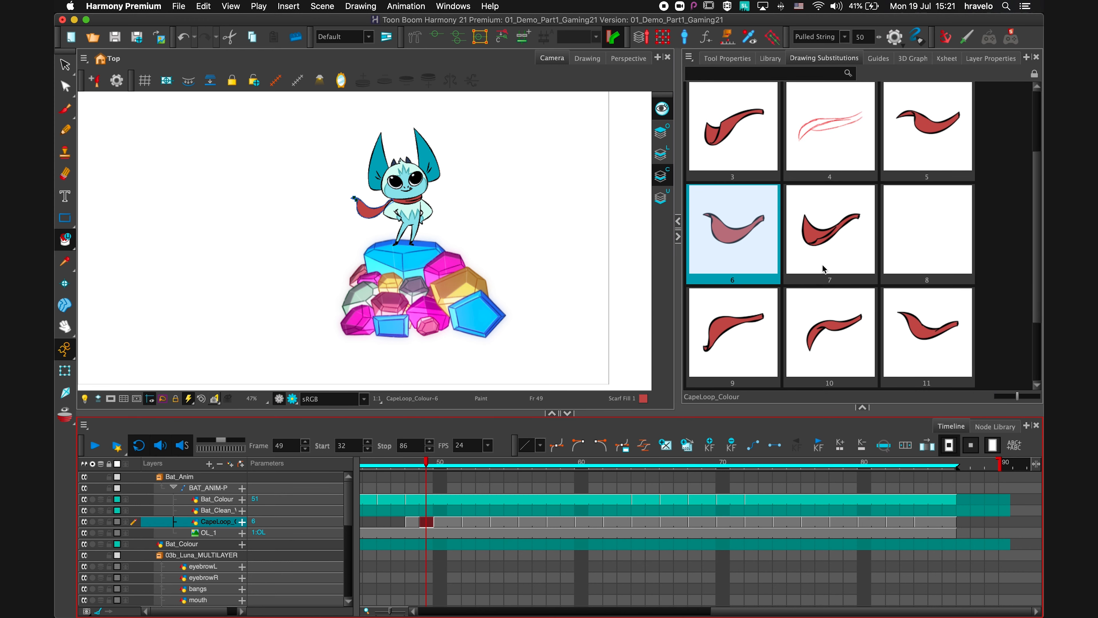
# Try cape drawings 9, 7 and 10 at frame 49, choose drawing 12, and scrub through the cape animation.
pyautogui.click(745, 327)
pyautogui.click(832, 262)
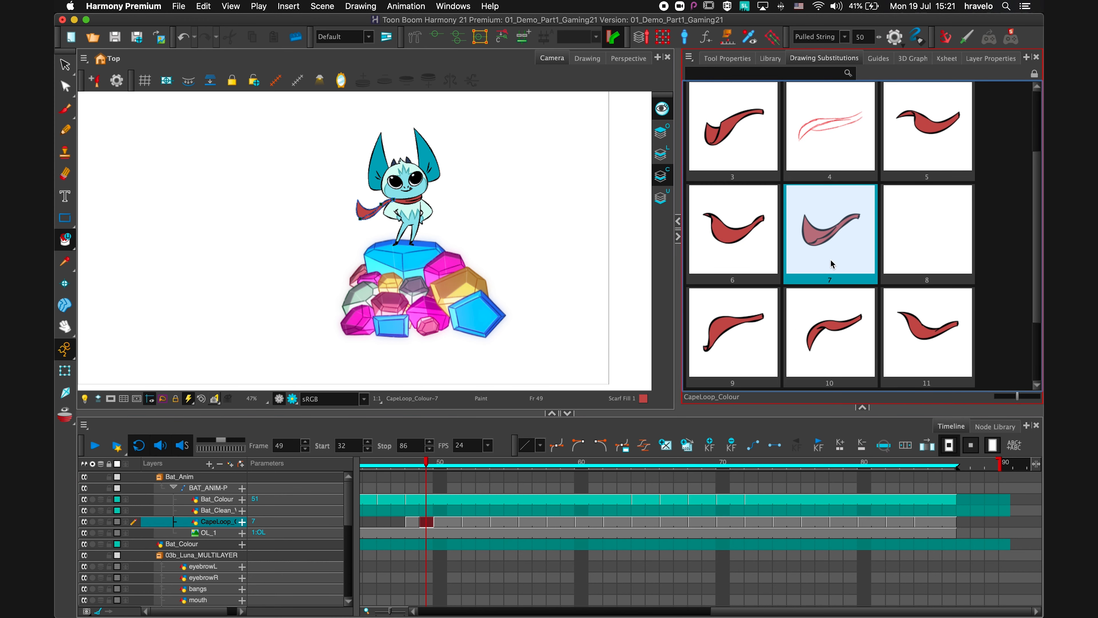
pyautogui.click(836, 337)
pyautogui.scroll(3, 1040, 273)
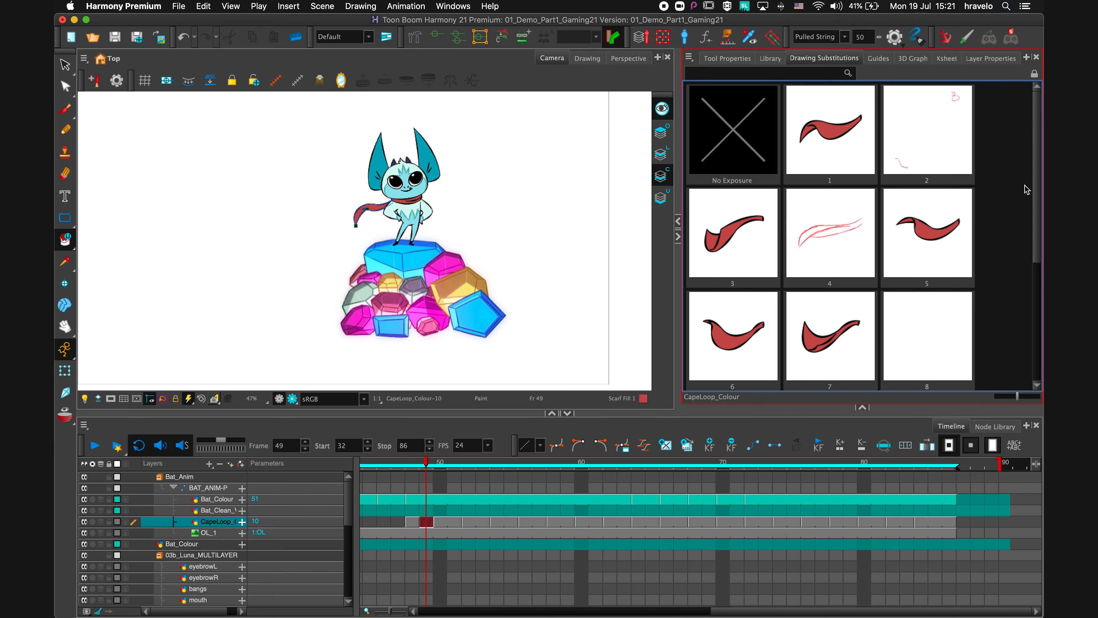
pyautogui.scroll(-3, 865, 281)
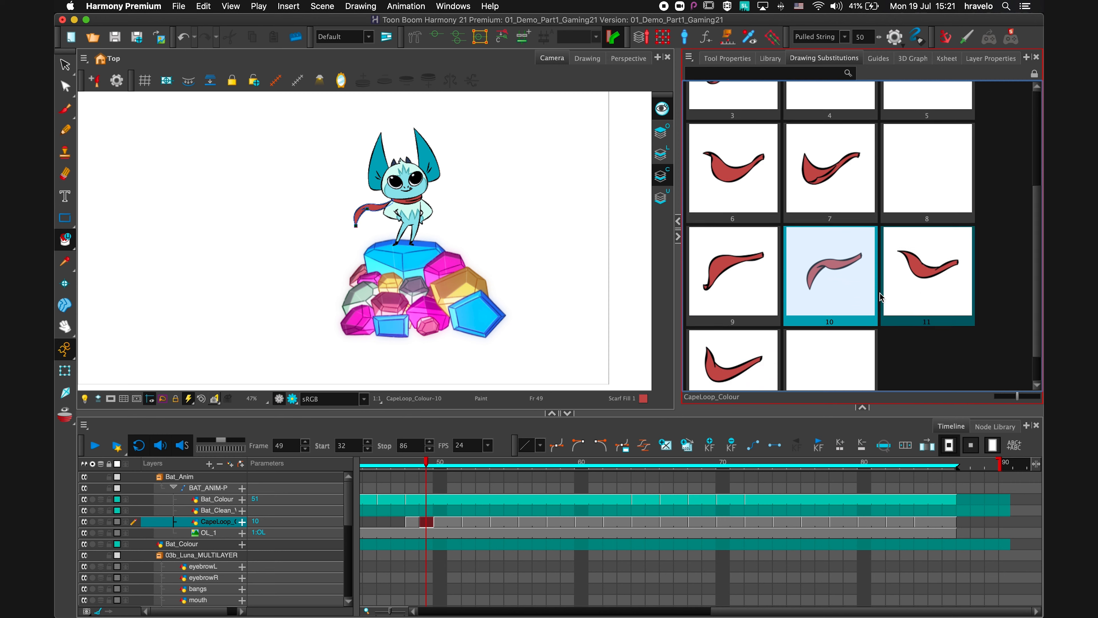
pyautogui.moveTo(1037, 294); pyautogui.dragTo(1035, 319)
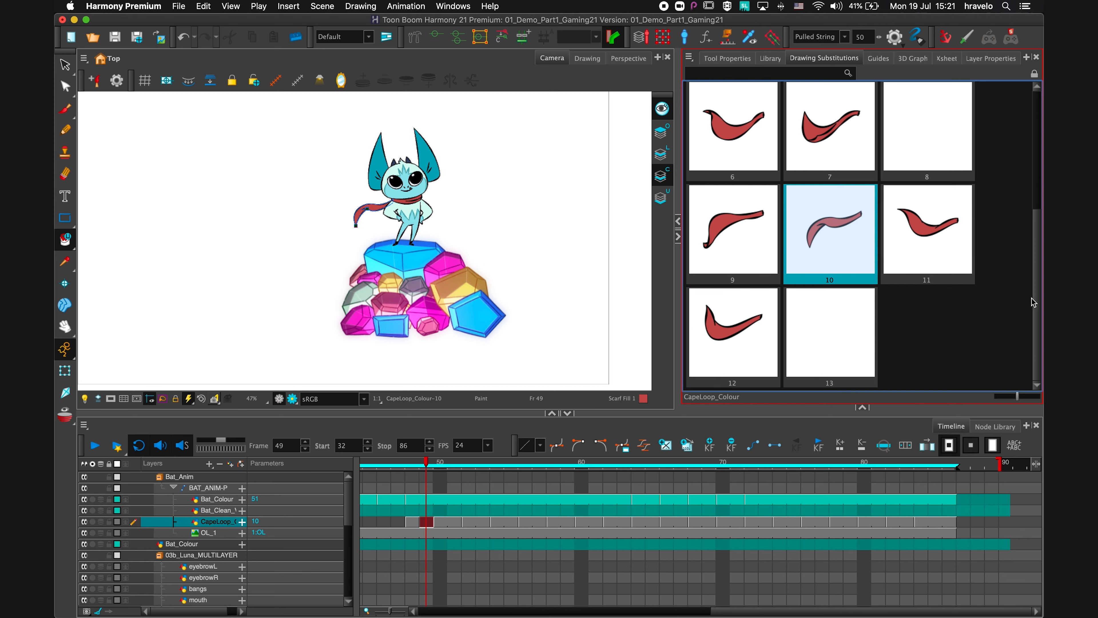
pyautogui.click(722, 344)
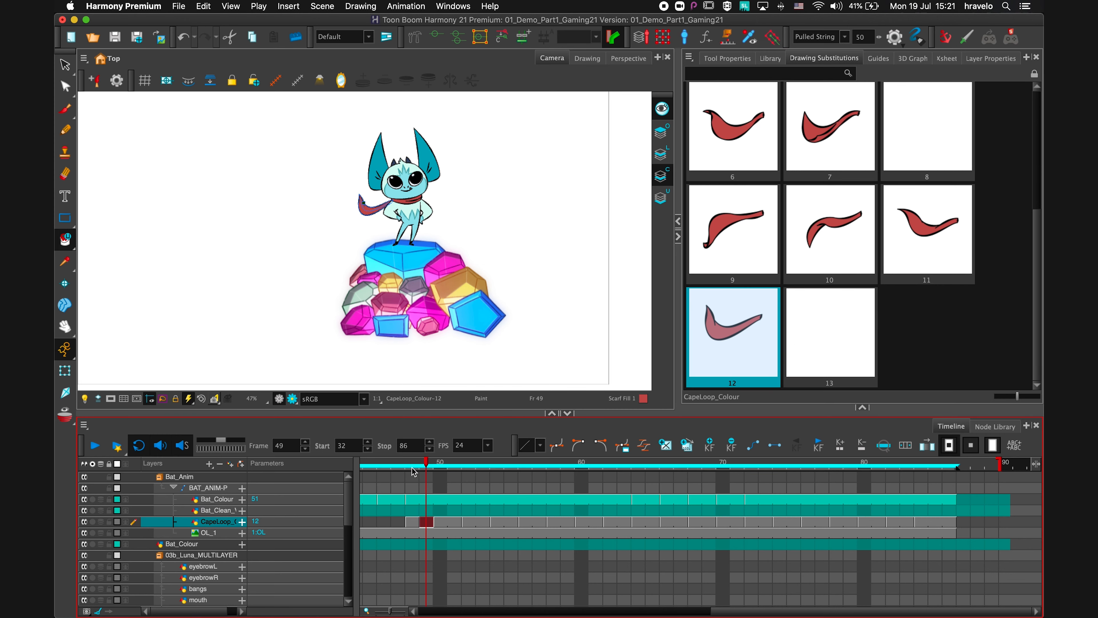
pyautogui.moveTo(417, 465)
pyautogui.mouseDown()
pyautogui.moveTo(407, 465)
pyautogui.moveTo(580, 466)
pyautogui.moveTo(466, 465)
pyautogui.moveTo(507, 465)
pyautogui.mouseUp()
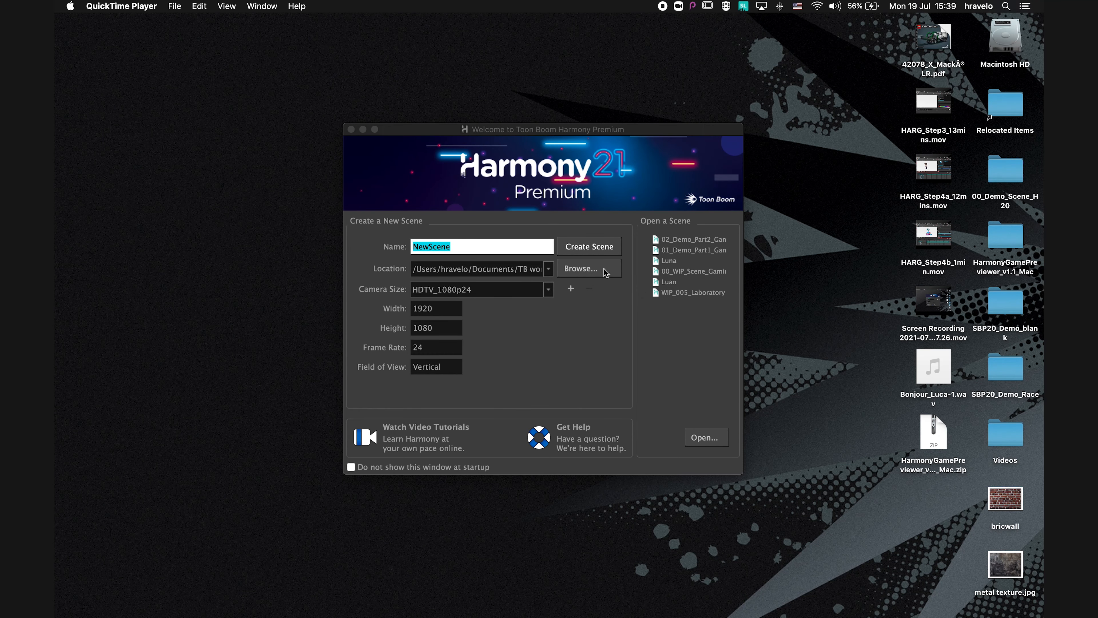
# Open the recent scene 02_Demo_Part2_Gaming21 and go to frame 1 of Luna's animation.
pyautogui.click(689, 244)
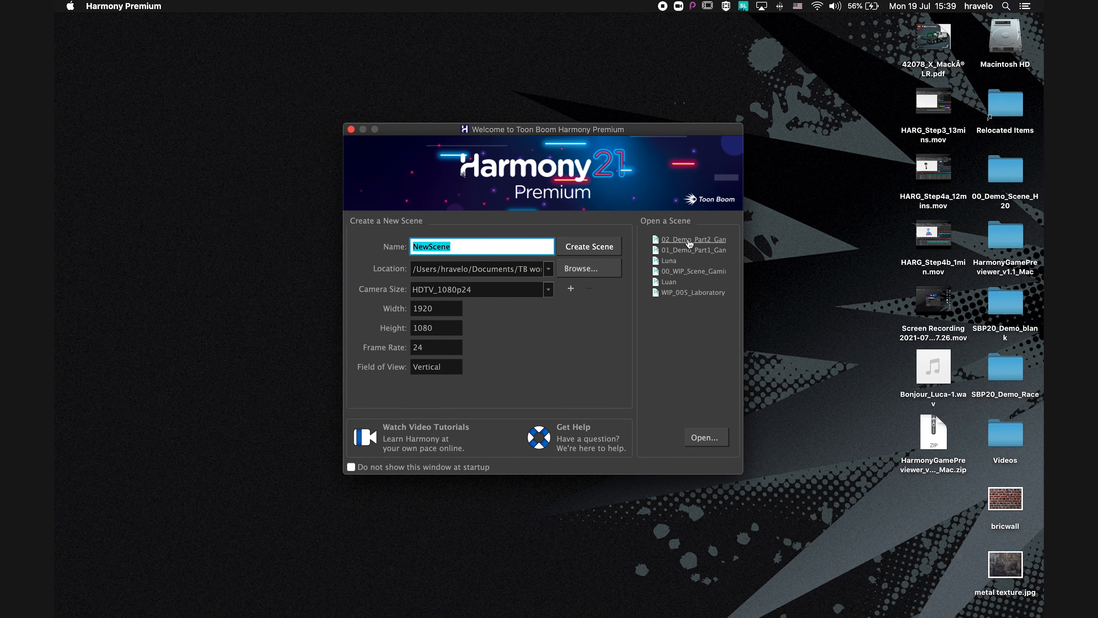
pyautogui.click(689, 242)
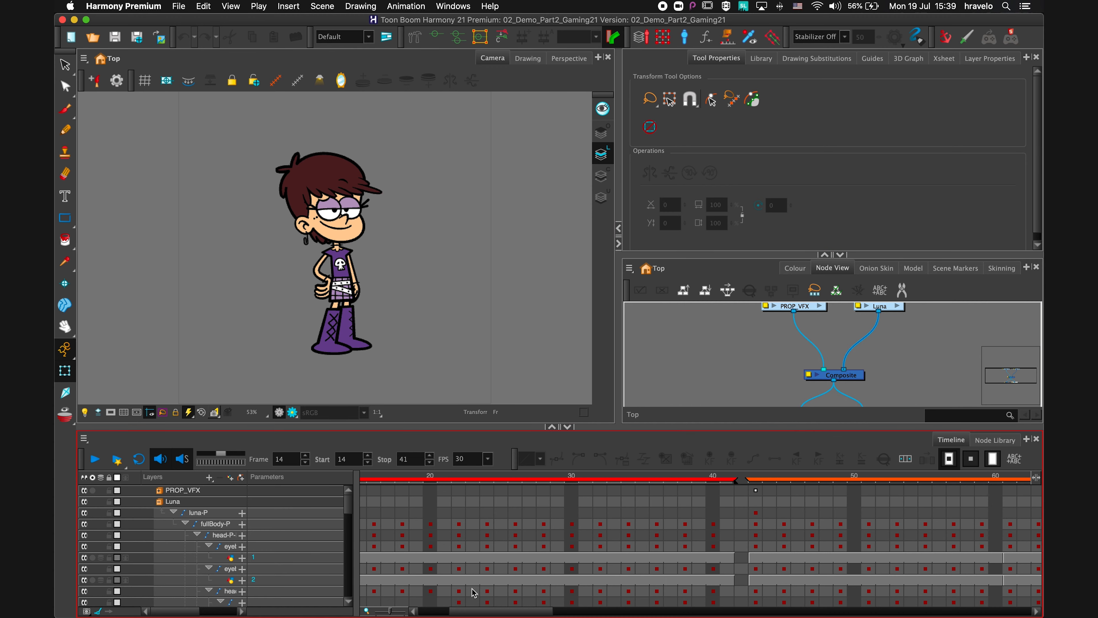
pyautogui.hscroll(-5, 475, 606)
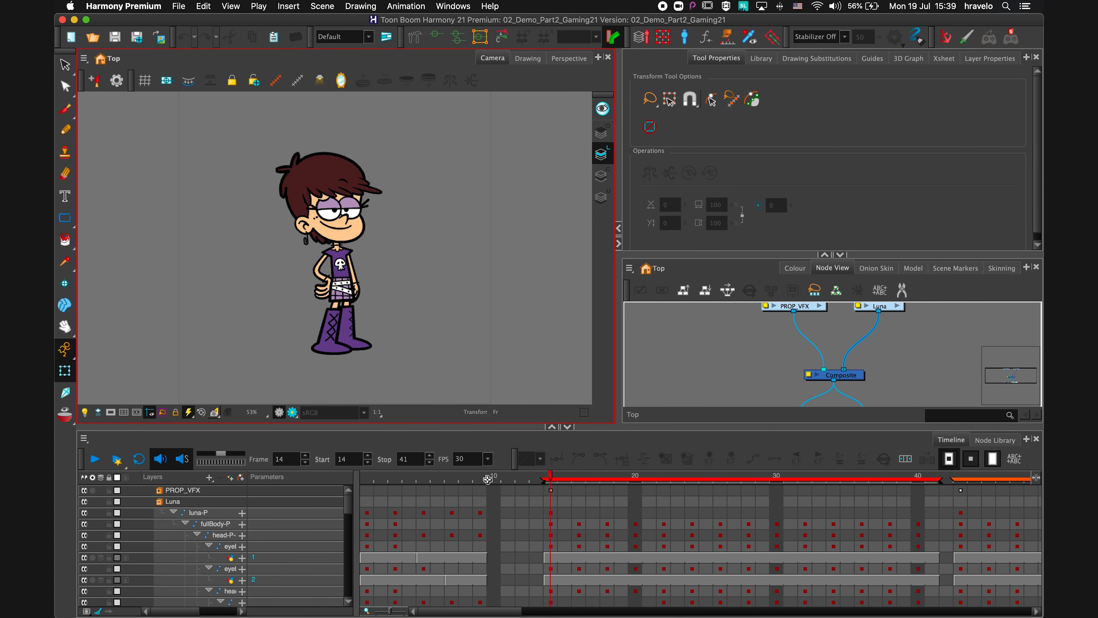
pyautogui.click(368, 488)
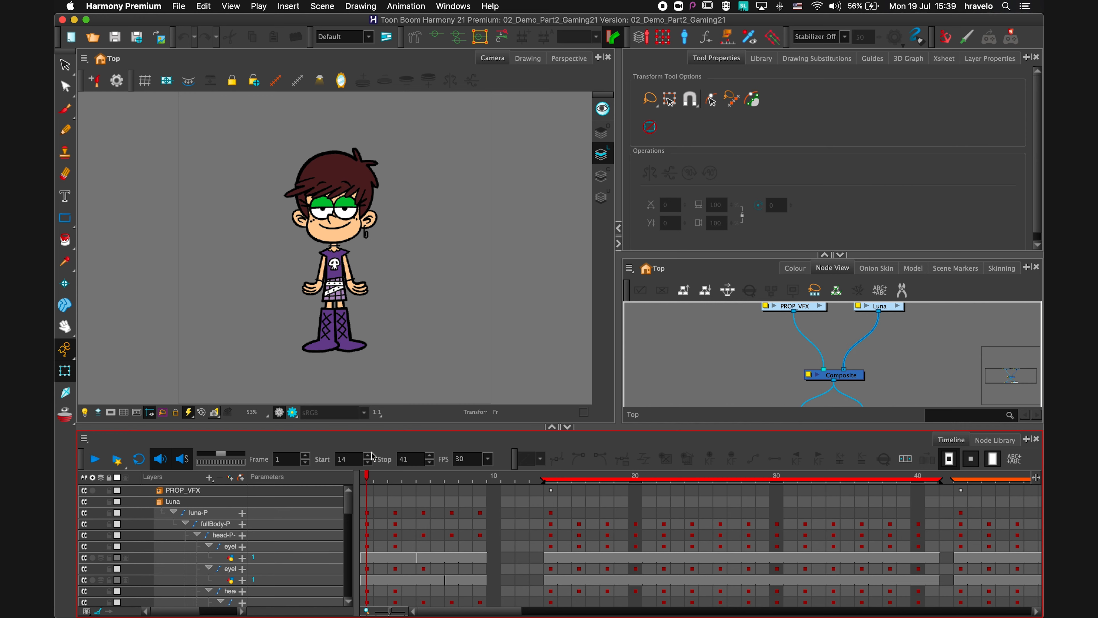
# Enlarge the Camera view, try rotating Luna's handR drawing, and undo the change.
pyautogui.scroll(4, 392, 289)
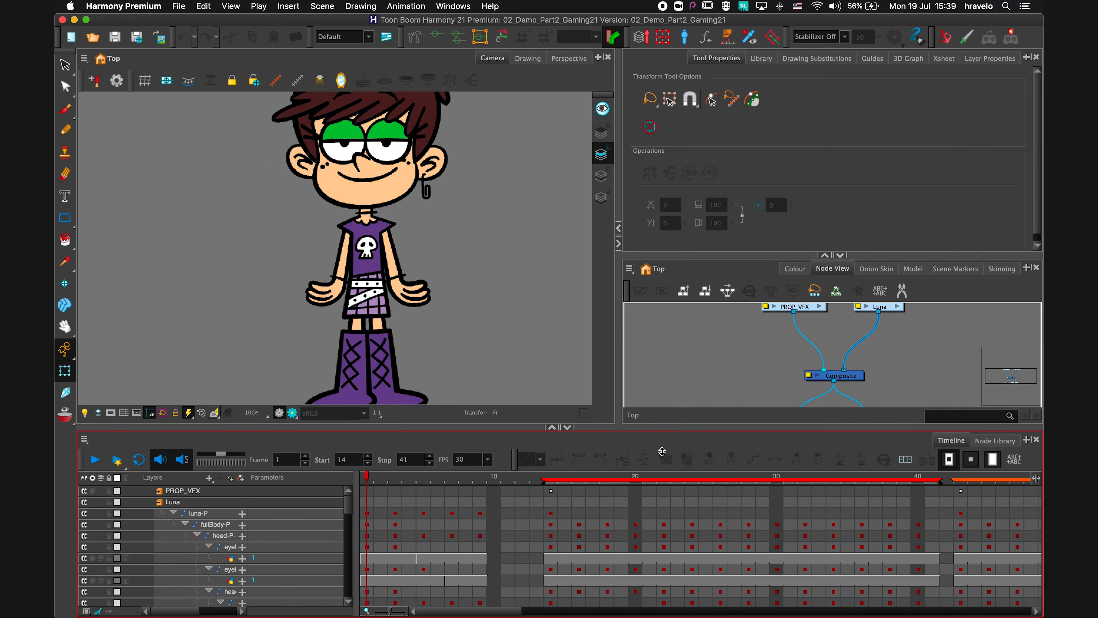
pyautogui.moveTo(662, 451); pyautogui.dragTo(663, 482)
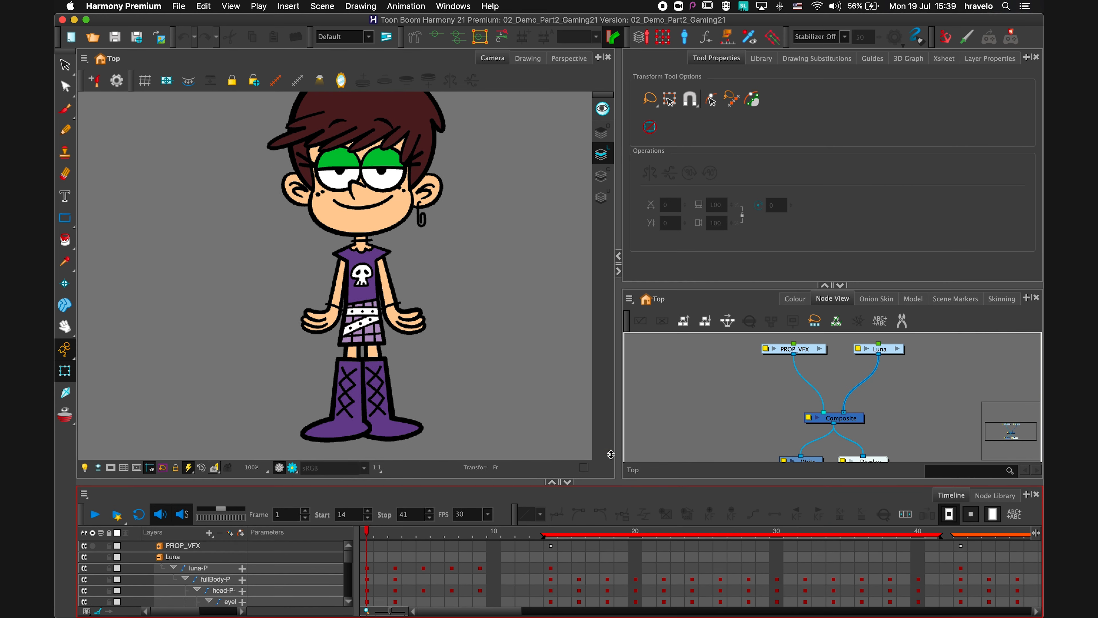
pyautogui.click(423, 332)
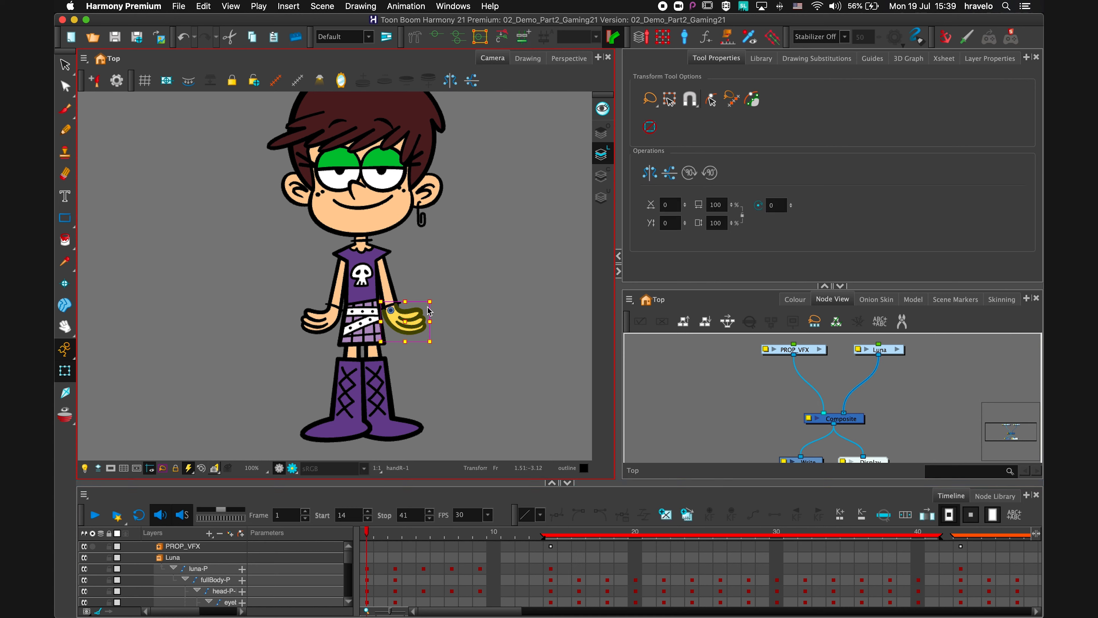
pyautogui.moveTo(439, 349); pyautogui.dragTo(434, 359)
pyautogui.press('super+z')
# Select Luna's whole right arm through its parent peg, try rotating it outward from the shoulder, and undo the rotation.
pyautogui.click(430, 339)
pyautogui.click(379, 264)
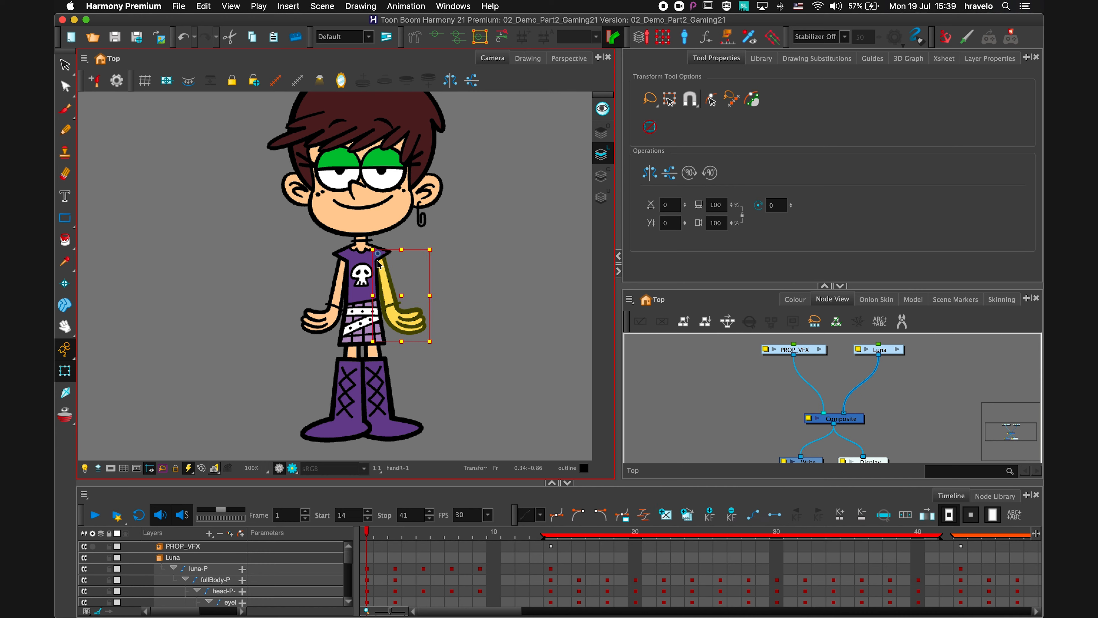
pyautogui.moveTo(439, 347); pyautogui.dragTo(461, 329)
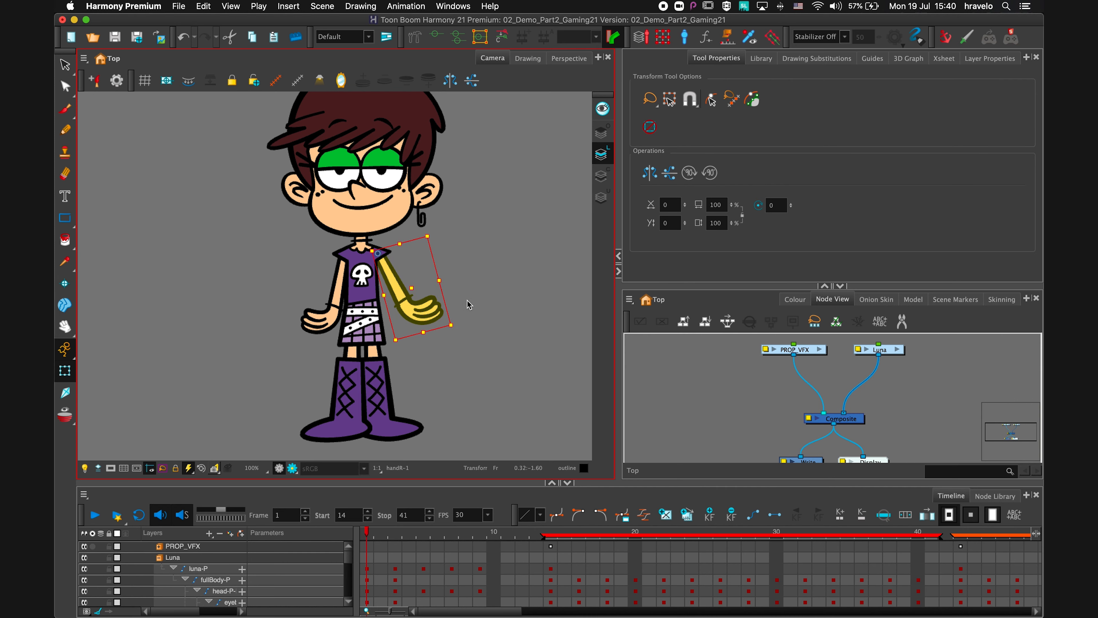
pyautogui.hotkey('ctrl', 'z')
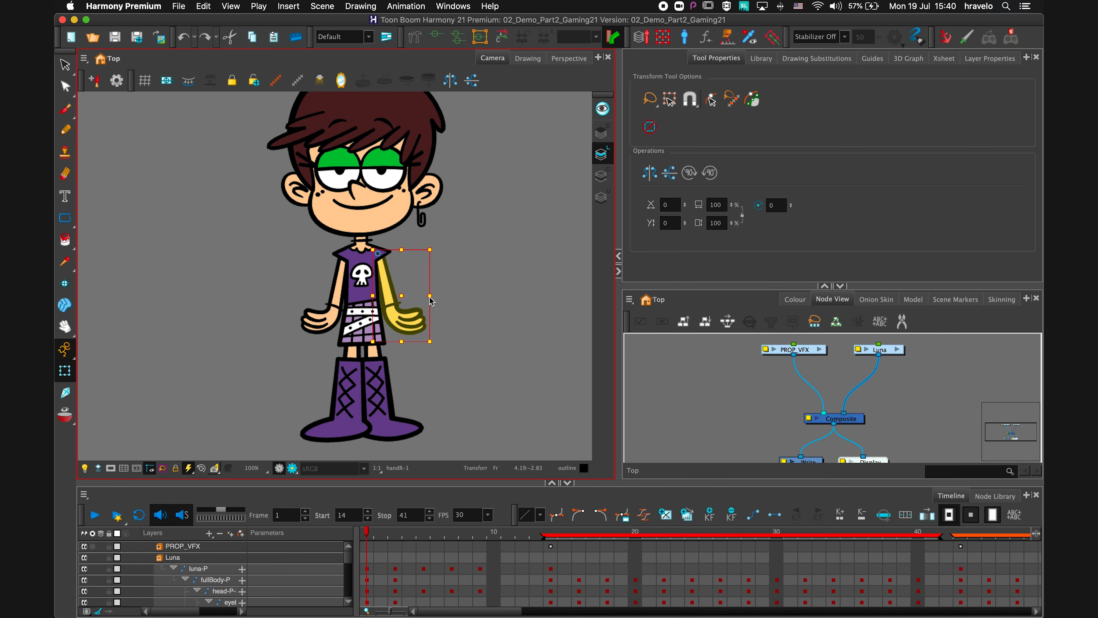
# Enlarge the Node View and open the Luna group to show its rig network.
pyautogui.press('space')
pyautogui.moveTo(513, 277); pyautogui.dragTo(494, 310)
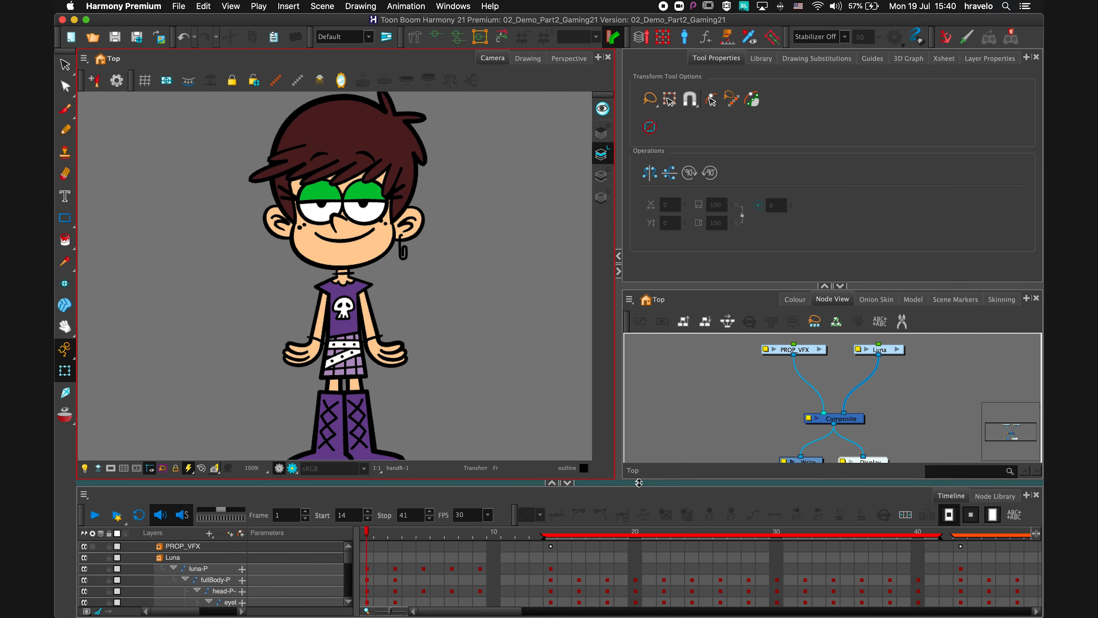
pyautogui.moveTo(638, 483); pyautogui.dragTo(697, 469)
pyautogui.click(834, 327)
pyautogui.click(828, 279)
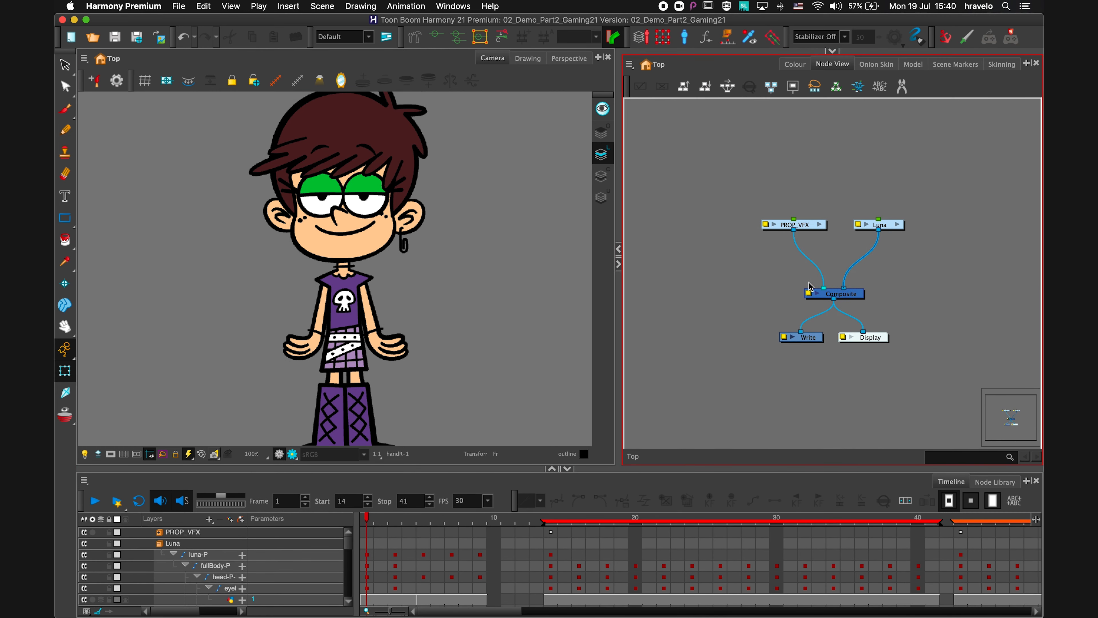
pyautogui.moveTo(965, 270); pyautogui.dragTo(953, 315)
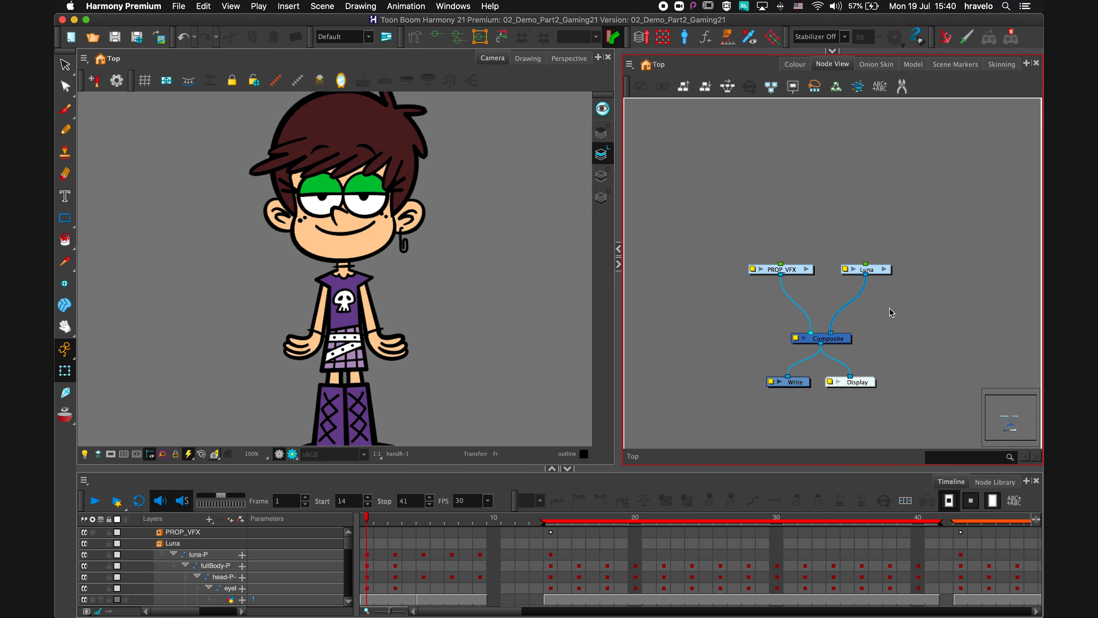
pyautogui.click(885, 269)
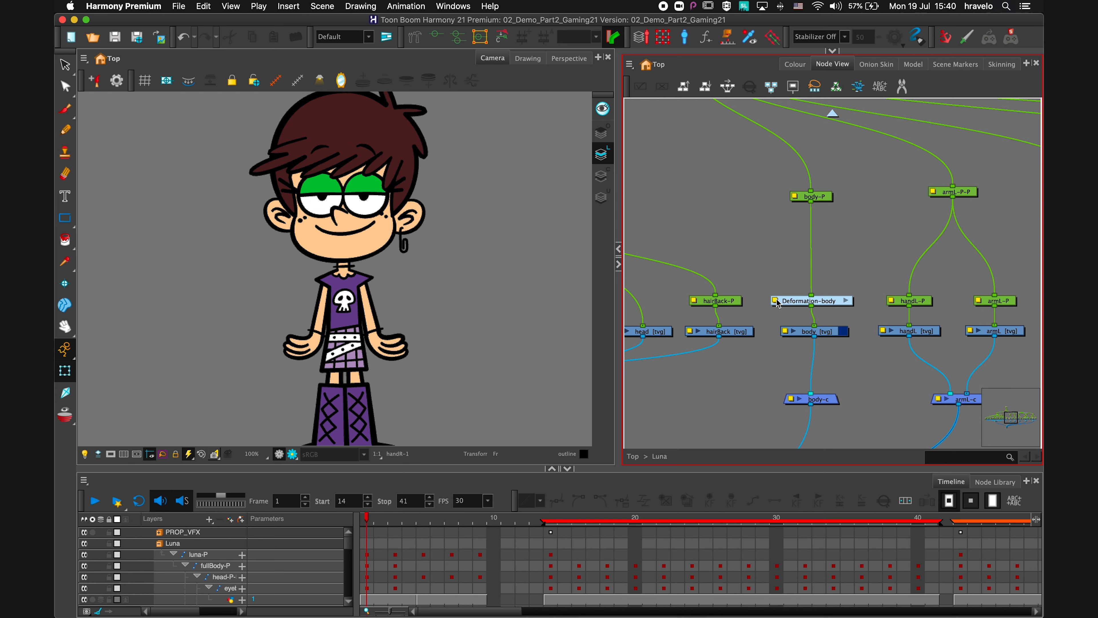
# Examine the head section of Luna's node network, from its parent peg down to the drawings and composite.
pyautogui.moveTo(737, 311); pyautogui.dragTo(890, 284)
pyautogui.moveTo(785, 317); pyautogui.dragTo(991, 372)
pyautogui.press('1')
pyautogui.press('1')
pyautogui.press('1')
pyautogui.moveTo(729, 368); pyautogui.dragTo(747, 365)
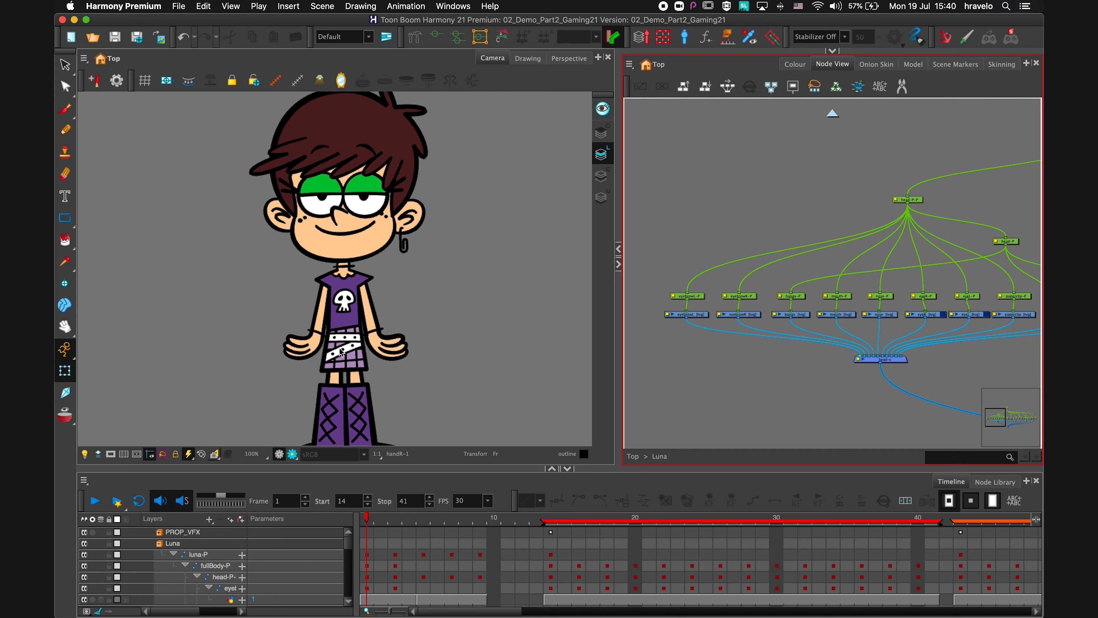
pyautogui.moveTo(703, 330); pyautogui.dragTo(677, 332)
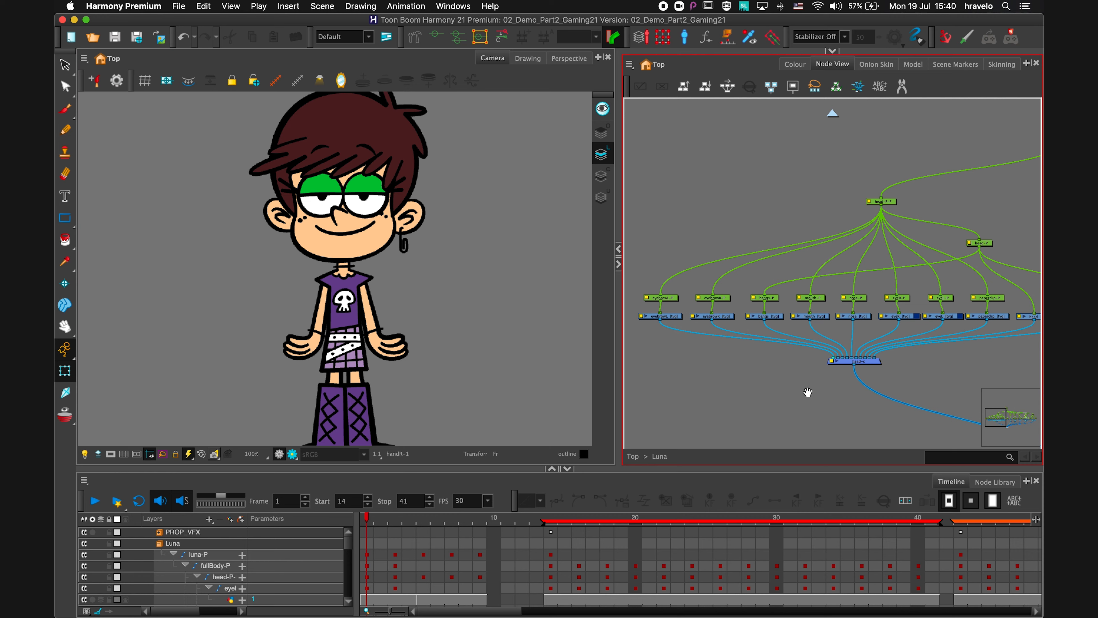
pyautogui.moveTo(808, 393); pyautogui.dragTo(774, 399)
# Pick out individual face drawing nodes in the head hierarchy to match them to parts of the character.
pyautogui.press('2')
pyautogui.press('2')
pyautogui.moveTo(979, 410); pyautogui.dragTo(945, 375)
pyautogui.click(964, 330)
pyautogui.click(805, 329)
pyautogui.click(765, 329)
pyautogui.click(700, 329)
pyautogui.click(537, 346)
pyautogui.moveTo(884, 341); pyautogui.dragTo(788, 337)
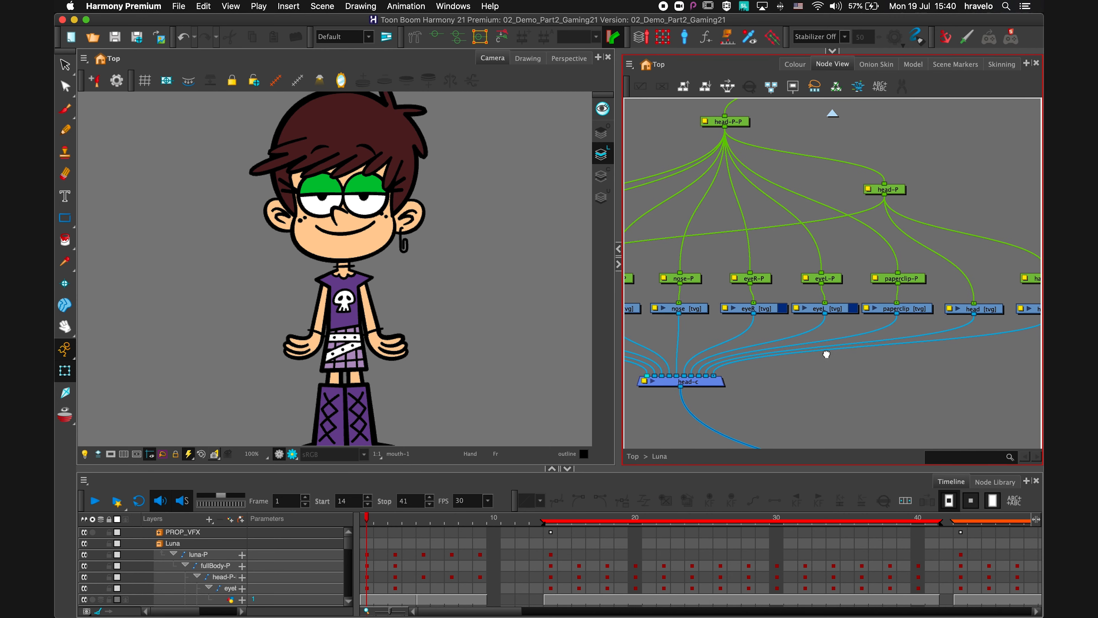
# Find the right arm's branch in the rig network and select the handR drawing and its handR-P peg.
pyautogui.scroll(-5, 834, 351)
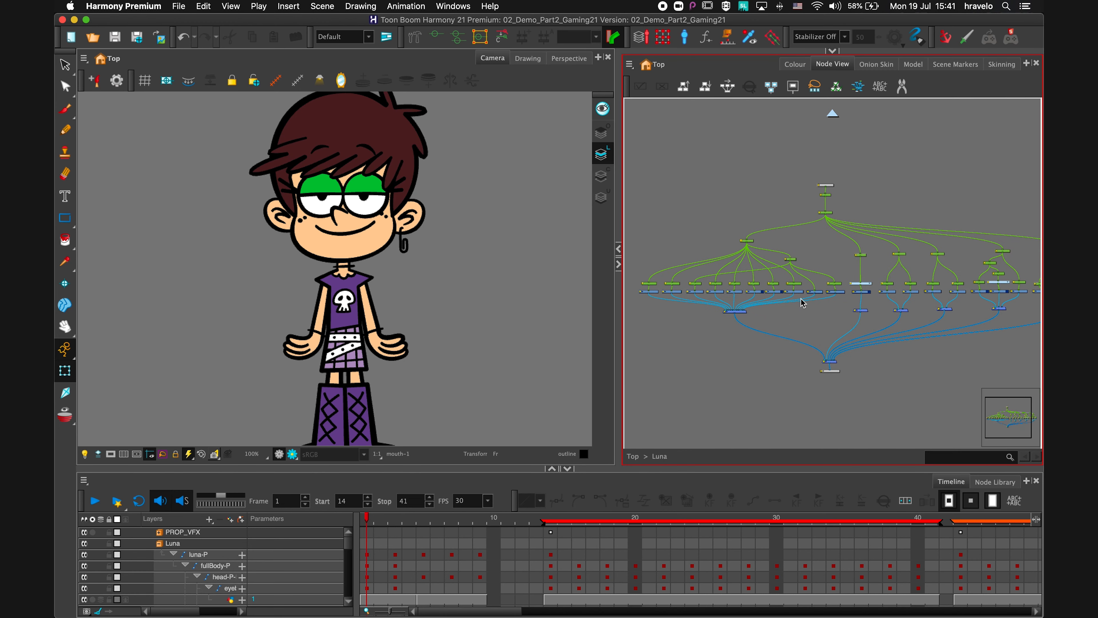
pyautogui.scroll(6, 802, 303)
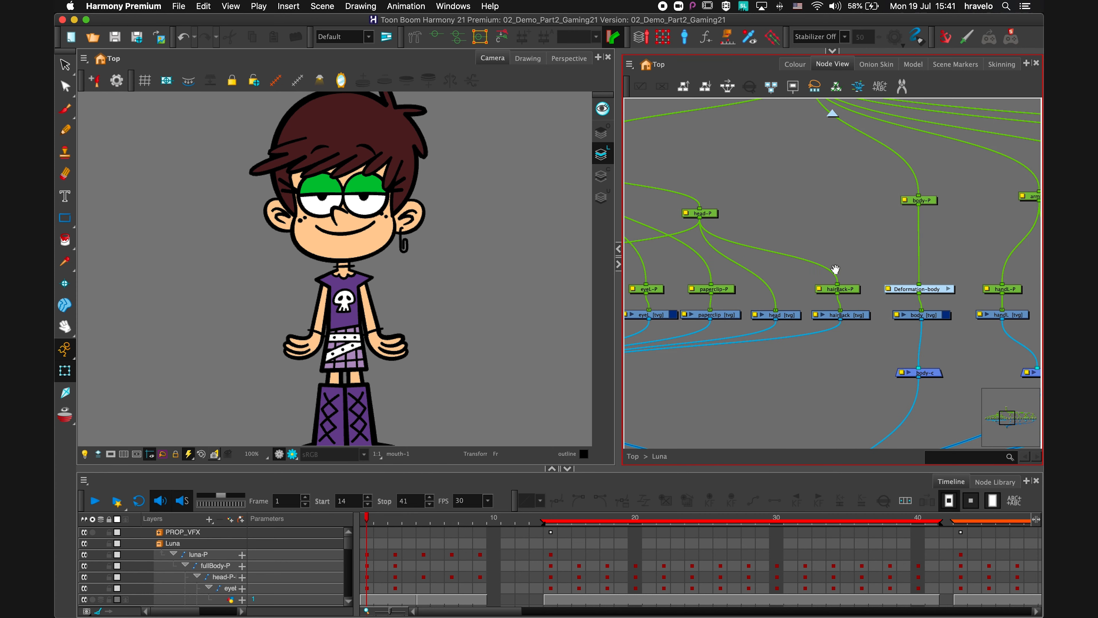
pyautogui.moveTo(1025, 345); pyautogui.dragTo(843, 348)
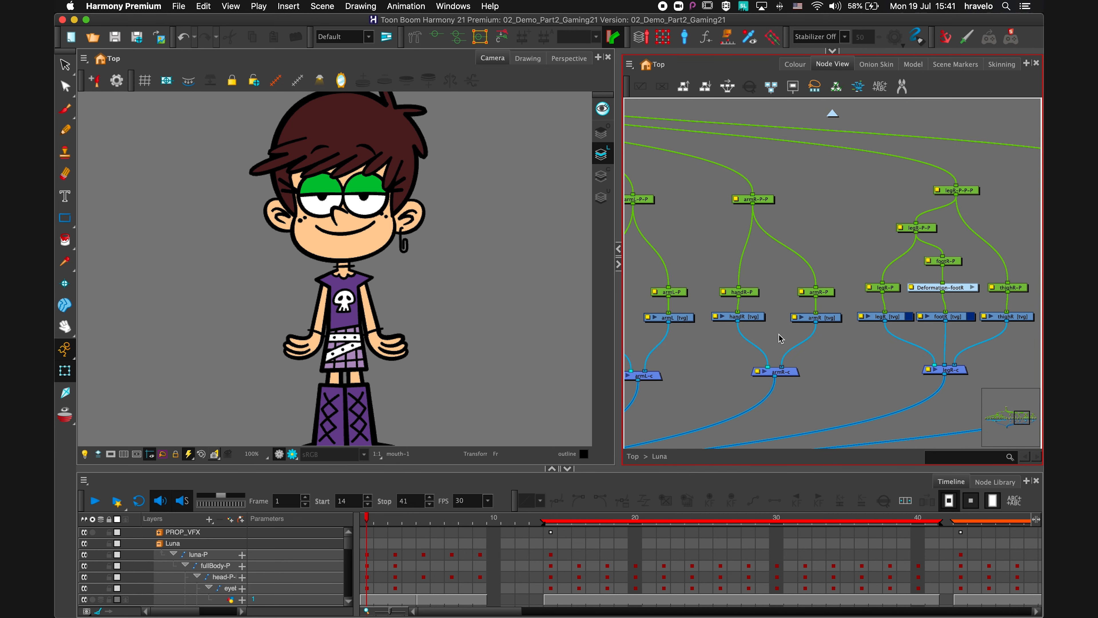
pyautogui.click(753, 318)
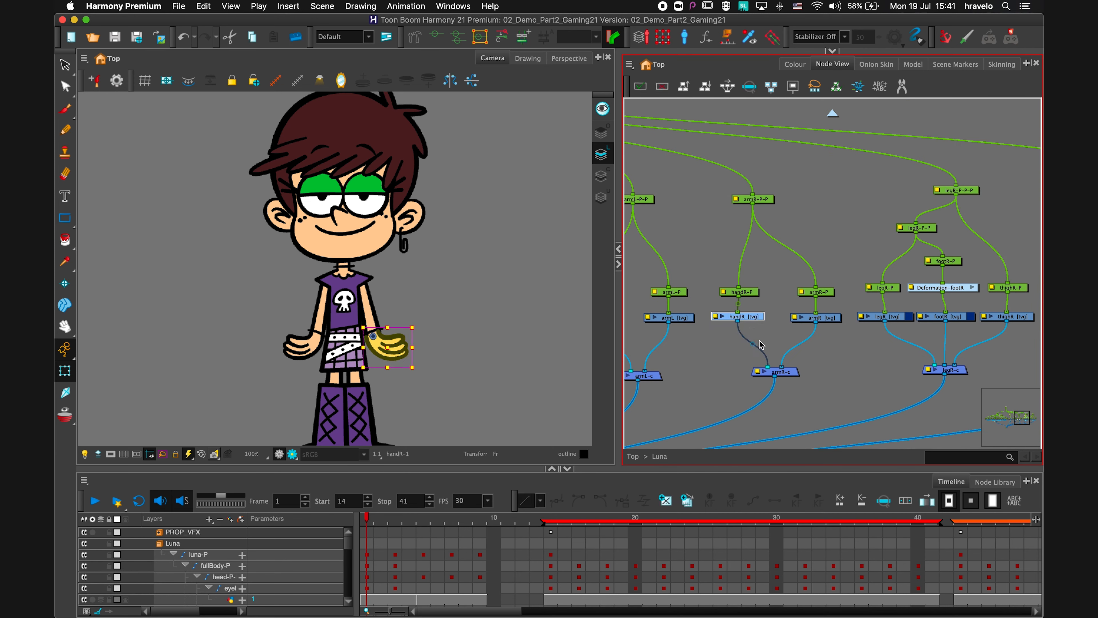
pyautogui.scroll(2, 769, 338)
pyautogui.click(764, 308)
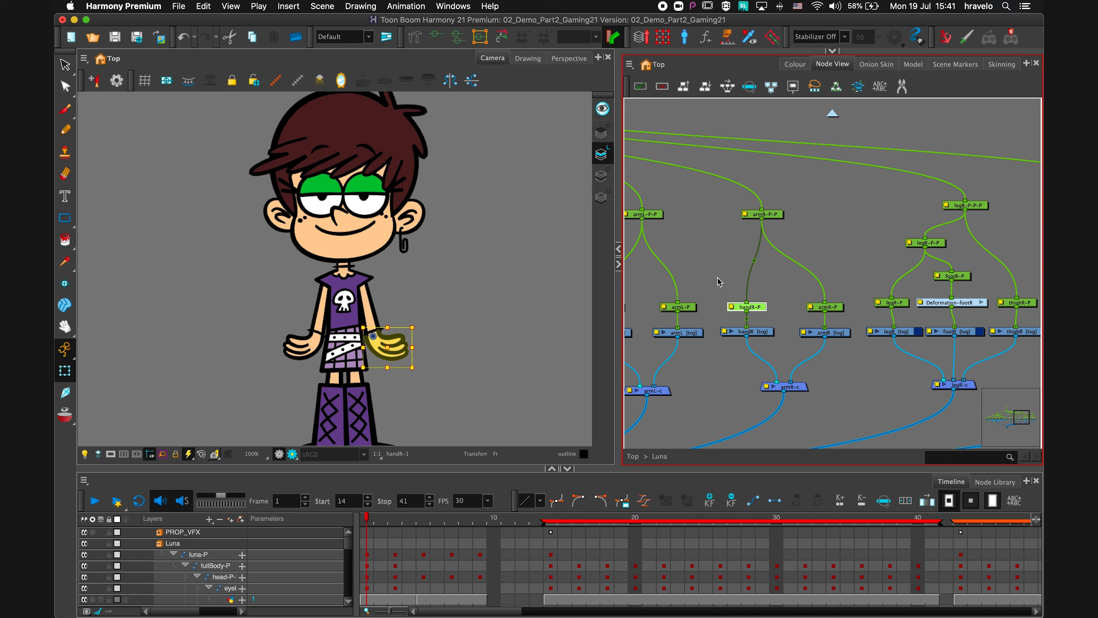
# Select the armR-P-P parent peg and the fullBody-P peg to trace the rig's hierarchy upward, and clear the selection.
pyautogui.click(753, 269)
pyautogui.scroll(3, 753, 269)
pyautogui.click(774, 334)
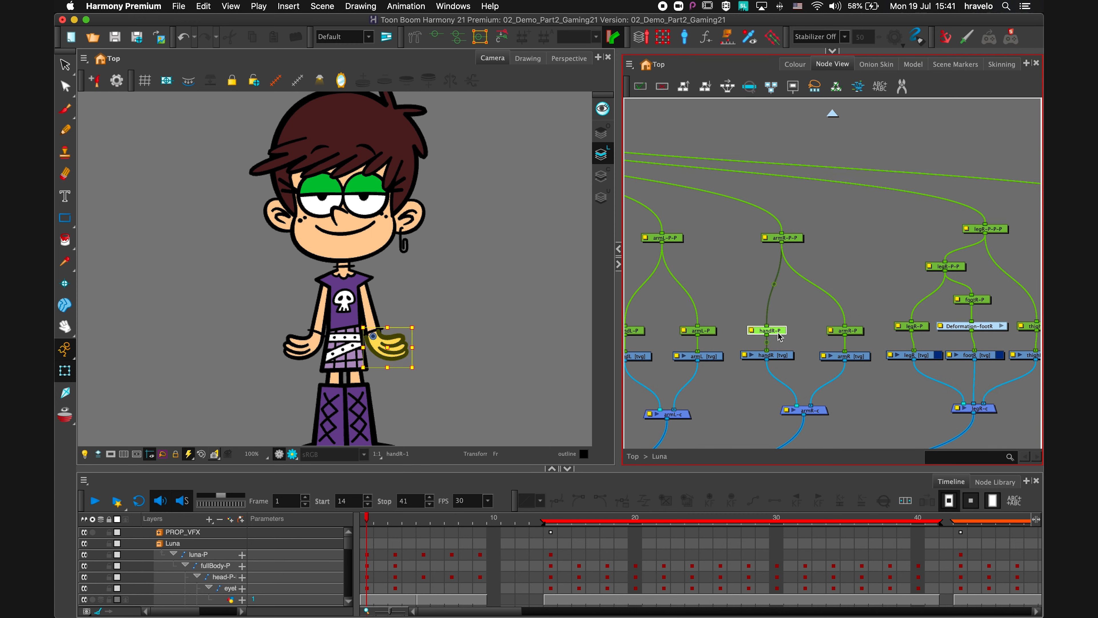
pyautogui.click(794, 243)
pyautogui.hscroll(-10, 796, 250)
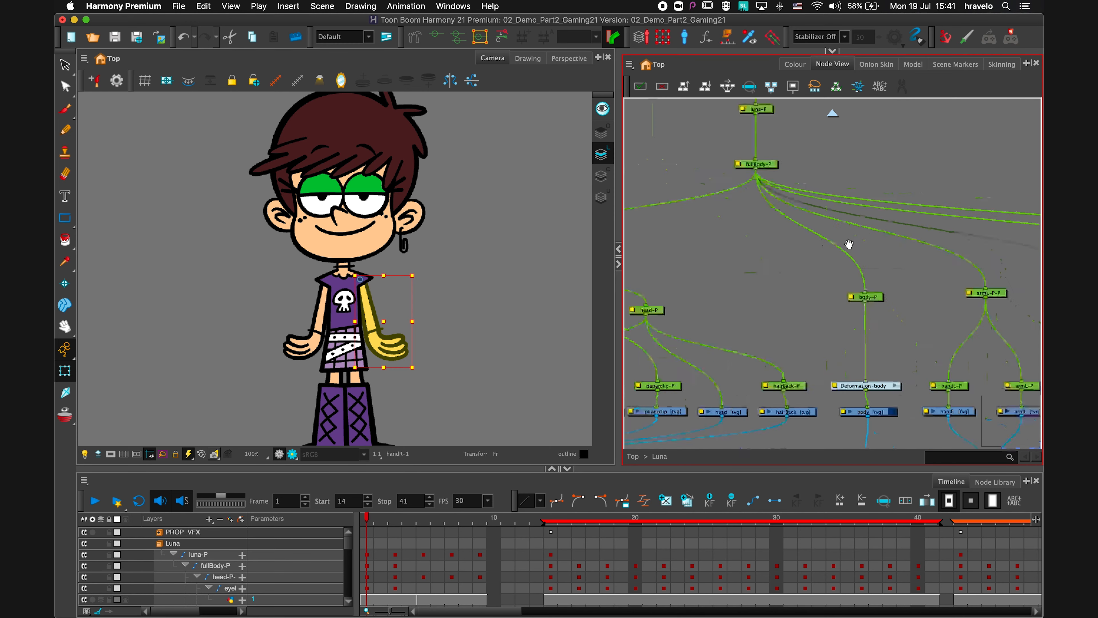
pyautogui.click(753, 165)
pyautogui.click(772, 280)
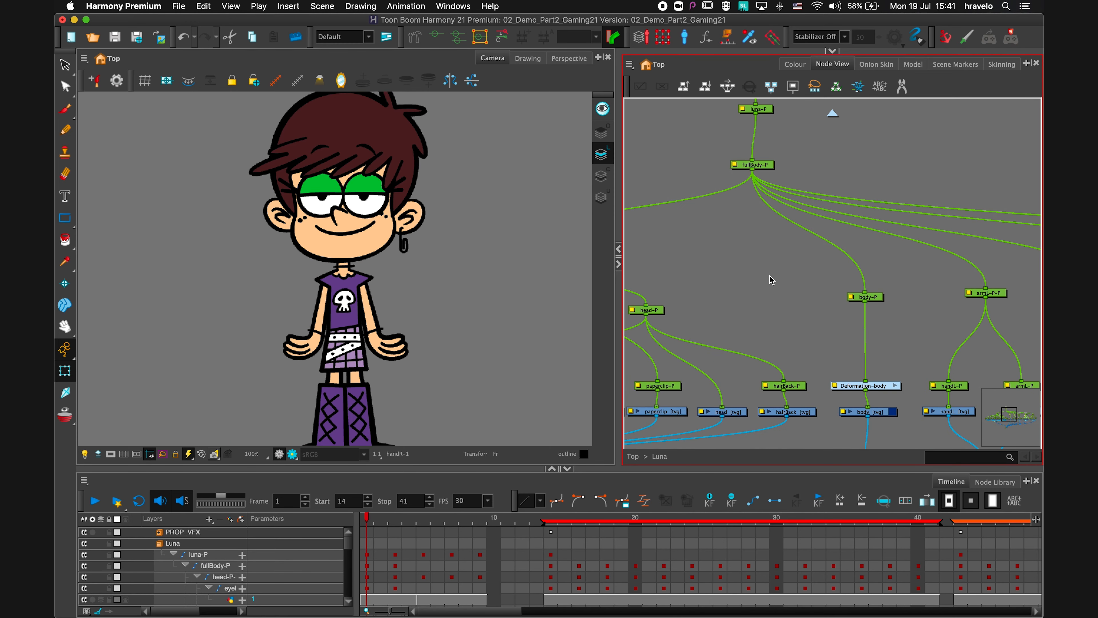
# Look through the colour-marked animation ranges along Luna's timeline.
pyautogui.scroll(-2, 769, 285)
pyautogui.scroll(-2, 411, 315)
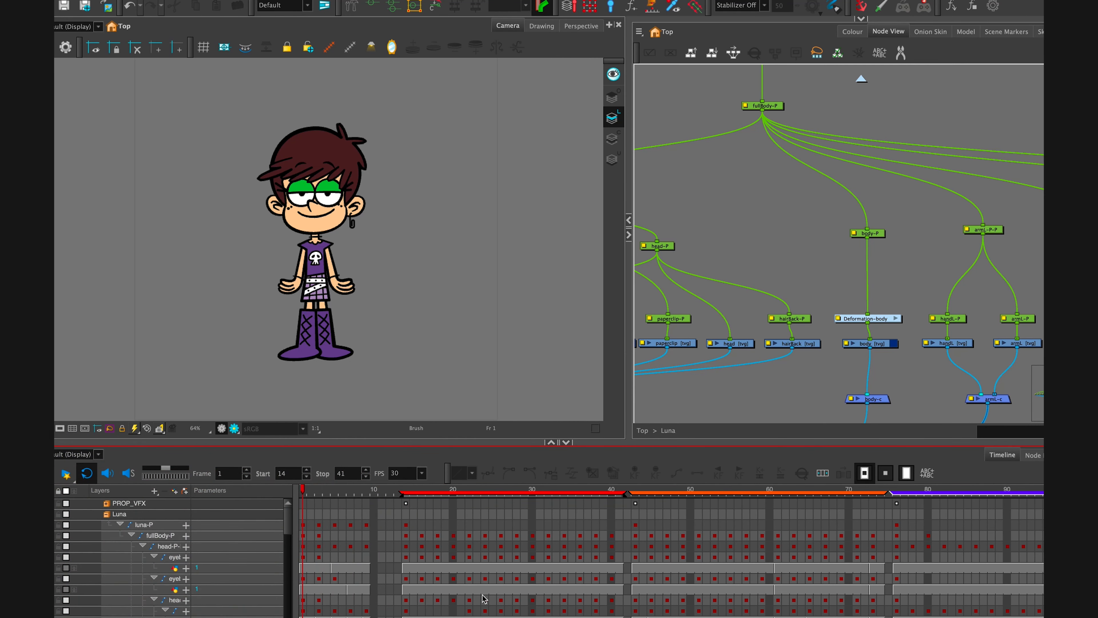
pyautogui.hscroll(15, 670, 554)
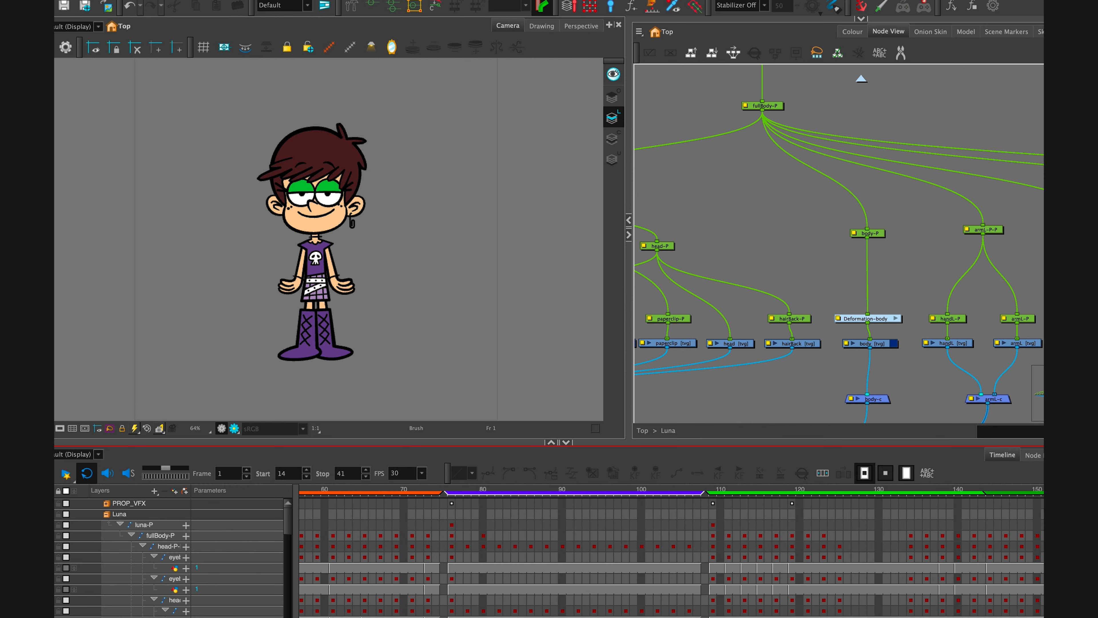
pyautogui.hscroll(-15, 671, 554)
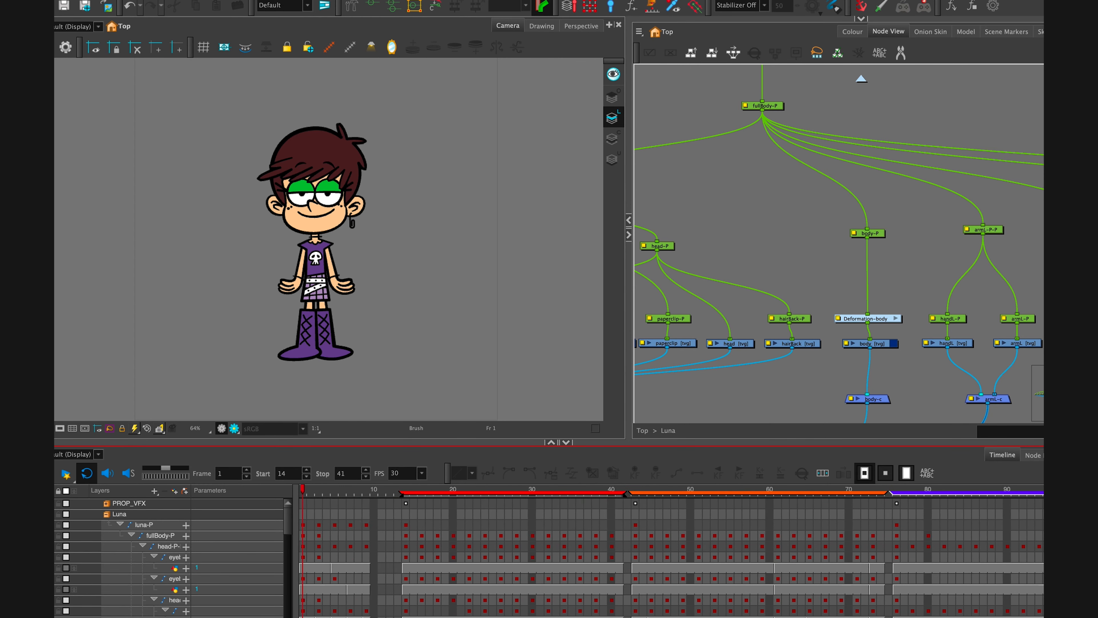
pyautogui.click(829, 135)
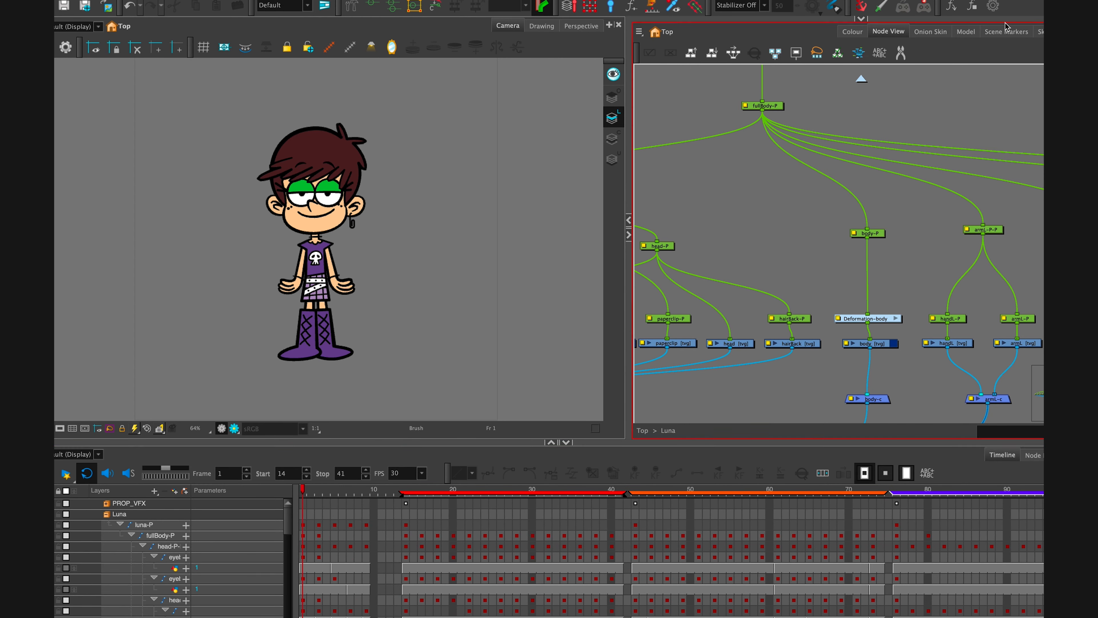
# Show the Scene Markers list, play the Idle range in a loop, and stop the playback.
pyautogui.click(1004, 33)
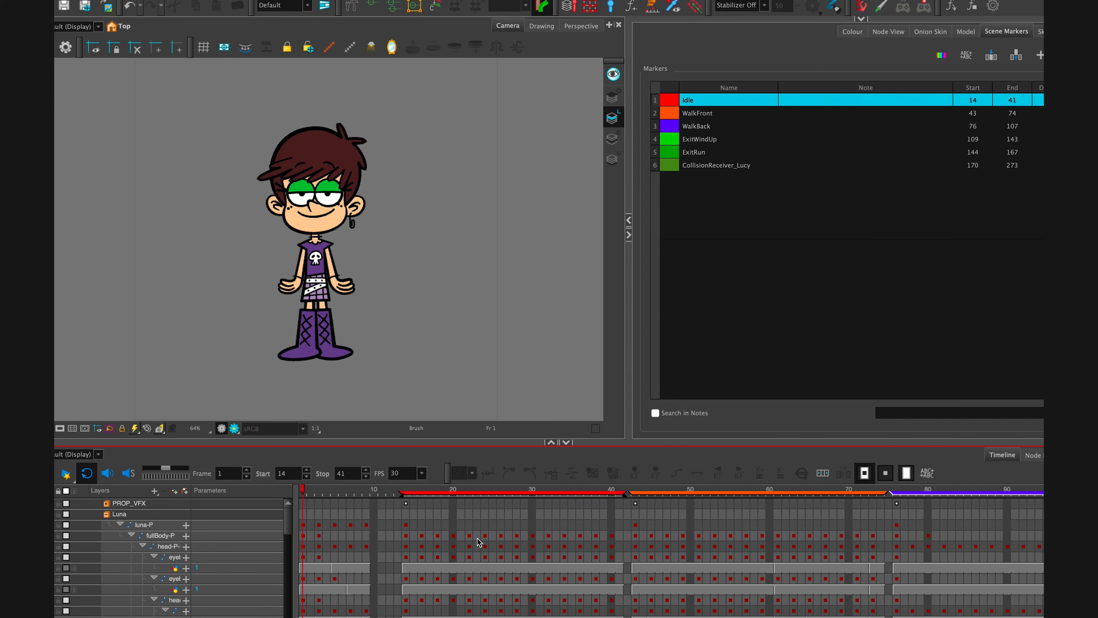
pyautogui.press('Return')
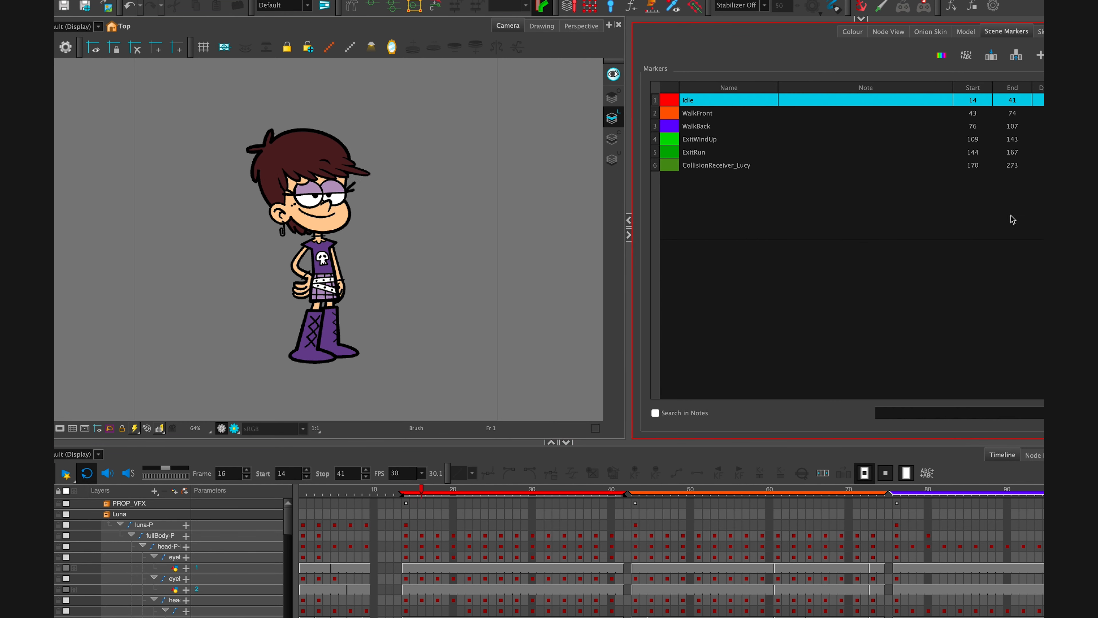
pyautogui.click(44, 474)
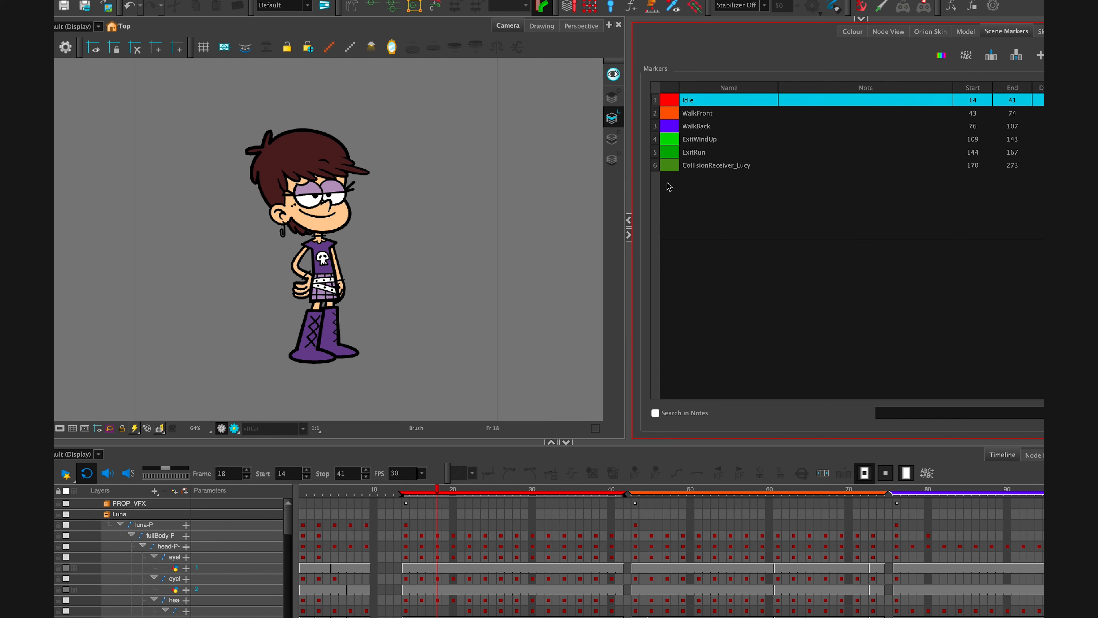
# Choose the CollisionReceiver_Lucy scene marker, play its range, and stop the playback.
pyautogui.click(691, 166)
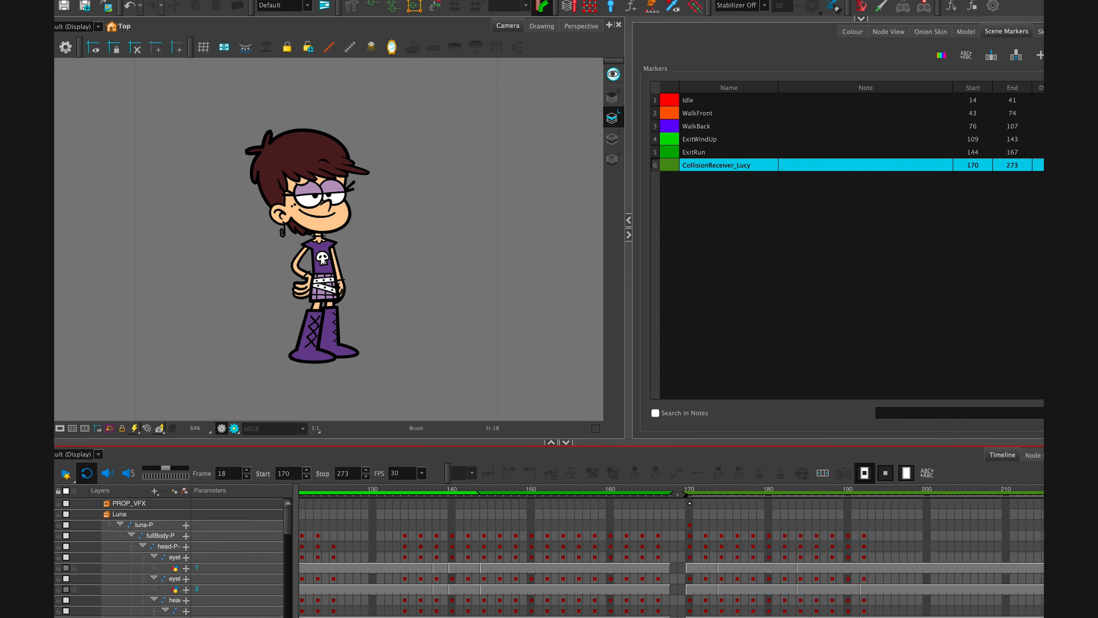
pyautogui.press('Return')
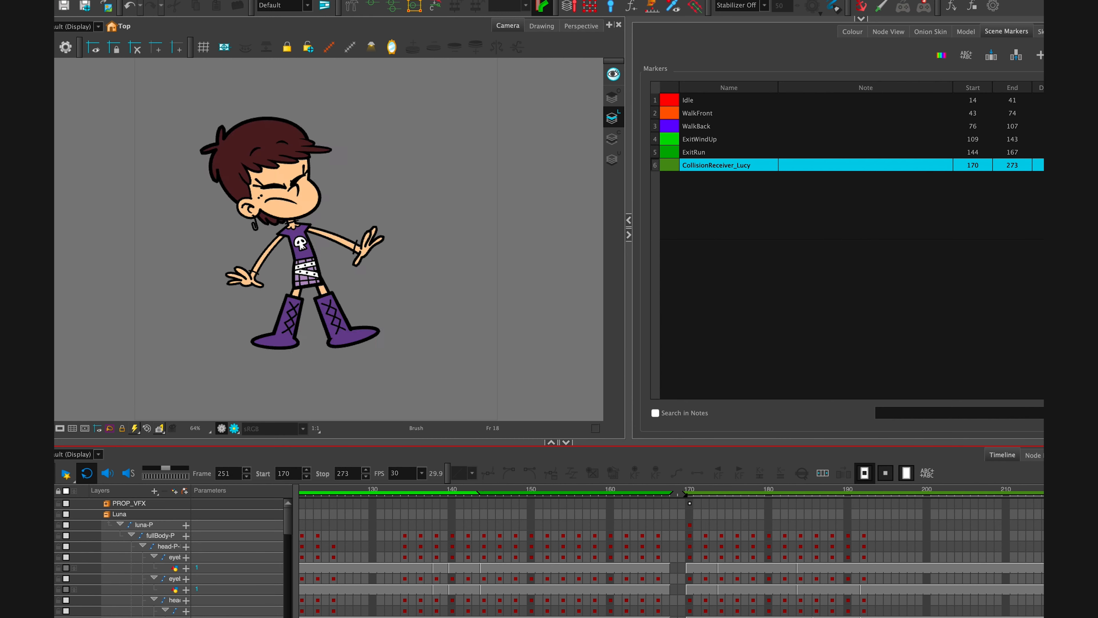
pyautogui.press('Return')
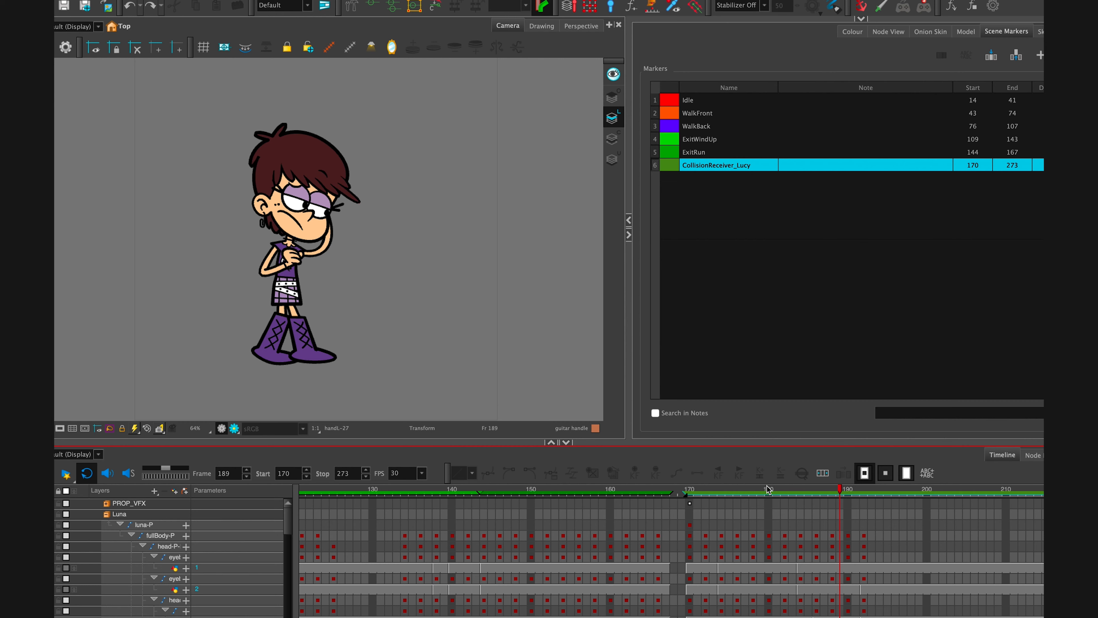
# At frame 170, select the whole arm above the handR drawing and rotate it forward across Luna's body.
pyautogui.moveTo(768, 489); pyautogui.dragTo(691, 488)
pyautogui.click(282, 290)
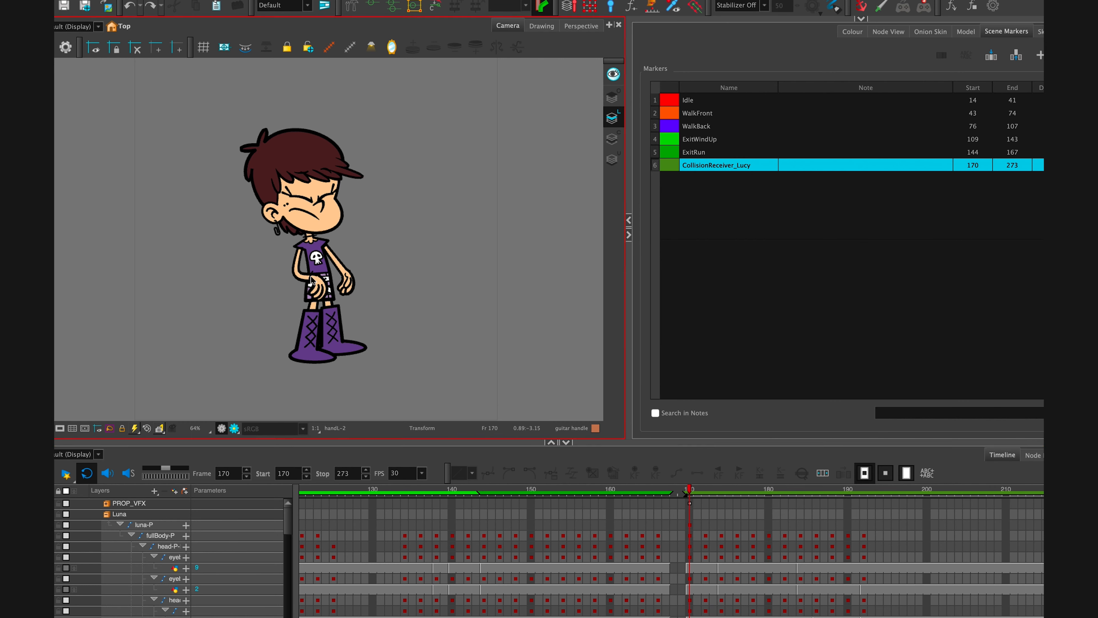
pyautogui.click(322, 288)
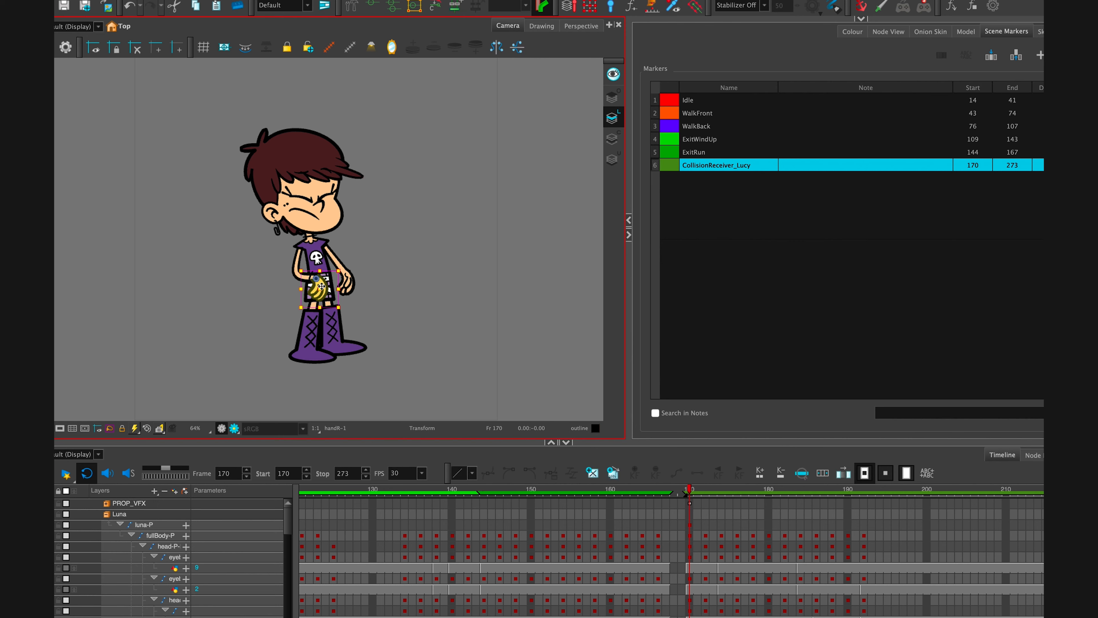
pyautogui.press('b')
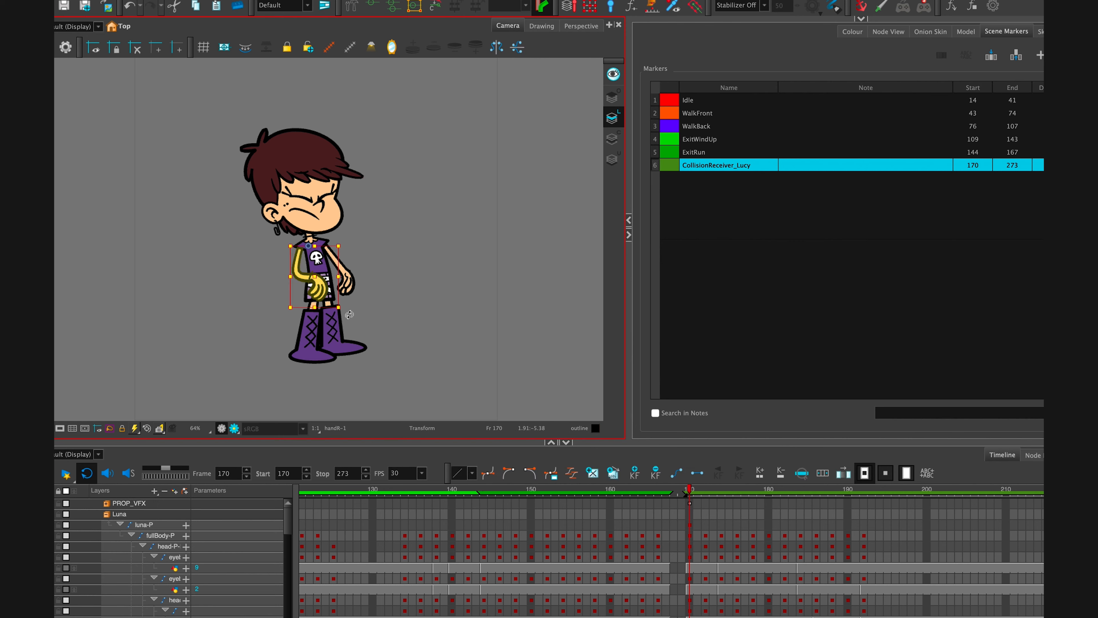
pyautogui.moveTo(349, 315); pyautogui.dragTo(388, 280)
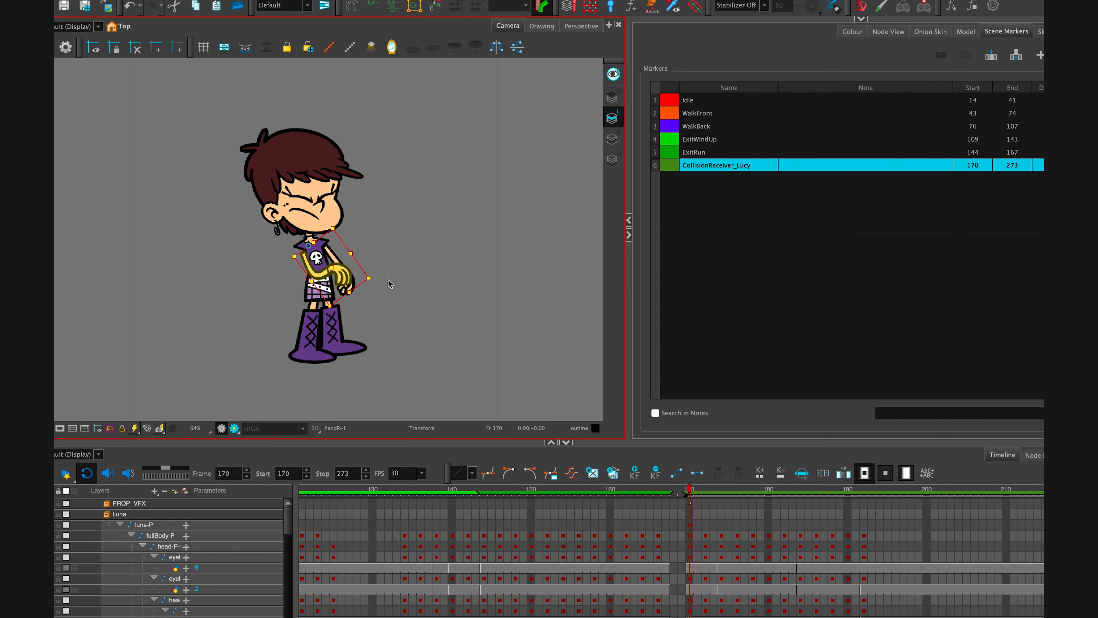
# Undo the arm rotation and show the drawing substitutions for Luna's left hand at frame 172.
pyautogui.hotkey('ctrl', 'z')
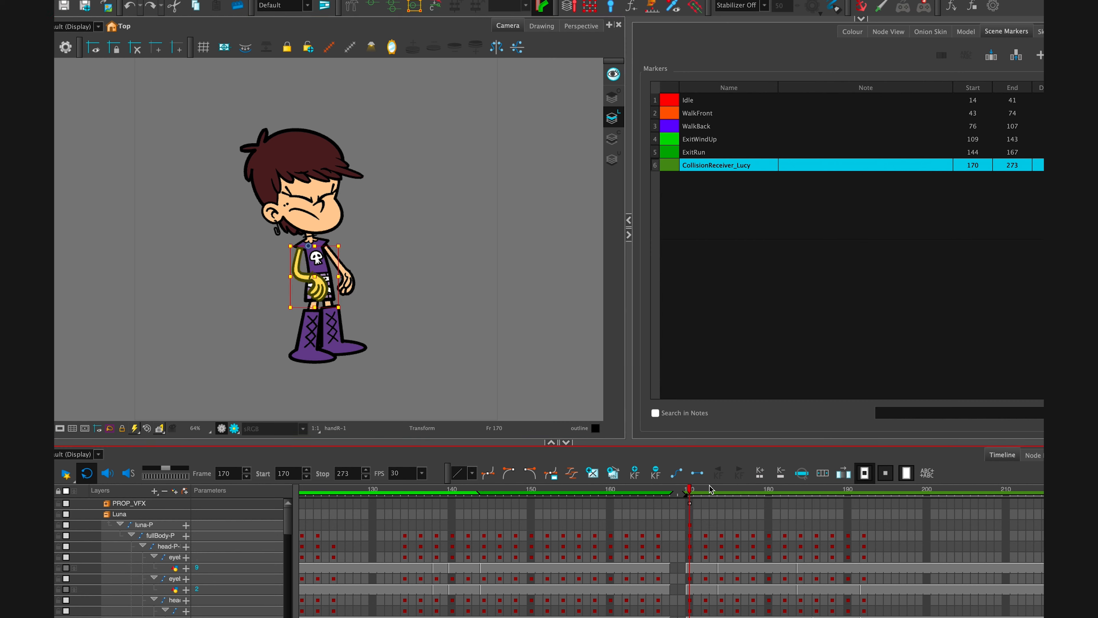
pyautogui.moveTo(704, 492)
pyautogui.mouseDown()
pyautogui.moveTo(747, 492)
pyautogui.moveTo(692, 492)
pyautogui.moveTo(744, 492)
pyautogui.moveTo(705, 492)
pyautogui.mouseUp()
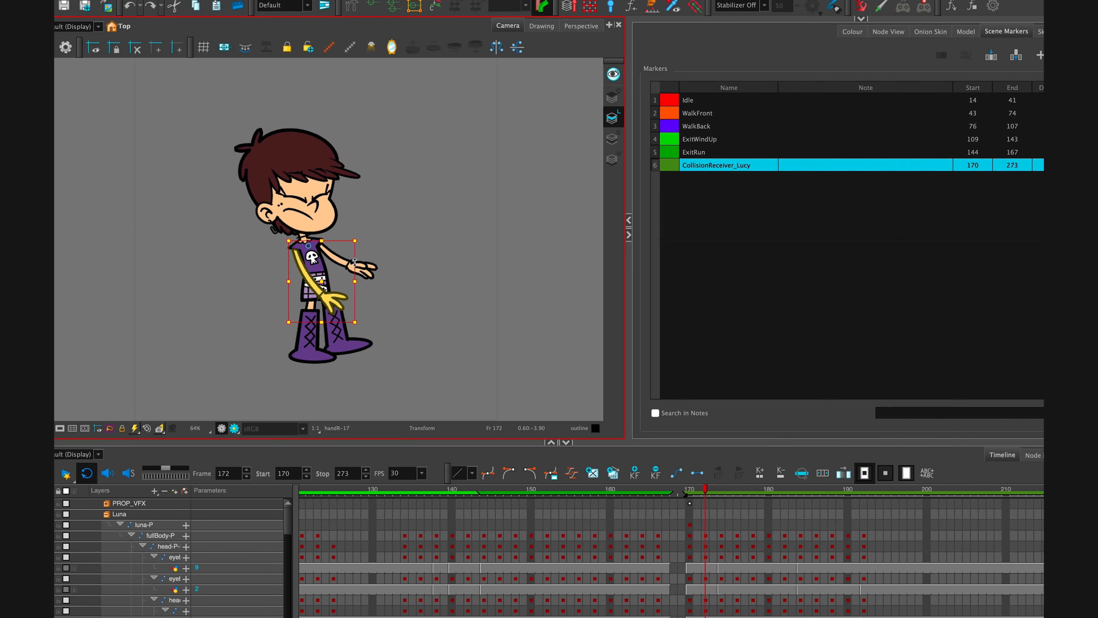
pyautogui.click(366, 271)
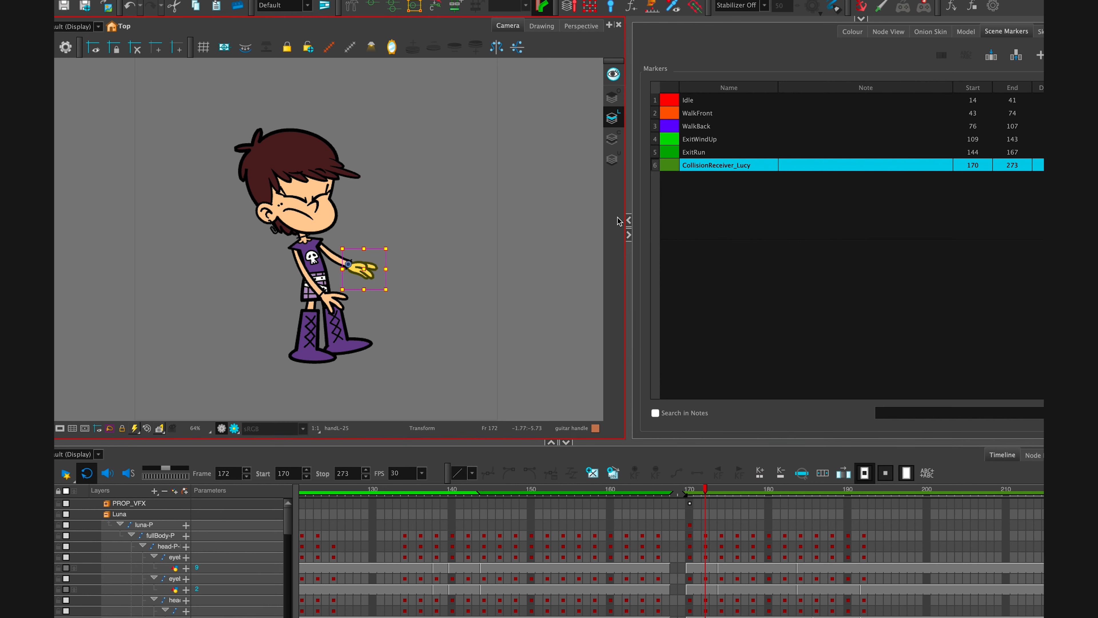
pyautogui.click(861, 18)
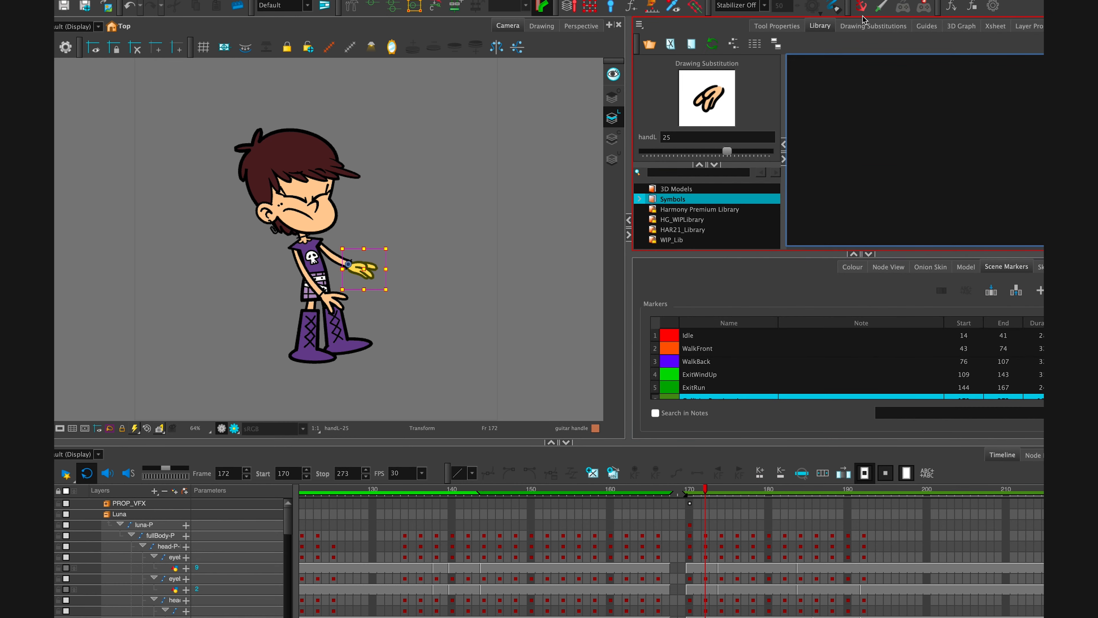
pyautogui.click(867, 27)
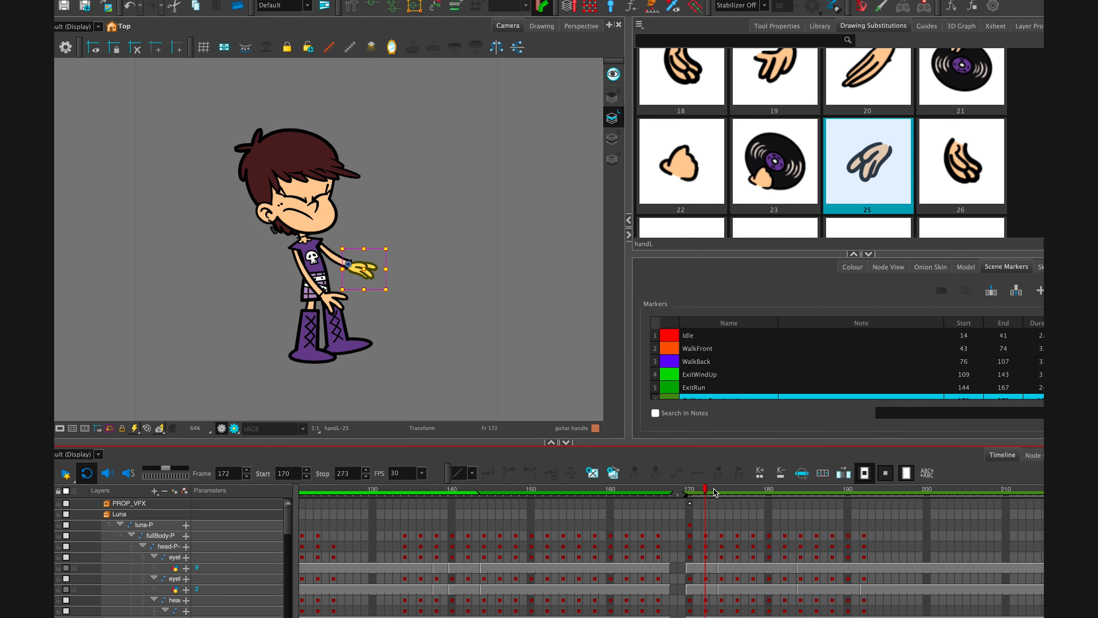
# At frame 172, swap Luna's left hand to drawing substitution 26.
pyautogui.click(731, 492)
pyautogui.click(705, 492)
pyautogui.click(958, 164)
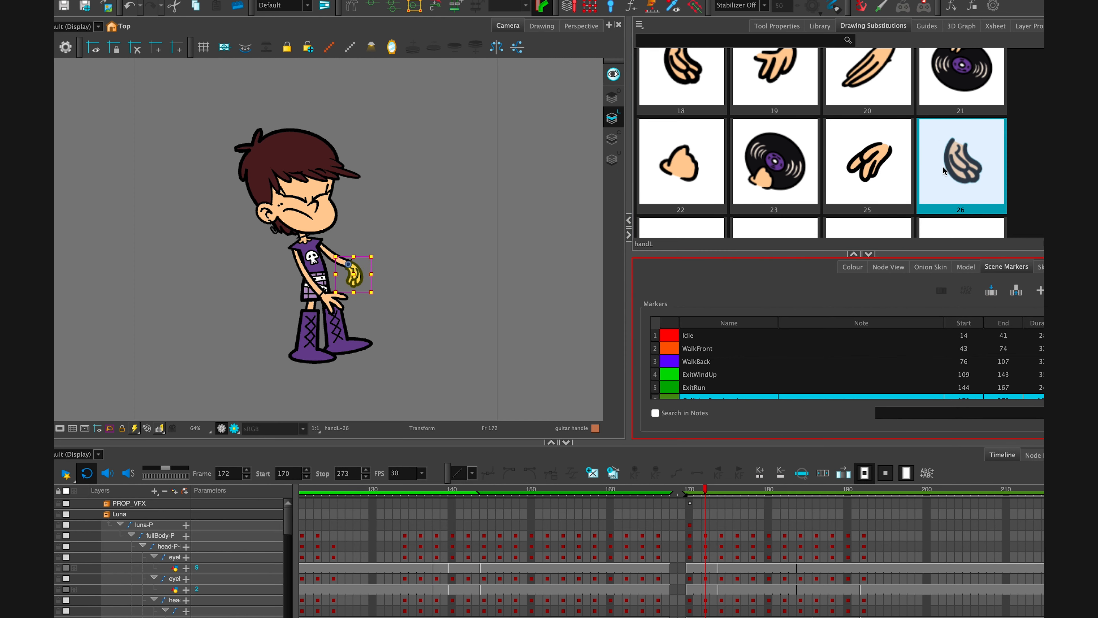
# At frame 181, try substitution 23 on Luna's left hand and switch it to drawing 25.
pyautogui.moveTo(761, 493); pyautogui.dragTo(776, 496)
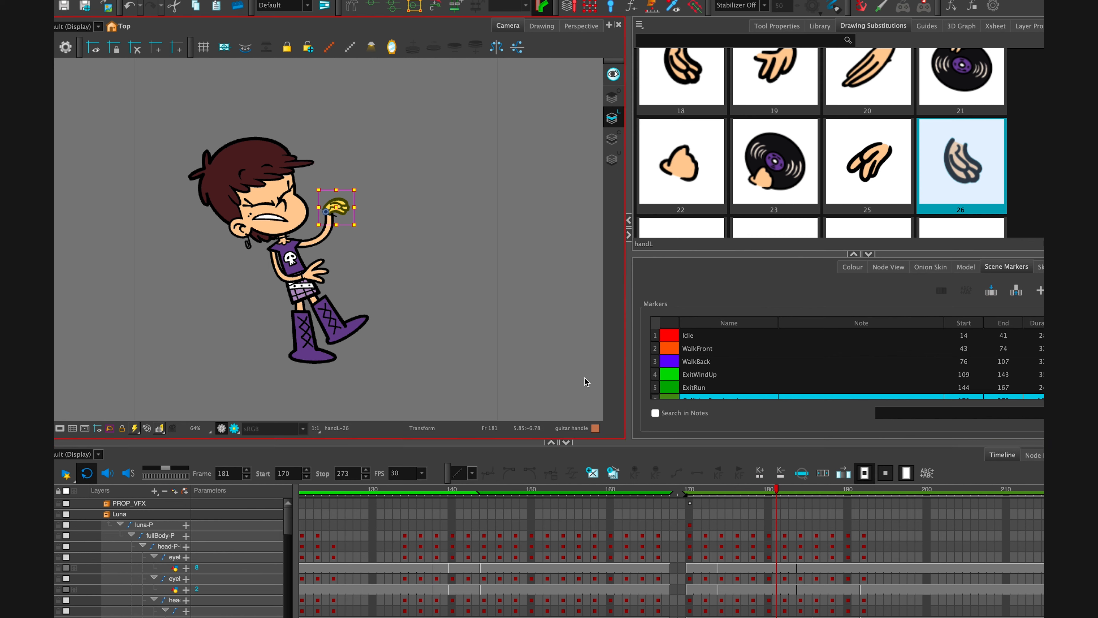
pyautogui.click(779, 176)
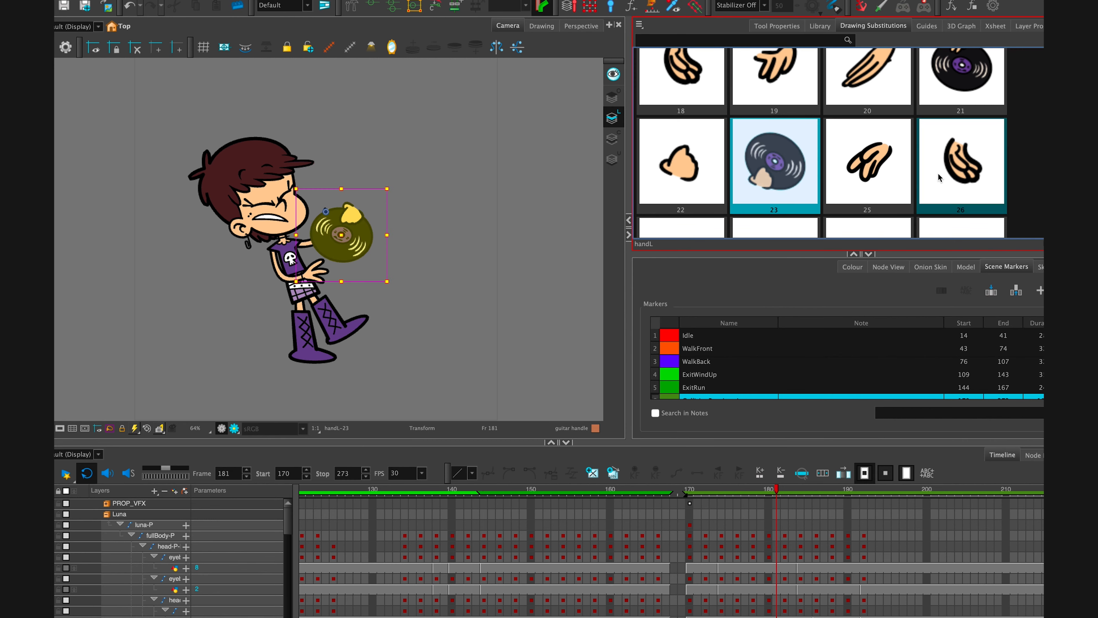
pyautogui.click(874, 169)
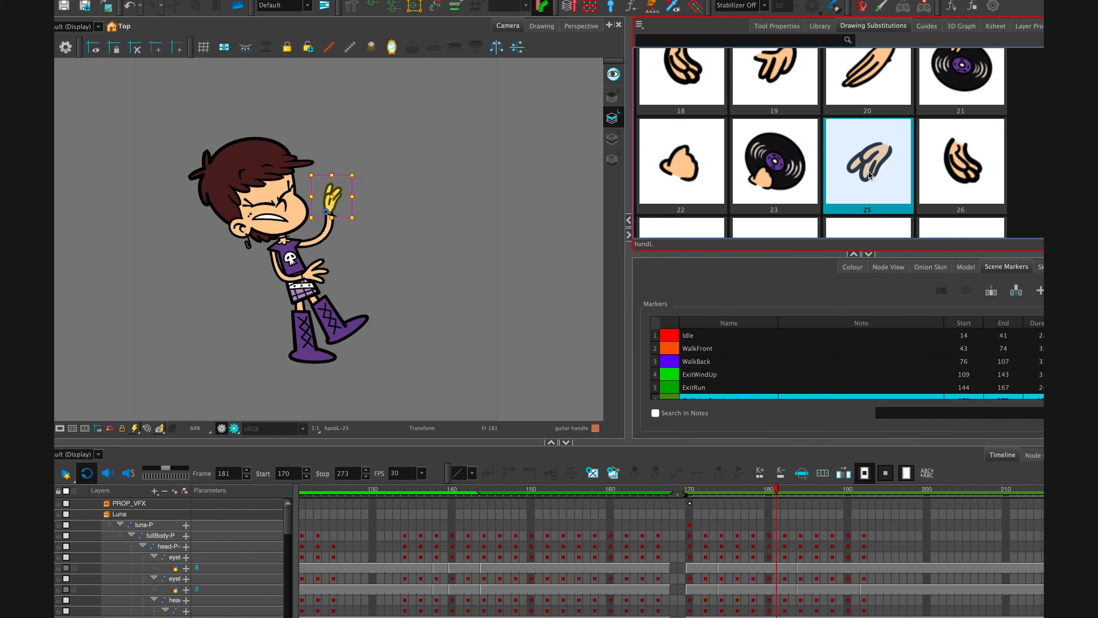
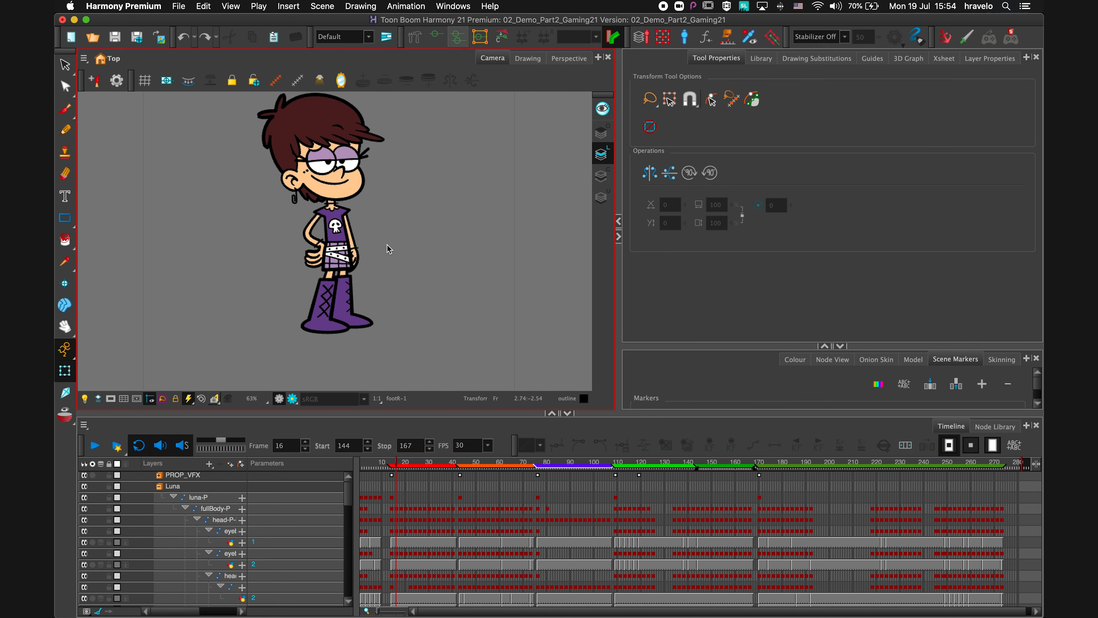
# At frame 16, show the deformation controls of Luna's body drawing and clear the selection.
pyautogui.press('2')
pyautogui.press('2')
pyautogui.moveTo(440, 230); pyautogui.dragTo(460, 261)
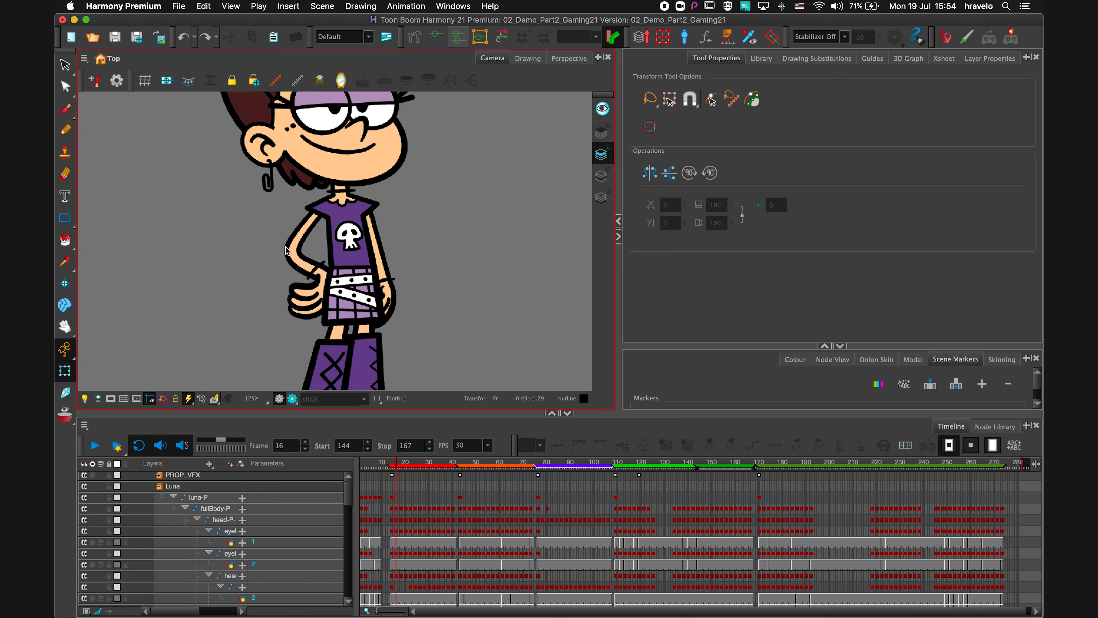
pyautogui.click(349, 234)
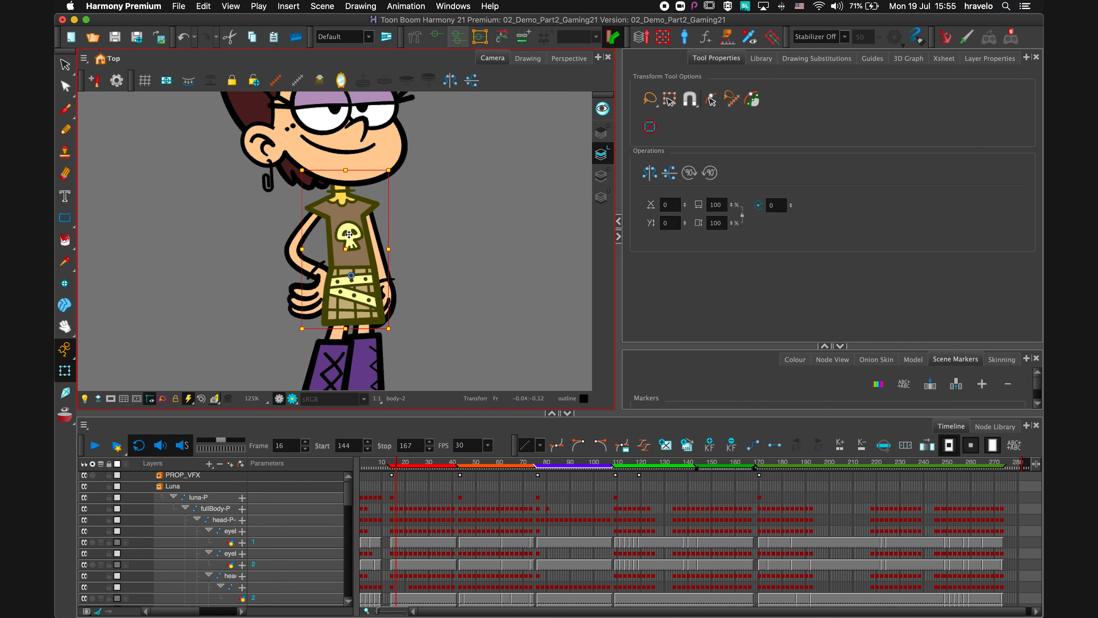
pyautogui.click(434, 39)
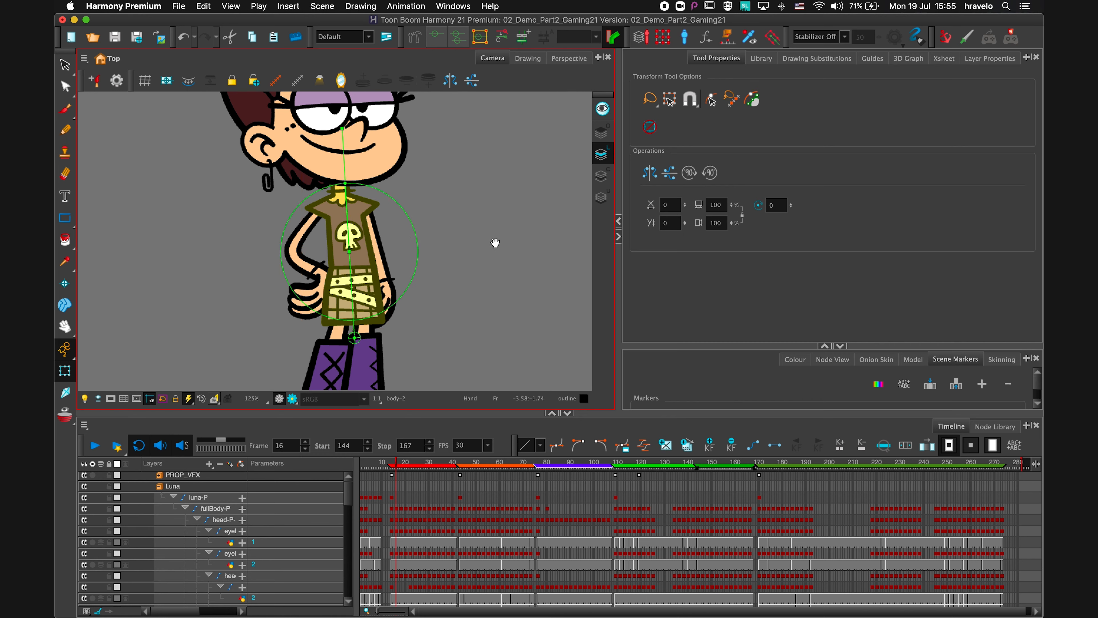
pyautogui.moveTo(508, 226)
pyautogui.mouseDown()
pyautogui.moveTo(490, 260)
pyautogui.moveTo(503, 241)
pyautogui.mouseUp()
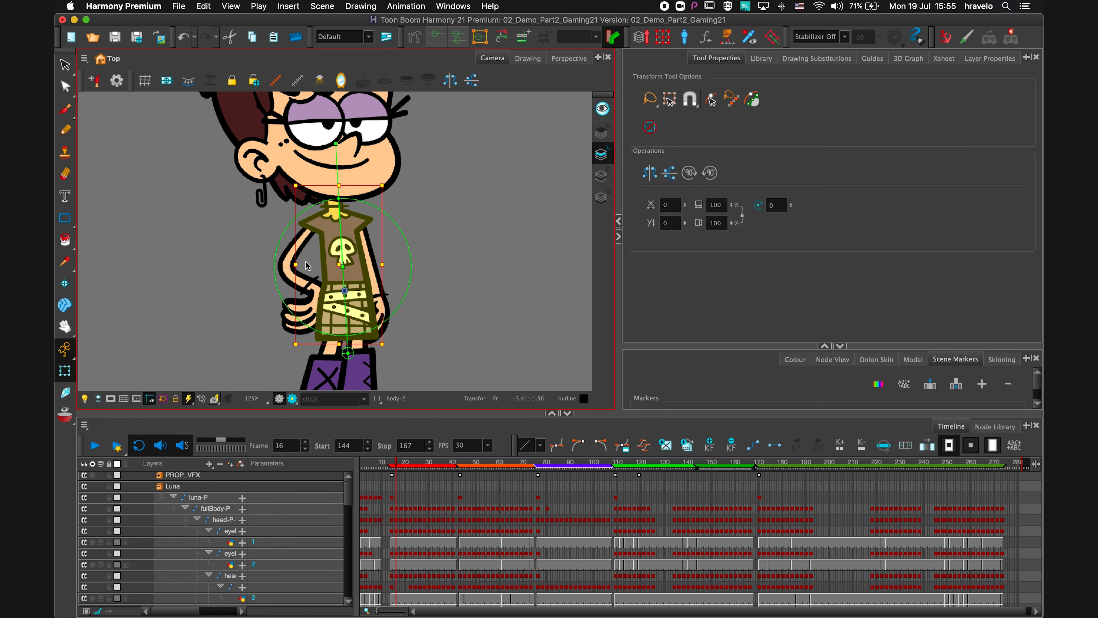
pyautogui.click(480, 200)
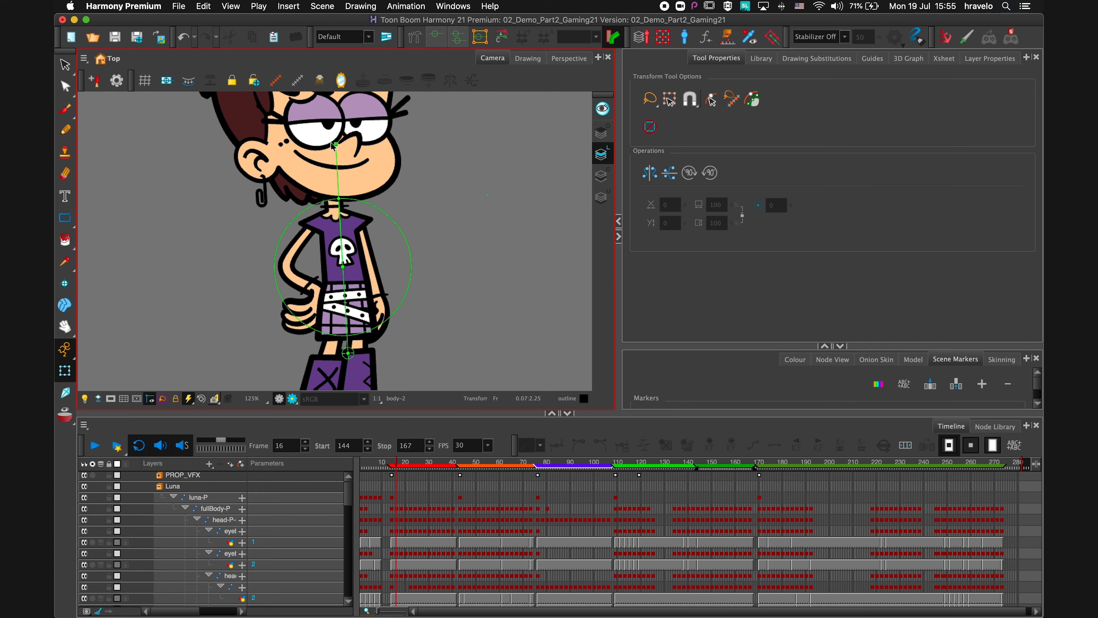
# Try bending Luna's upper body with the deformer's end handle, and undo the bend.
pyautogui.moveTo(332, 146); pyautogui.dragTo(396, 168)
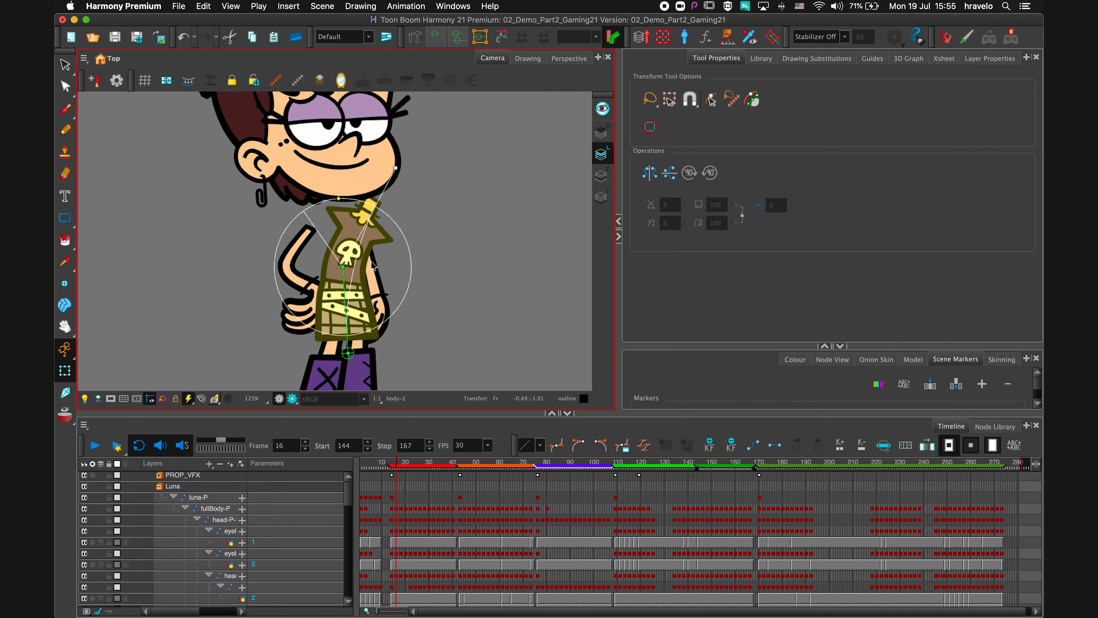
pyautogui.press('super+z')
# Show the deformation controls of both of Luna's feet and clear the selection.
pyautogui.scroll(-3, 447, 243)
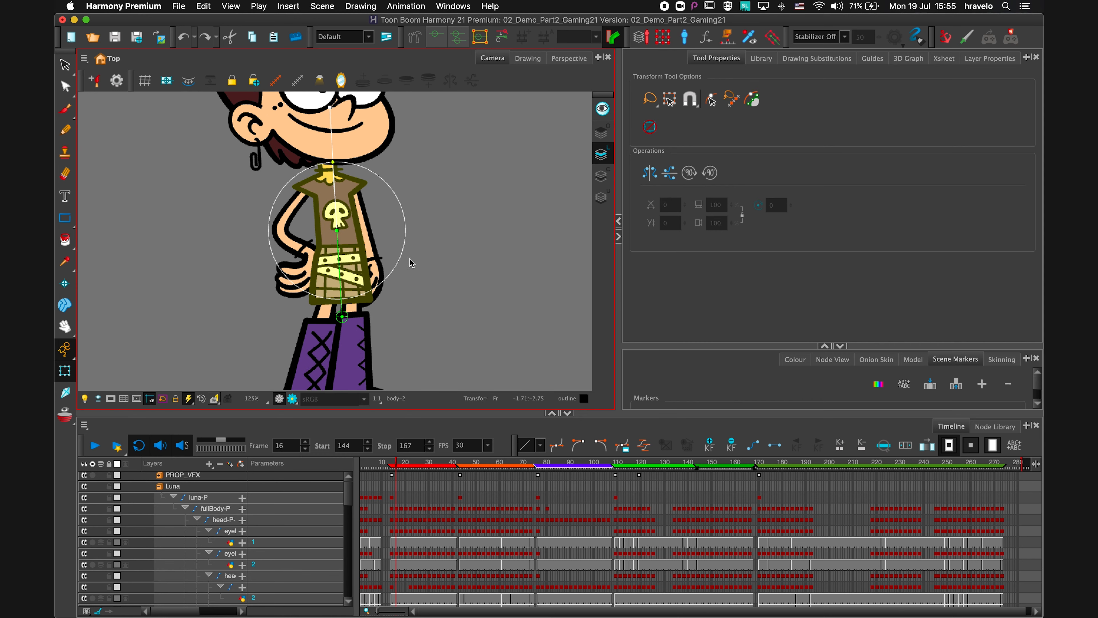
pyautogui.press('1')
pyautogui.press('1')
pyautogui.press('1')
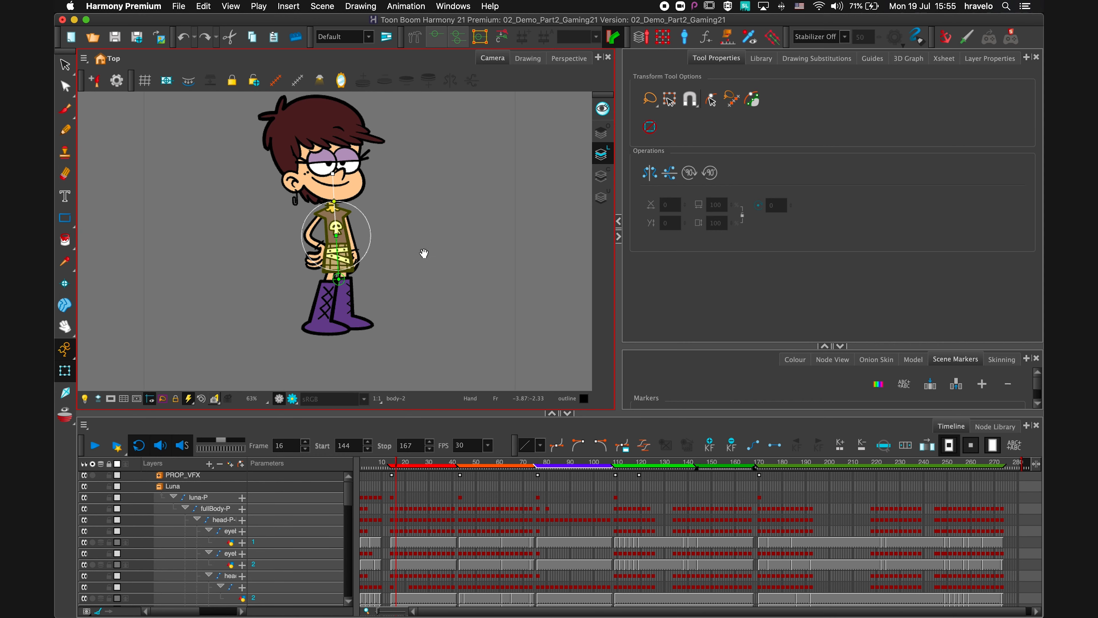
pyautogui.moveTo(423, 253); pyautogui.dragTo(409, 236)
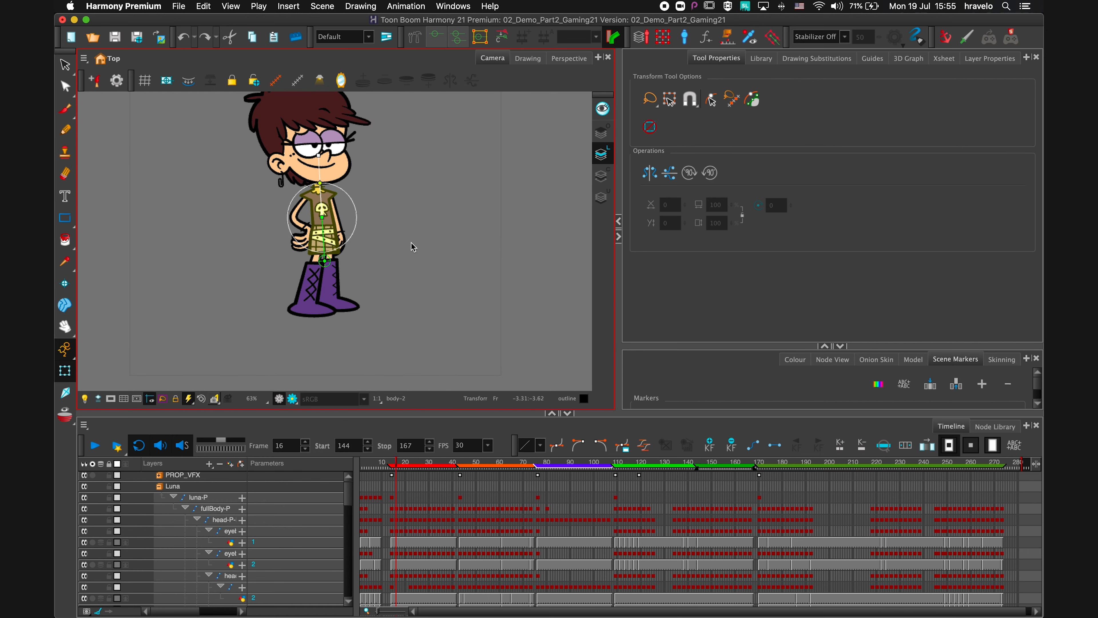
pyautogui.scroll(3, 362, 308)
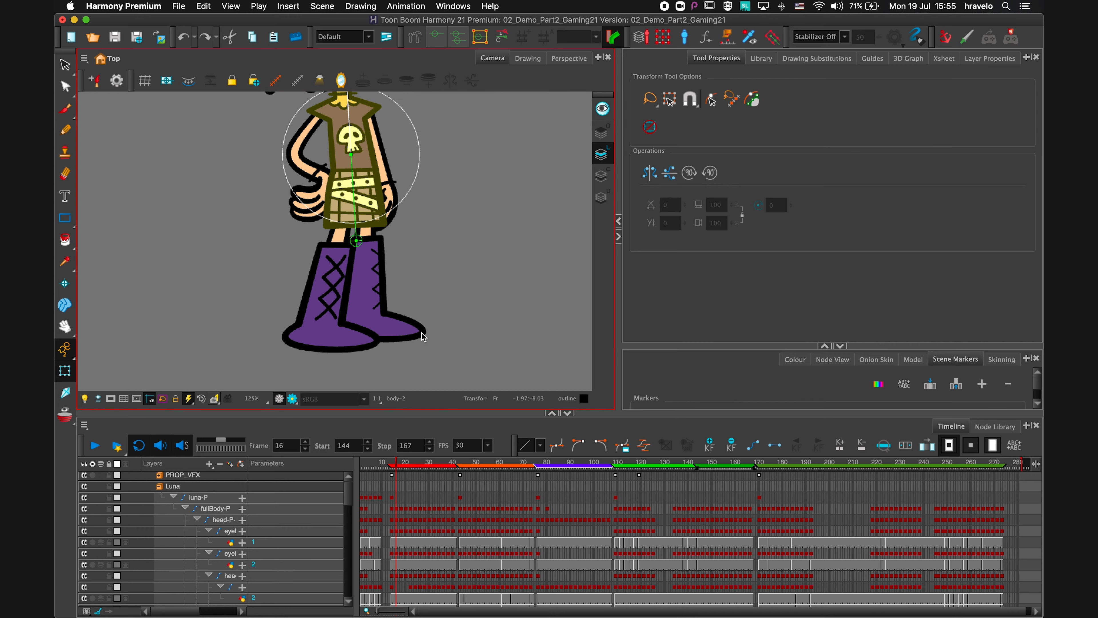
pyautogui.click(404, 337)
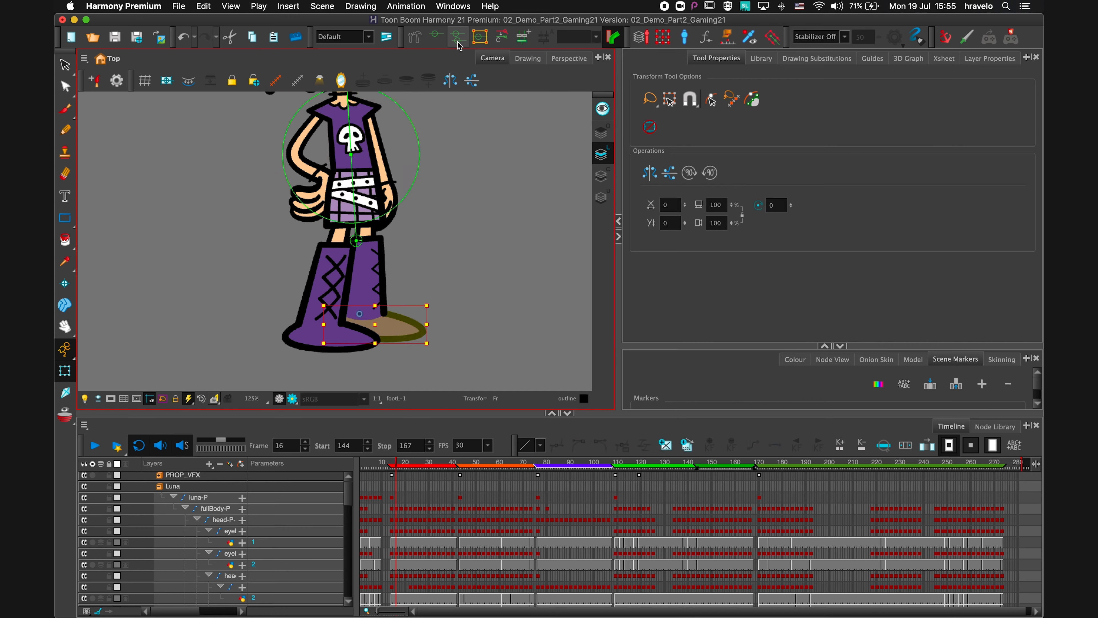
pyautogui.click(299, 340)
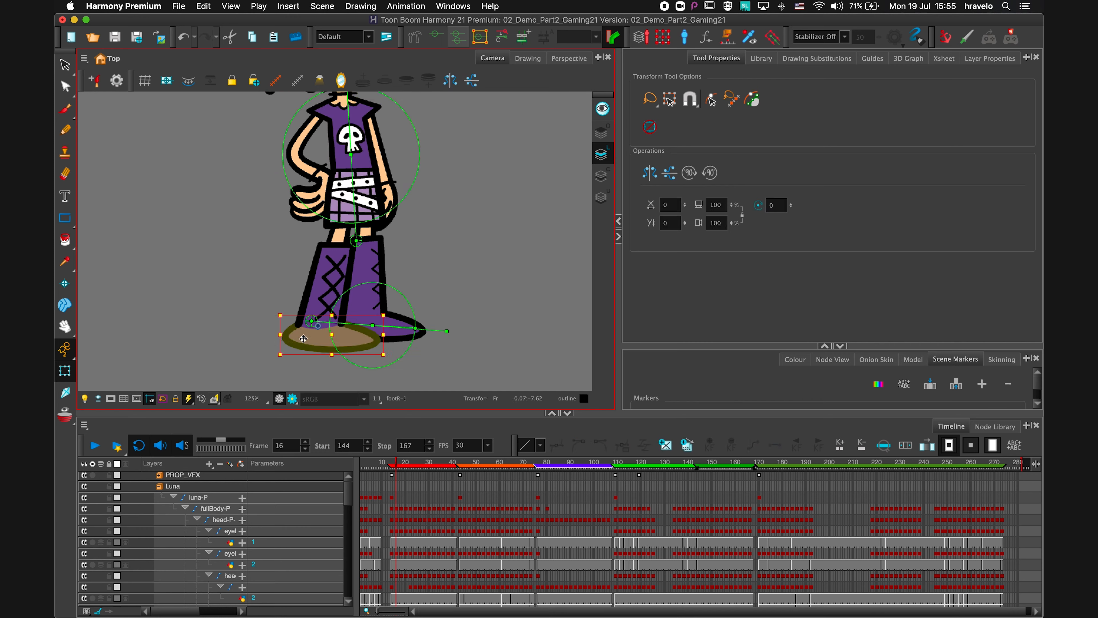
pyautogui.click(450, 342)
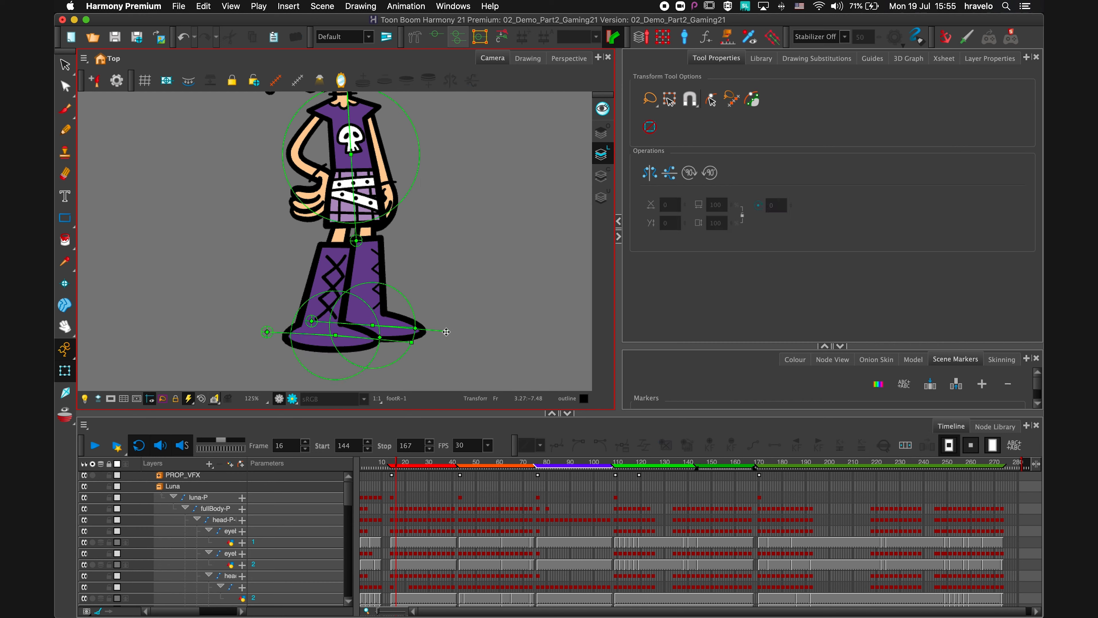
# Try bending one toe up and the other down with the foot deformers, and undo both bends.
pyautogui.moveTo(447, 332); pyautogui.dragTo(451, 310)
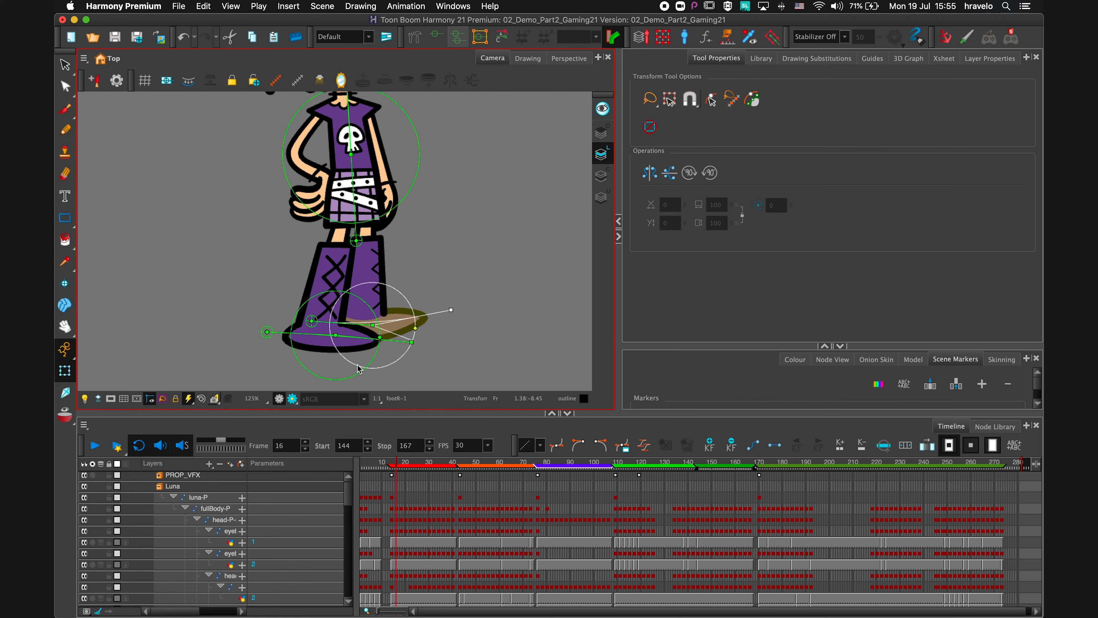
pyautogui.moveTo(411, 344); pyautogui.dragTo(402, 375)
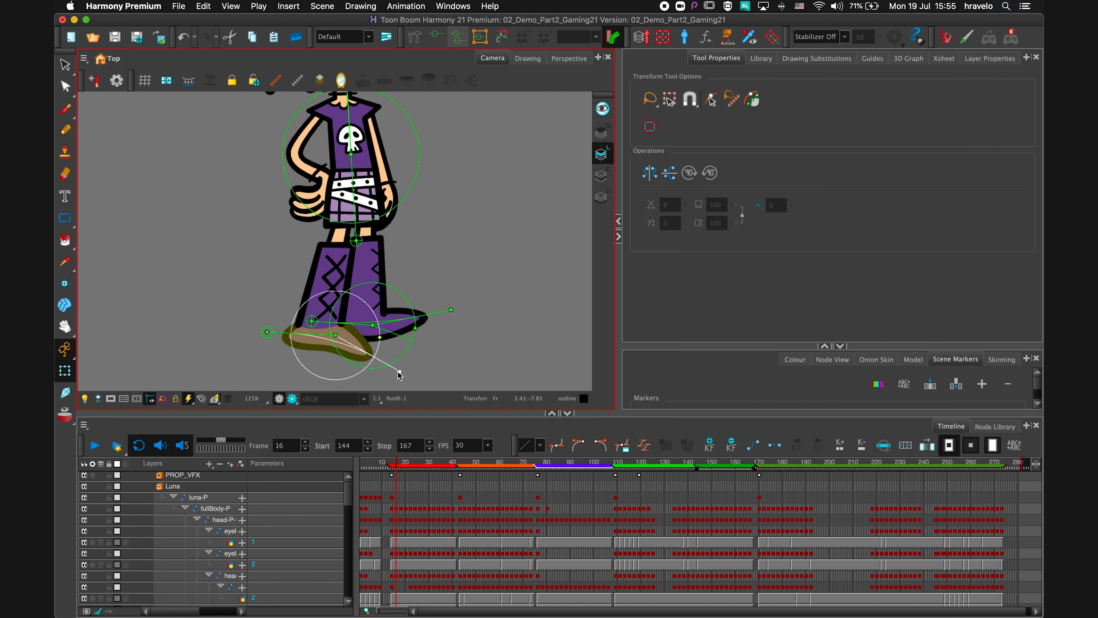
pyautogui.press('super+z')
pyautogui.press('super+z')
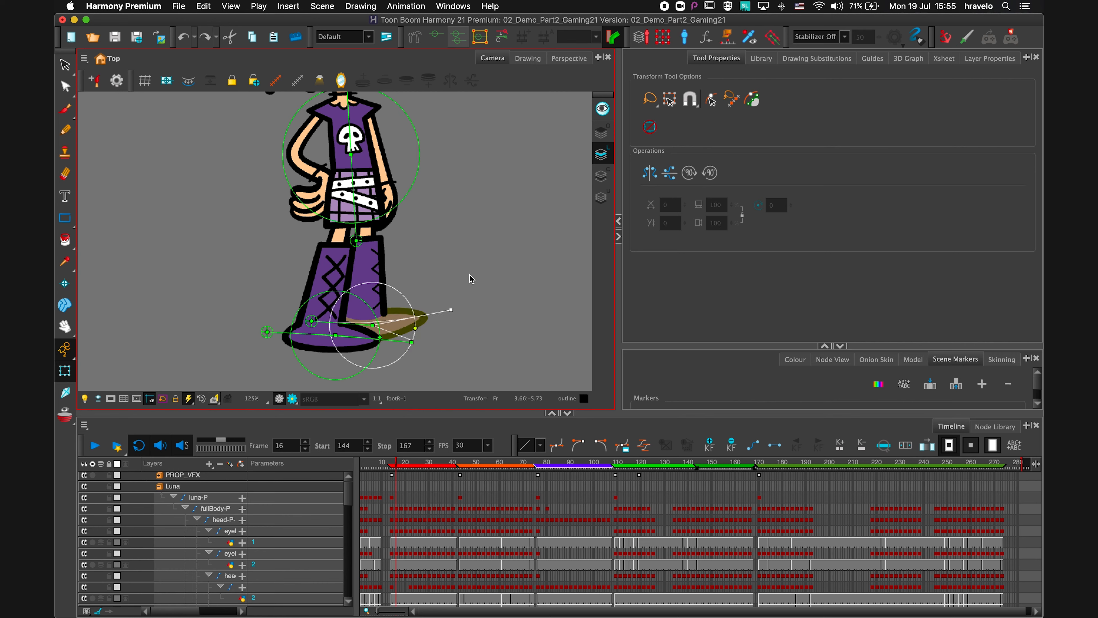
# At frame 1, rig Luna's right arm drawing with a game bone running from the shoulder to the wrist.
pyautogui.hotkey('shift', ',')
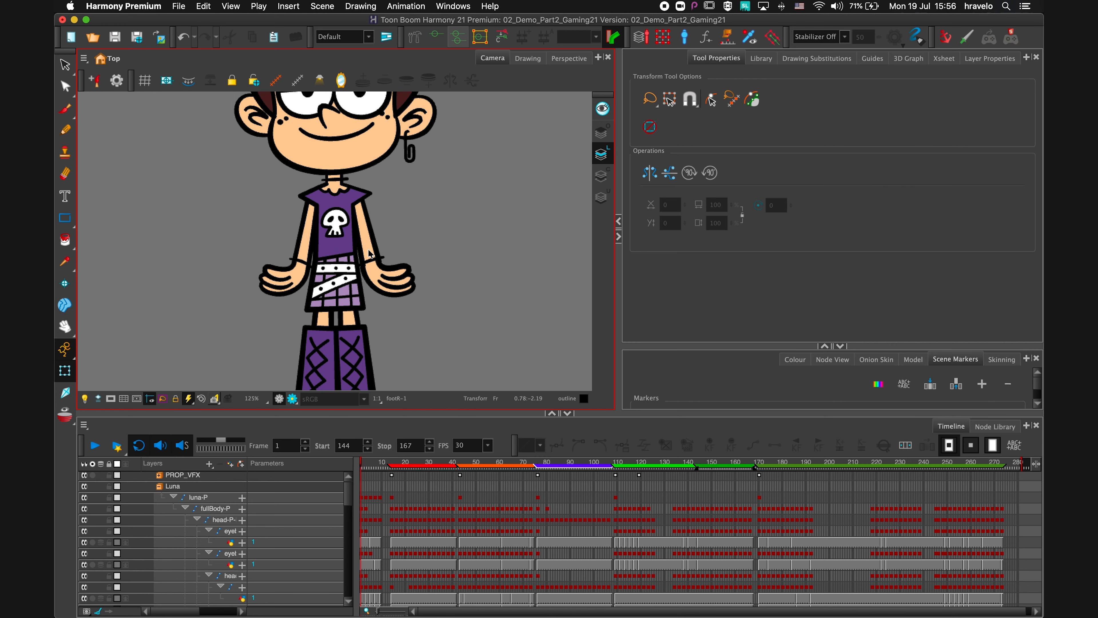
pyautogui.click(363, 207)
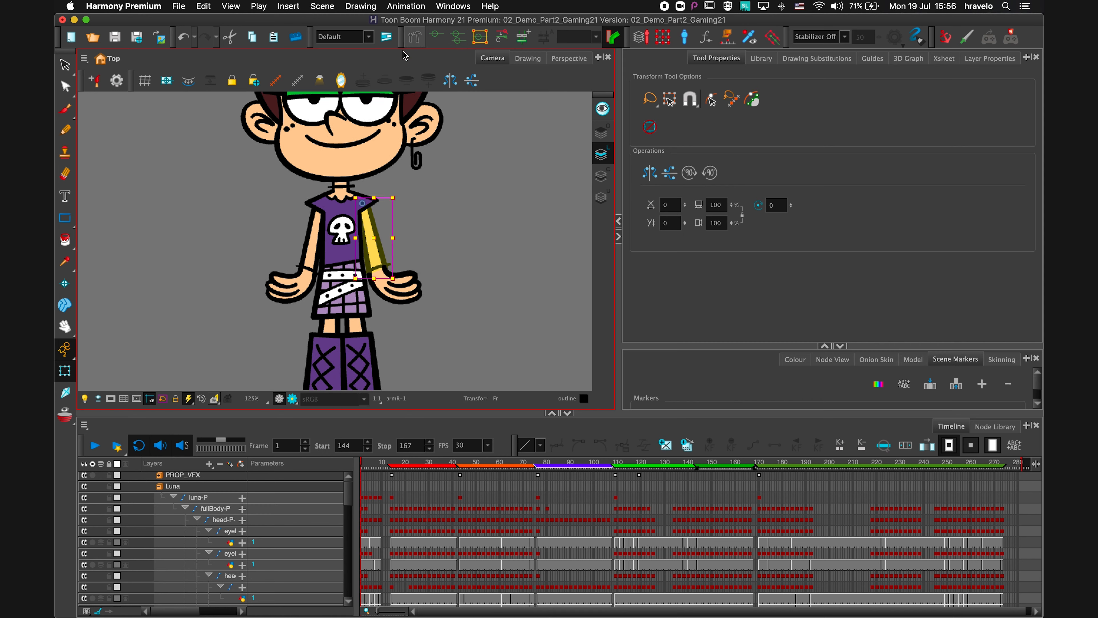
pyautogui.hotkey('alt', '4')
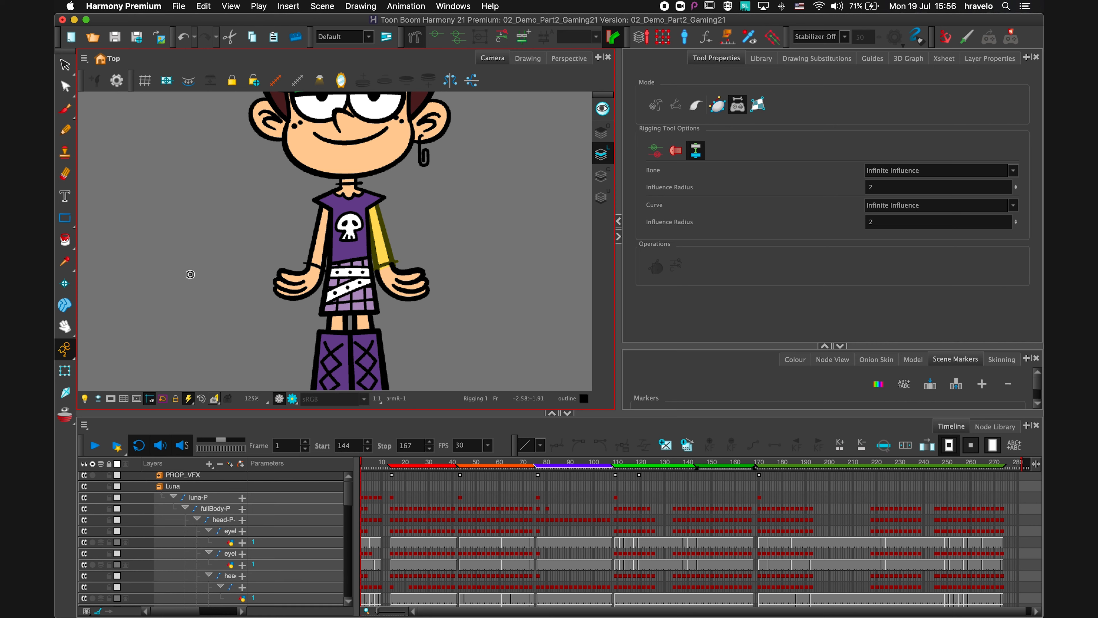
pyautogui.scroll(2, 418, 245)
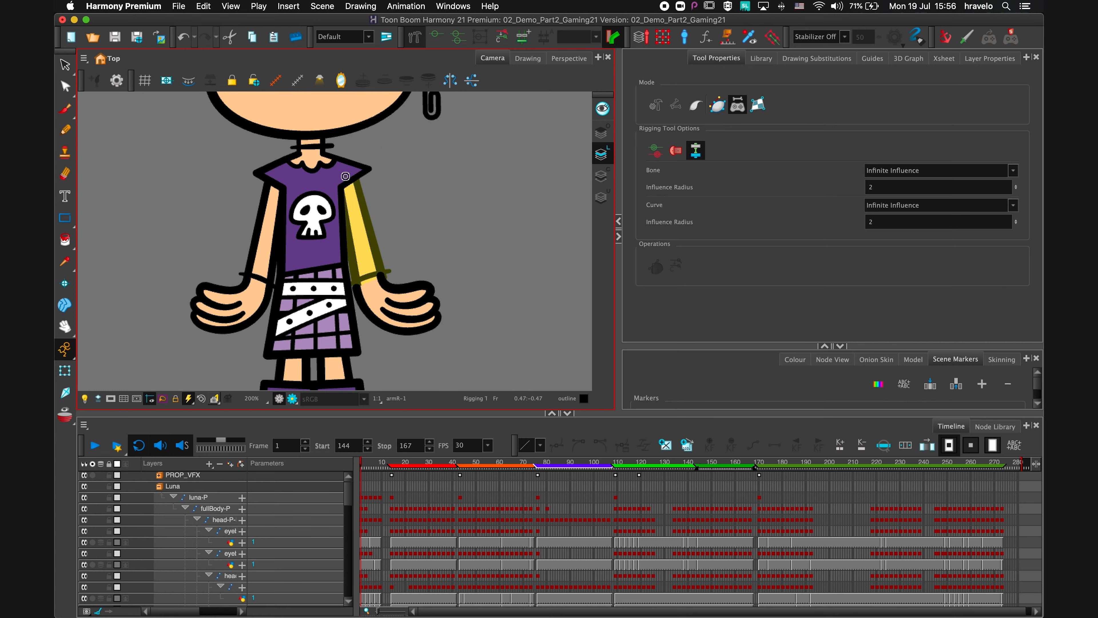
pyautogui.moveTo(345, 174); pyautogui.dragTo(363, 276)
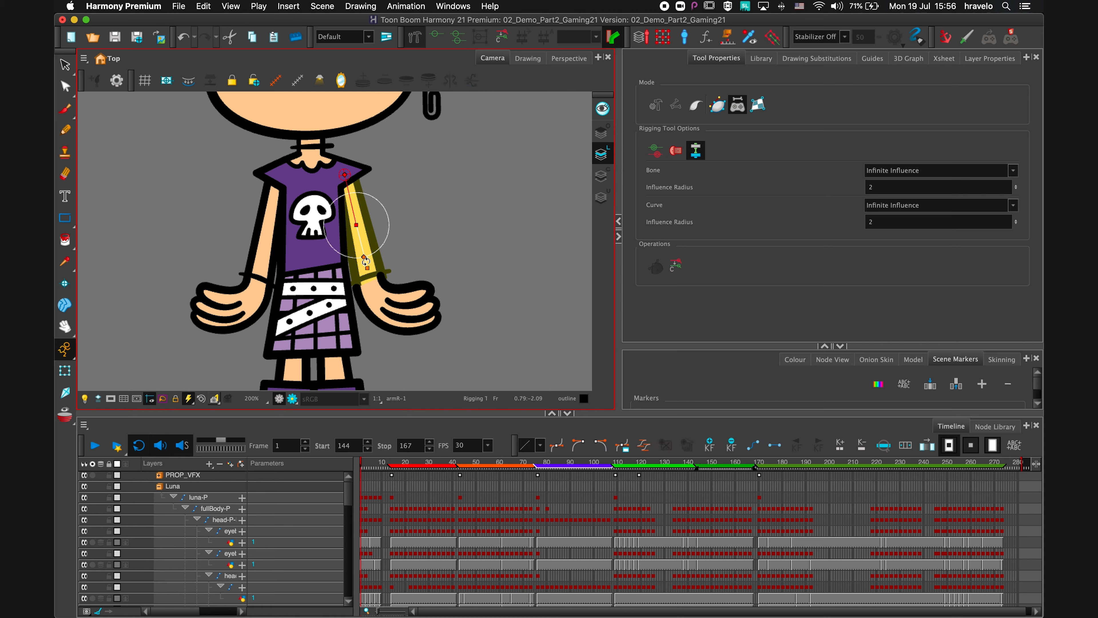
# Test the new arm bone with the Transform tool by moving its end handle slightly.
pyautogui.click(65, 371)
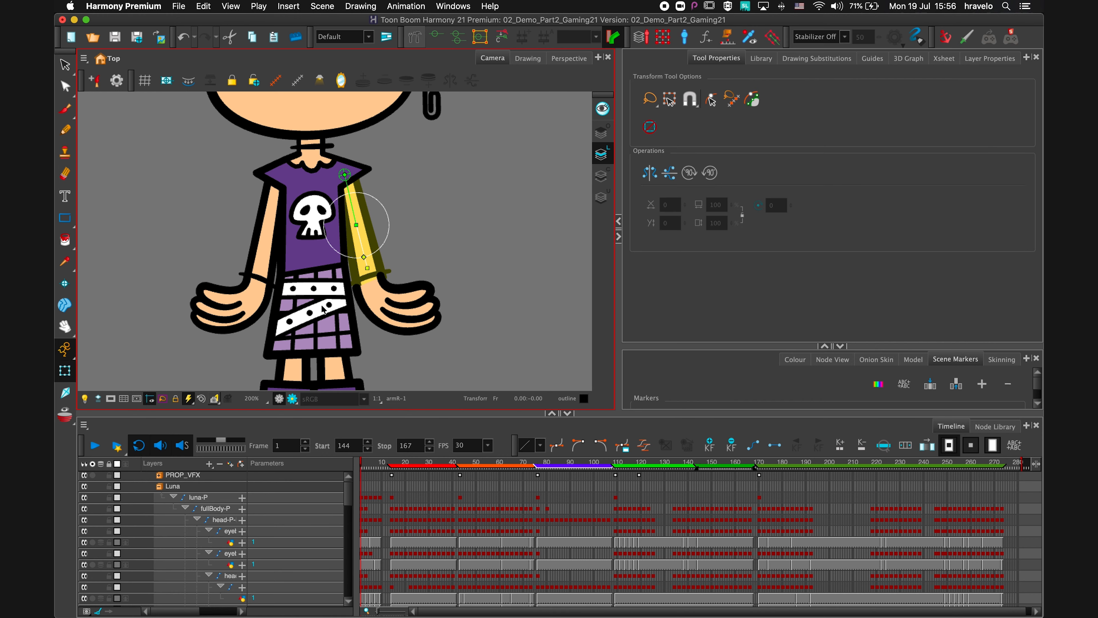
pyautogui.moveTo(368, 270)
pyautogui.mouseDown()
pyautogui.moveTo(402, 246)
pyautogui.moveTo(372, 251)
pyautogui.moveTo(398, 246)
pyautogui.moveTo(370, 270)
pyautogui.moveTo(415, 242)
pyautogui.moveTo(371, 270)
pyautogui.moveTo(402, 242)
pyautogui.moveTo(375, 244)
pyautogui.moveTo(549, 246)
pyautogui.moveTo(389, 269)
pyautogui.moveTo(411, 244)
pyautogui.moveTo(379, 281)
pyautogui.moveTo(413, 242)
pyautogui.moveTo(370, 264)
pyautogui.mouseUp()
pyautogui.click(726, 264)
# Show the Node View at a larger height and select Luna's right hand drawing on the canvas.
pyautogui.click(832, 359)
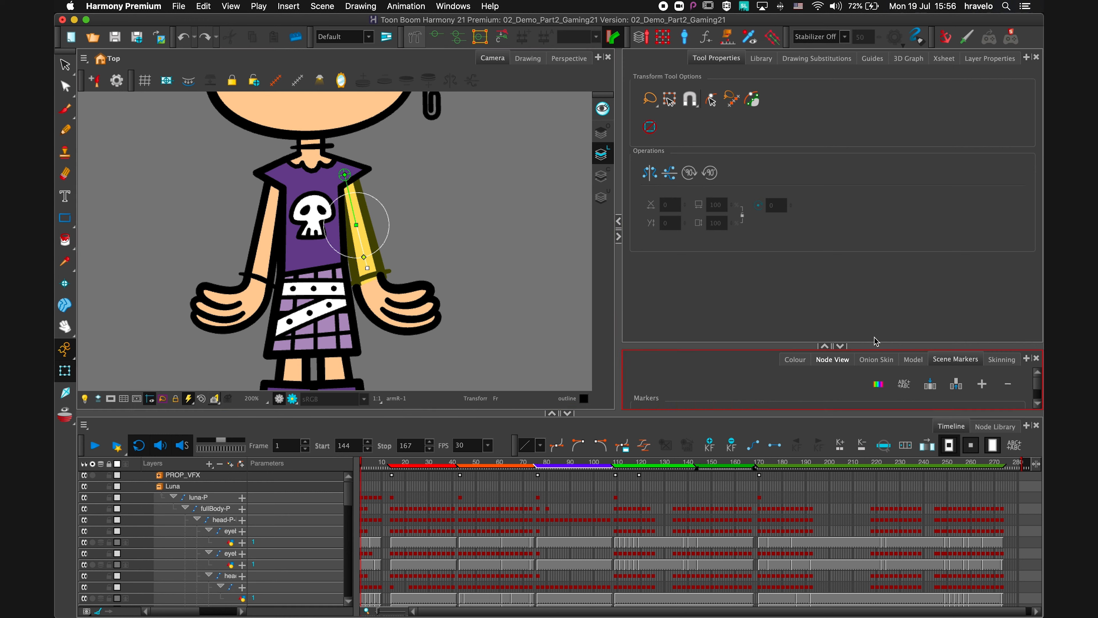
pyautogui.moveTo(877, 340); pyautogui.dragTo(877, 168)
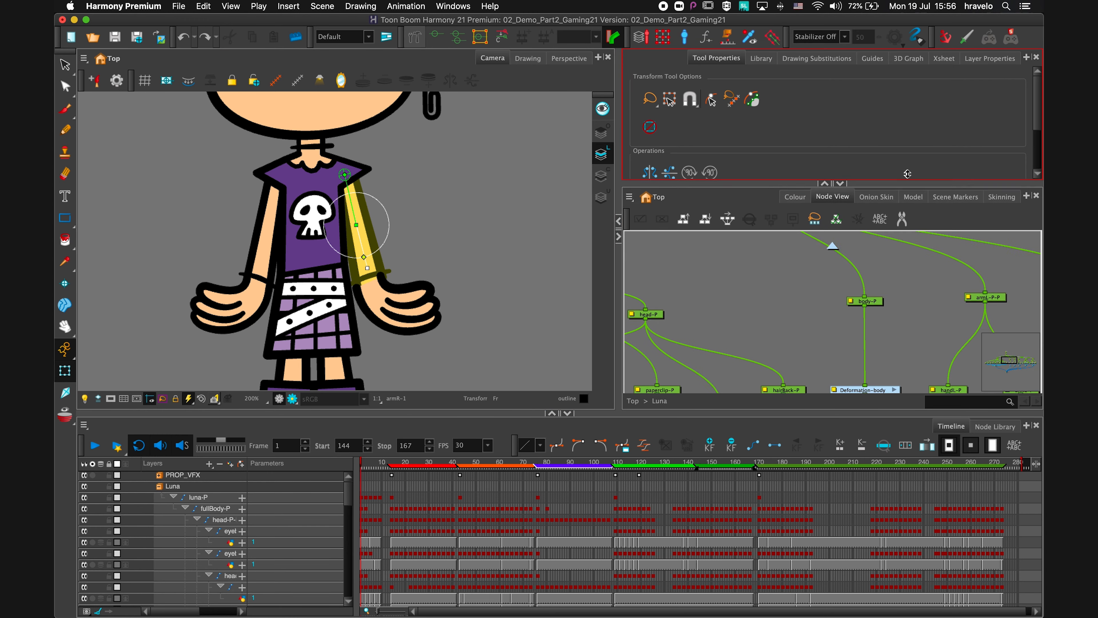
pyautogui.click(400, 312)
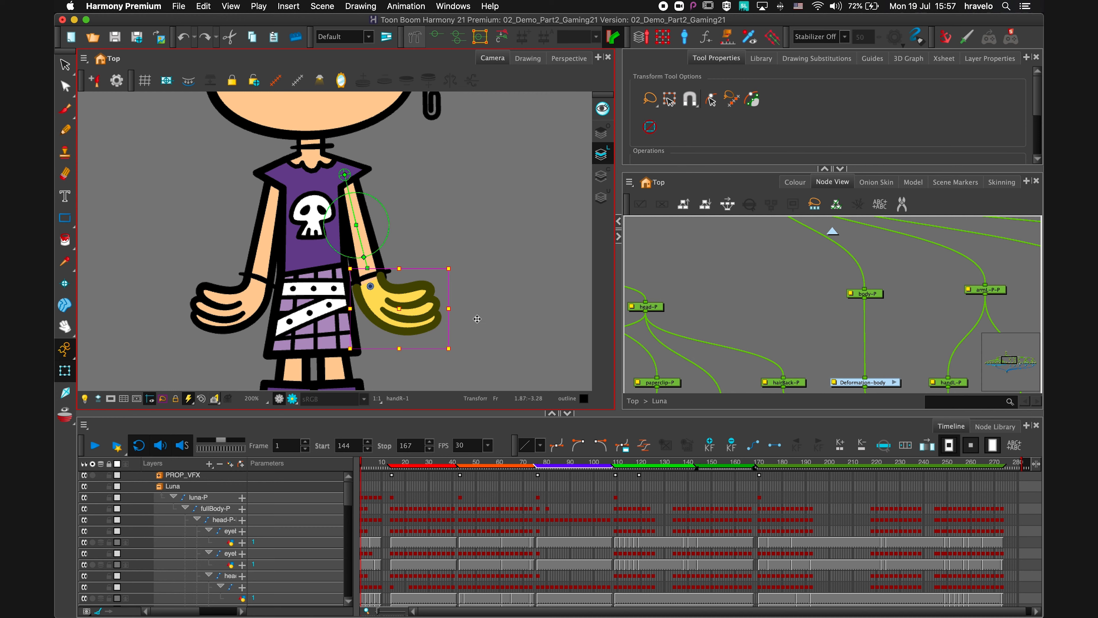
# In the Node View, place Deformation-armR between armR-P and the armR drawing, and connect handR-P beneath the deformation so the hand follows.
pyautogui.press('o')
pyautogui.moveTo(891, 336); pyautogui.dragTo(853, 349)
pyautogui.moveTo(839, 289); pyautogui.dragTo(825, 317)
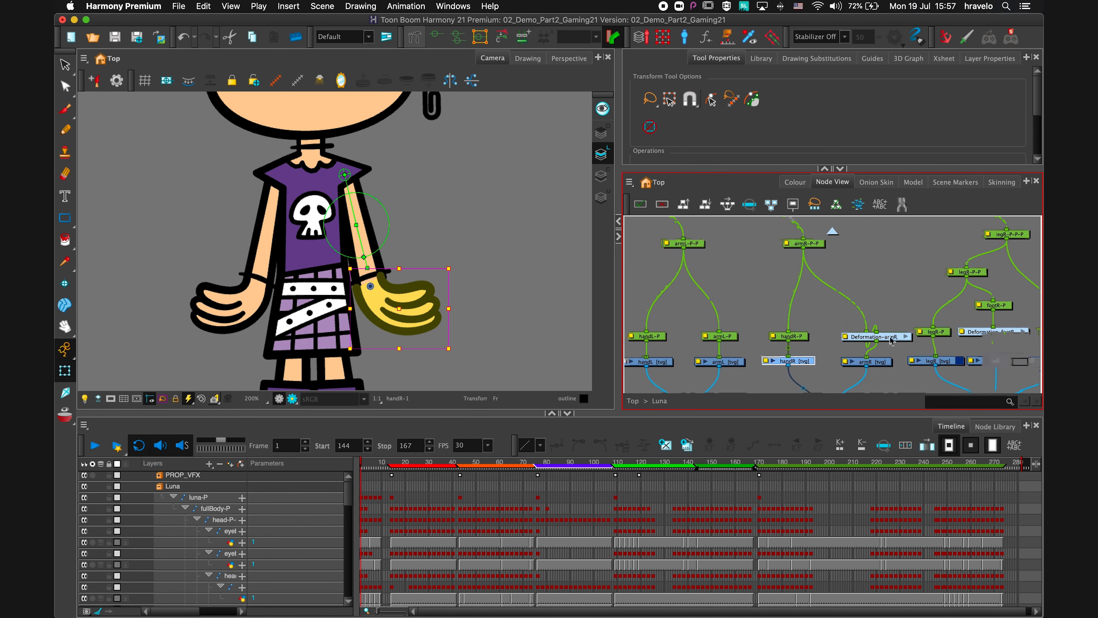
pyautogui.moveTo(889, 338); pyautogui.dragTo(919, 305)
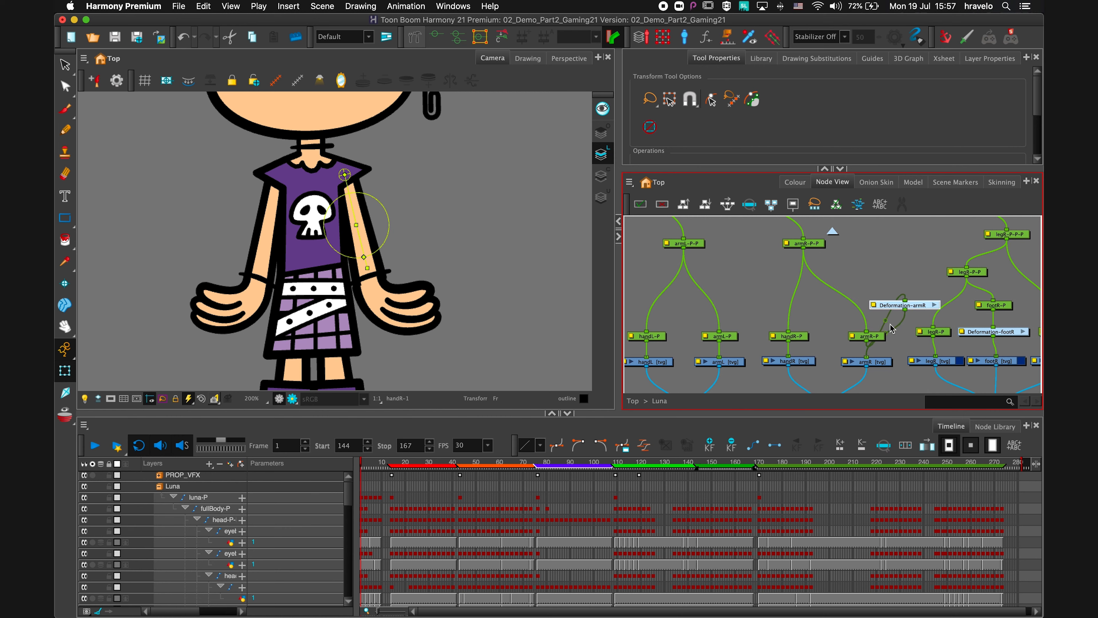
pyautogui.moveTo(875, 339); pyautogui.dragTo(854, 282)
pyautogui.moveTo(913, 308); pyautogui.dragTo(855, 317)
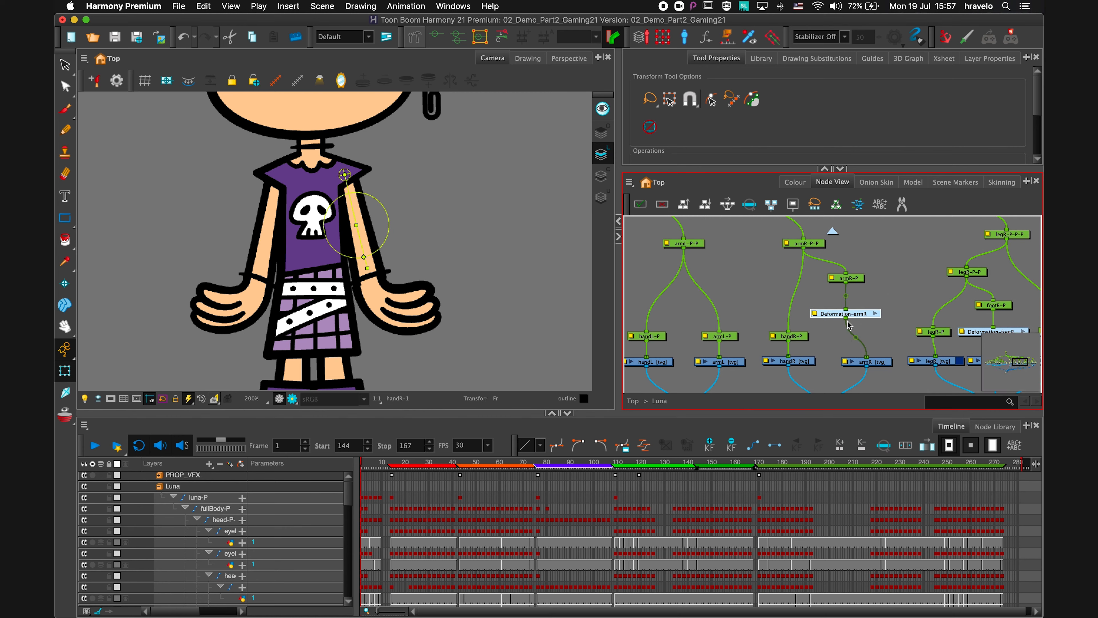
pyautogui.moveTo(846, 322); pyautogui.dragTo(820, 314)
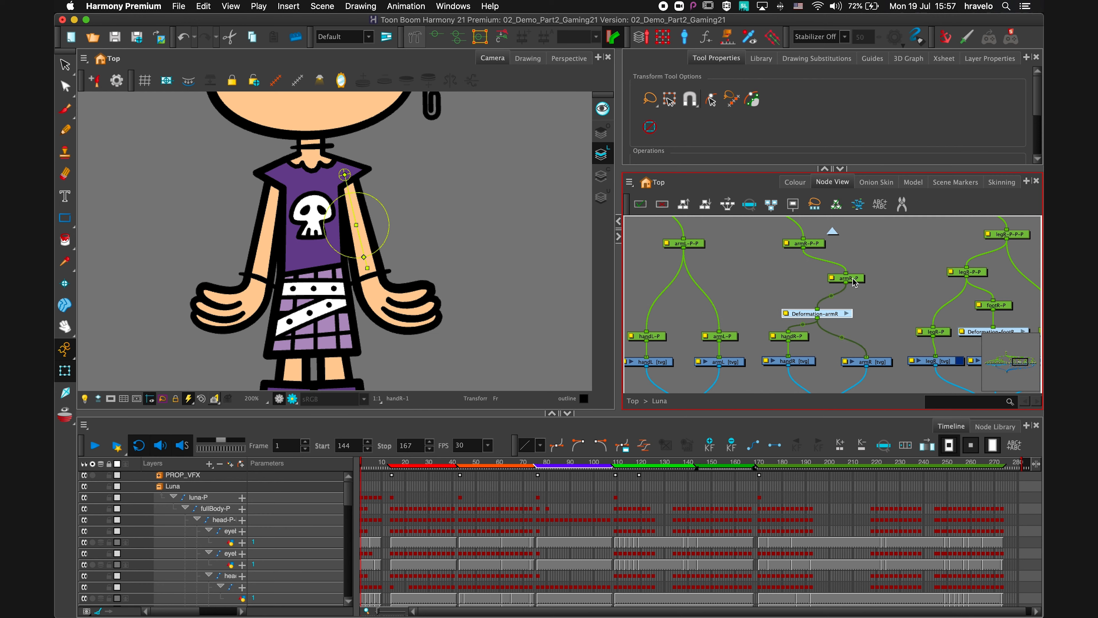
pyautogui.moveTo(856, 282); pyautogui.dragTo(827, 282)
# Test the right arm bone by bending the forearm and hand outward and up, and undo the bend.
pyautogui.click(375, 275)
pyautogui.moveTo(369, 268); pyautogui.dragTo(414, 222)
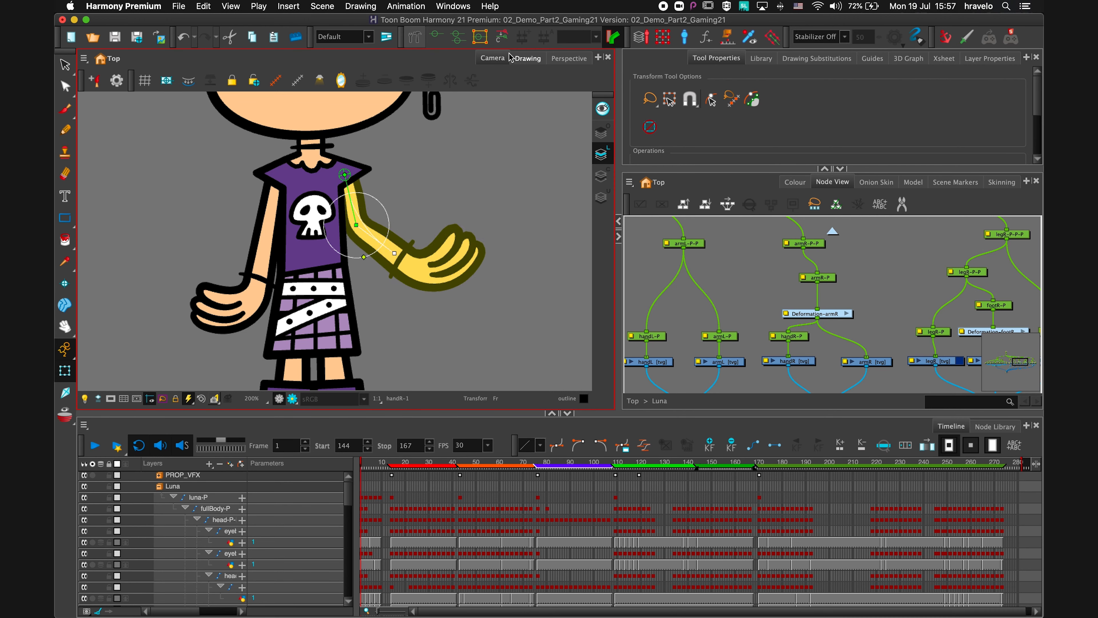
pyautogui.click(488, 45)
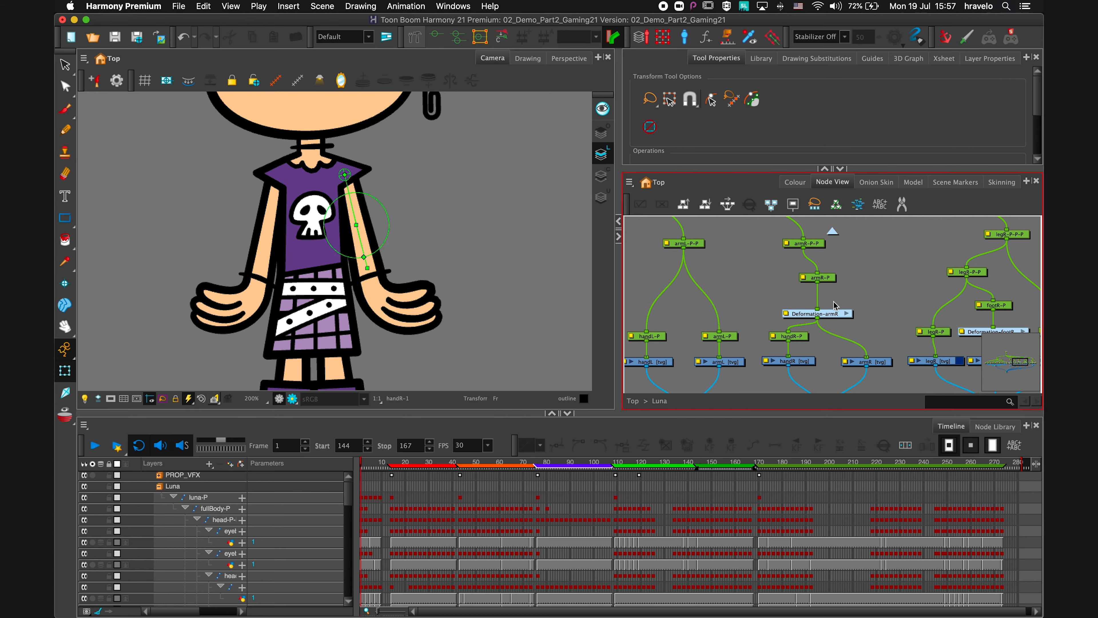
# Delete the Deformation-armR group from the right arm's node chain.
pyautogui.moveTo(833, 318); pyautogui.dragTo(811, 337)
pyautogui.press('Delete')
pyautogui.scroll(3, 415, 277)
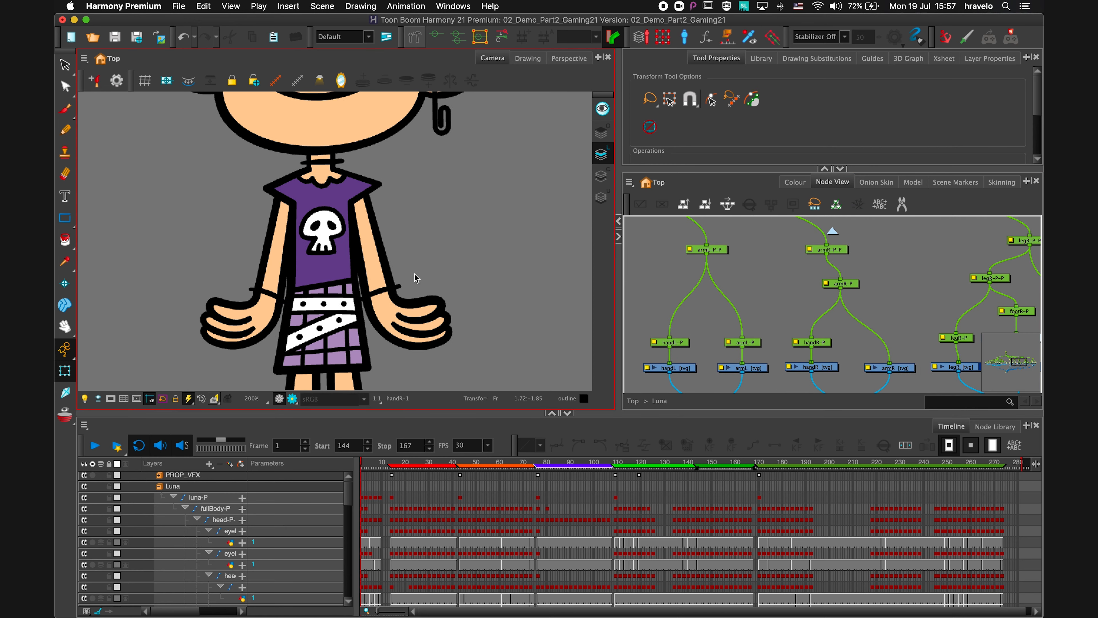
pyautogui.click(404, 326)
pyautogui.click(873, 286)
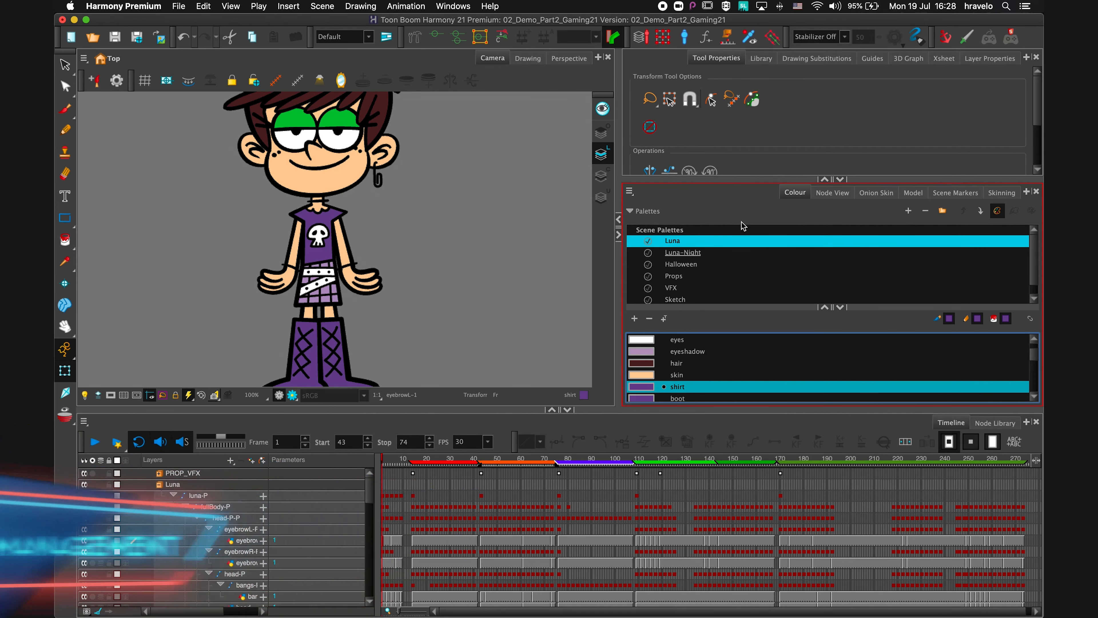
# Try the Luna-Night palette above the Luna palette to preview the night colours, return it below, and reselect Luna.
pyautogui.click(691, 254)
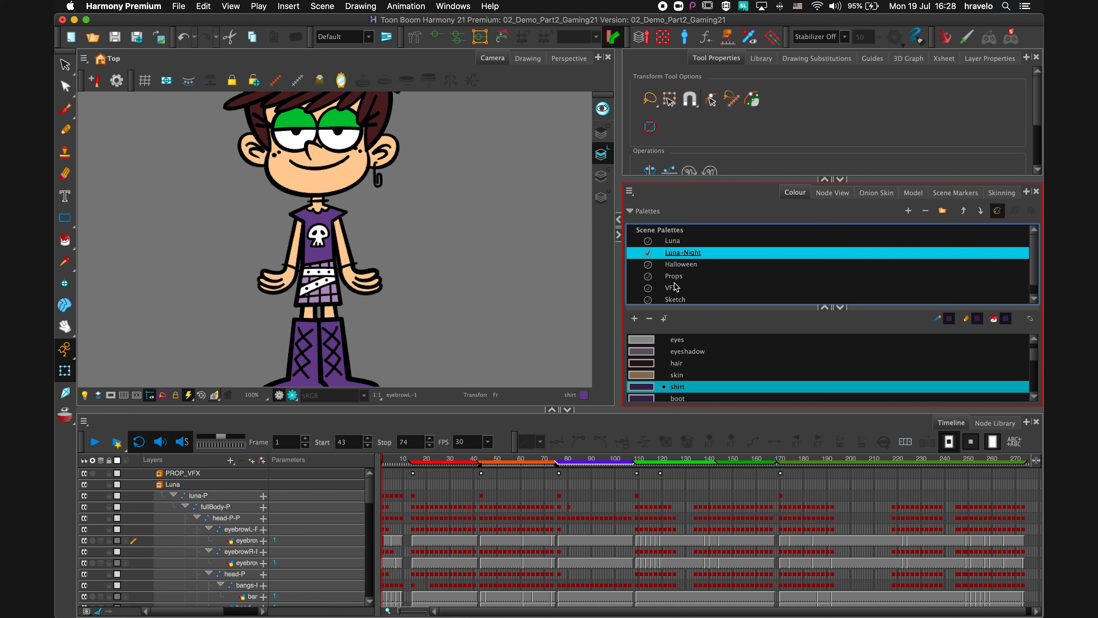
pyautogui.click(674, 255)
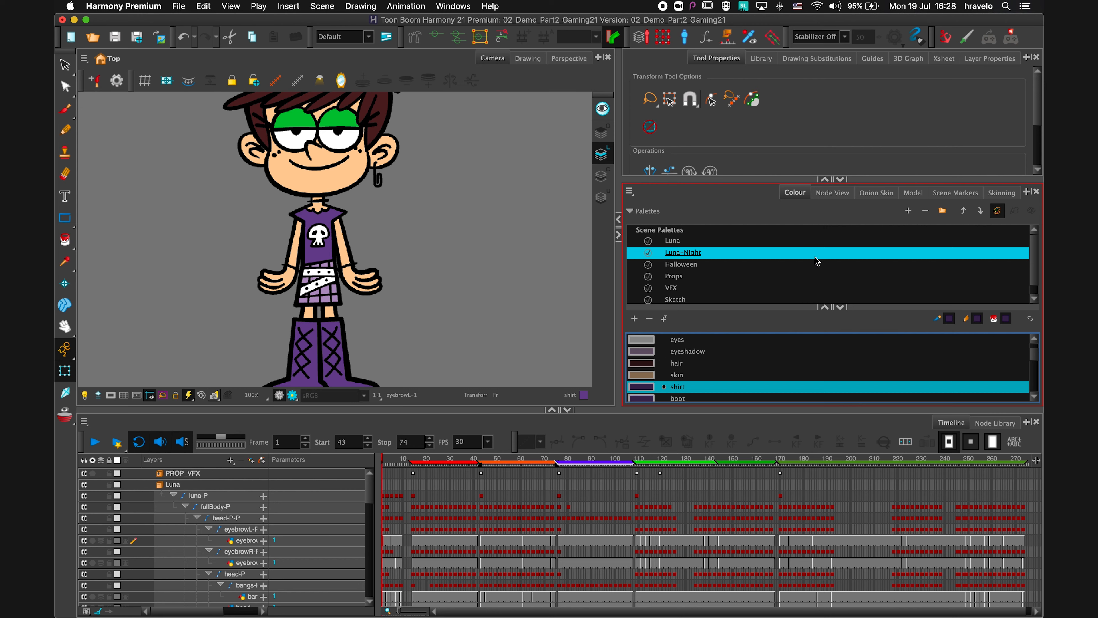
pyautogui.click(230, 181)
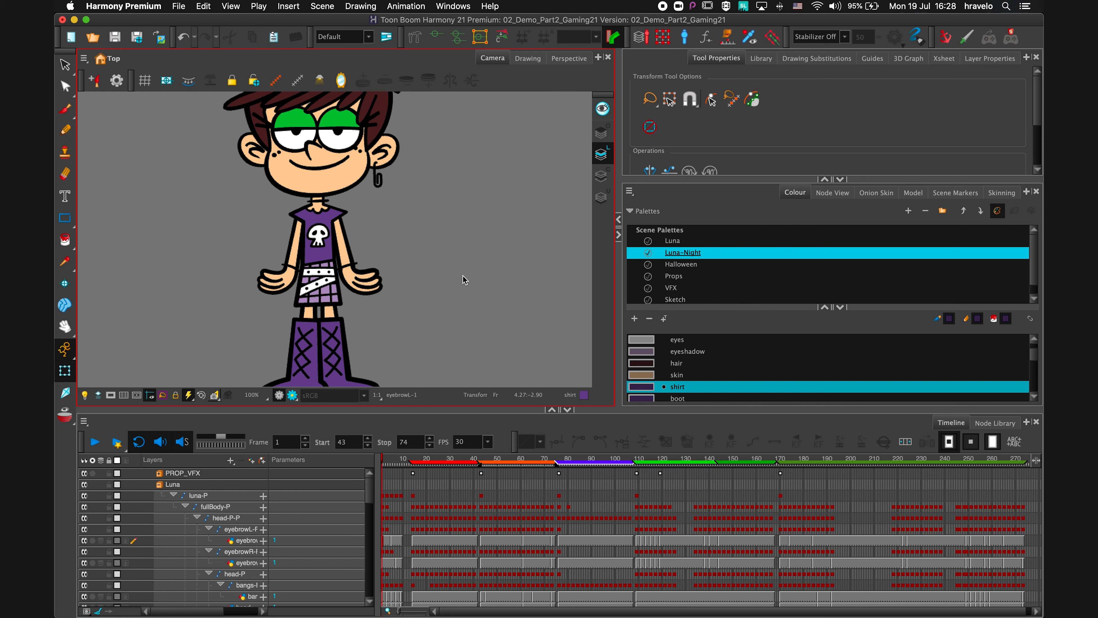
pyautogui.click(1009, 276)
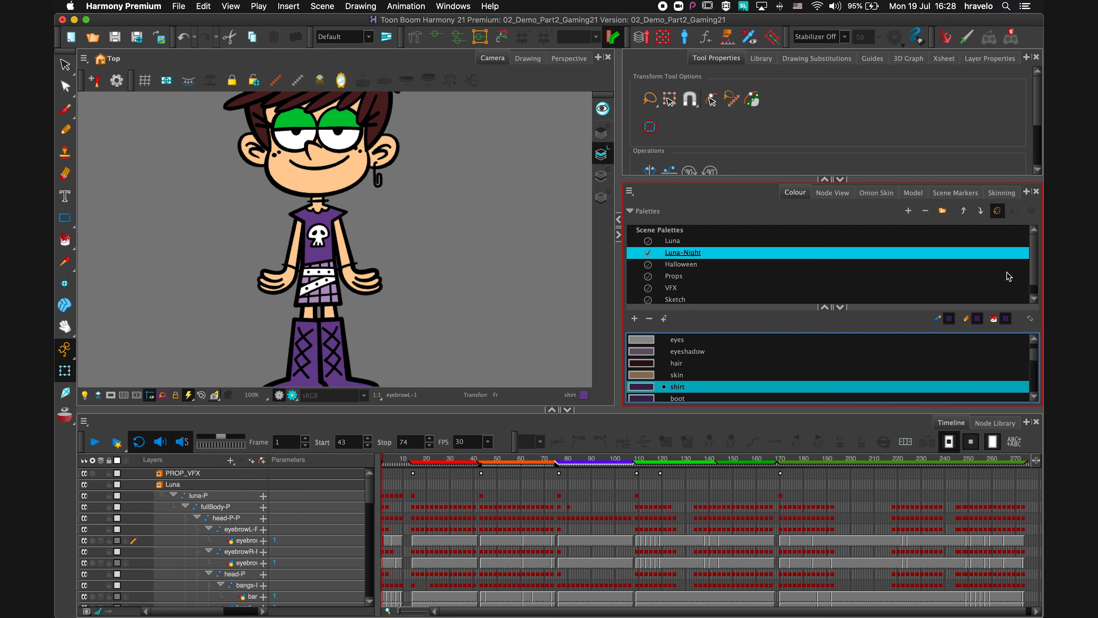
pyautogui.click(963, 212)
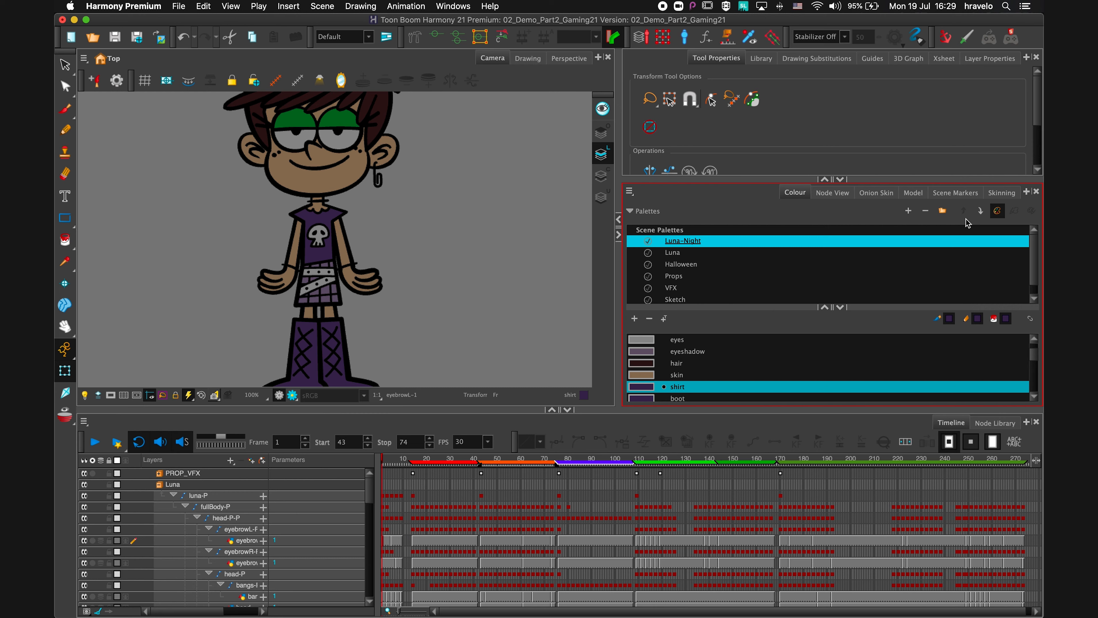
pyautogui.click(979, 212)
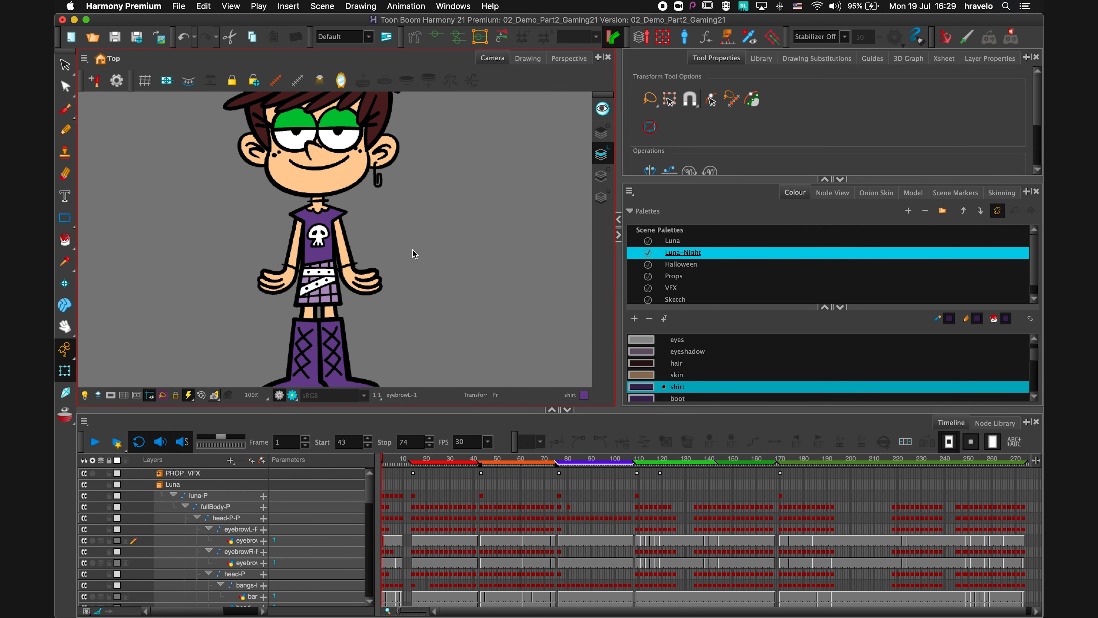
pyautogui.click(677, 243)
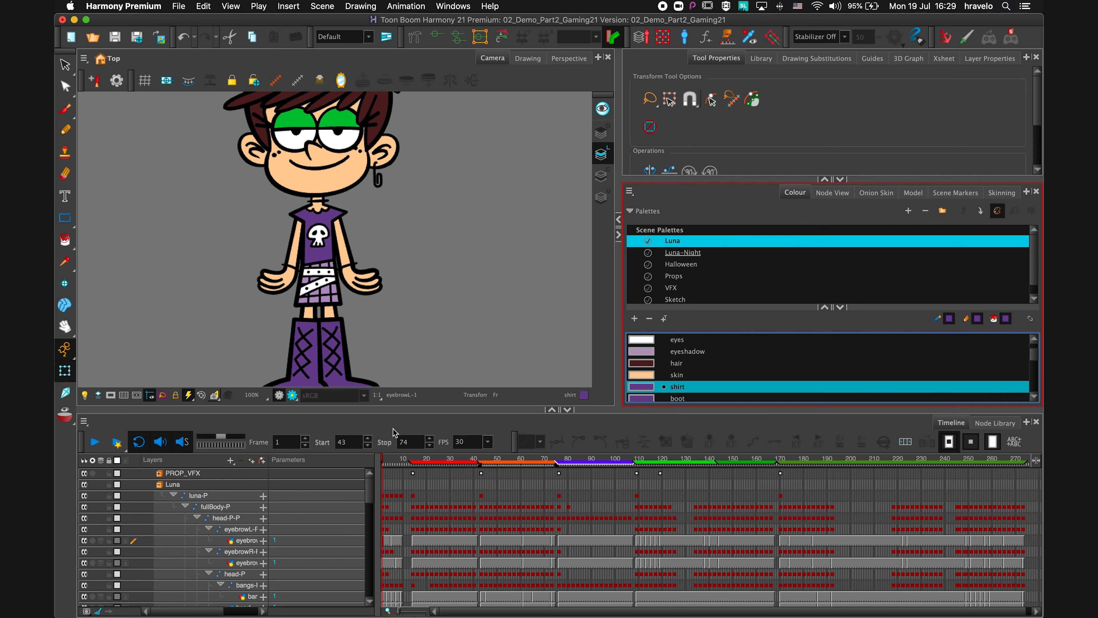
# Play Luna's walk loop with her full figure in view, and show the Skinning view at its full height.
pyautogui.click(93, 446)
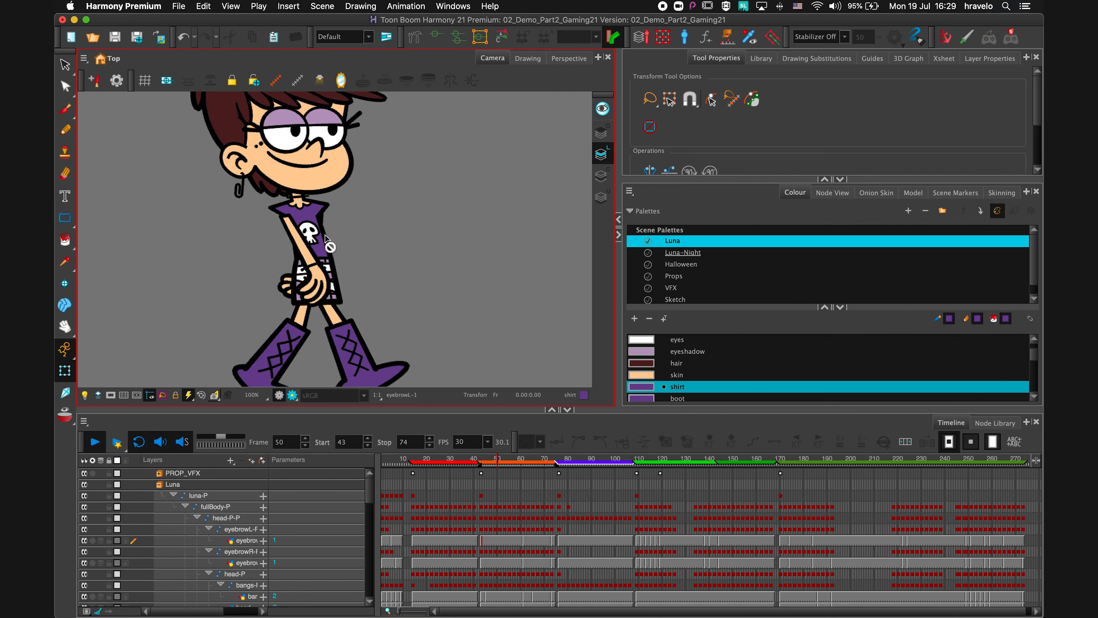
pyautogui.scroll(-2, 386, 324)
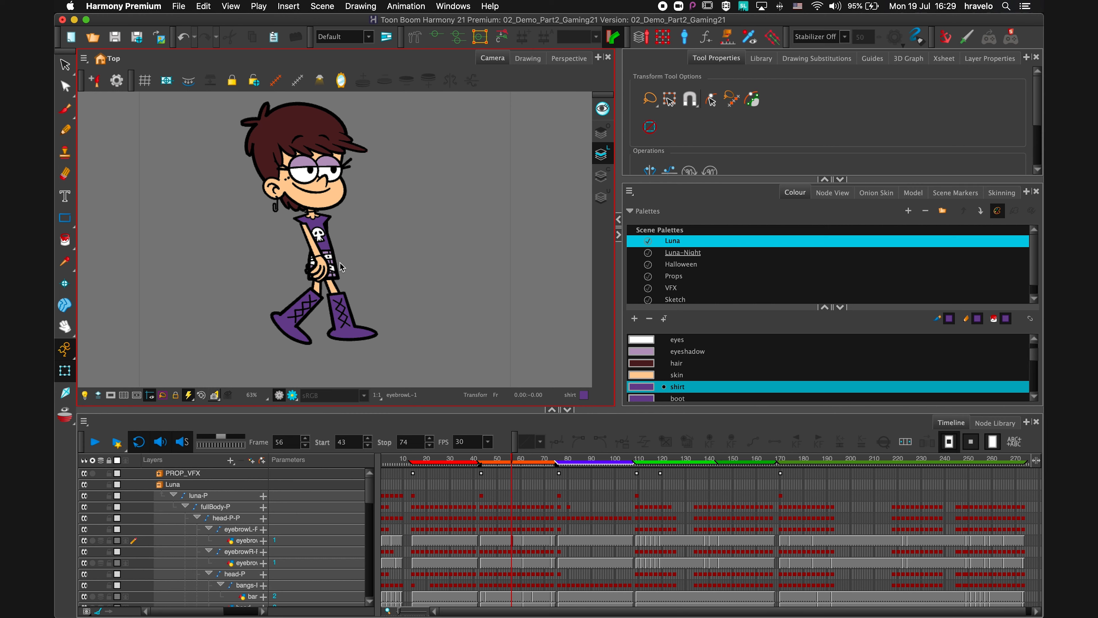
pyautogui.click(1001, 192)
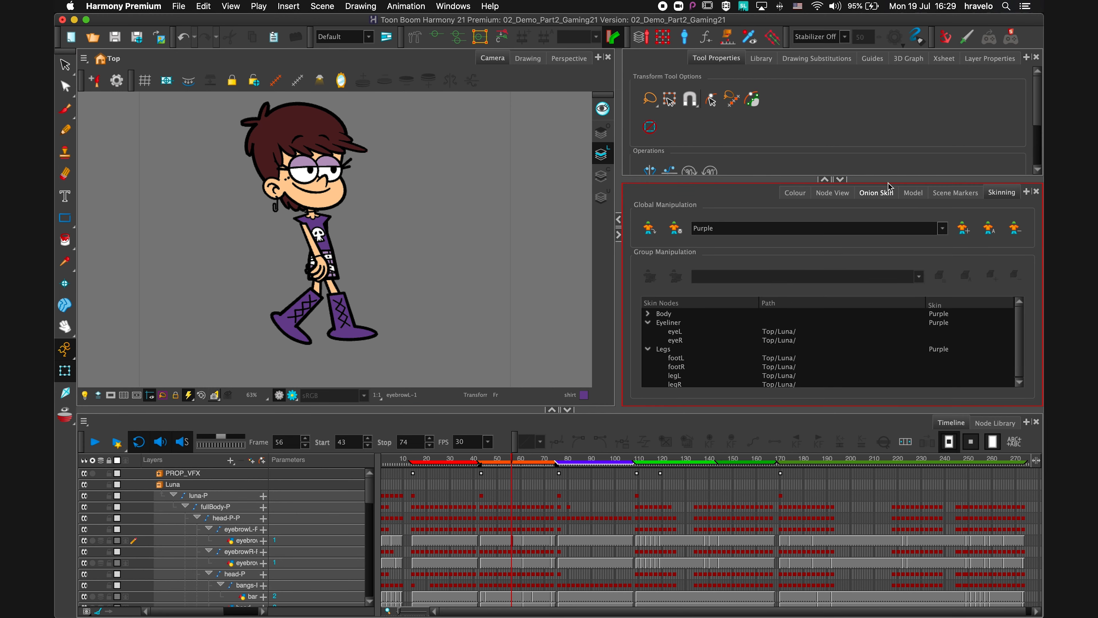
pyautogui.click(824, 179)
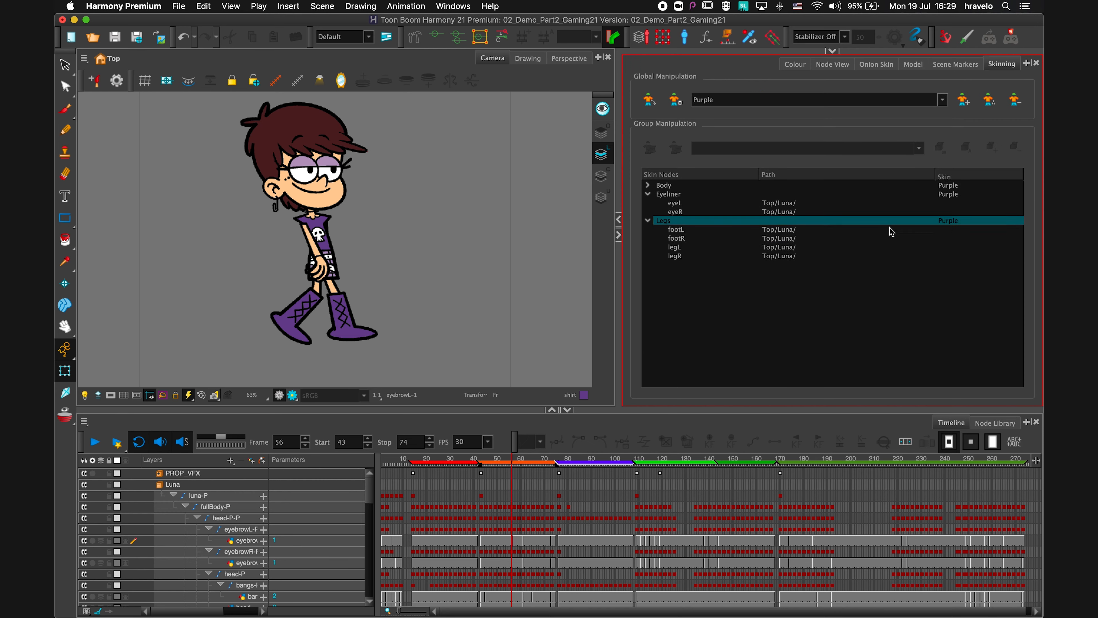
# Set Luna's global skin to Blue and play the walk loop with that outfit.
pyautogui.click(943, 101)
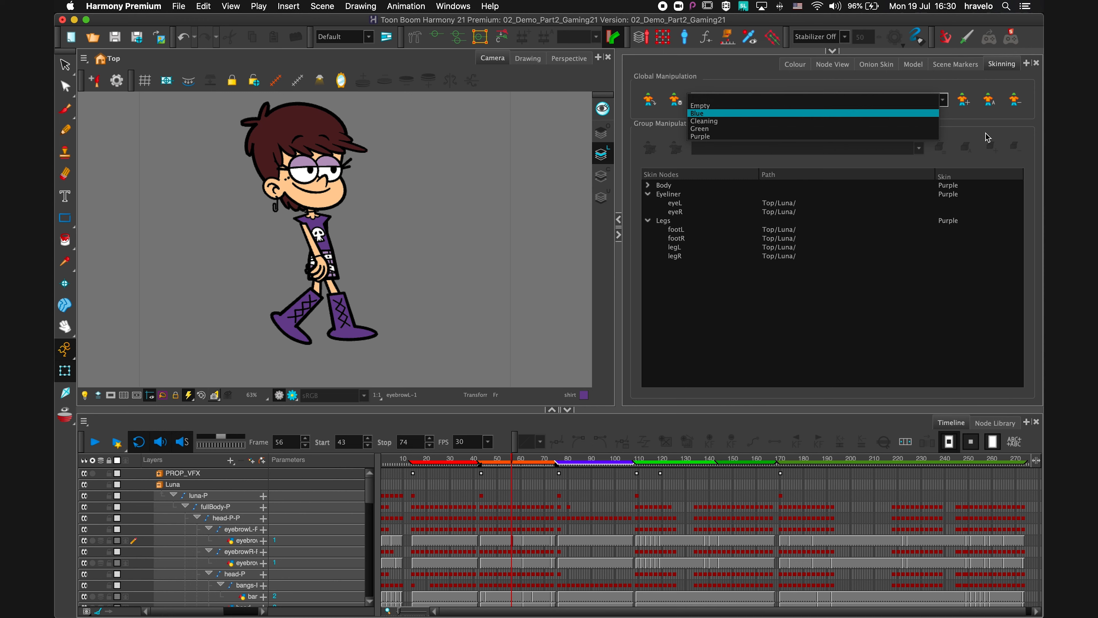
pyautogui.press('Return')
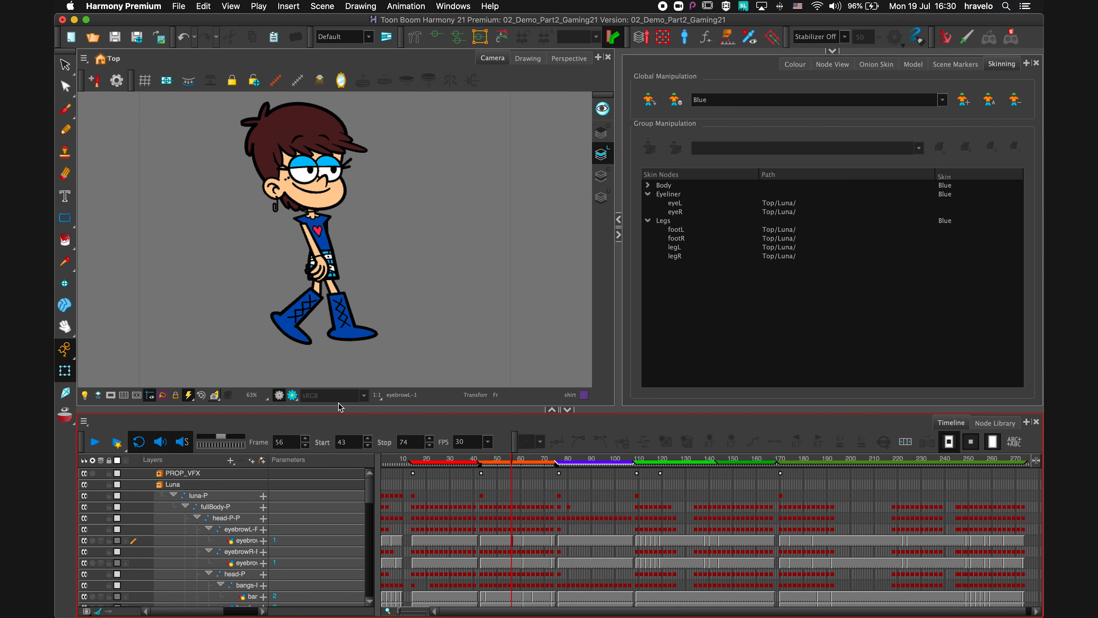
pyautogui.click(95, 442)
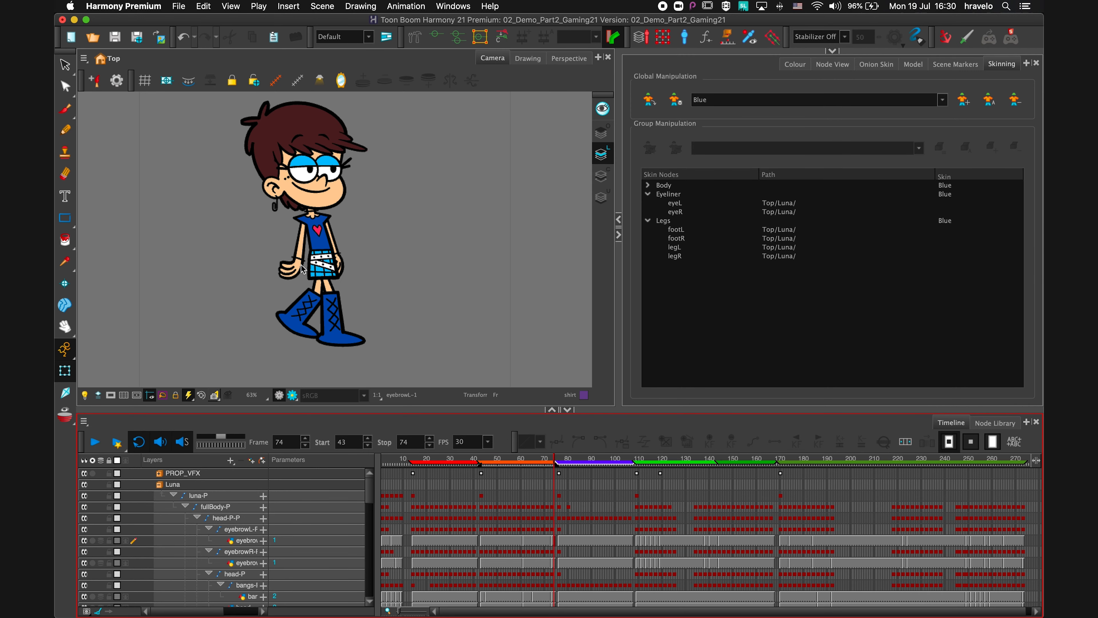
# Set Luna's global skin to Green and check the outfit from other angles by scrubbing around frame 80 and back into the walk.
pyautogui.click(821, 100)
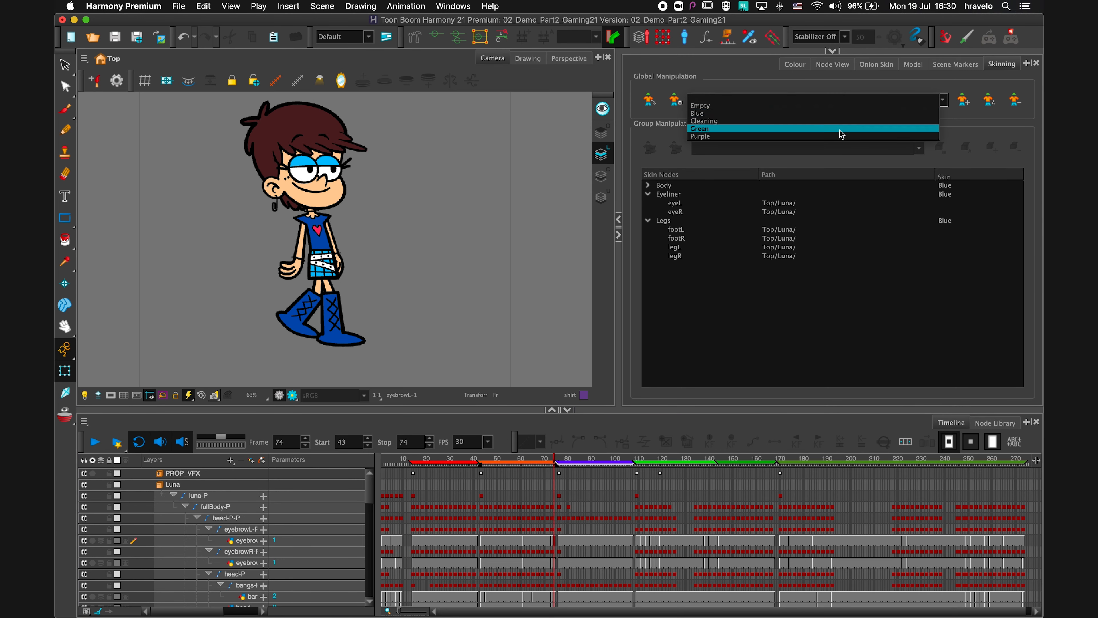
pyautogui.press('Return')
pyautogui.click(669, 231)
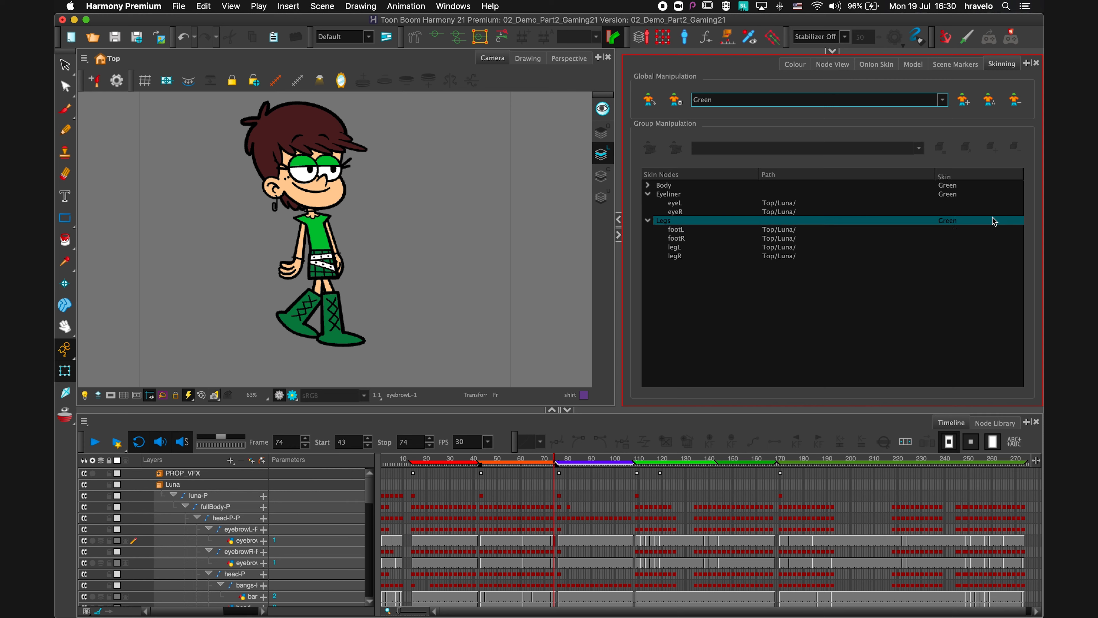
pyautogui.click(569, 461)
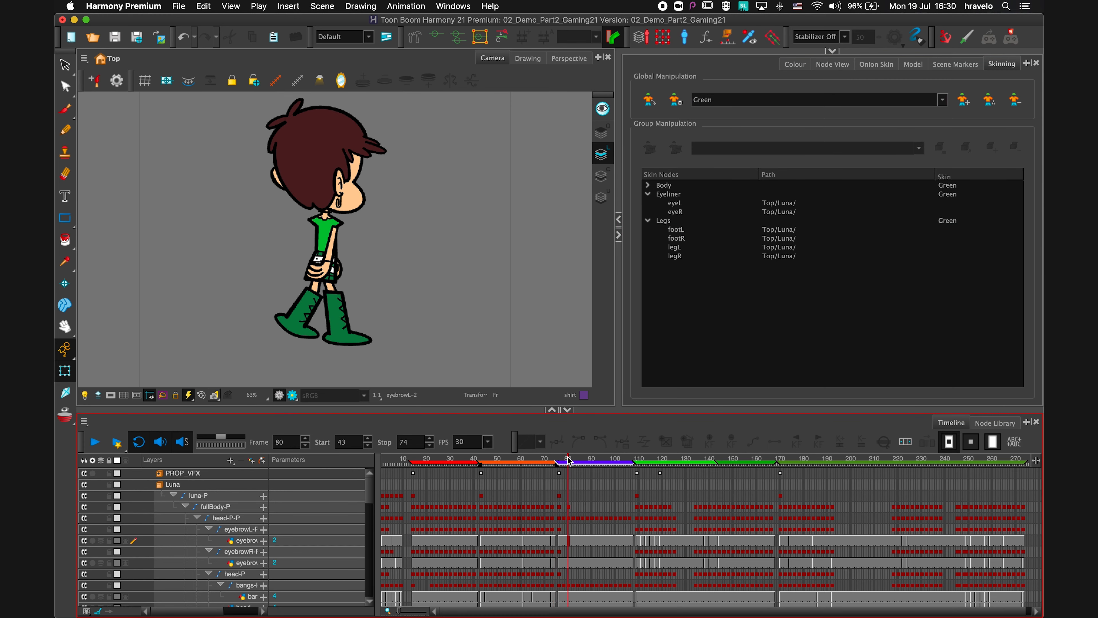
pyautogui.moveTo(568, 461); pyautogui.dragTo(502, 461)
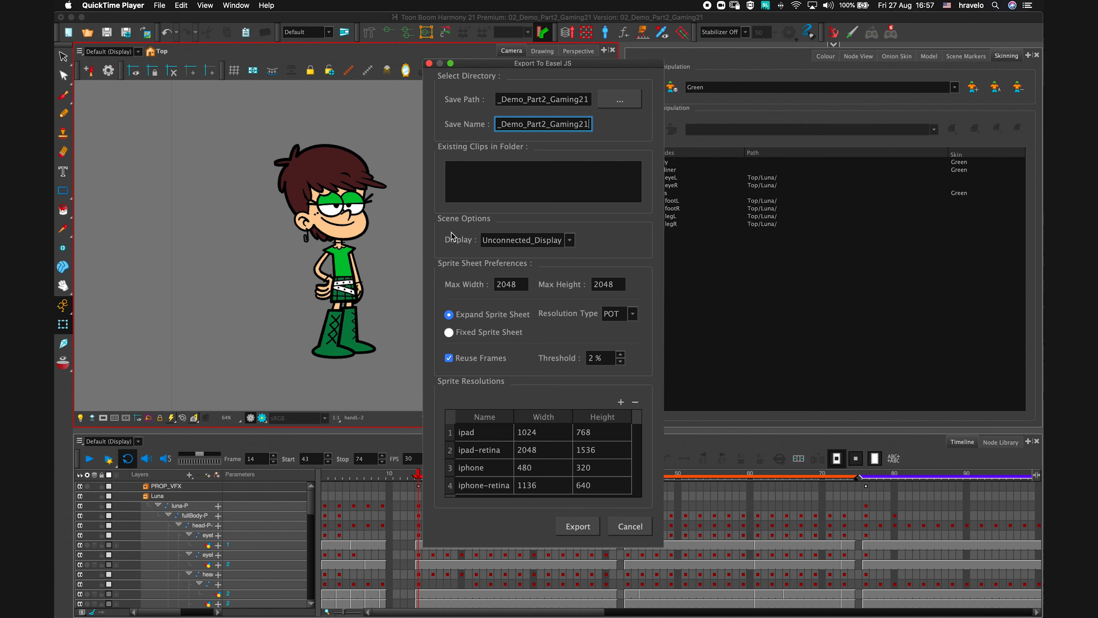
# Try the Easel JS export settings with the scene option set to Display and an extra blank sprite resolution row, and cancel the export.
pyautogui.click(584, 181)
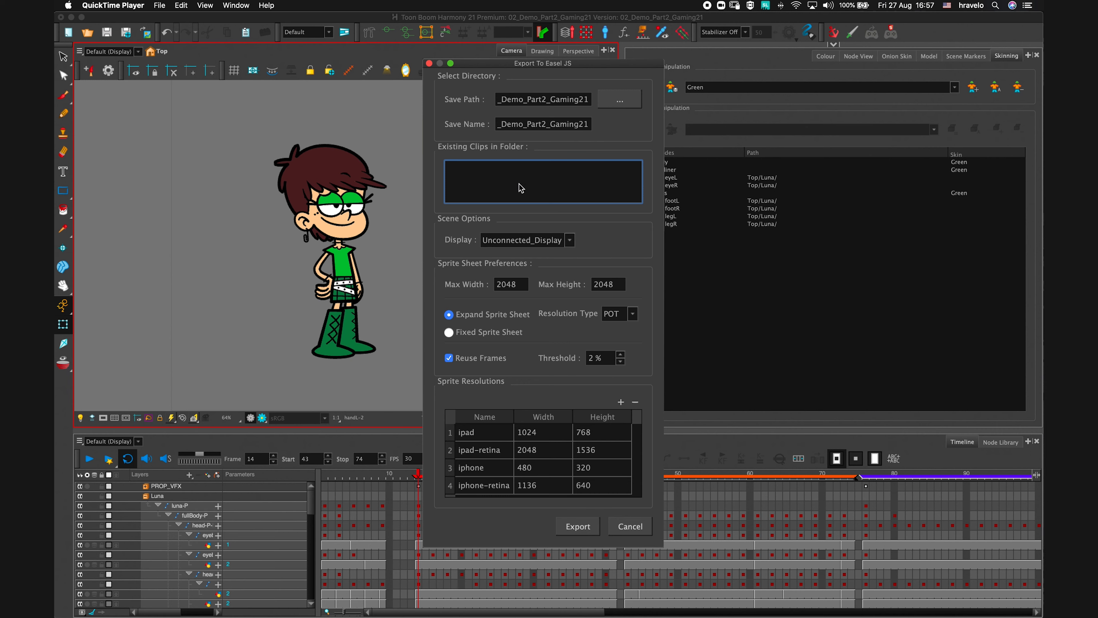
pyautogui.click(526, 240)
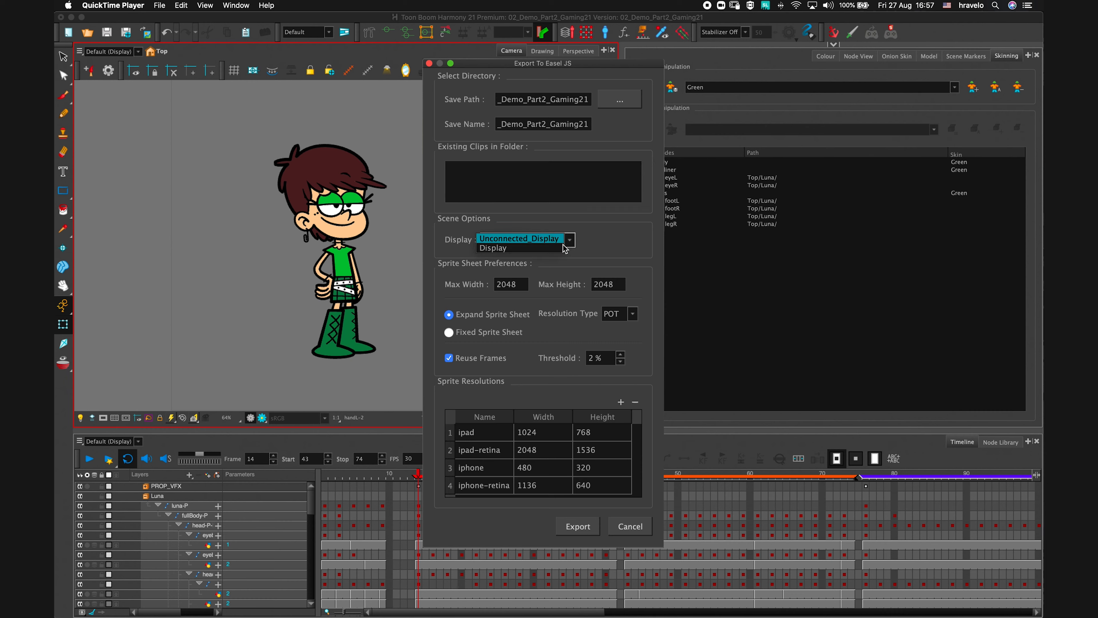
pyautogui.click(535, 255)
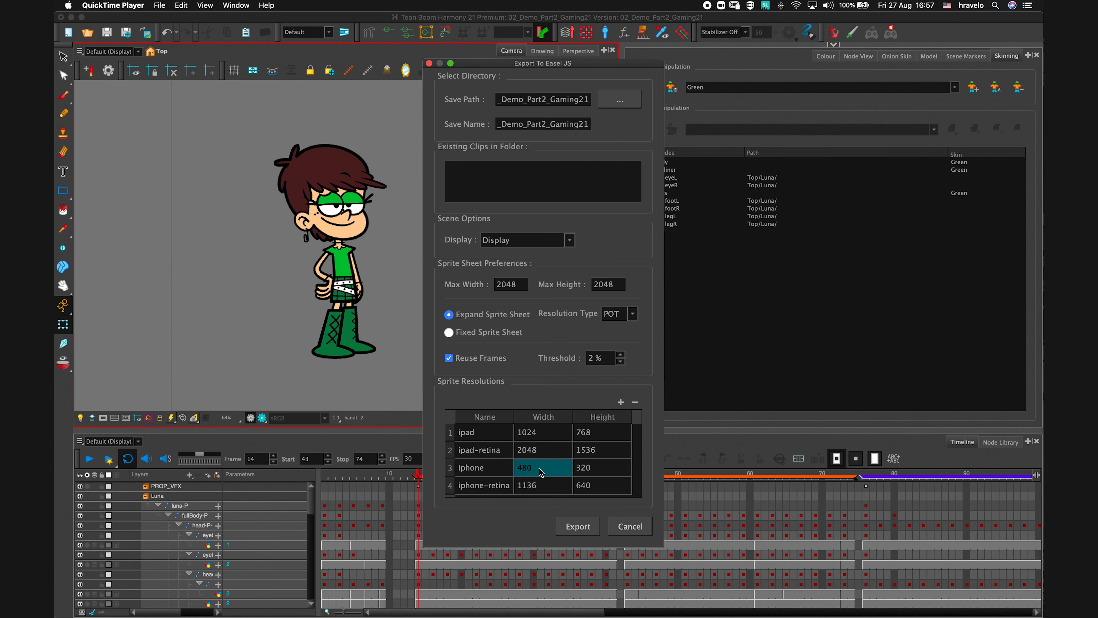
pyautogui.click(620, 402)
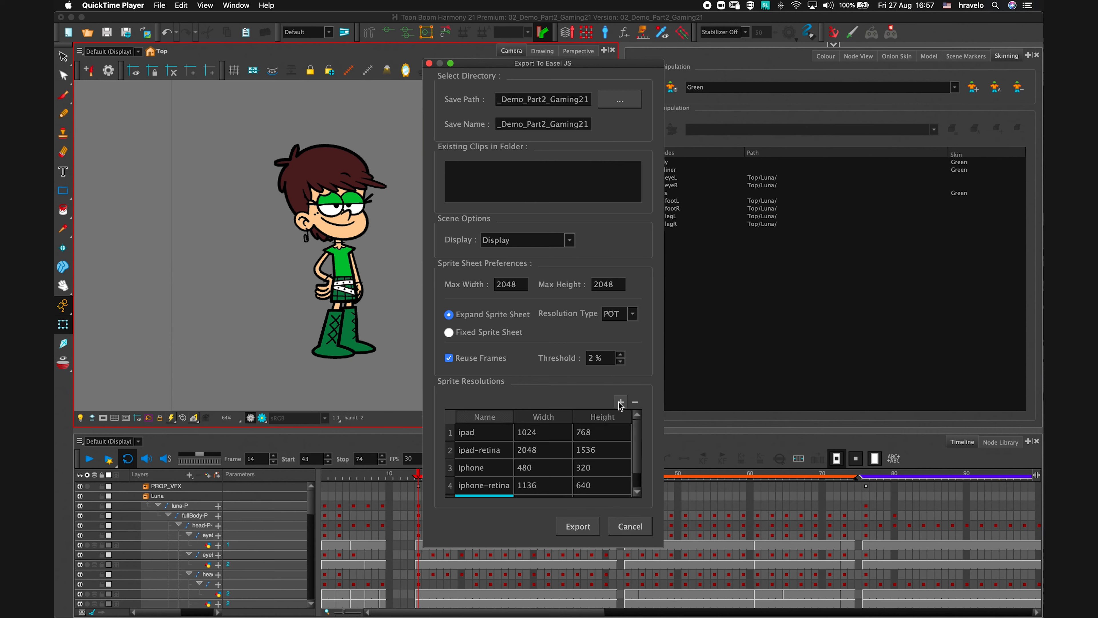
pyautogui.click(636, 479)
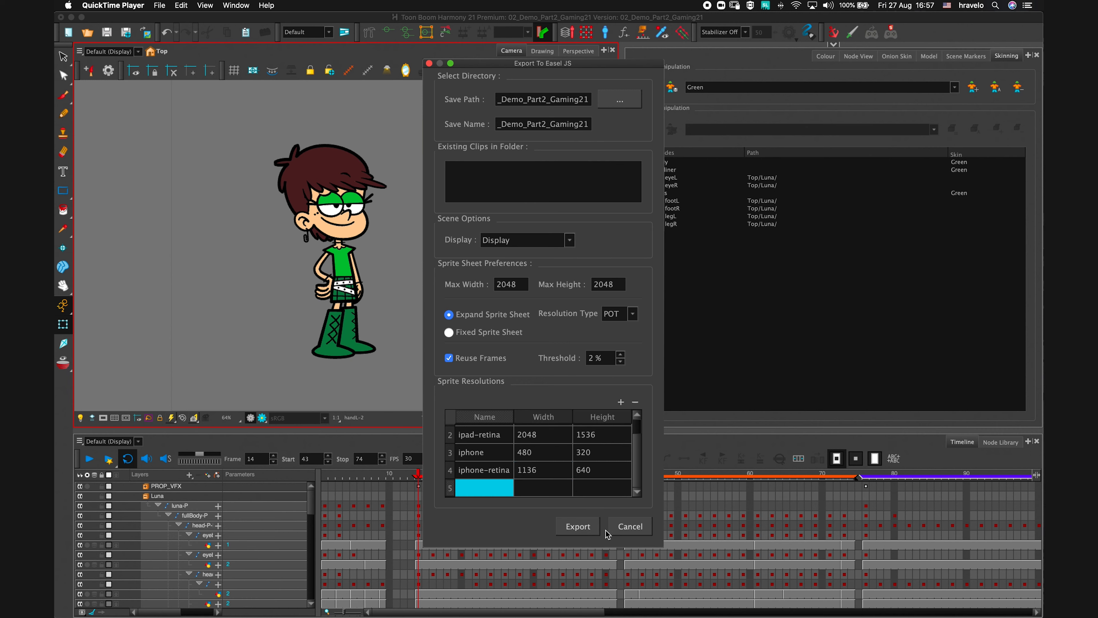
pyautogui.click(632, 533)
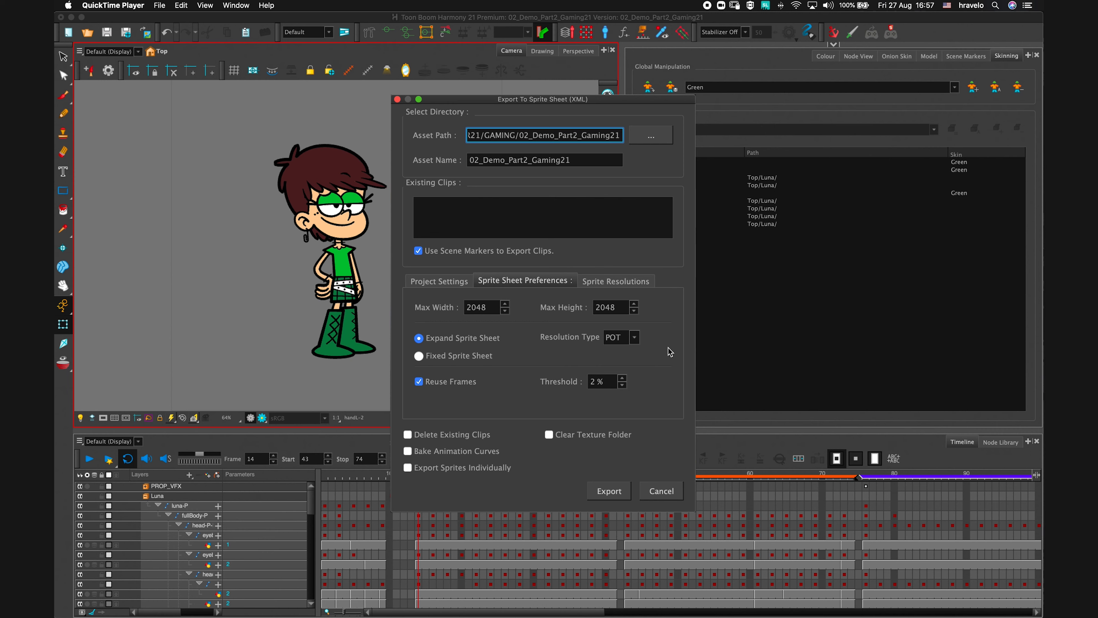
# Set the sprite sheet export's unit scale preset to 10 fields : 1 unit, and bring up its sprite sheet preferences.
pyautogui.click(445, 285)
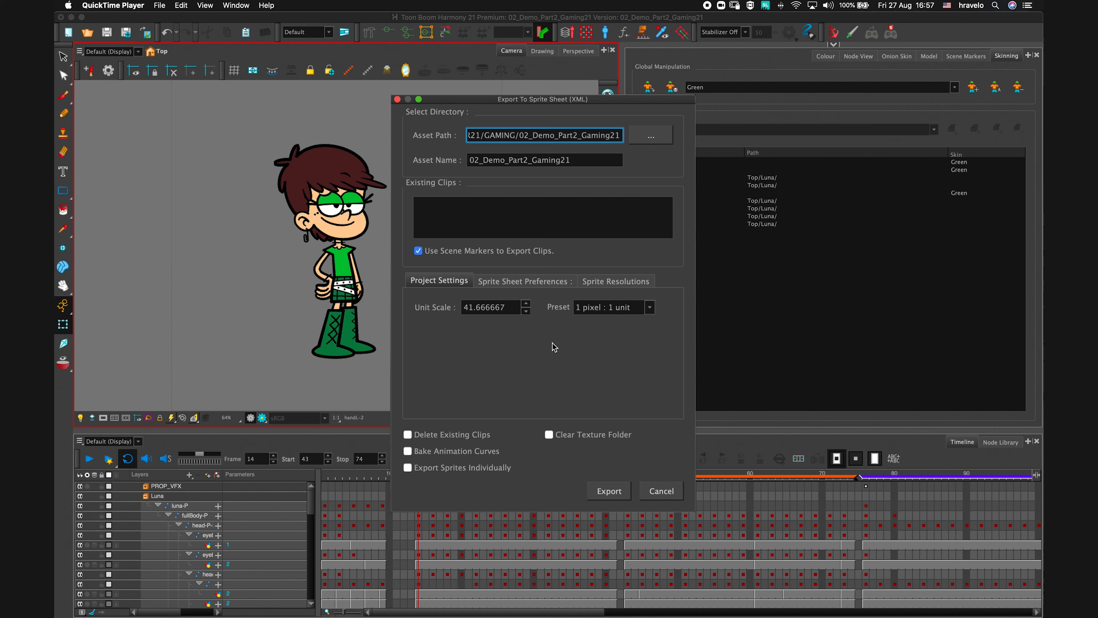
pyautogui.click(608, 307)
pyautogui.click(612, 334)
pyautogui.click(649, 308)
pyautogui.click(626, 335)
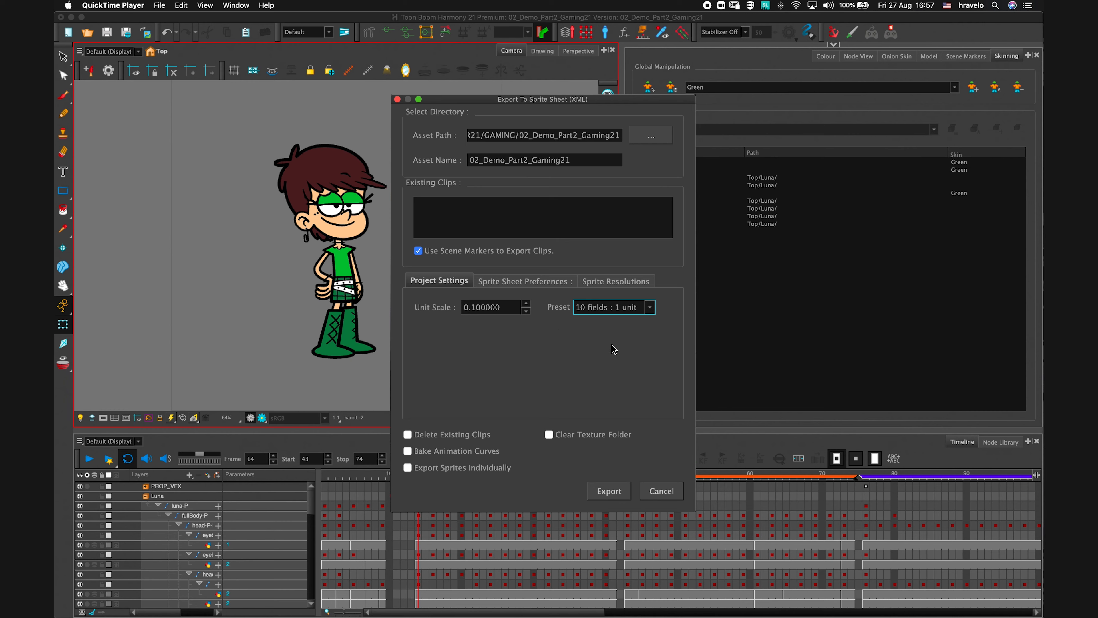
pyautogui.click(507, 288)
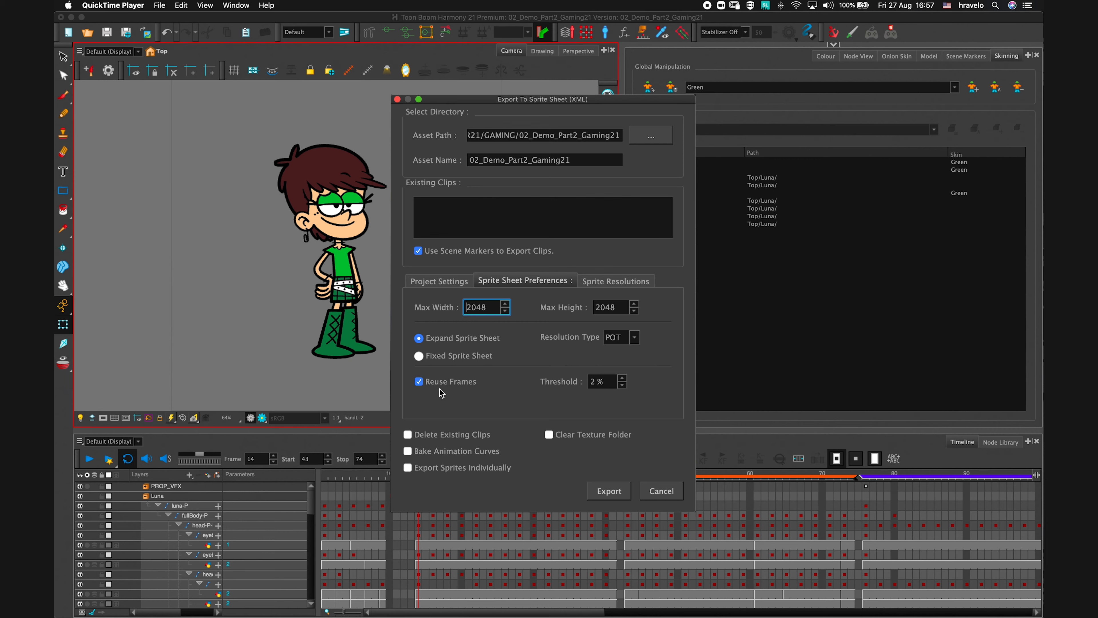
# Review the device sprite resolutions of the sprite sheet export, and cancel the export.
pyautogui.click(616, 281)
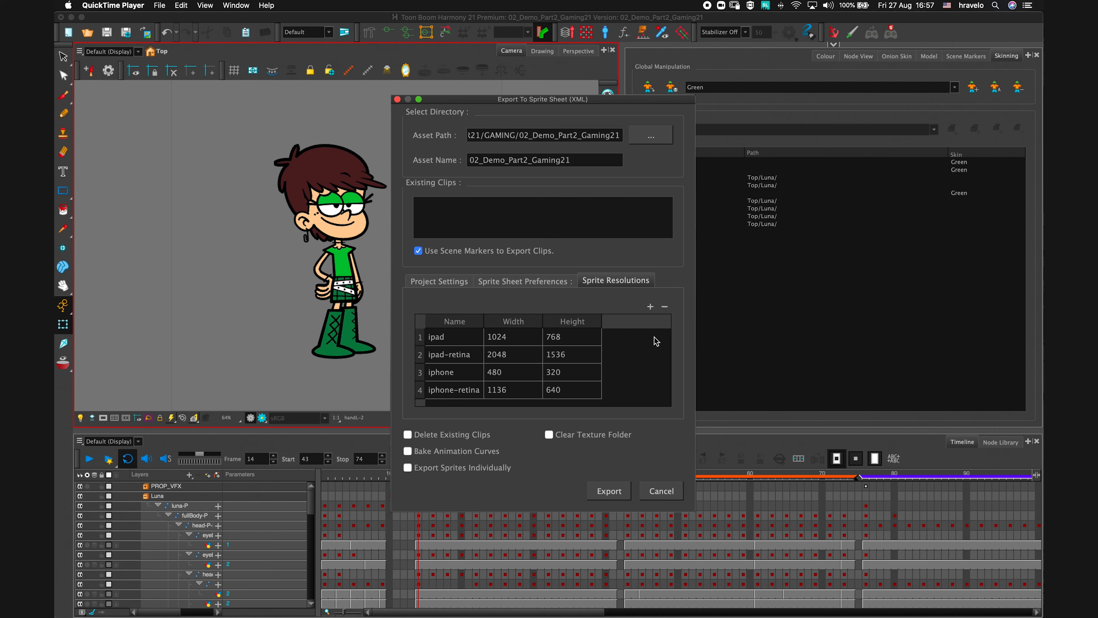
pyautogui.click(502, 395)
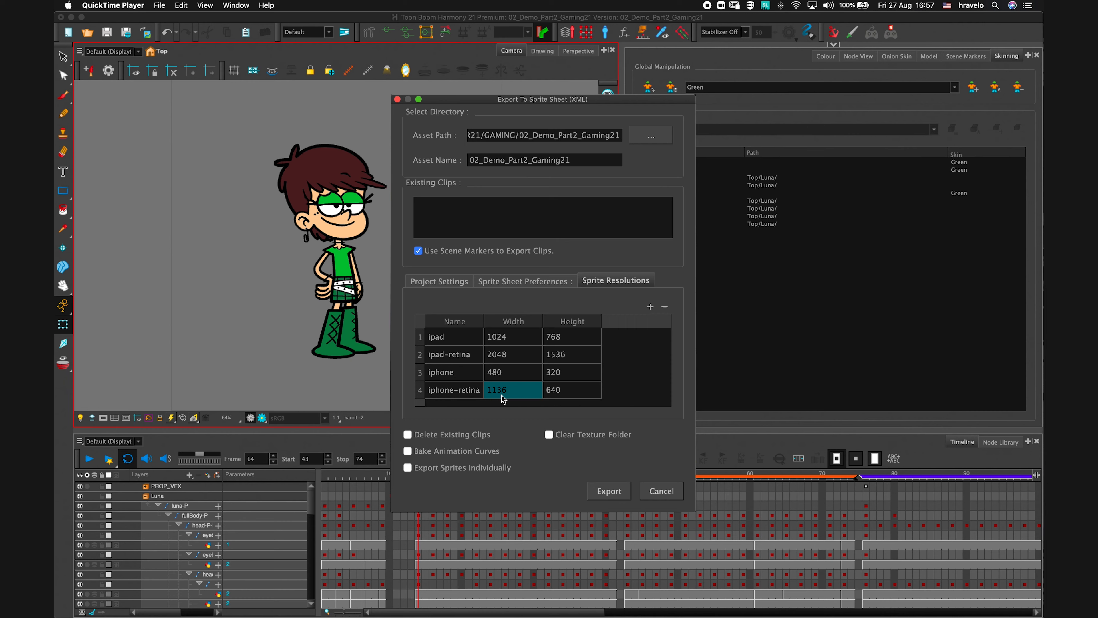
pyautogui.click(624, 364)
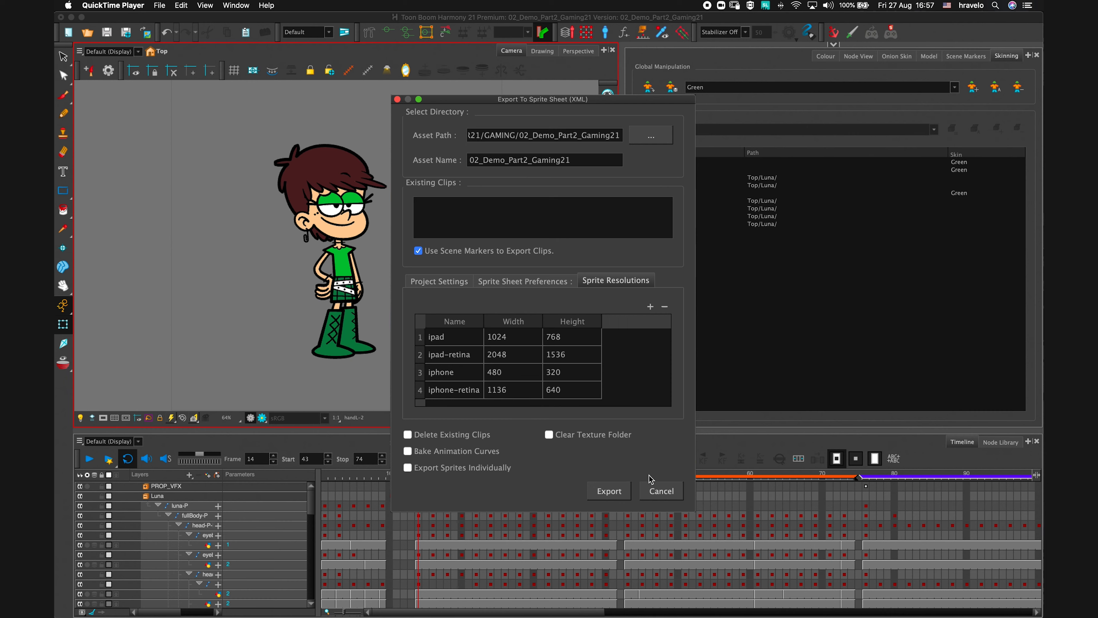
pyautogui.click(661, 490)
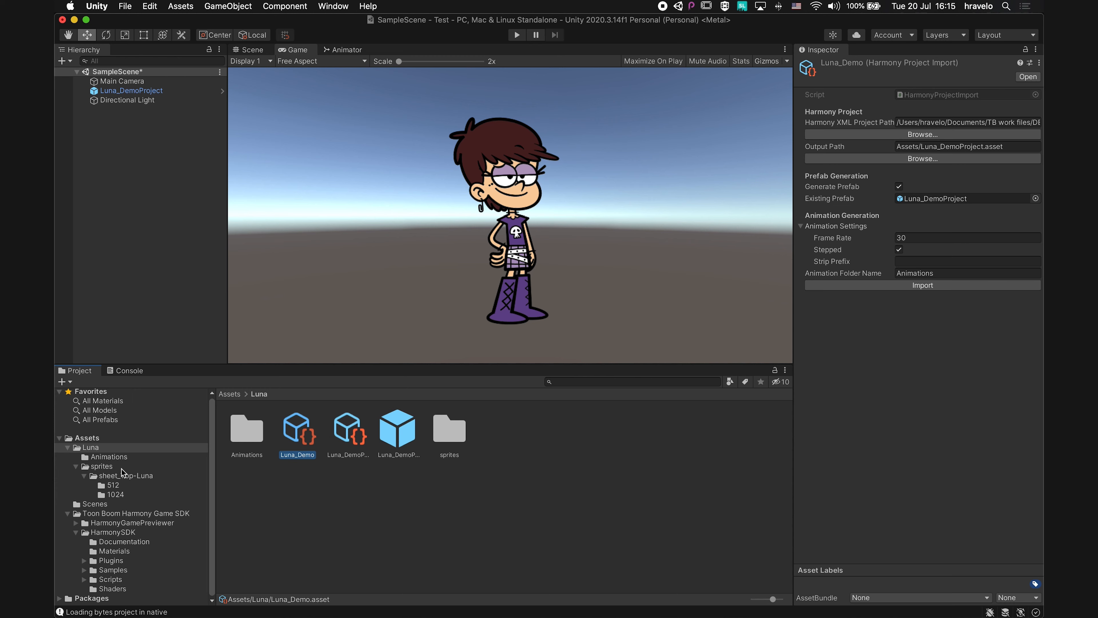
# In Unity, open the Luna_DemoProject animator controller from Luna's animations and add a transition from Luna_exitrun to Luna_collisionreceiver_lucy.
pyautogui.click(106, 458)
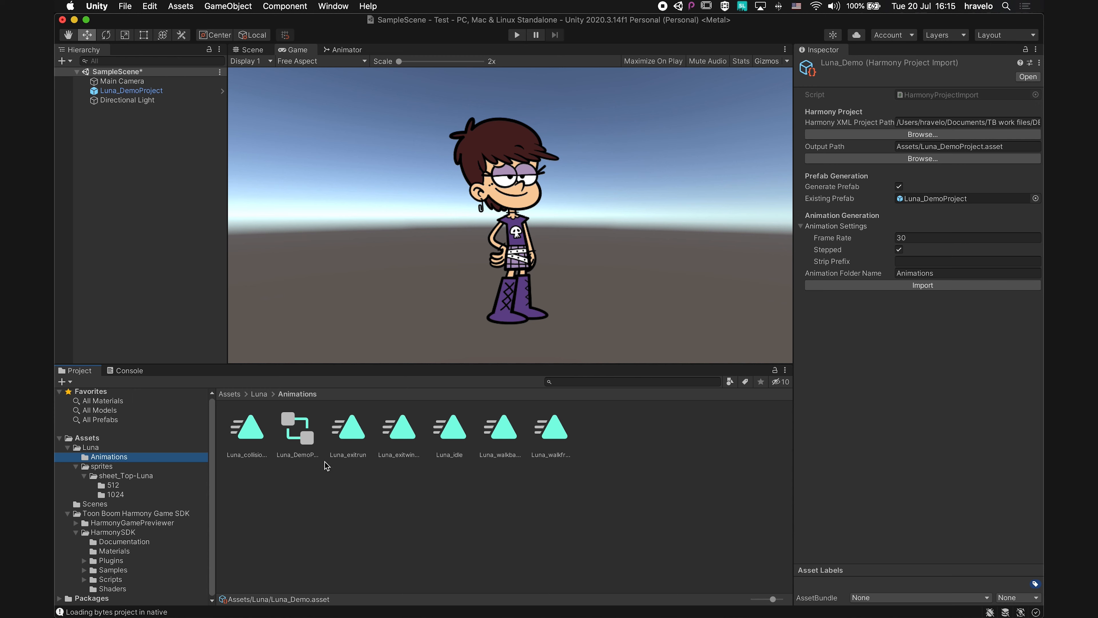
pyautogui.doubleClick(303, 439)
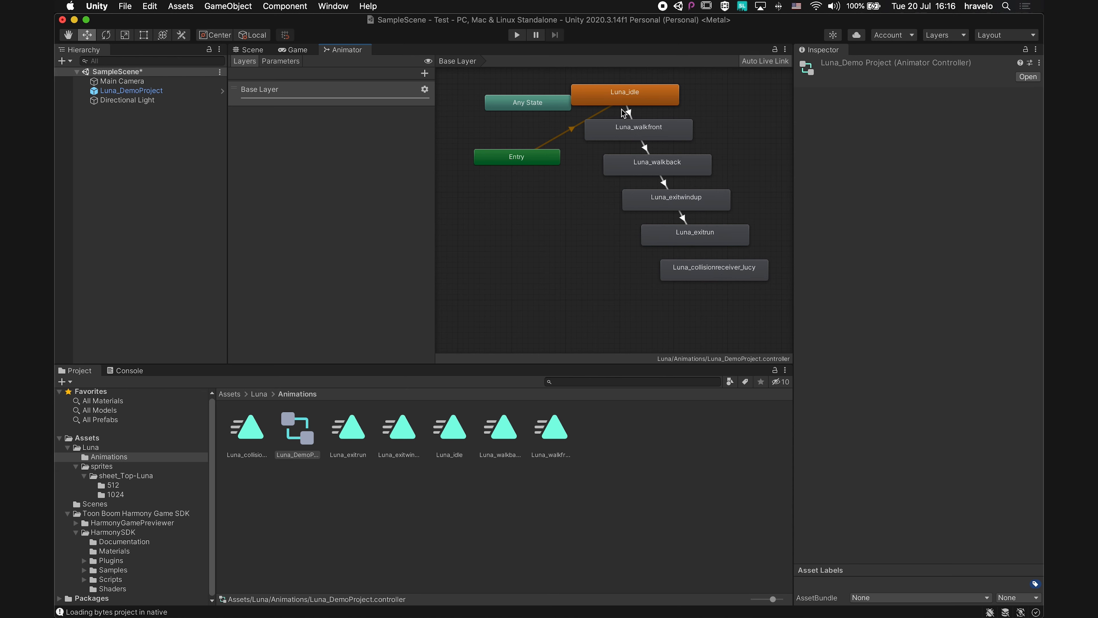
pyautogui.rightClick(710, 239)
pyautogui.click(733, 249)
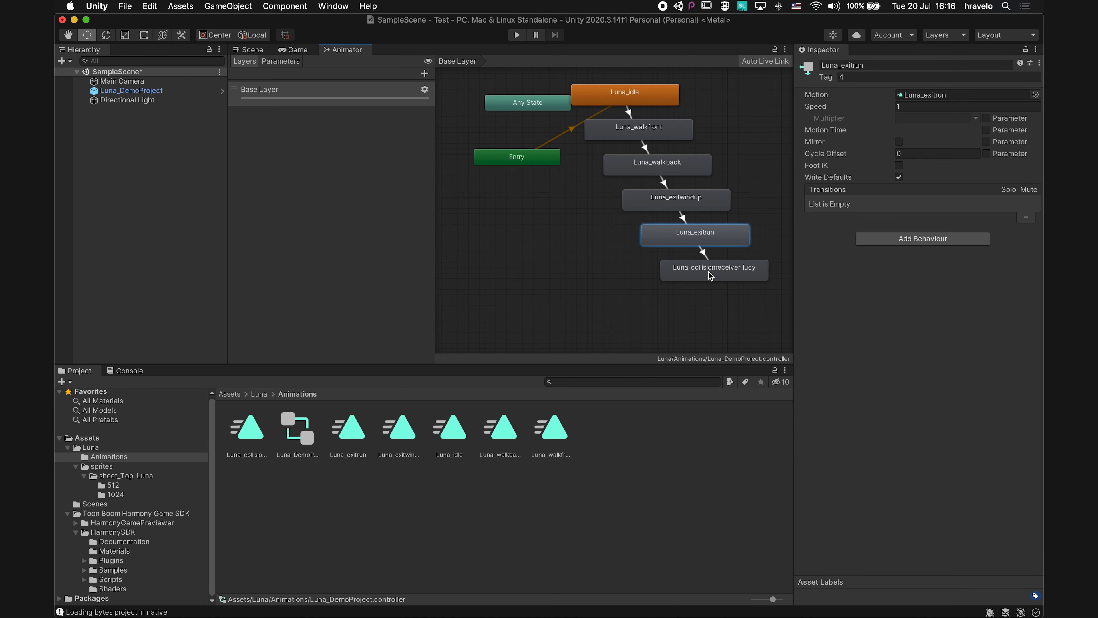
pyautogui.click(716, 272)
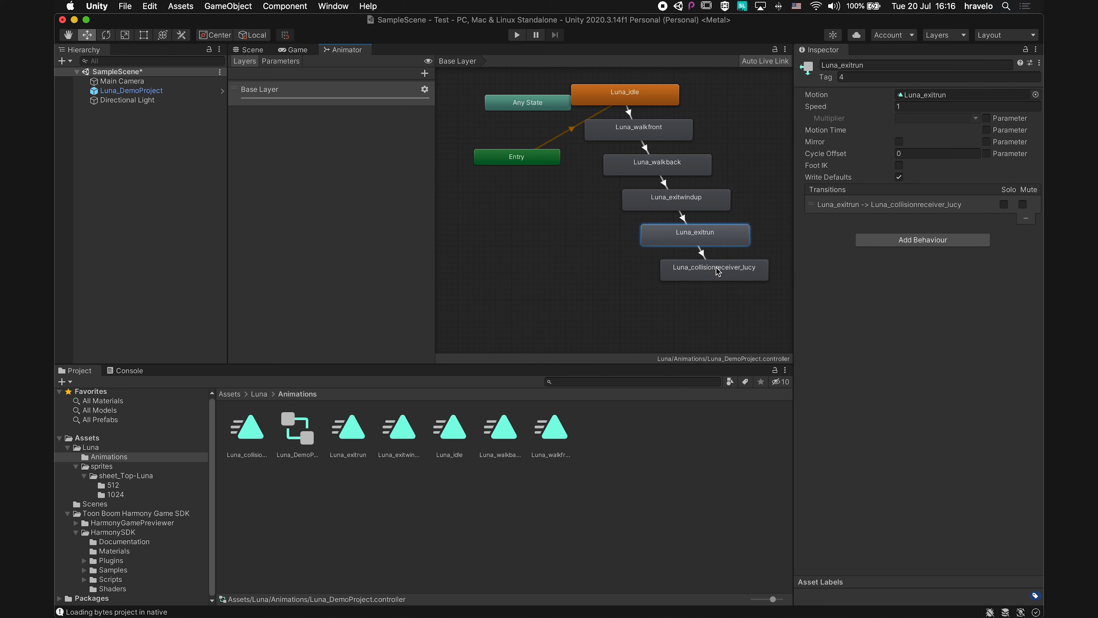
# Close the animation loop with a transition from Luna_collisionreceiver_lucy back to Luna_idle.
pyautogui.rightClick(717, 267)
pyautogui.click(737, 273)
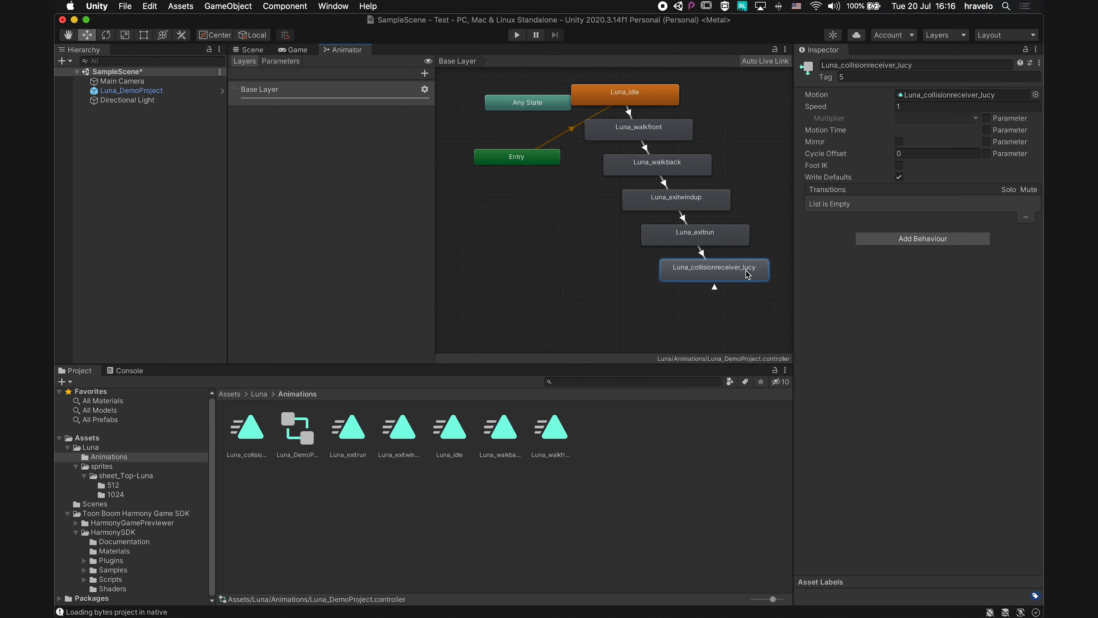
pyautogui.click(661, 98)
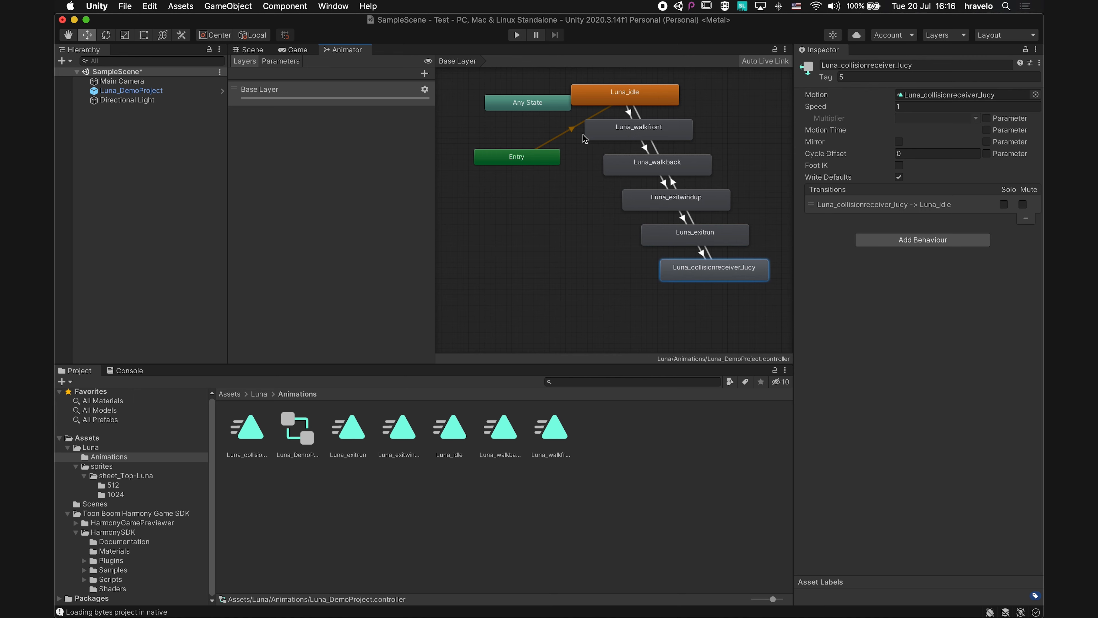
# Play the chained animations in the Game view to check Luna's full sequence, and stop playback.
pyautogui.click(294, 50)
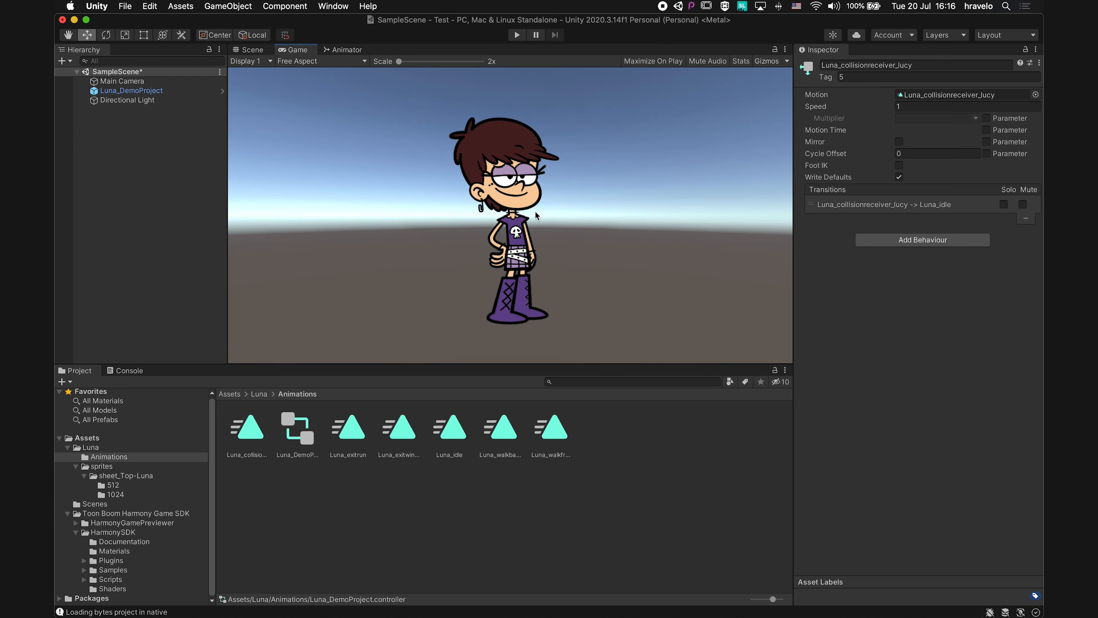
pyautogui.click(517, 35)
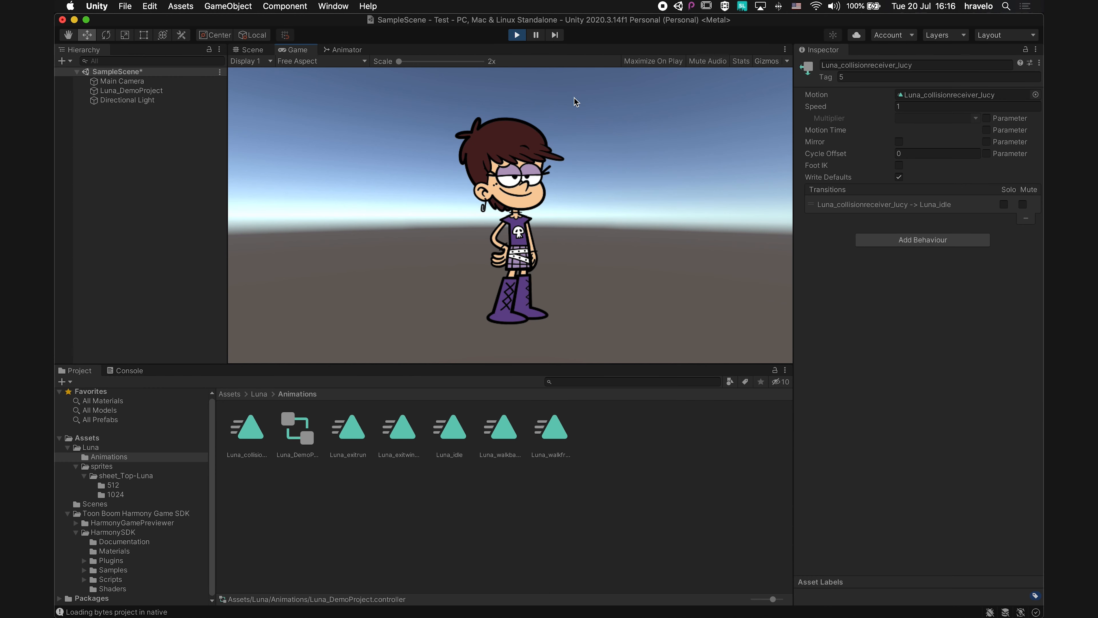
pyautogui.click(517, 35)
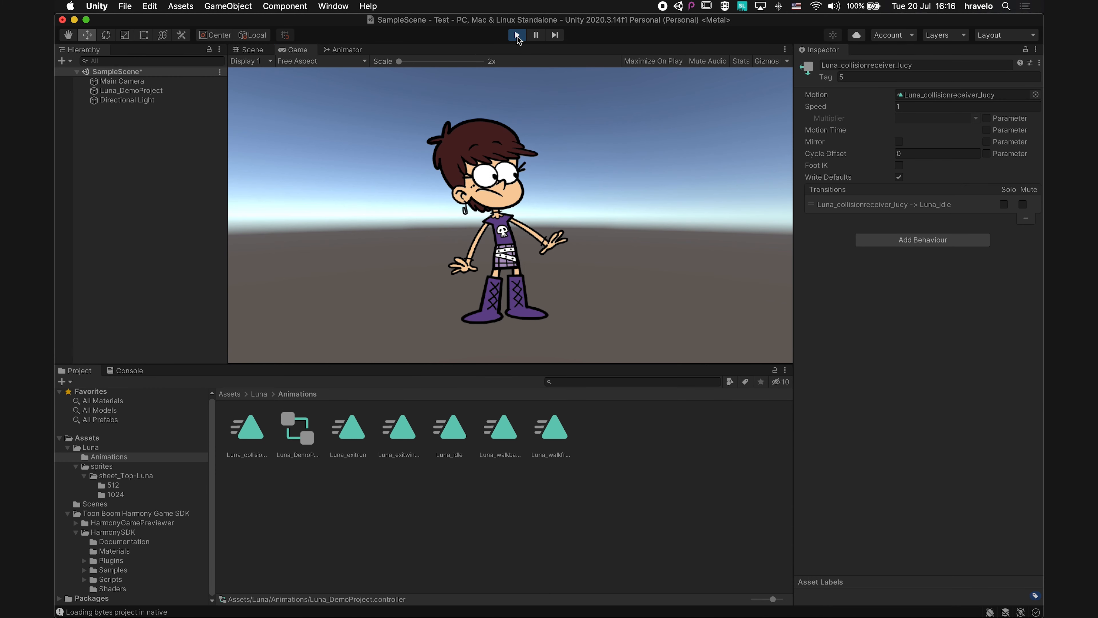
# Try Luna_DemoProject's HarmonyRenderer resolution at 512 and return it to 1024.
pyautogui.click(124, 92)
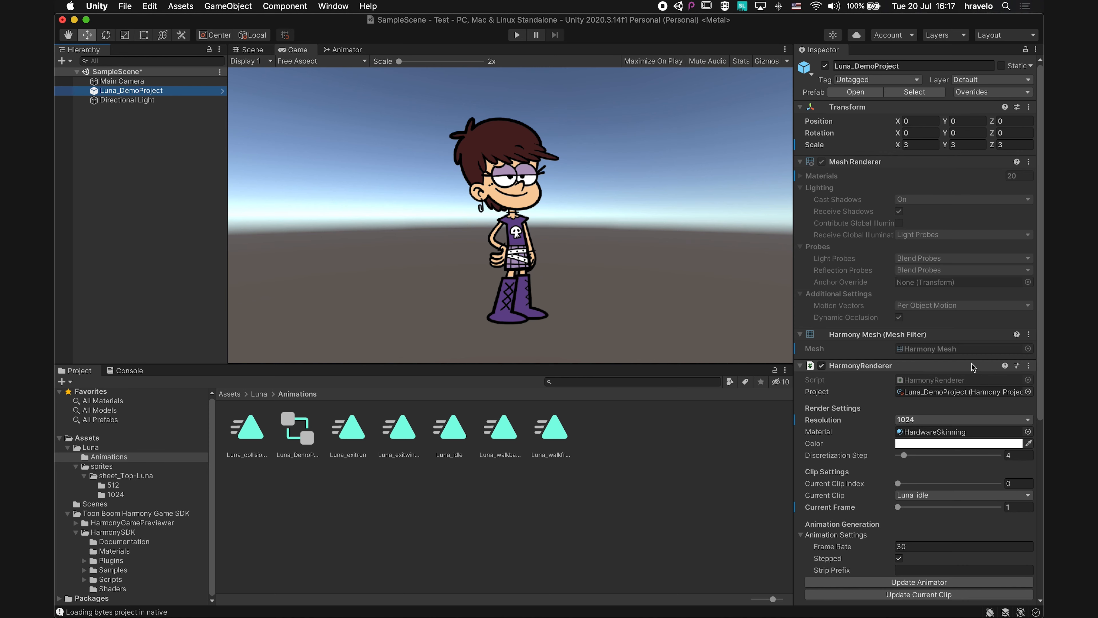
pyautogui.scroll(-5, 865, 426)
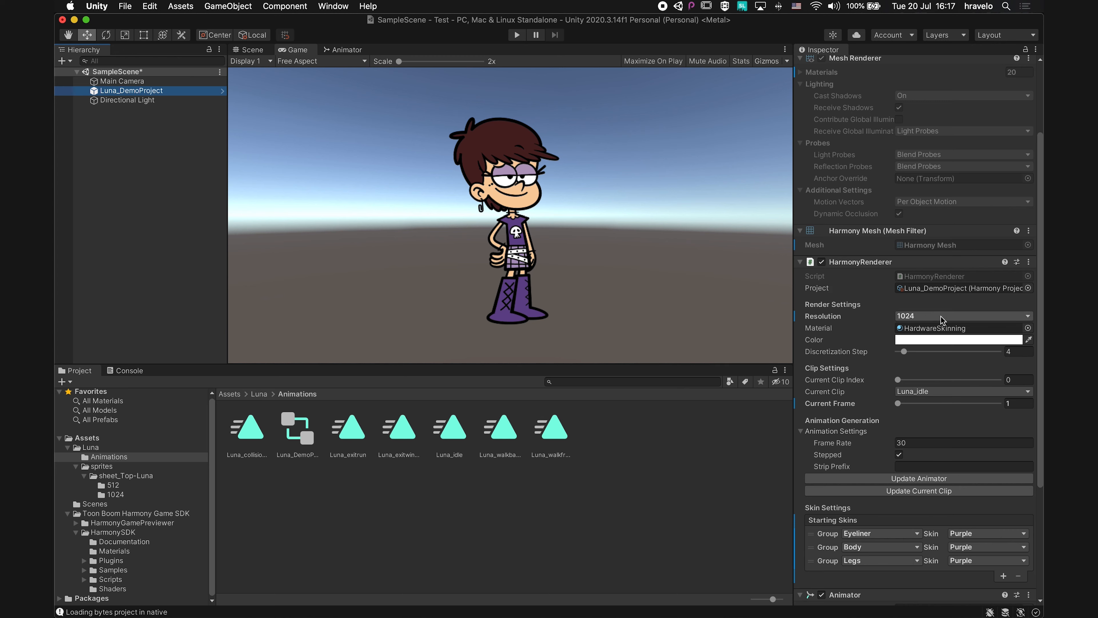
pyautogui.click(979, 319)
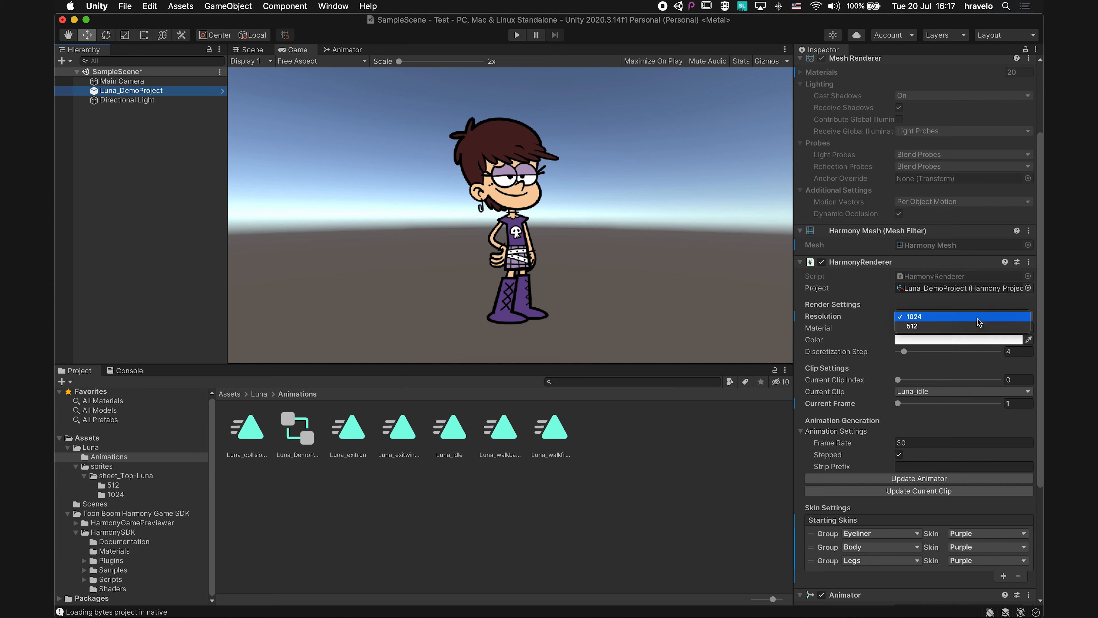
pyautogui.click(936, 327)
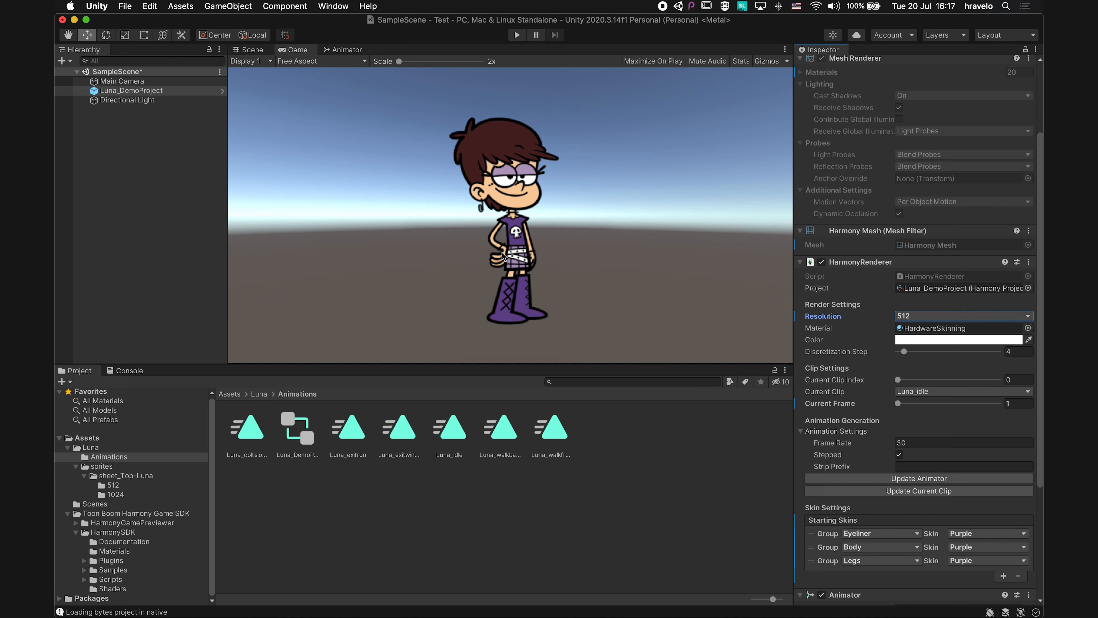
pyautogui.click(932, 316)
pyautogui.click(926, 318)
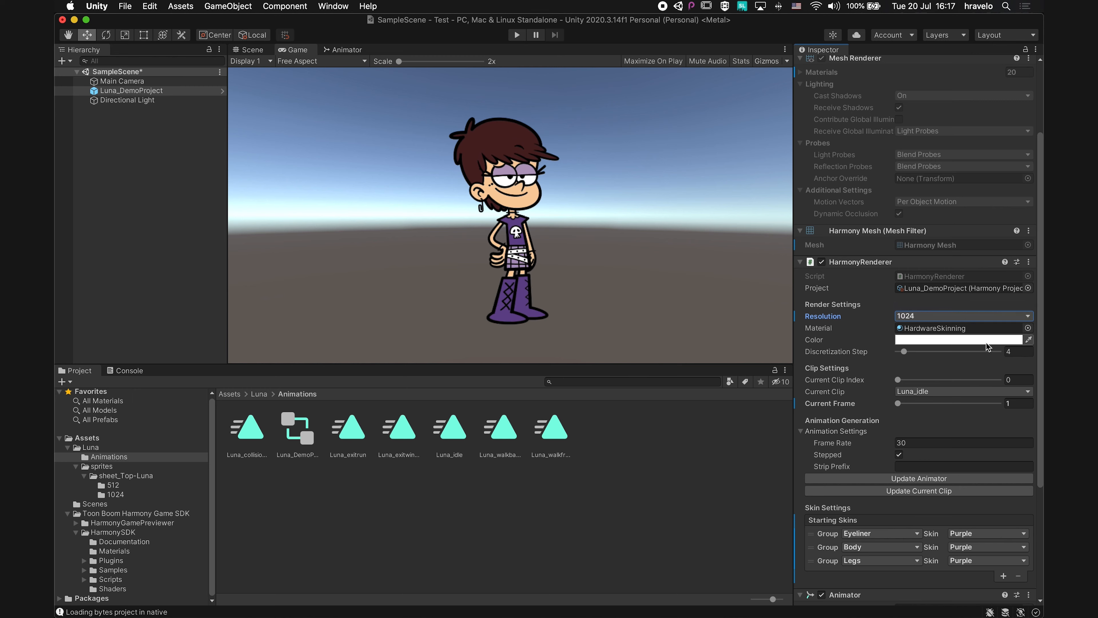
# Try tinting Luna's HarmonyRenderer with the purple color B784C3, and undo the tint.
pyautogui.click(964, 340)
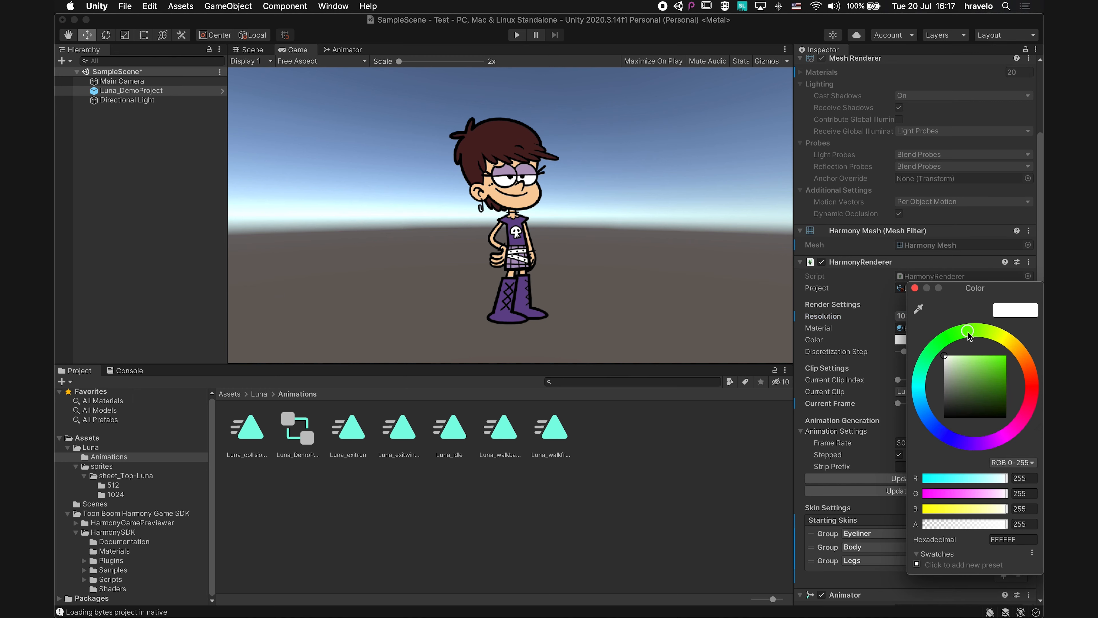
pyautogui.moveTo(989, 335); pyautogui.dragTo(1014, 346)
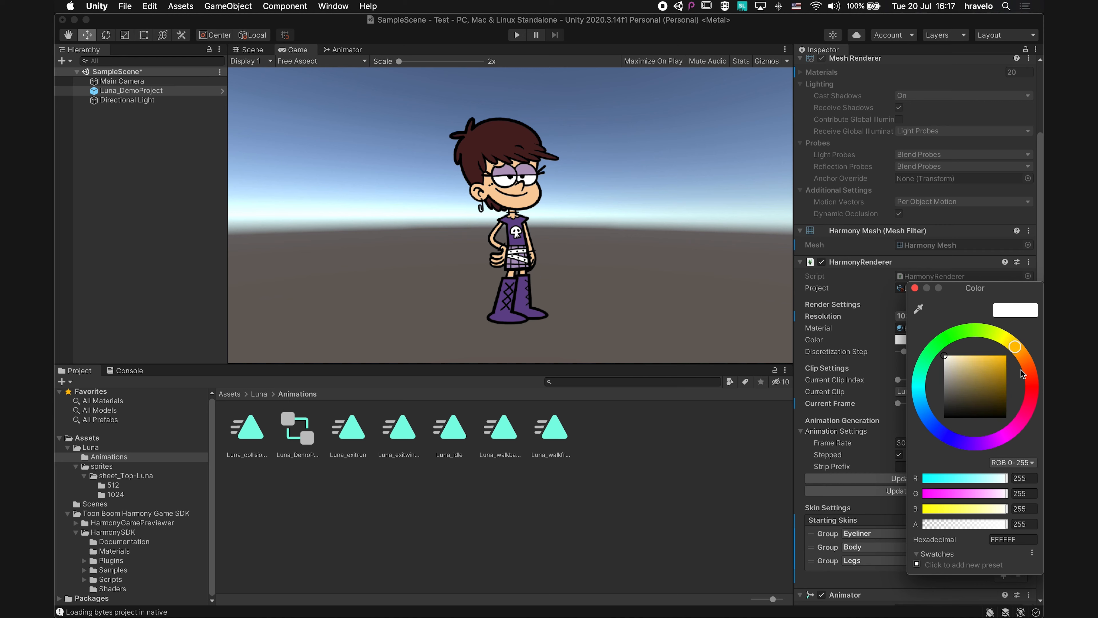
pyautogui.click(915, 288)
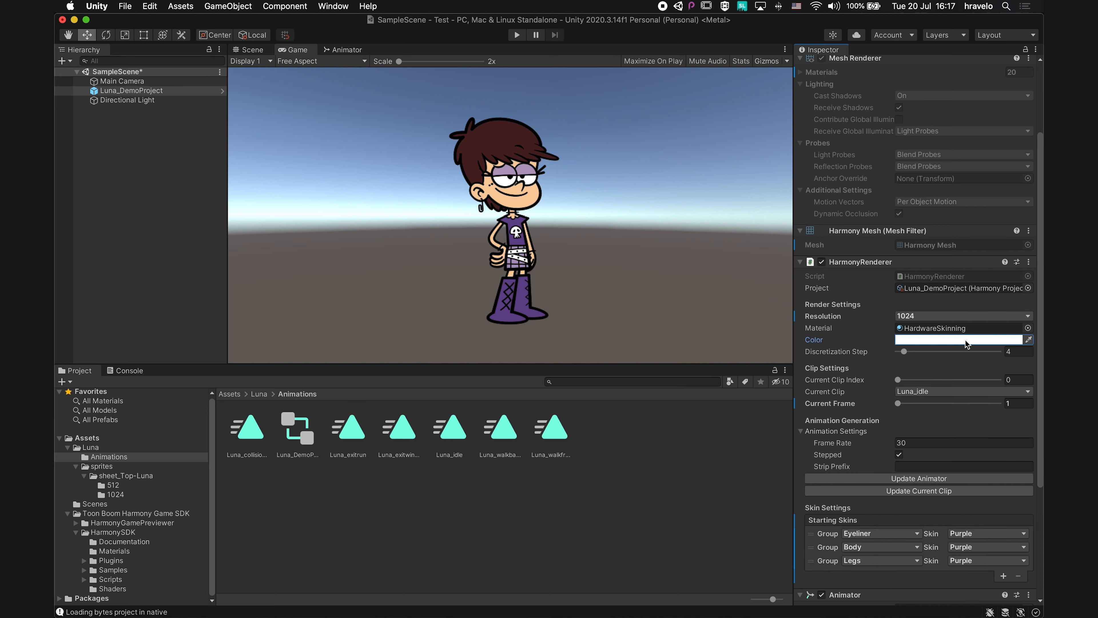
pyautogui.click(965, 340)
pyautogui.moveTo(967, 408)
pyautogui.mouseDown()
pyautogui.moveTo(953, 420)
pyautogui.moveTo(965, 413)
pyautogui.mouseUp()
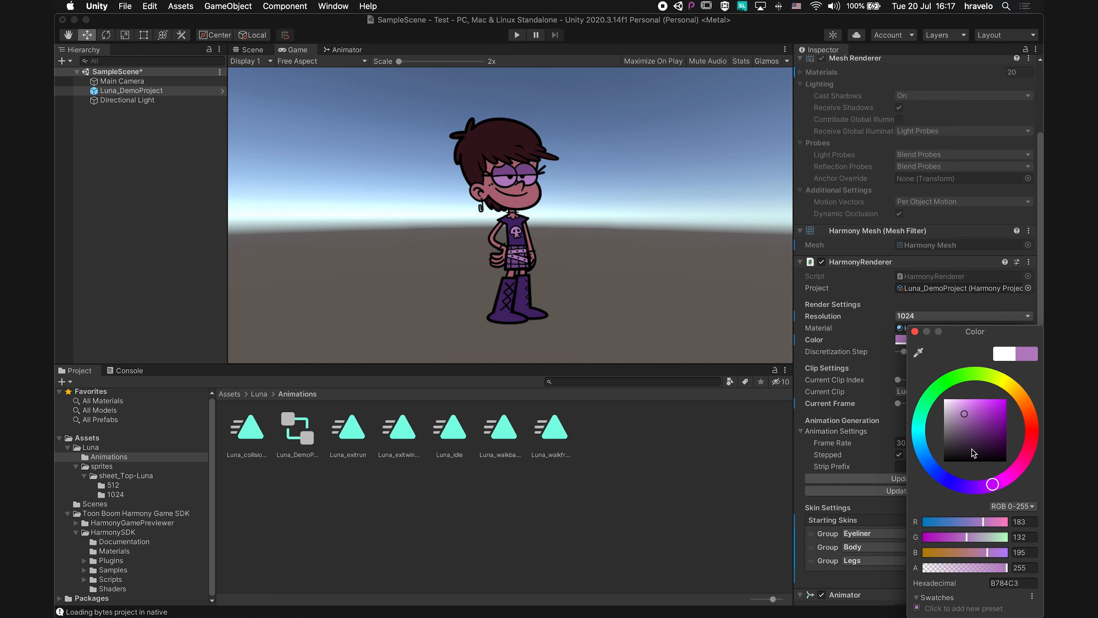
pyautogui.click(915, 332)
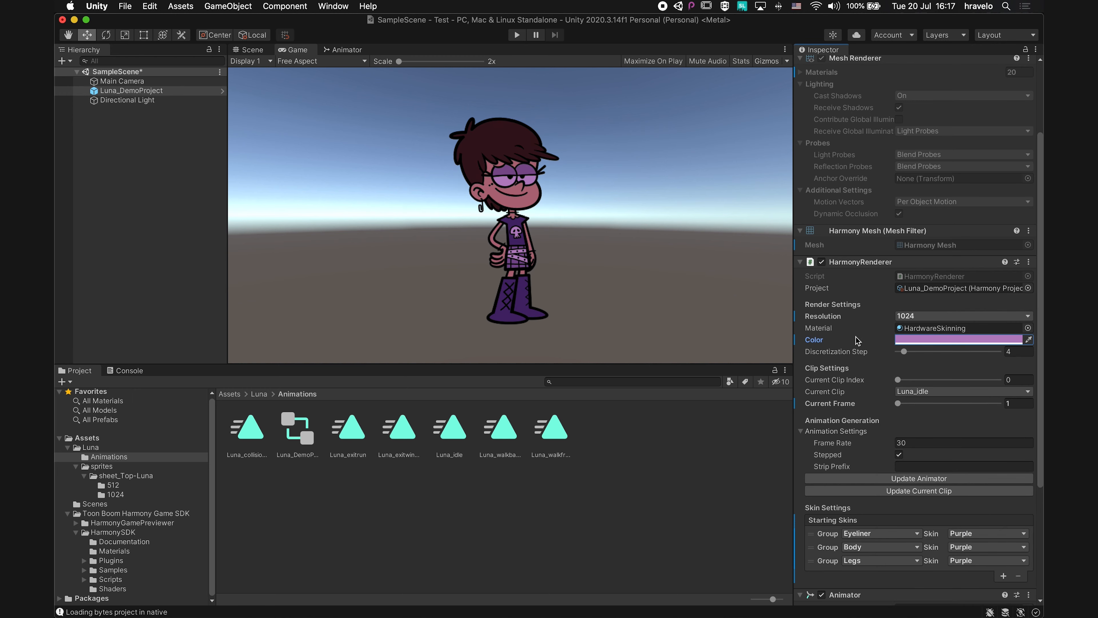
pyautogui.press('super+z')
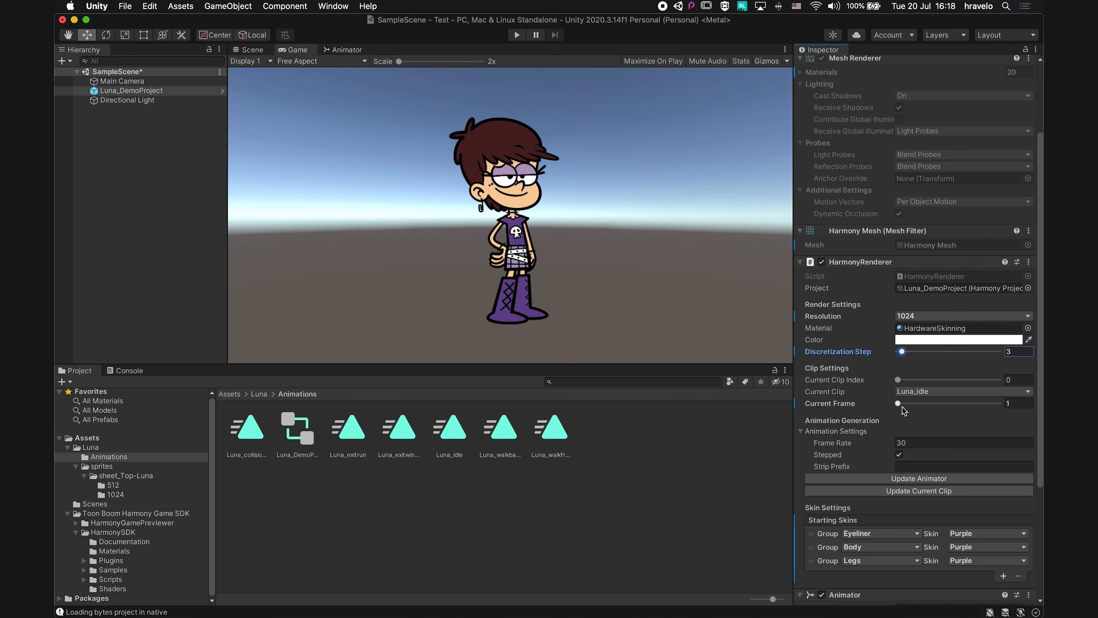
# Set the starting skins of Luna's Eyeliner and Body groups to Green.
pyautogui.moveTo(899, 404)
pyautogui.mouseDown()
pyautogui.moveTo(986, 407)
pyautogui.moveTo(879, 409)
pyautogui.mouseUp()
pyautogui.scroll(-5, 966, 429)
pyautogui.scroll(3, 967, 428)
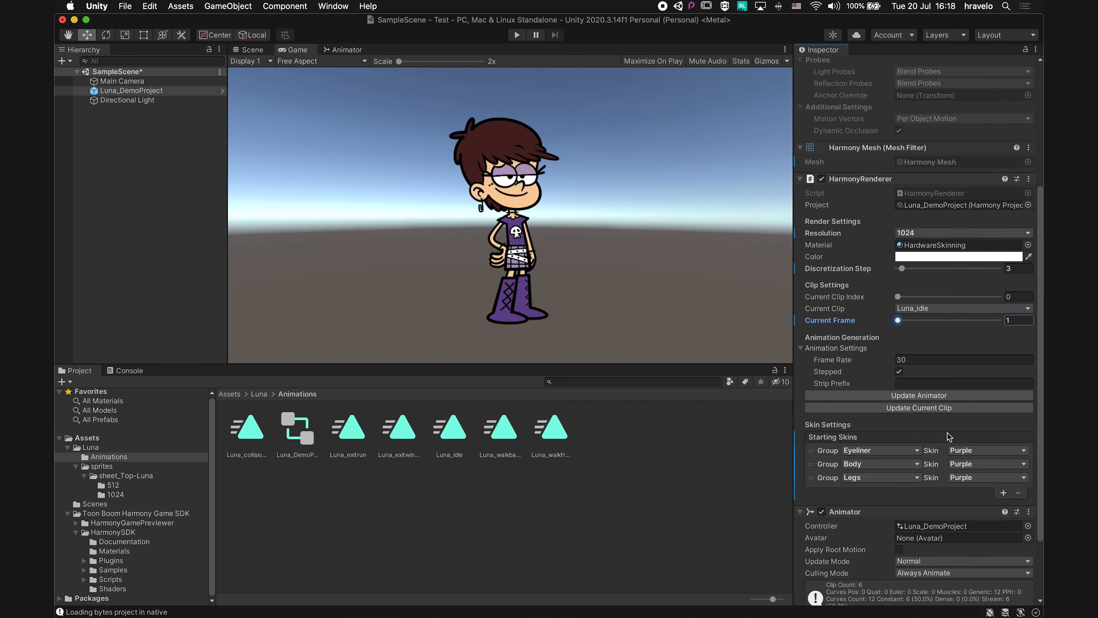
pyautogui.scroll(-4, 950, 437)
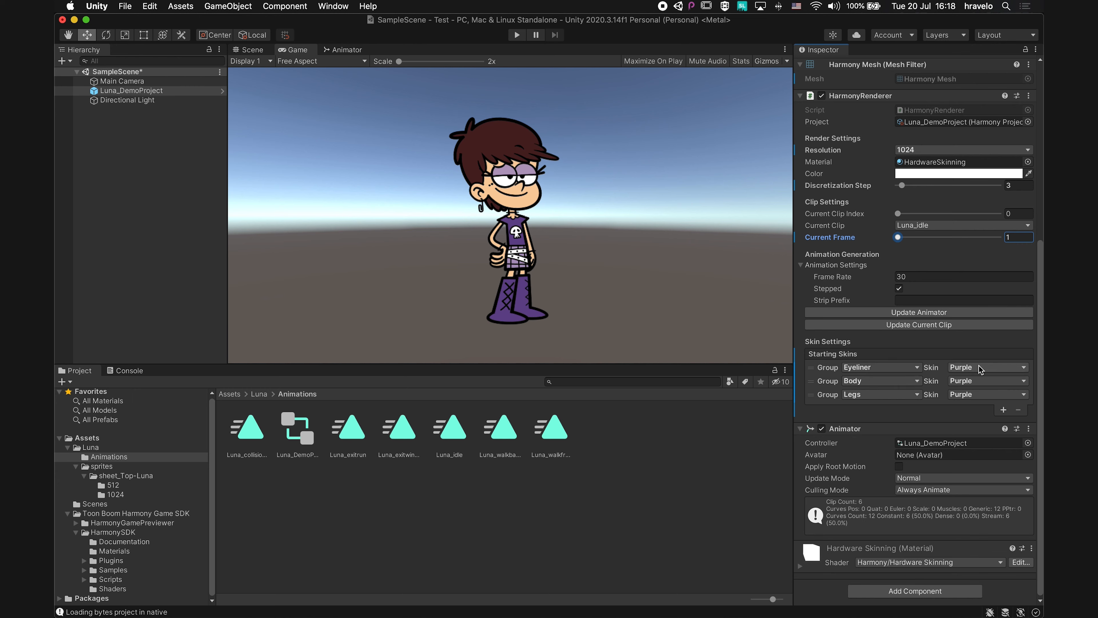
pyautogui.click(1007, 368)
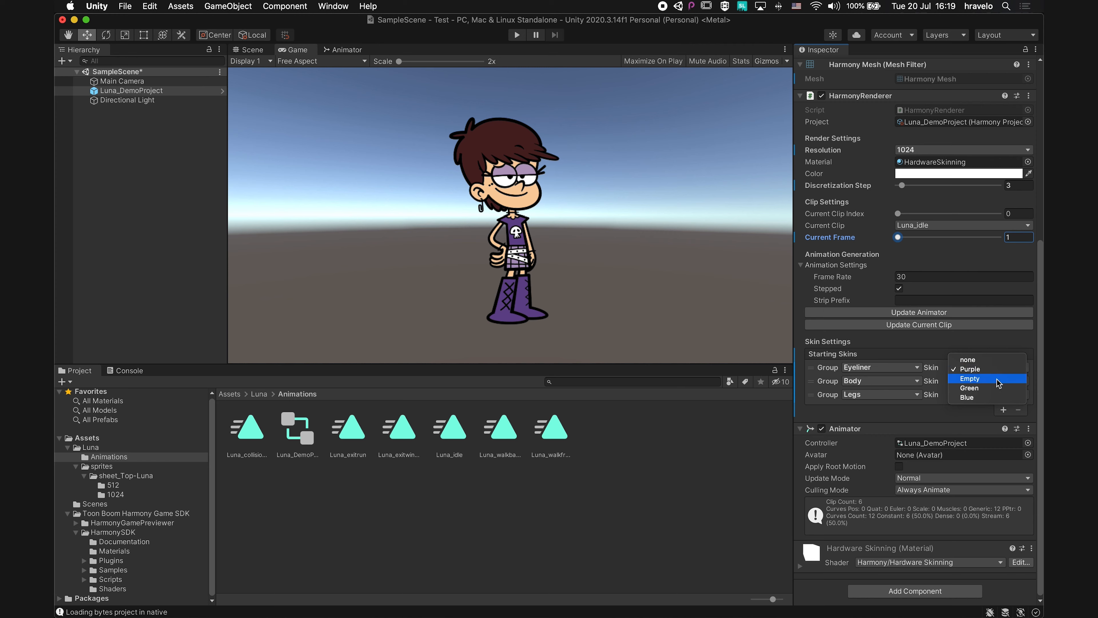
pyautogui.click(997, 388)
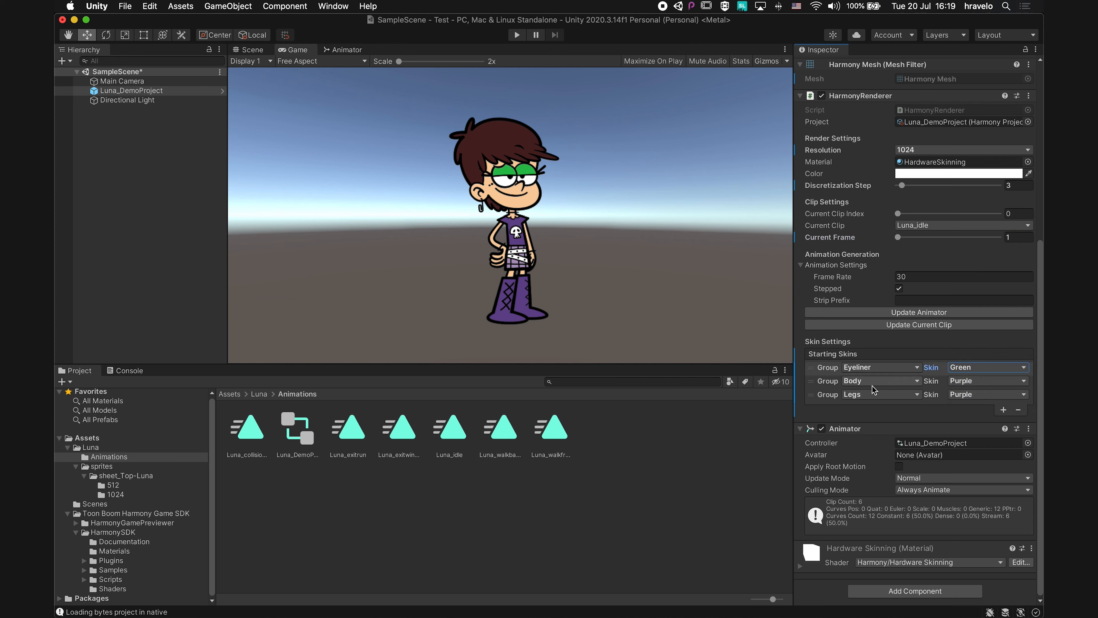
pyautogui.click(991, 384)
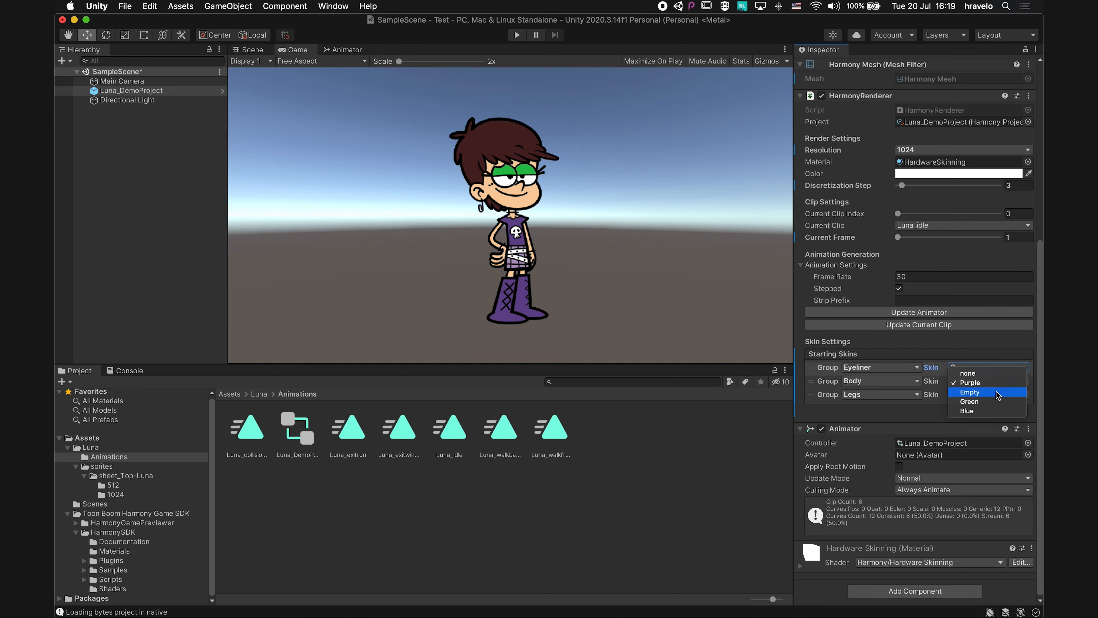
pyautogui.click(995, 406)
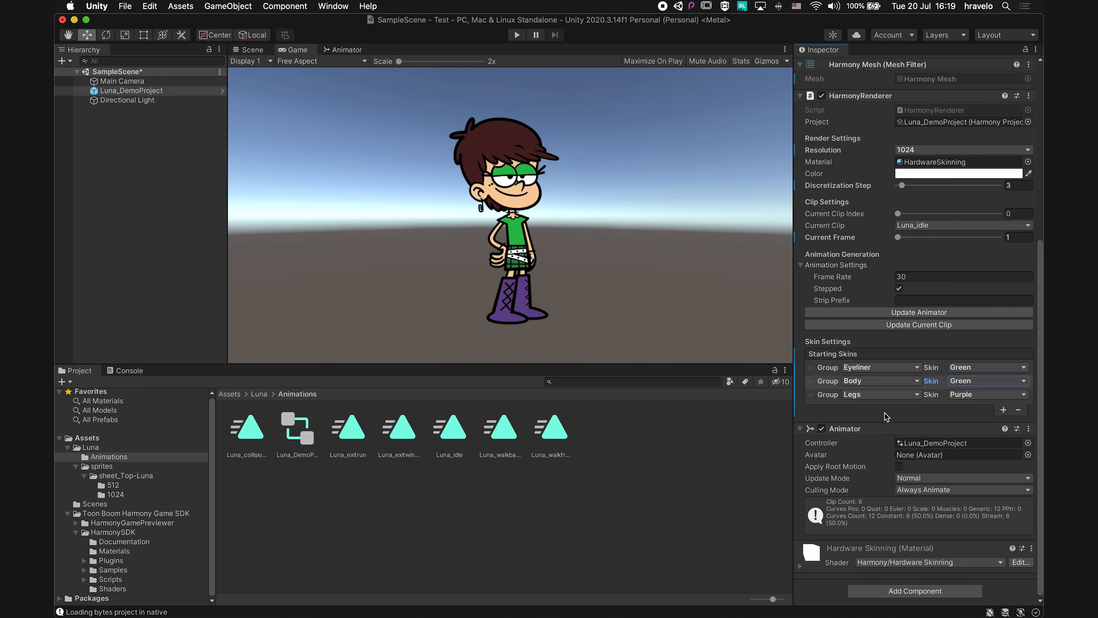
# Play the scene and switch the Body and Eyeliner groups' skins to Blue during playback.
pyautogui.click(525, 34)
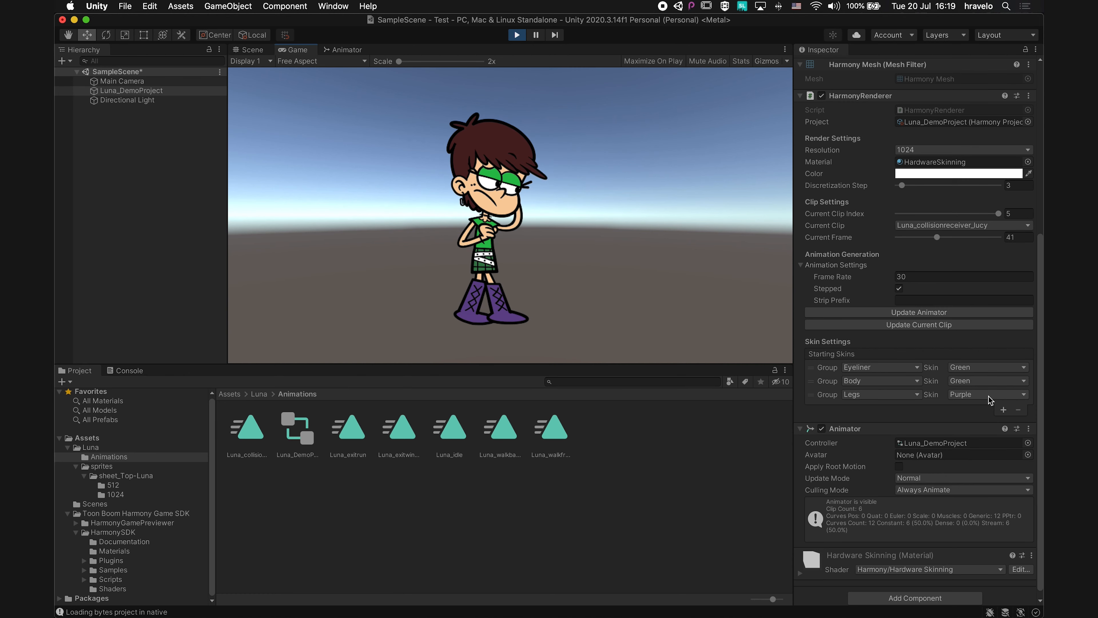
pyautogui.click(989, 382)
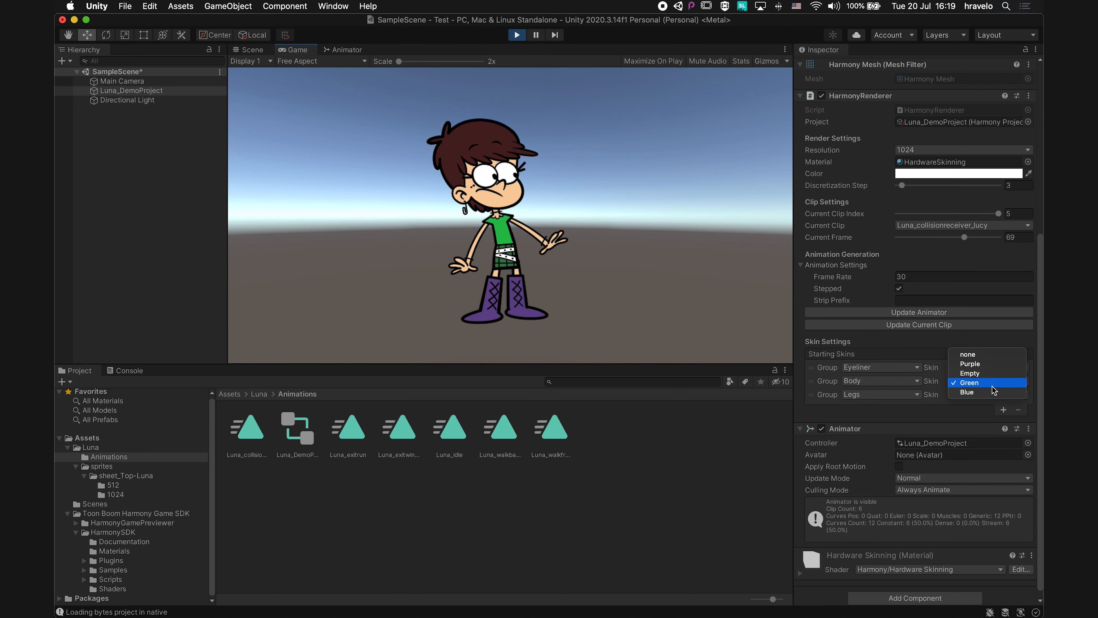
pyautogui.click(991, 393)
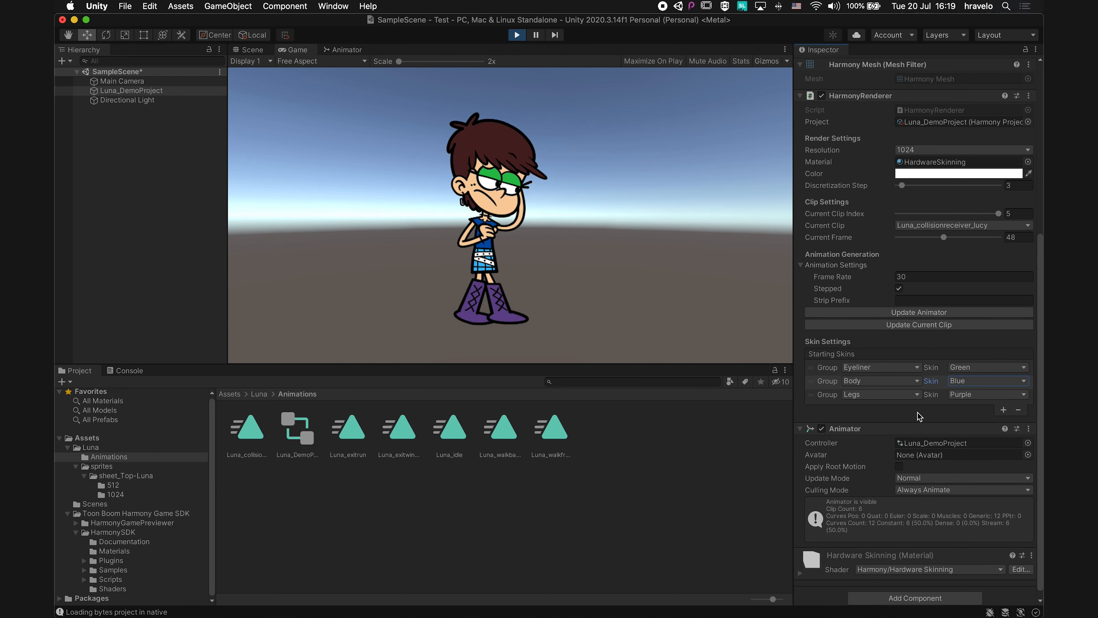
pyautogui.click(993, 367)
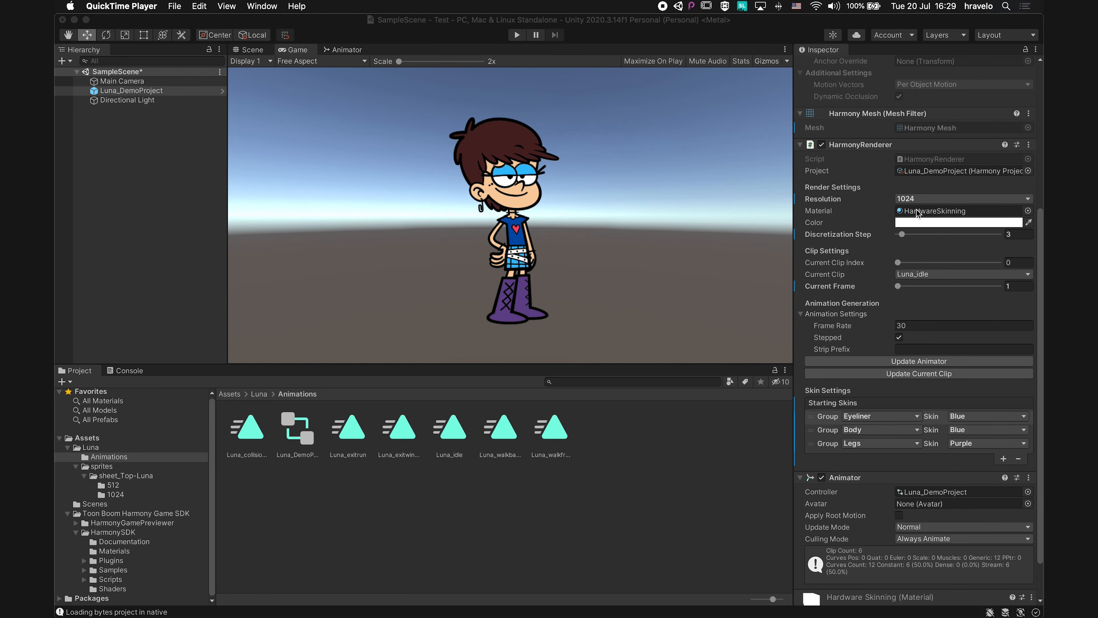
# Review Luna_DemoProject's component settings, from the transform and HarmonyRenderer down to the skin and Animator settings.
pyautogui.scroll(10, 920, 397)
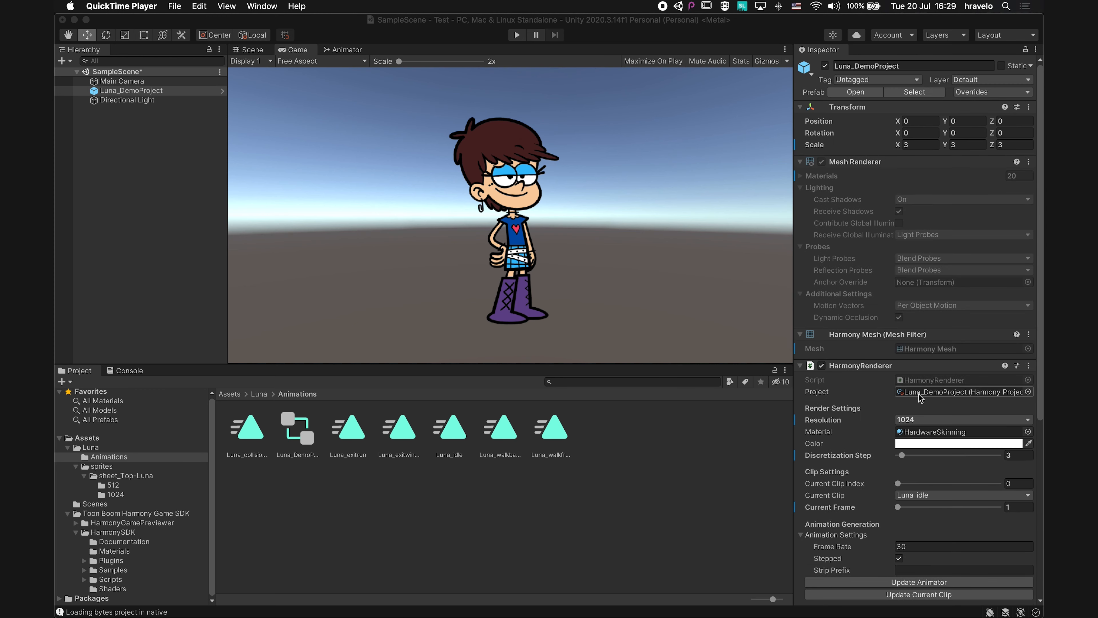
pyautogui.scroll(-5, 870, 397)
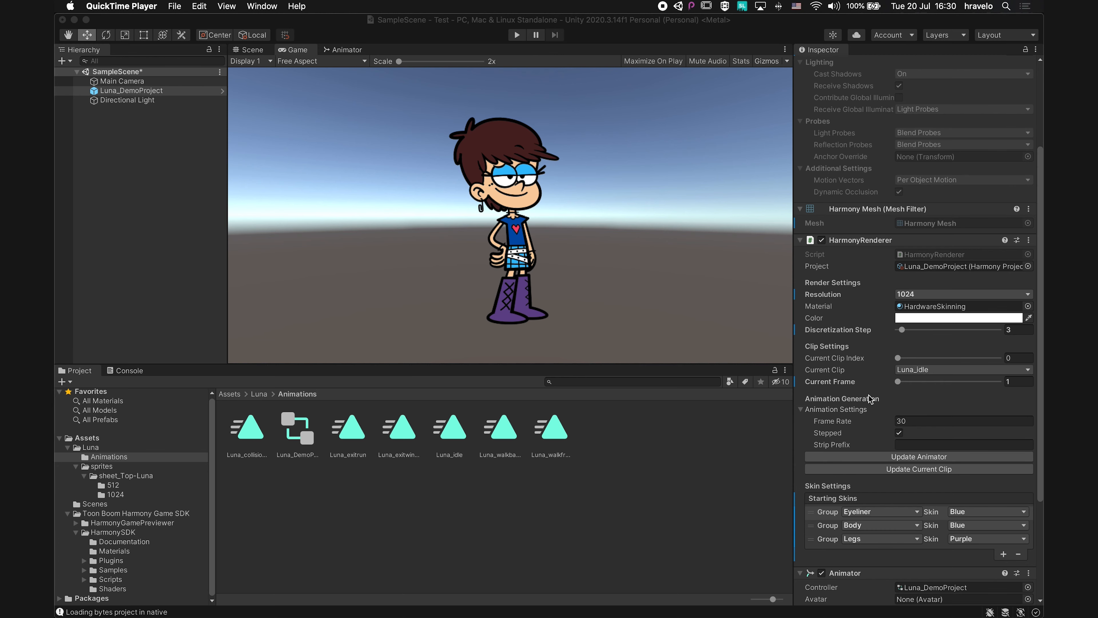
pyautogui.scroll(-6, 865, 436)
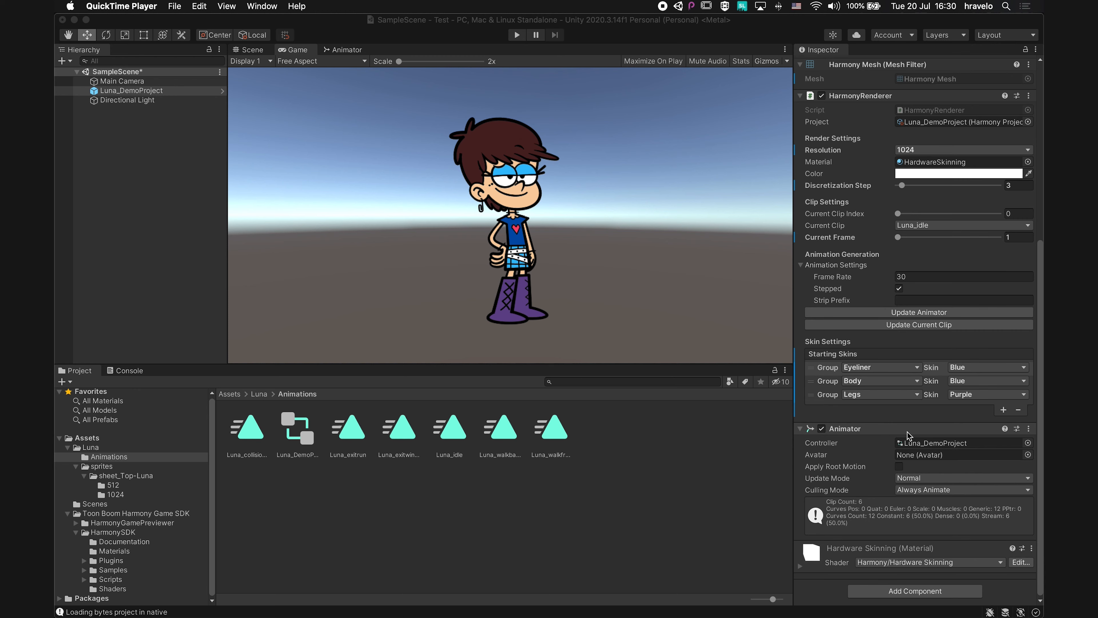